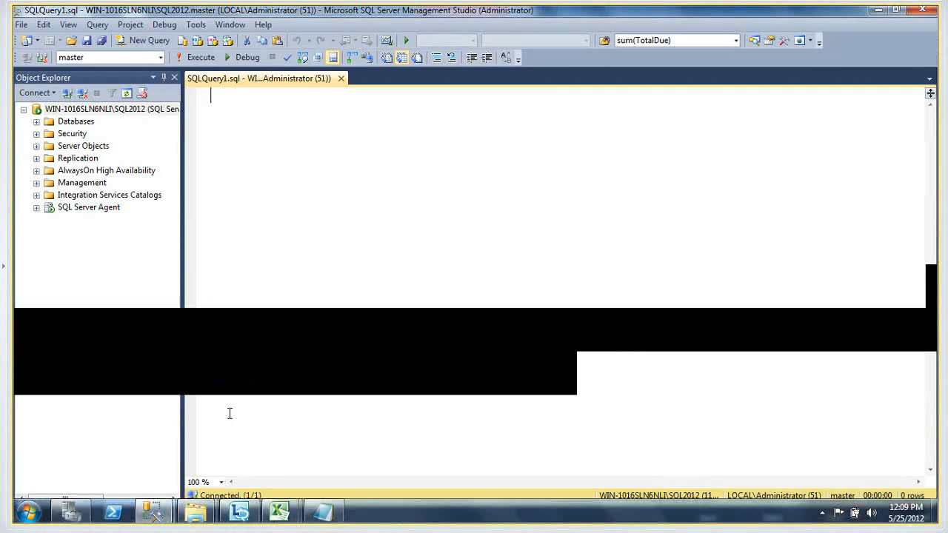
Expand the BookSalesDM database's tables in Object Explorer and list the columns of dbo.FactReturnThresholds
left_click(37, 123)
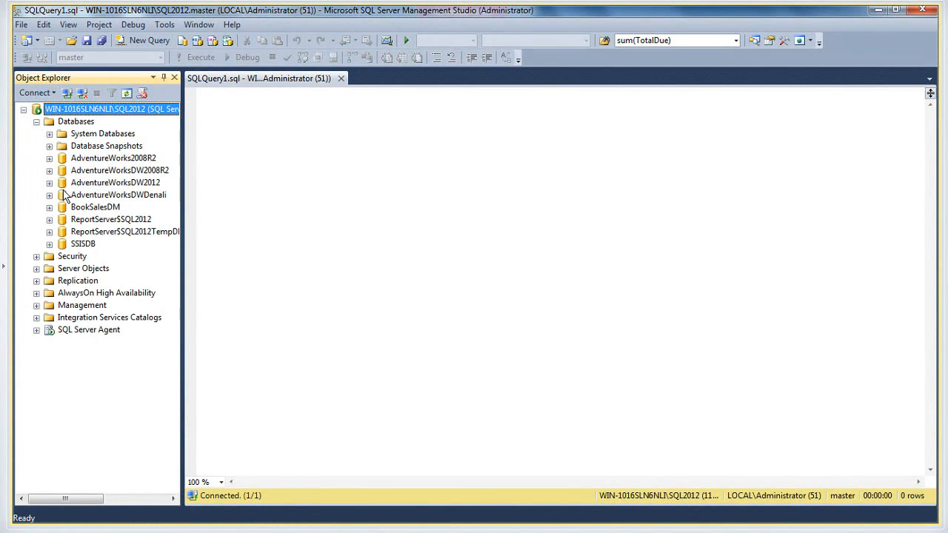
left_click(50, 207)
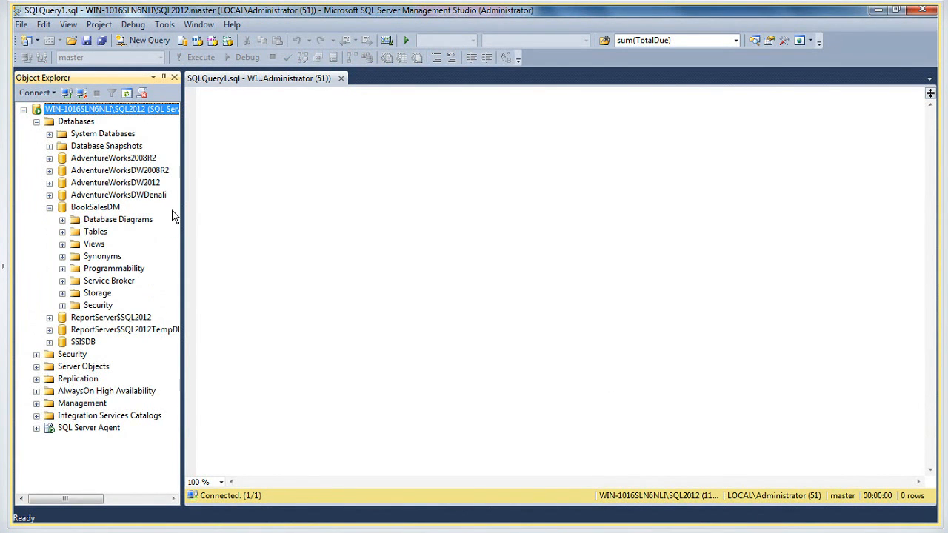
left_click_drag(181, 208, 284, 211)
left_click(62, 232)
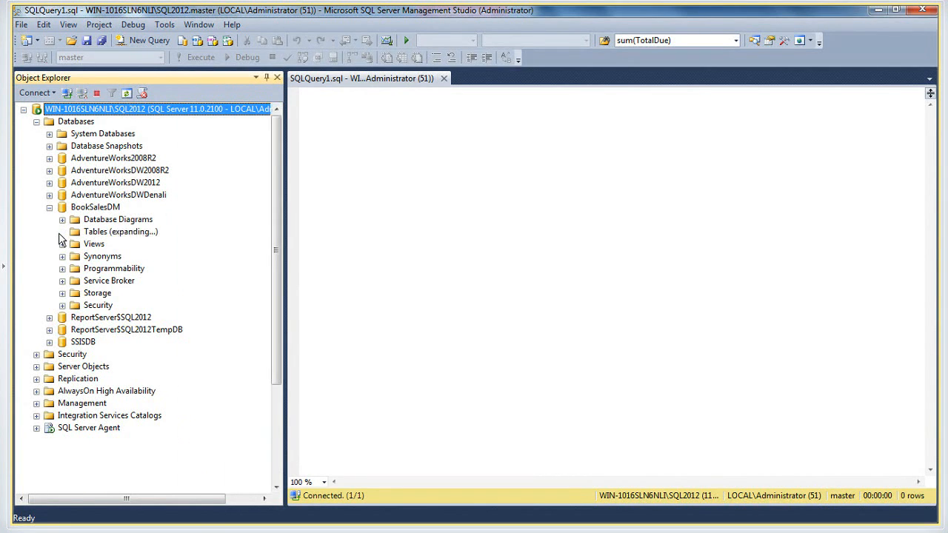
left_click_drag(279, 276, 268, 312)
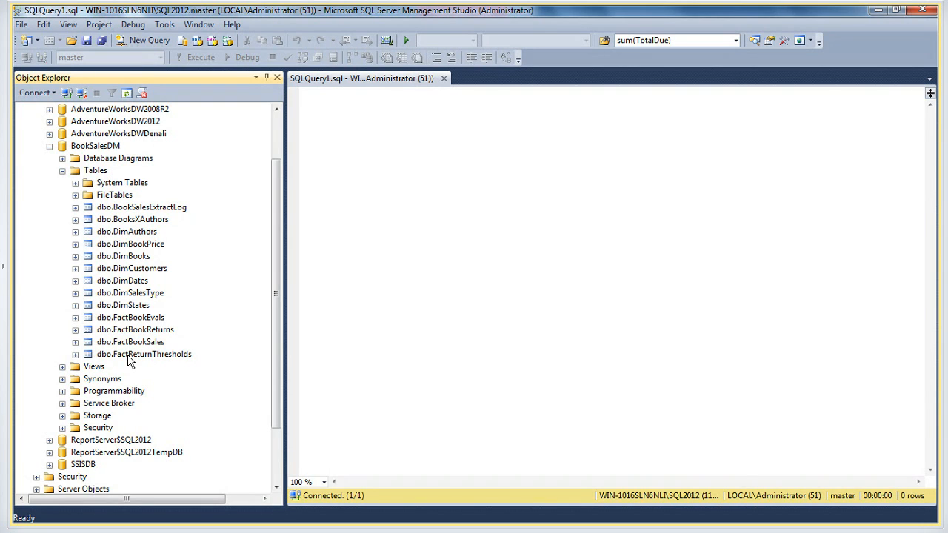
left_click(75, 354)
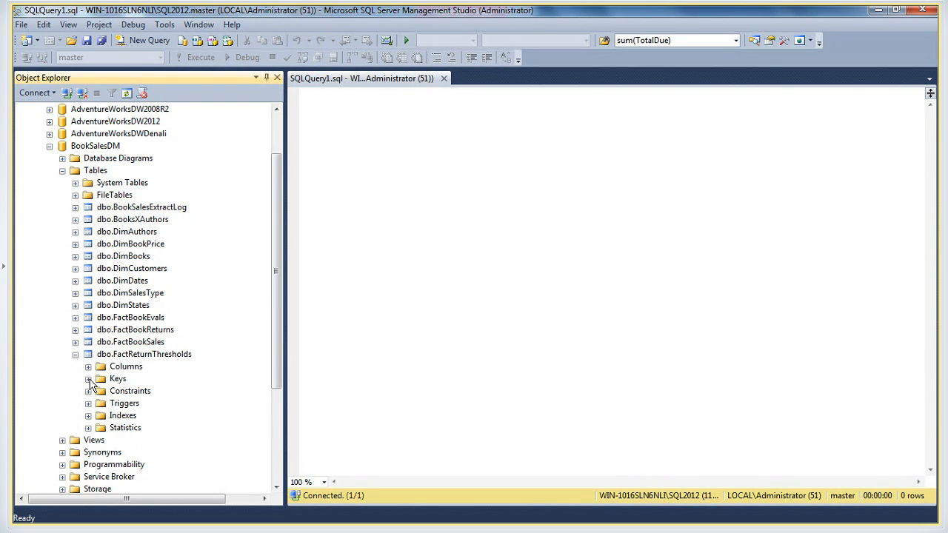
left_click(88, 367)
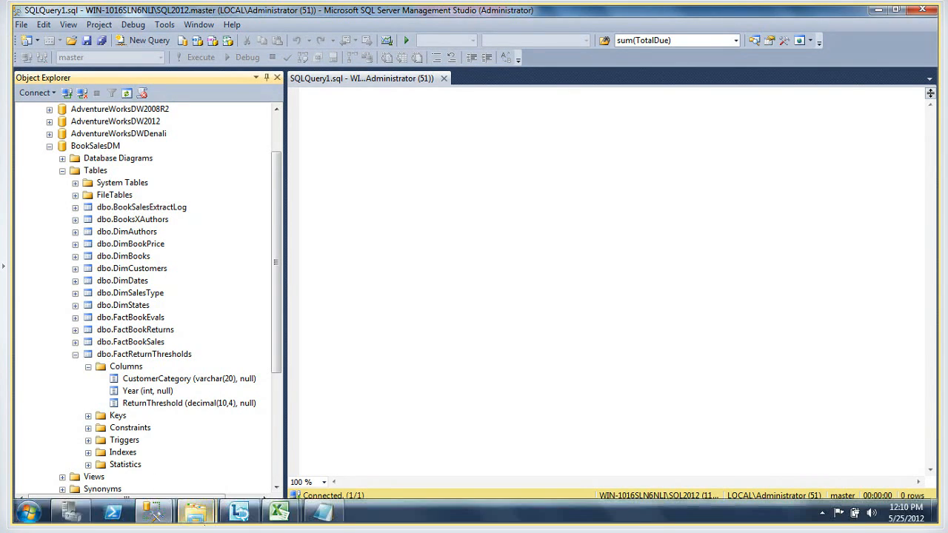
Bring up the other Management Studio window and close it without saving the changes to SQLQuery1.sql
mouse_move(279, 517)
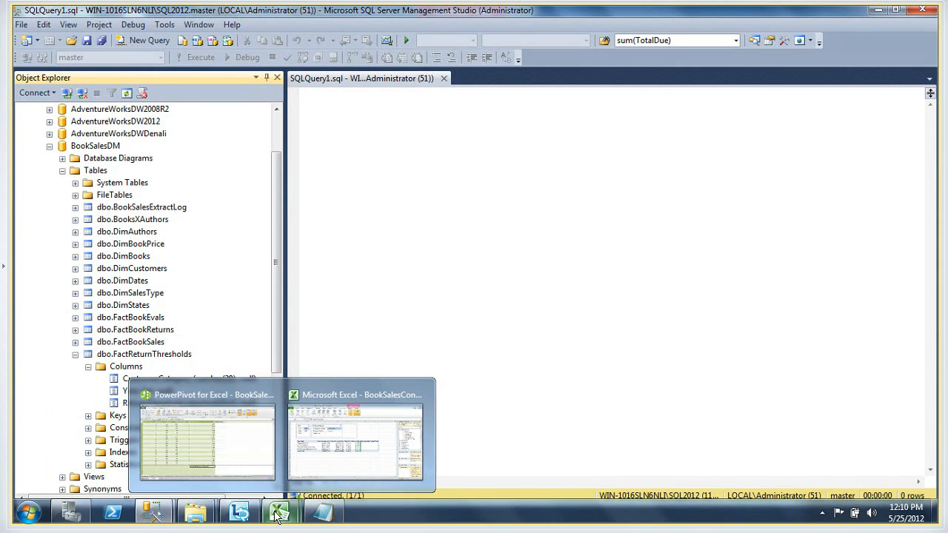
mouse_move(154, 514)
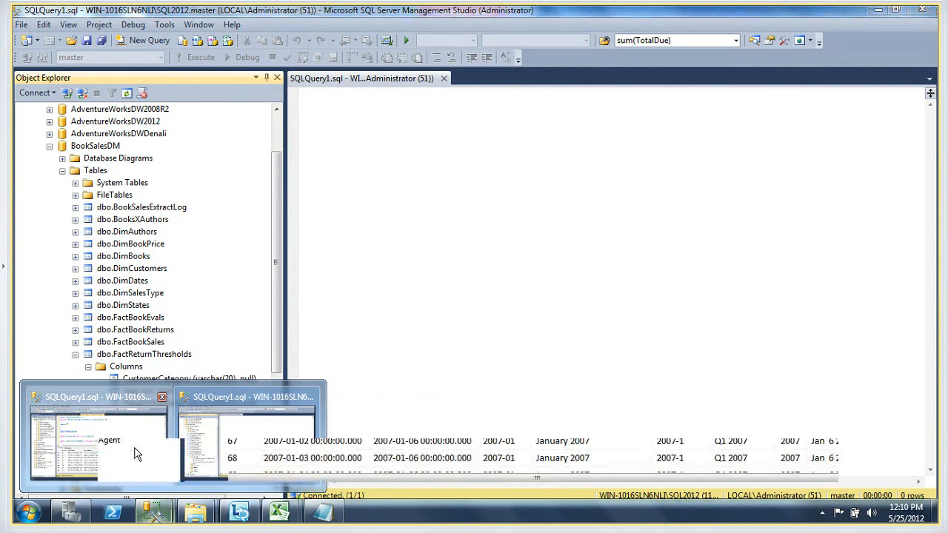
left_click(135, 453)
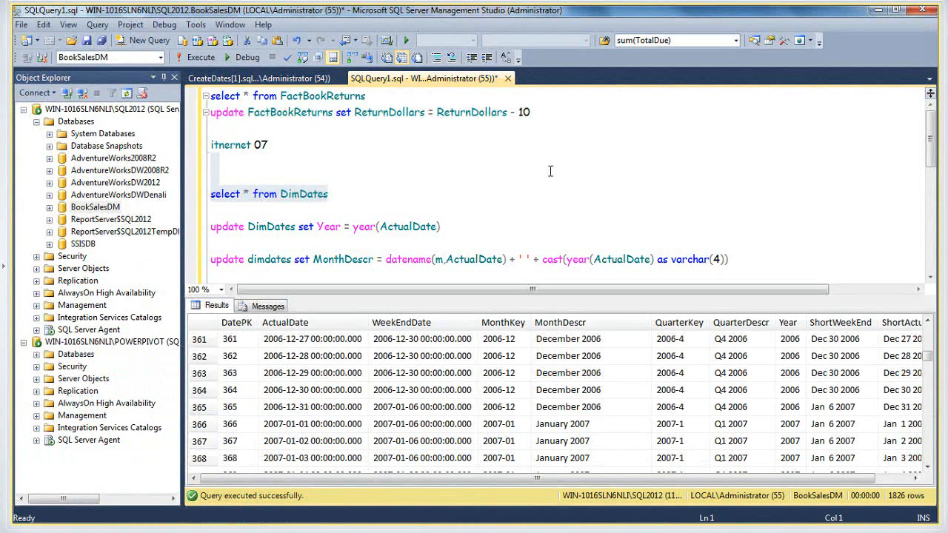
left_click(923, 9)
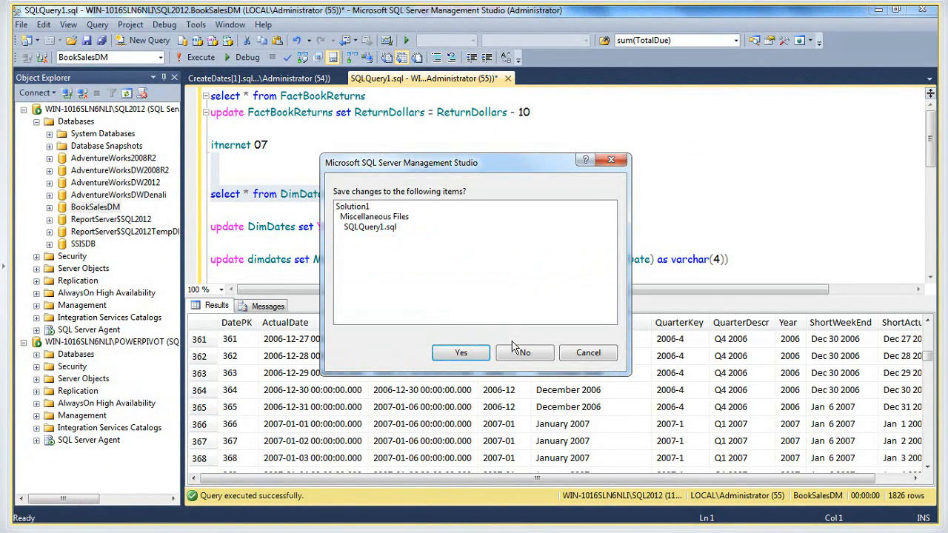
left_click(519, 352)
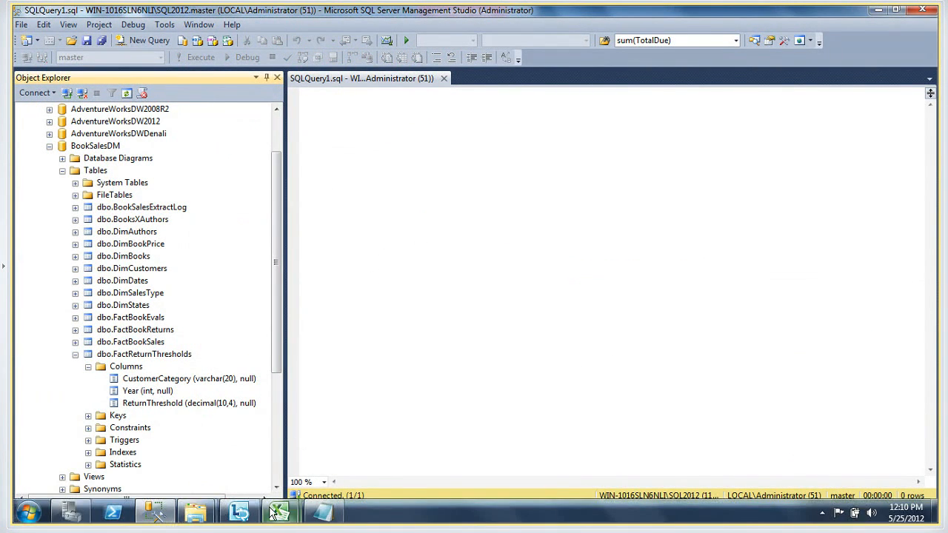
Switch to the PowerPivot window of the BookSalesContent workbook in Excel and show the FactReturnThresholds table
mouse_move(279, 513)
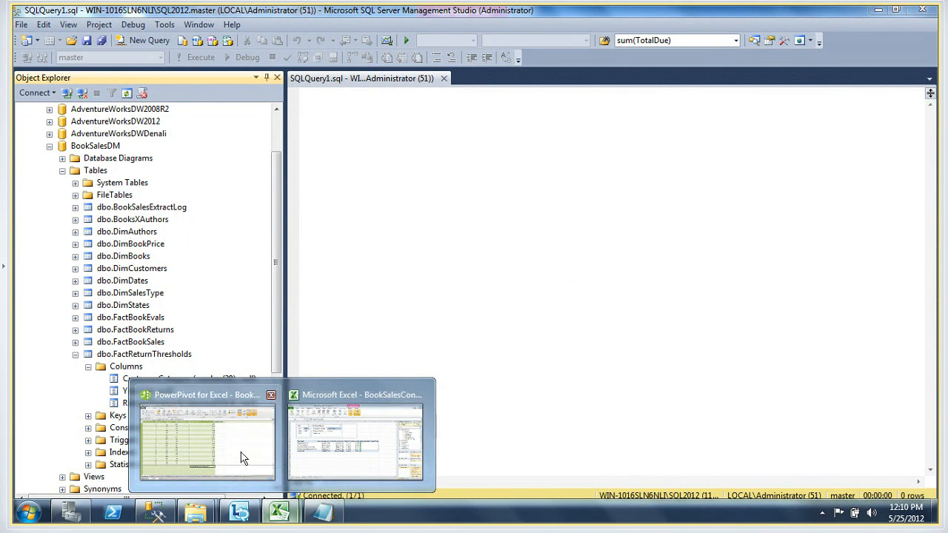
left_click(328, 439)
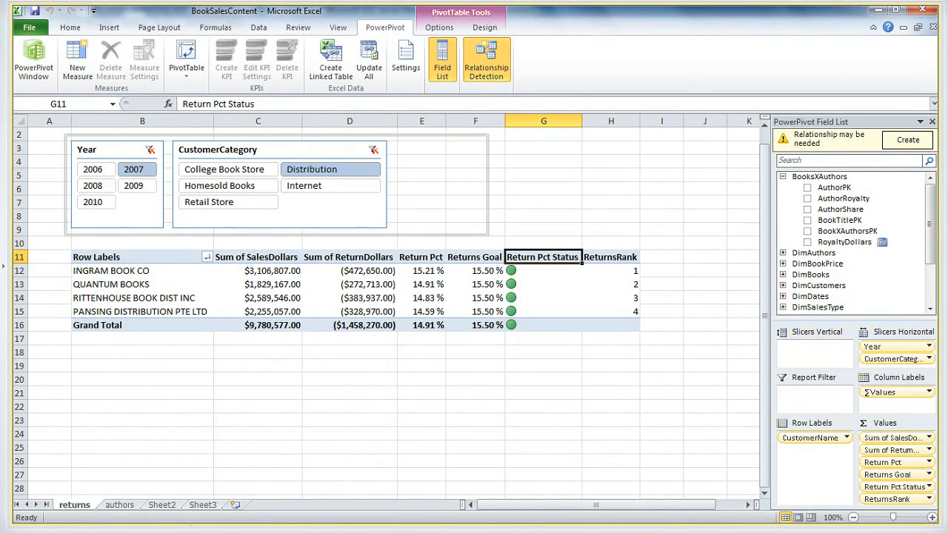
mouse_move(281, 511)
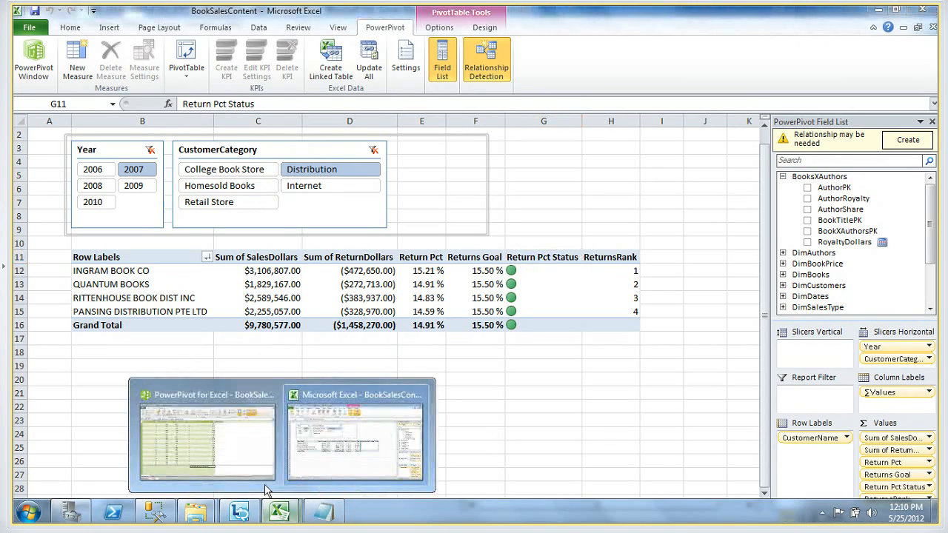
left_click(222, 448)
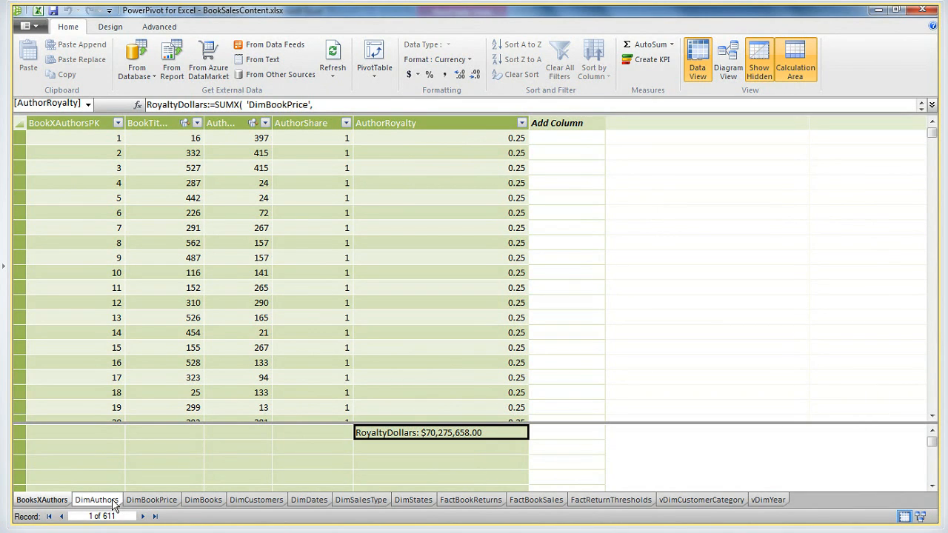
left_click(589, 502)
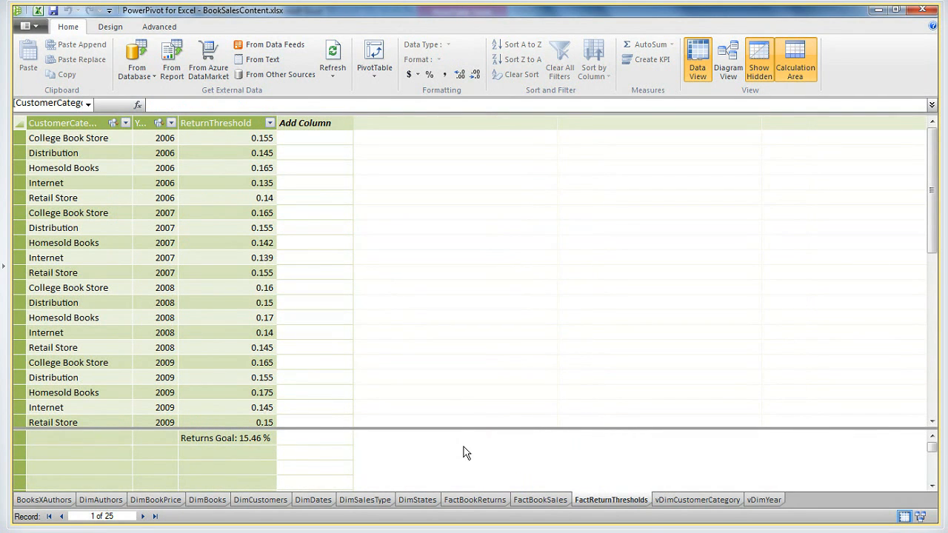
Look through the sales and returns fact tables, the dates, customers, books, book price and authors dimensions, and BooksXAuthors
left_click(528, 501)
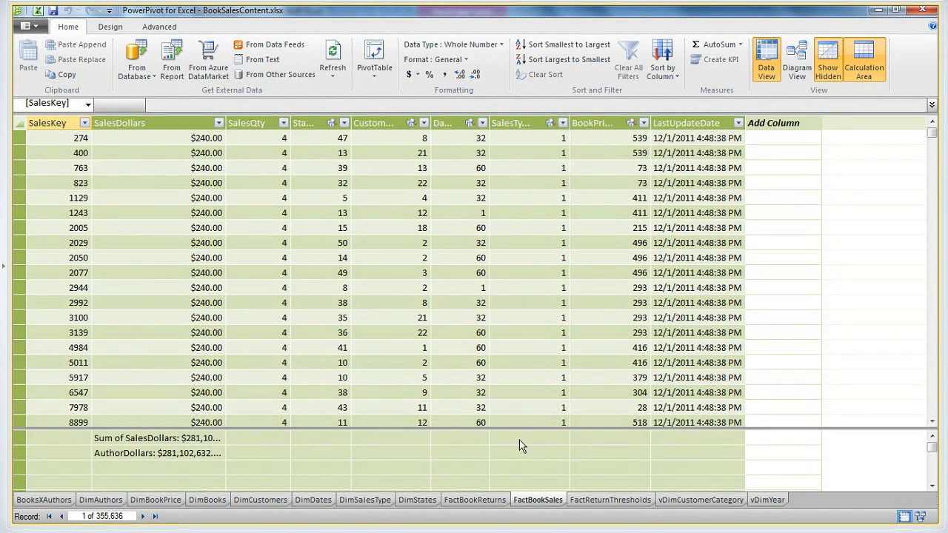
left_click(474, 500)
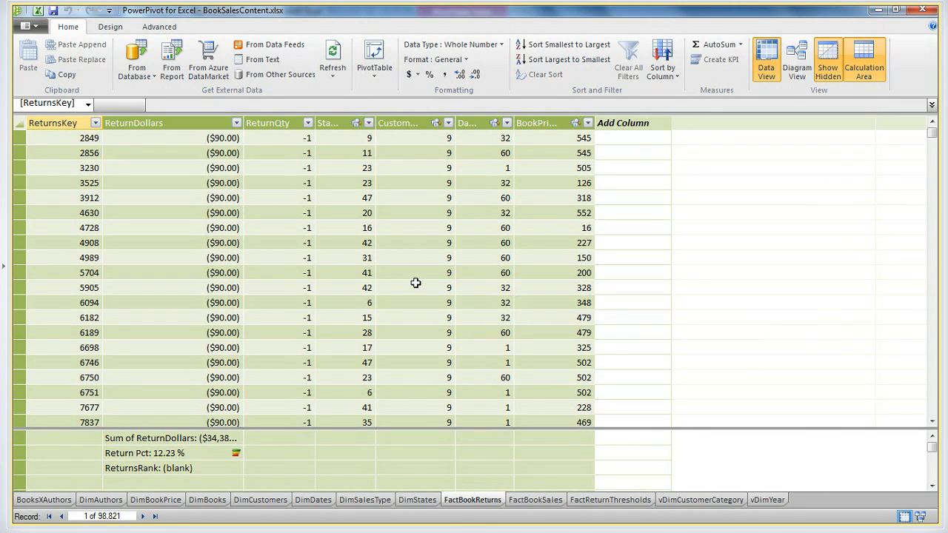
left_click(312, 501)
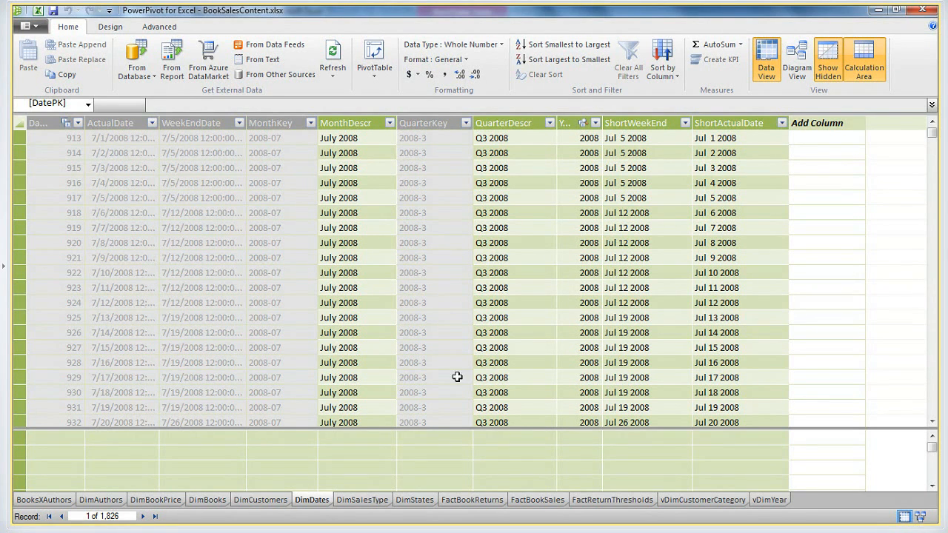
left_click(278, 501)
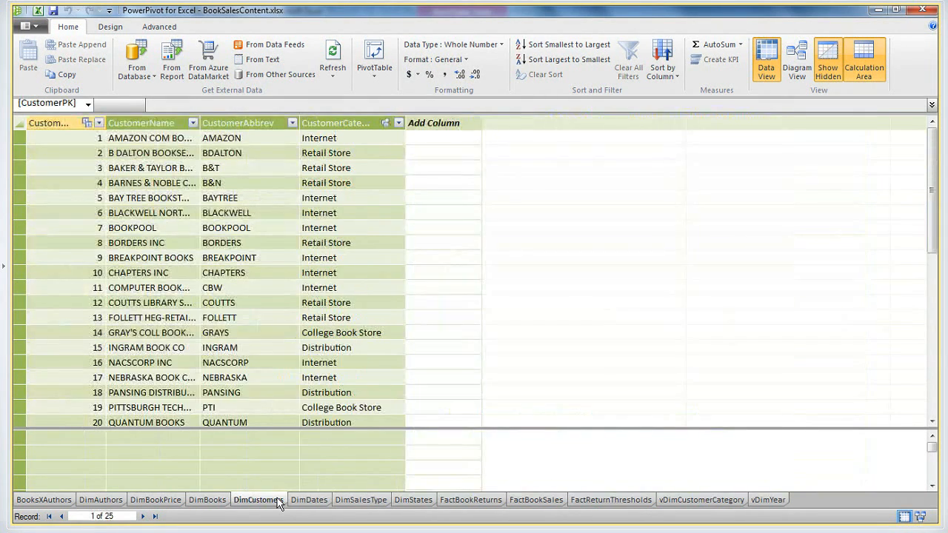
left_click(210, 501)
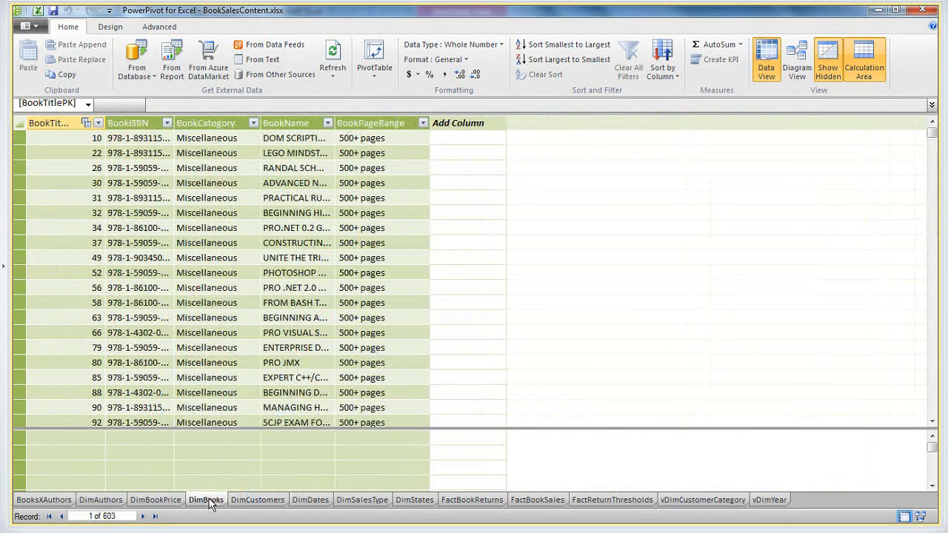
left_click(152, 501)
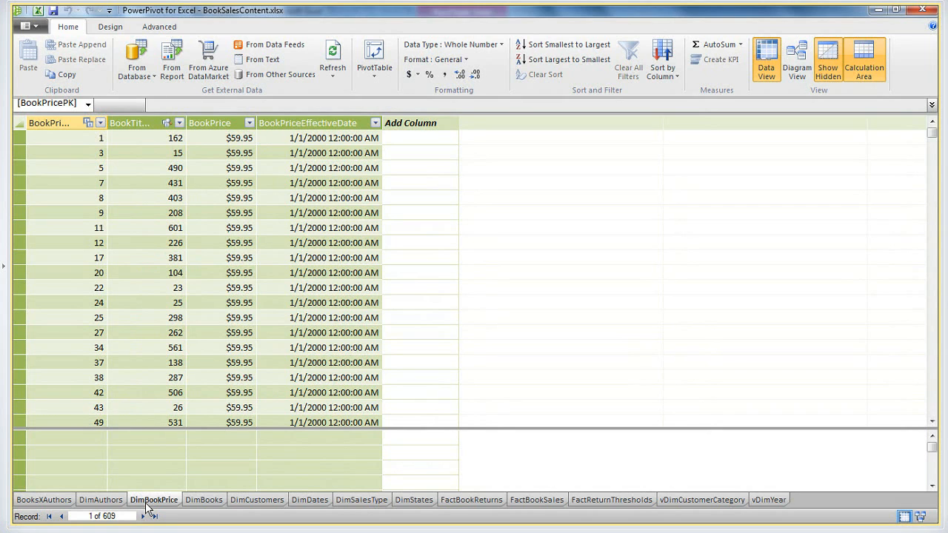
left_click(103, 502)
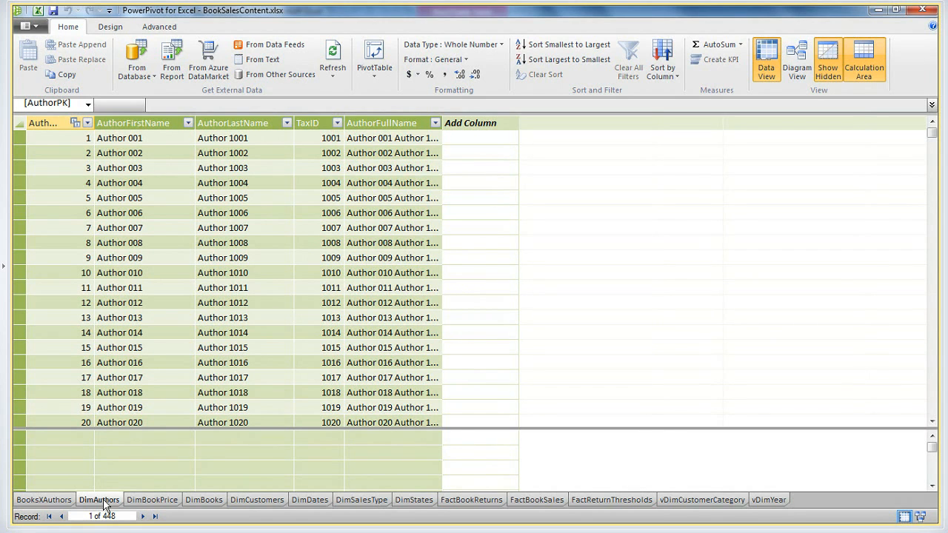
left_click(55, 502)
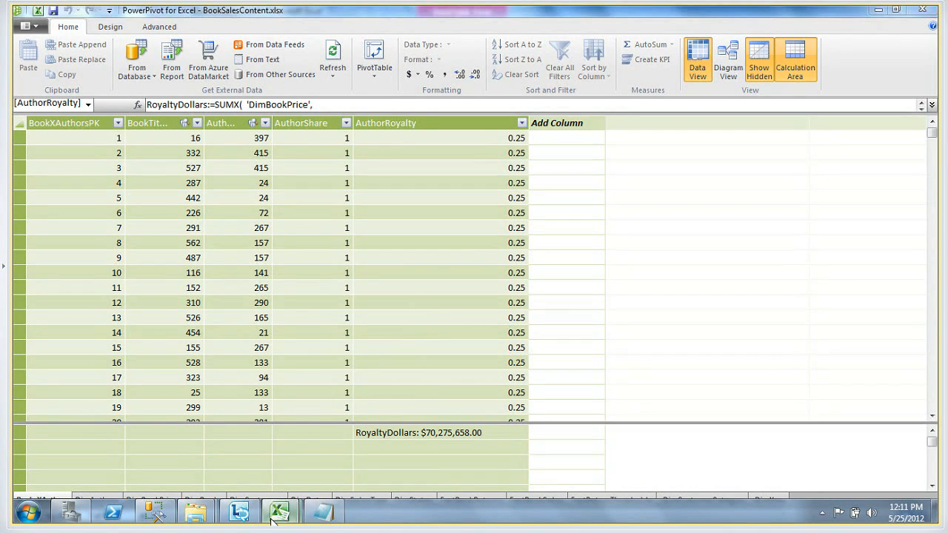
Return to the workbook's returns sheet in Excel and filter the PivotTable to the year 2006
mouse_move(272, 521)
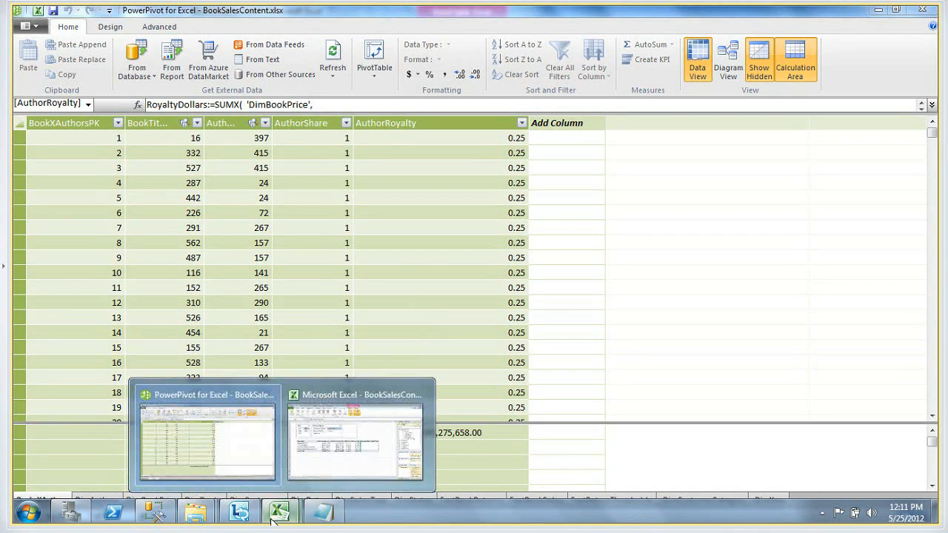
left_click(345, 400)
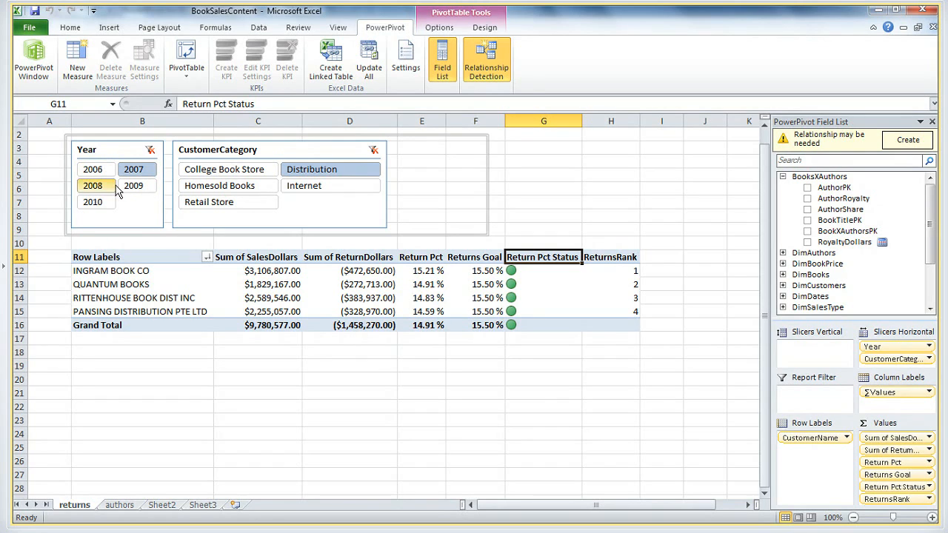
left_click(97, 170)
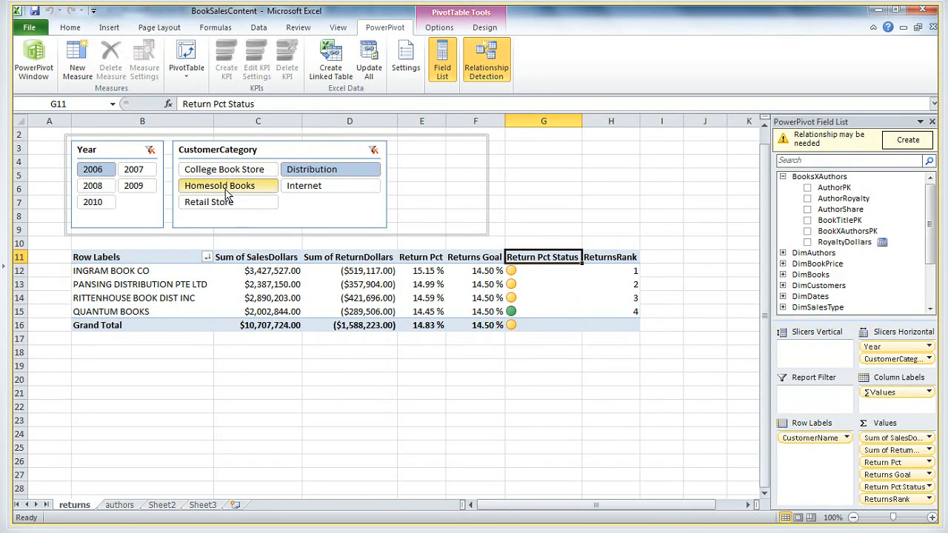
Examine the Distribution customers' sales and return dollars, and compare their return percentages with the returns goal and status indicators
left_click(253, 271)
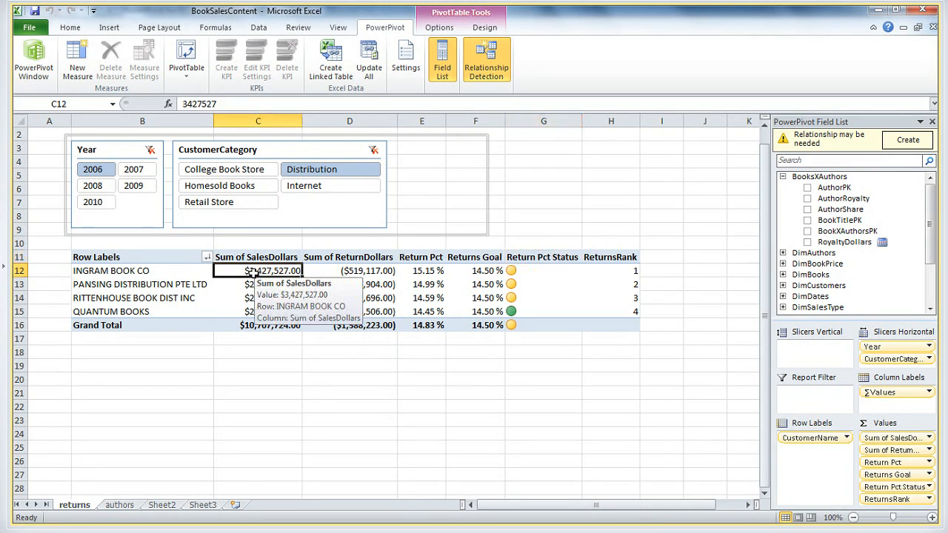
left_click(354, 275)
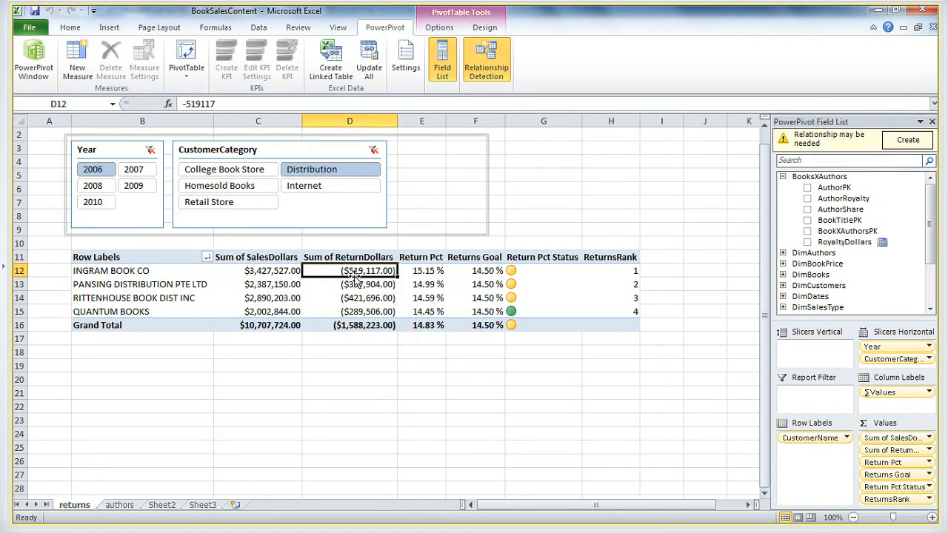
left_click(423, 295)
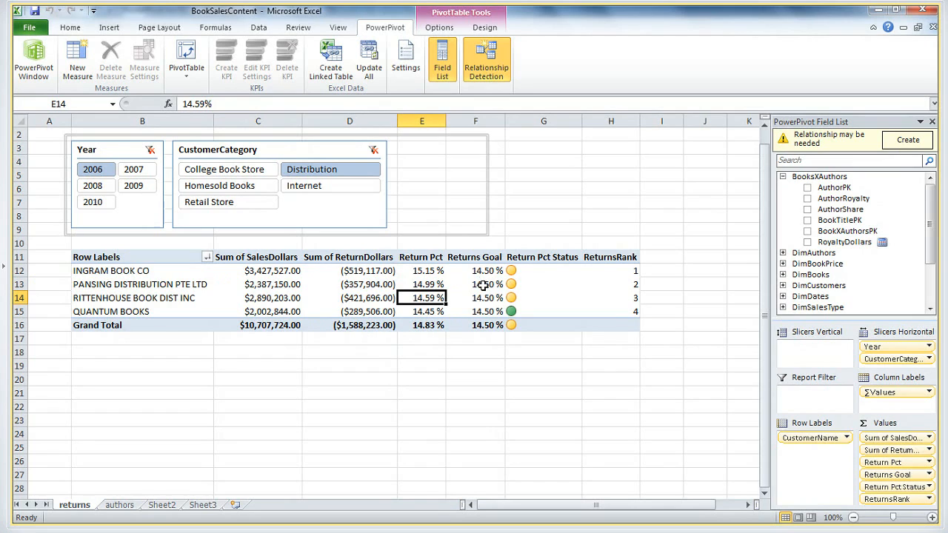
mouse_move(483, 286)
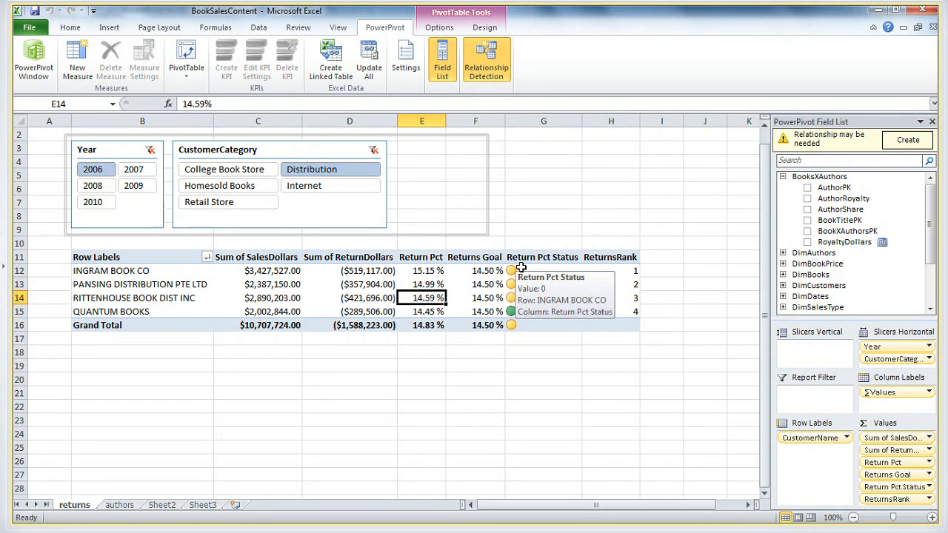
left_click(512, 272)
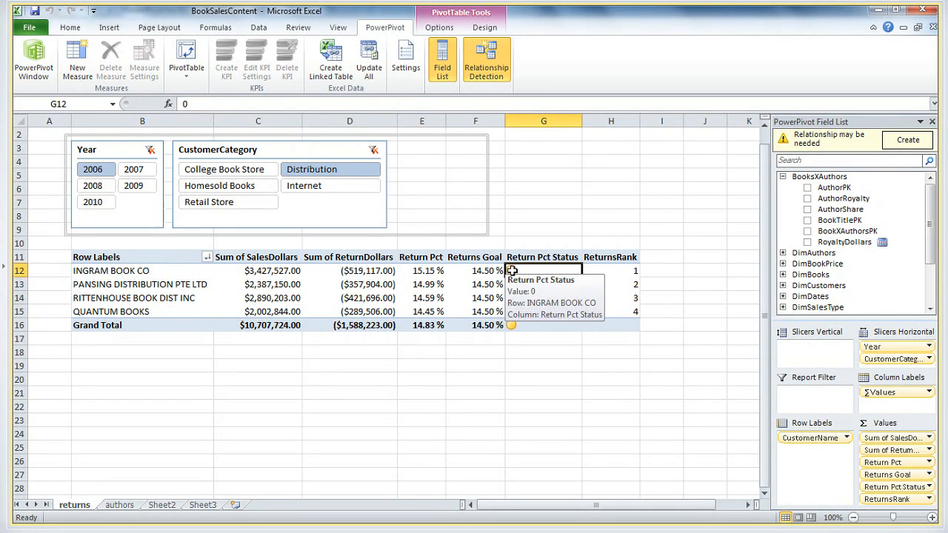
mouse_move(474, 284)
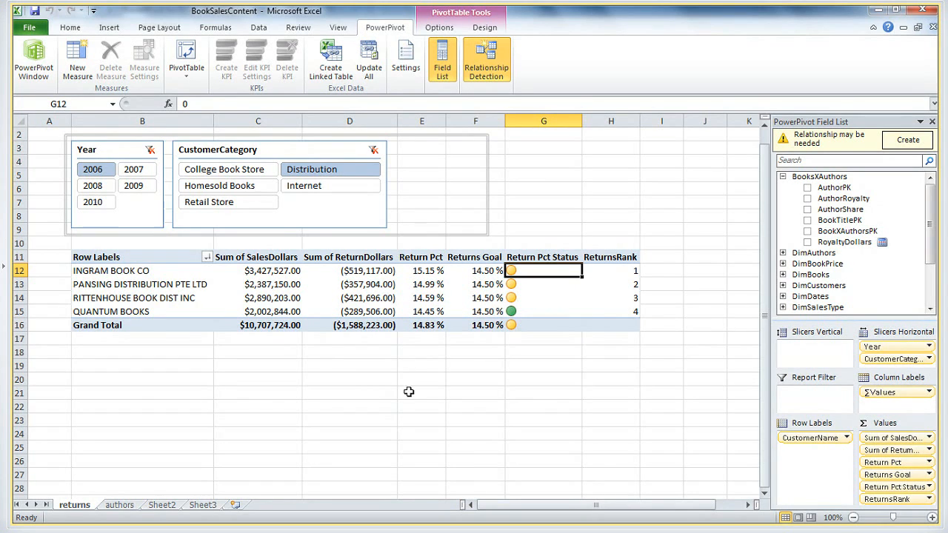
left_click(426, 311)
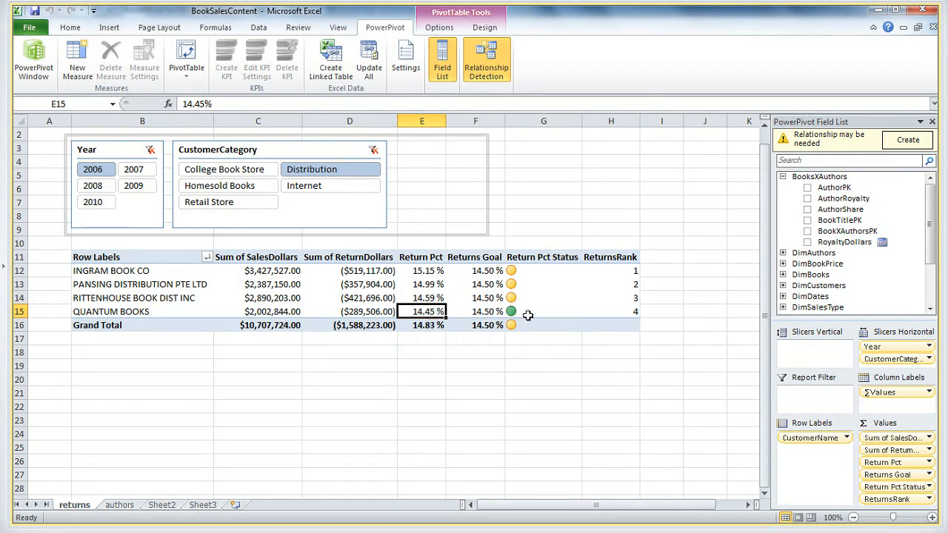
mouse_move(515, 315)
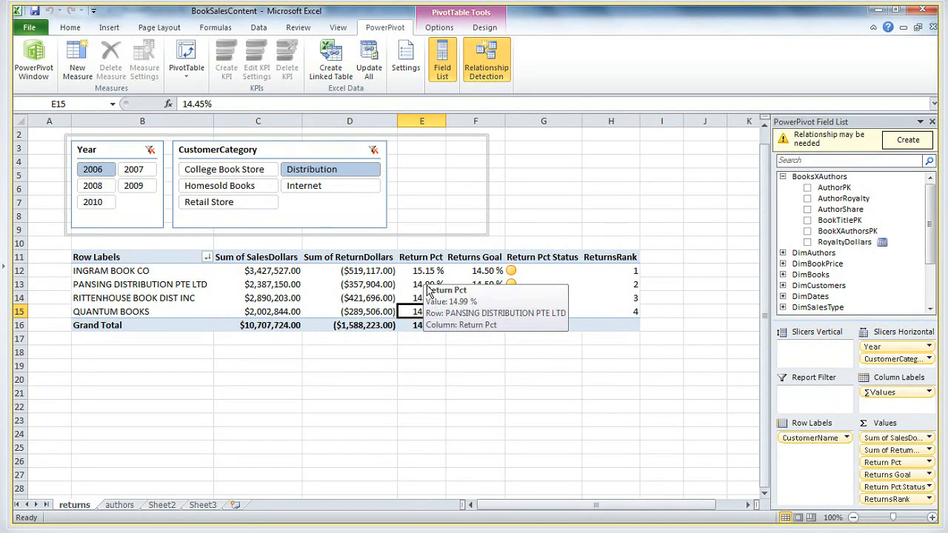
Check the PANSING DISTRIBUTION PTE LTD return percentage against its returns goal and status indicator
left_click(420, 285)
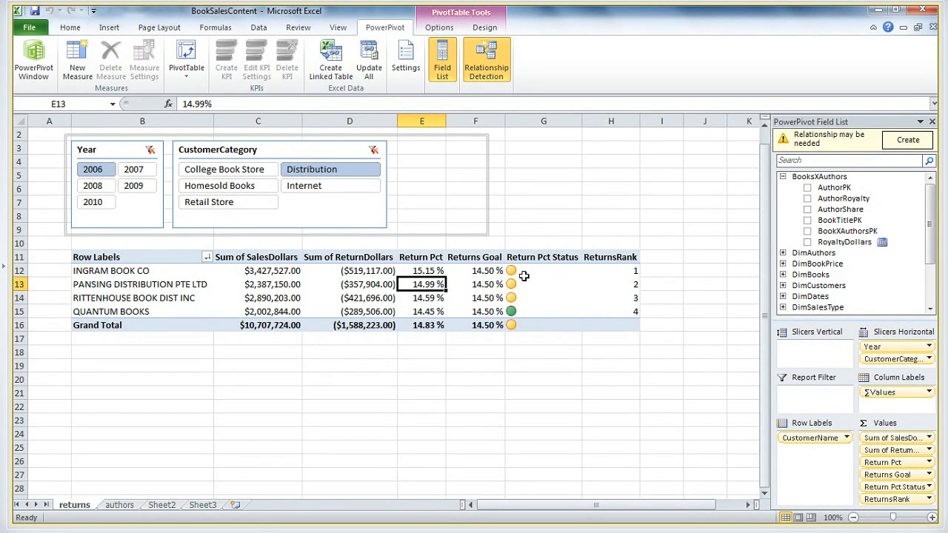
mouse_move(513, 286)
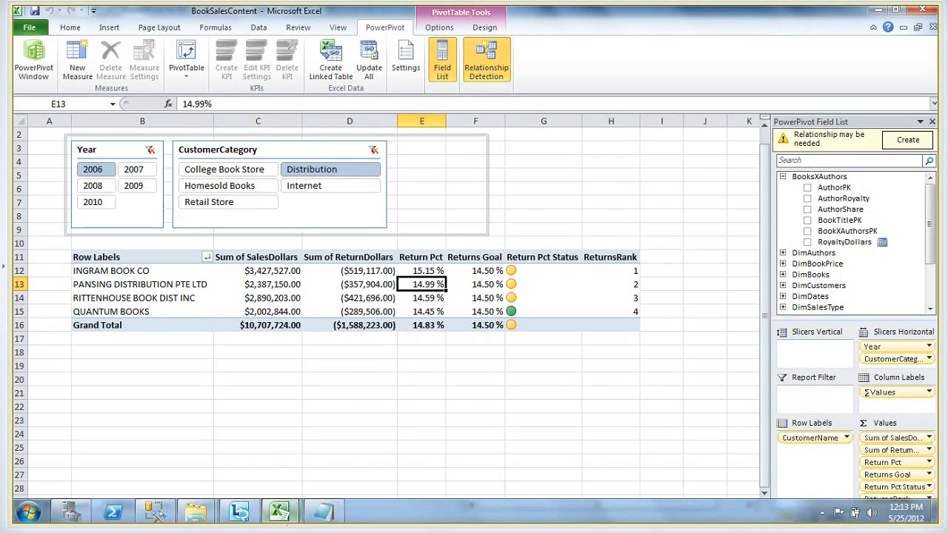
mouse_move(279, 511)
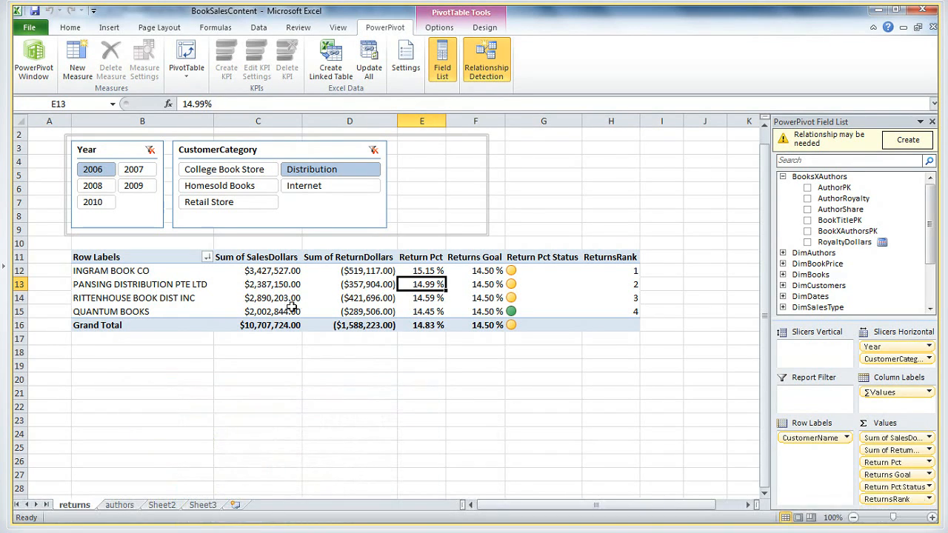
Review the Year and CustomerCategory slicers and expand DimDates in the PowerPivot field list to see the Year field
mouse_move(271, 287)
left_click(109, 151)
left_click(185, 152)
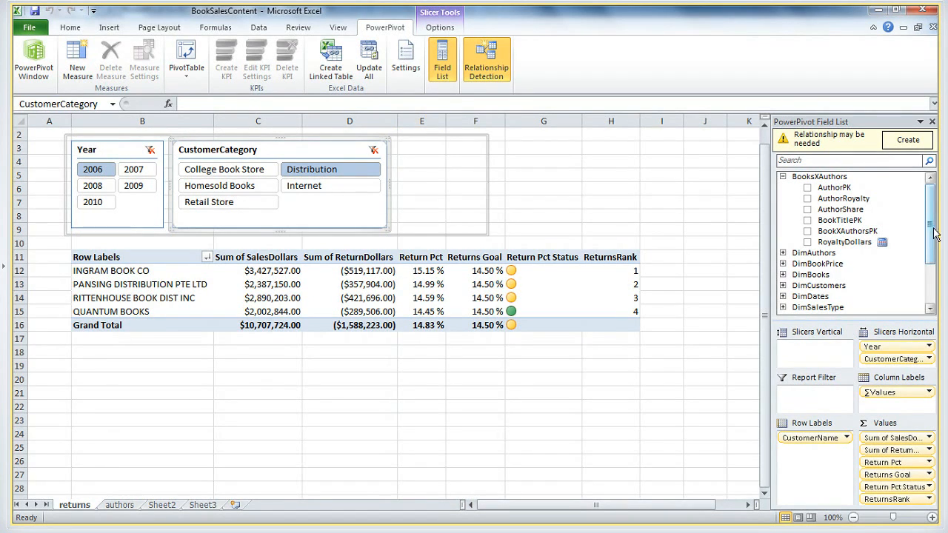
mouse_move(934, 233)
left_mouse_down()
mouse_move(933, 255)
mouse_move(933, 222)
left_mouse_up()
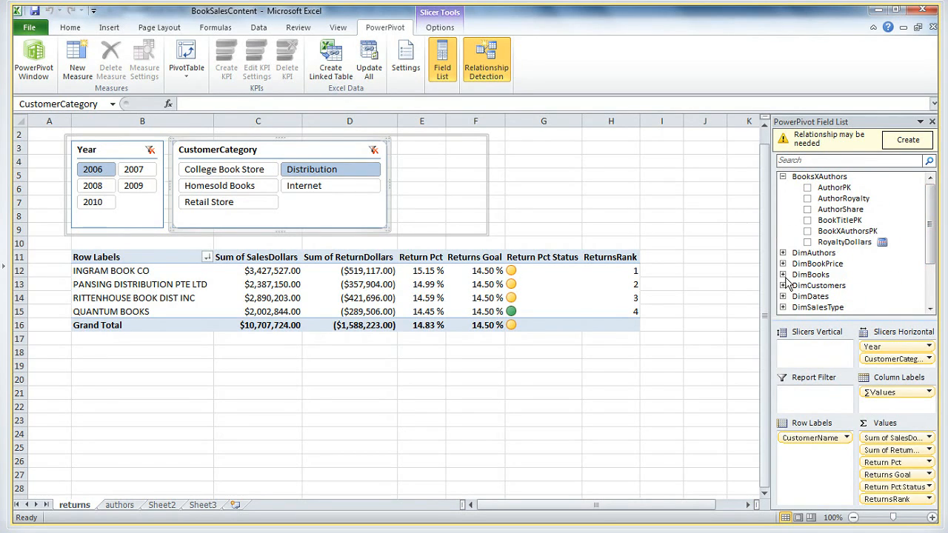
left_click(783, 296)
scroll(933, 252, "down", 1)
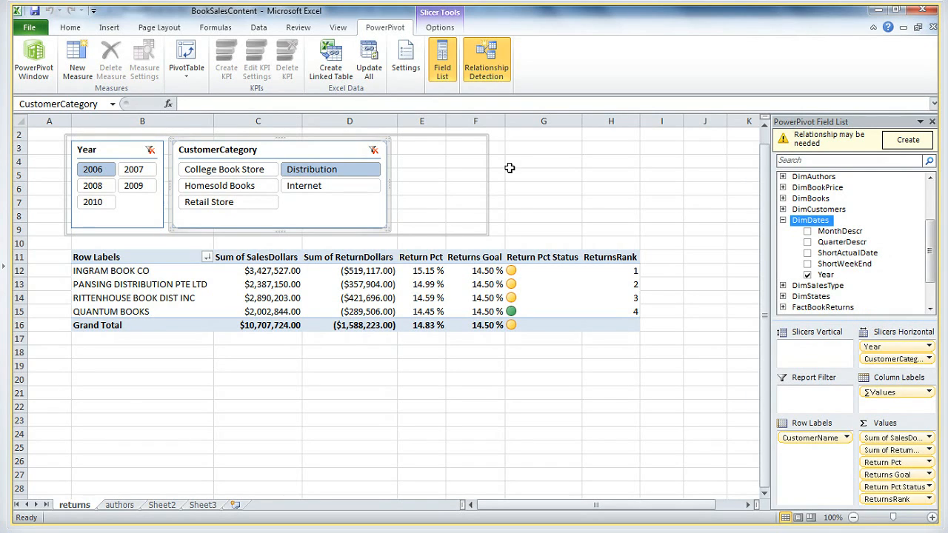
Apply a dark red style to the Year slicer and a dark aqua-blue style to the CustomerCategory slicer
left_click(111, 150)
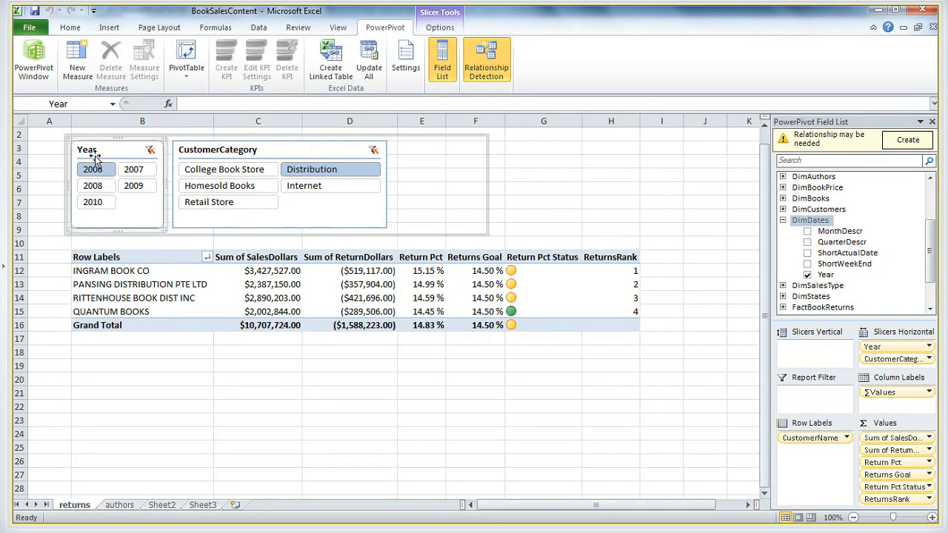
left_click(437, 29)
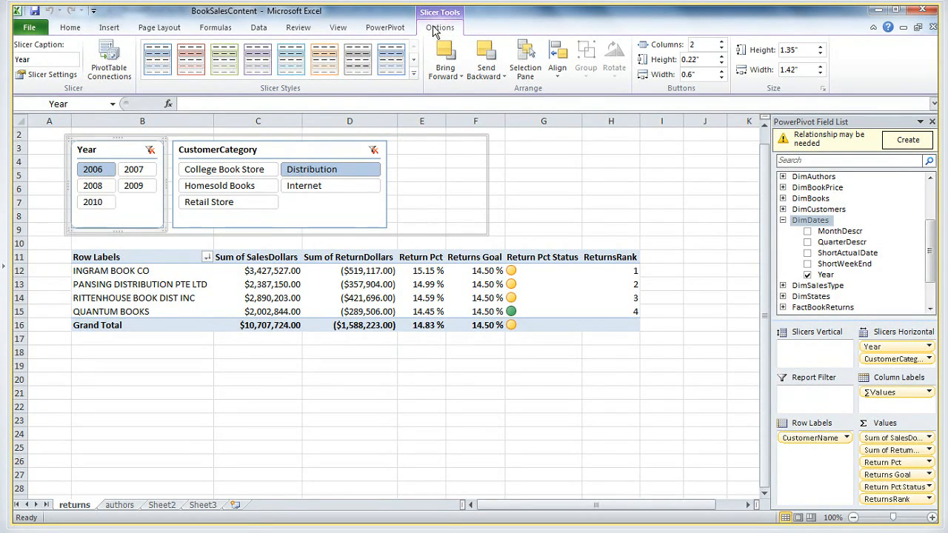
left_click(413, 74)
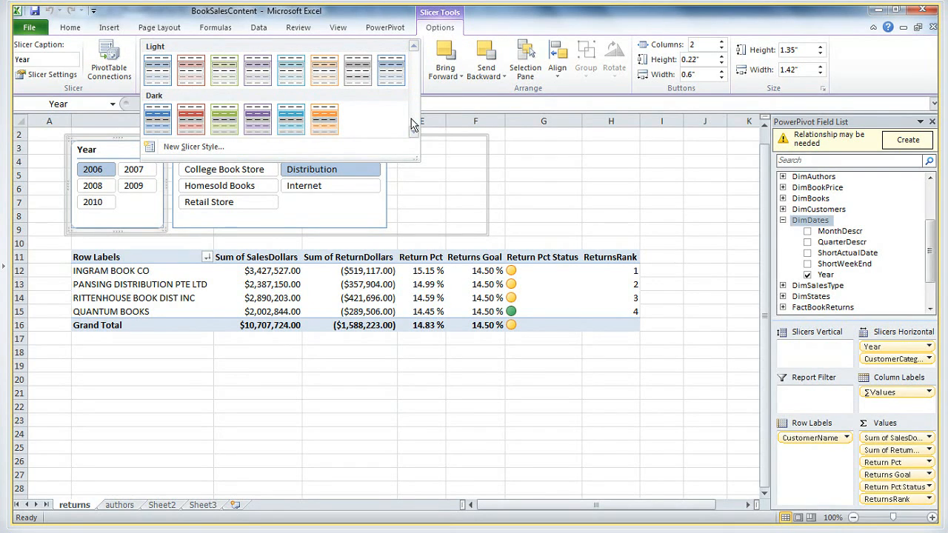
left_click(190, 117)
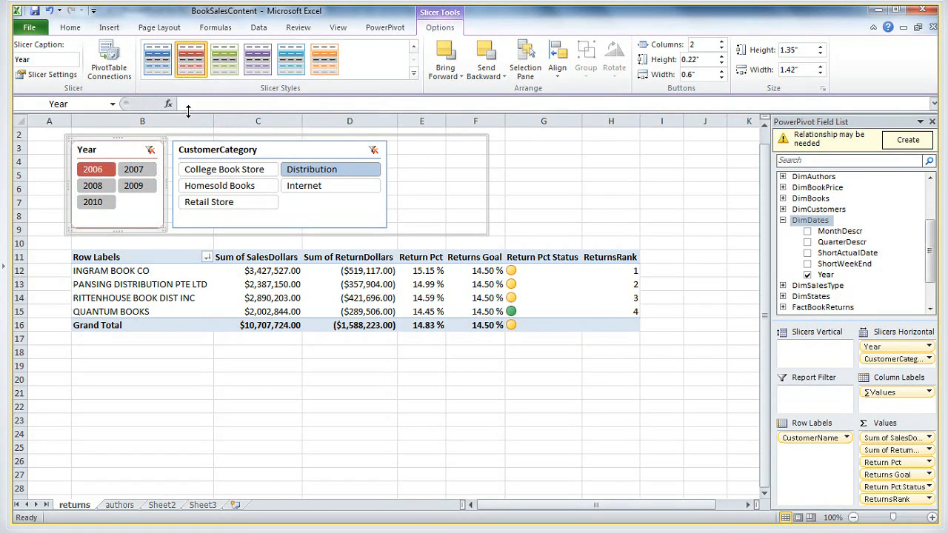
left_click(201, 150)
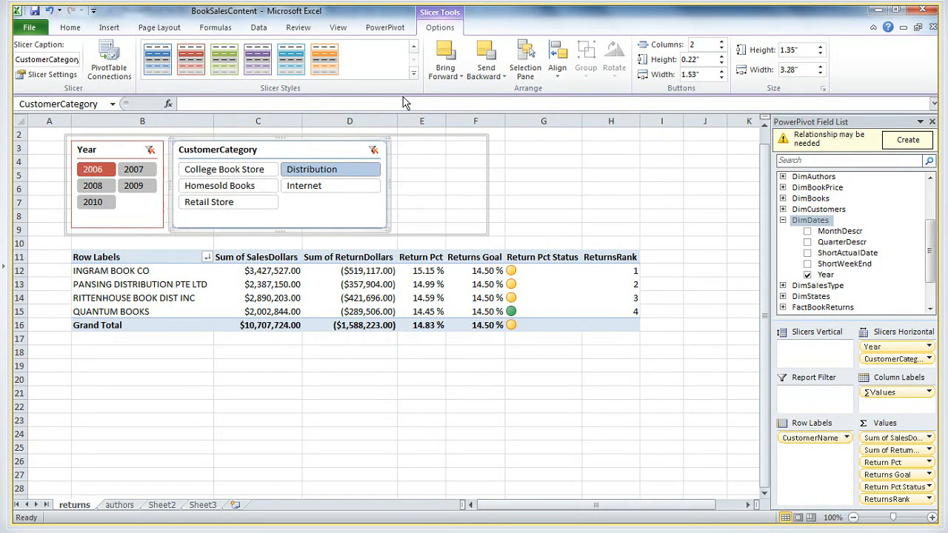
left_click(293, 69)
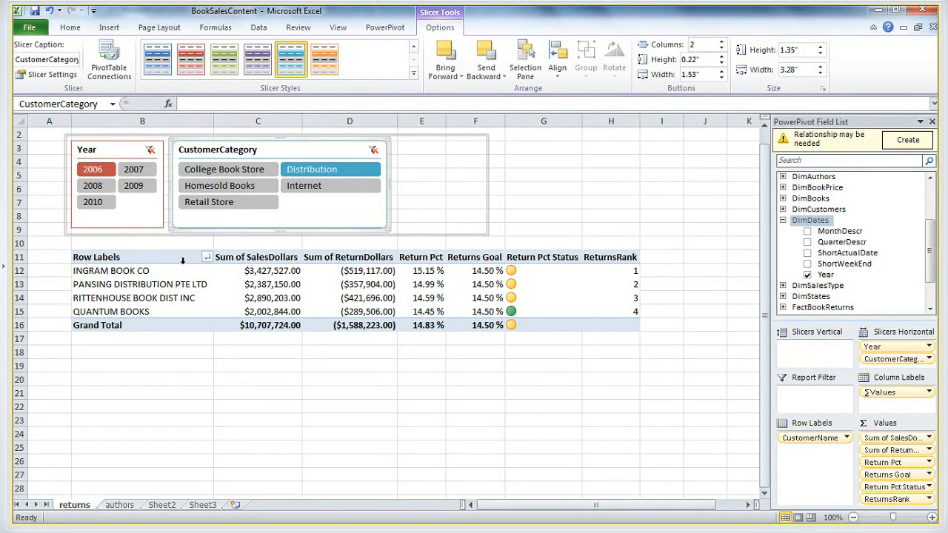
Hide the gridlines and the row and column headings on the returns sheet
left_click(143, 29)
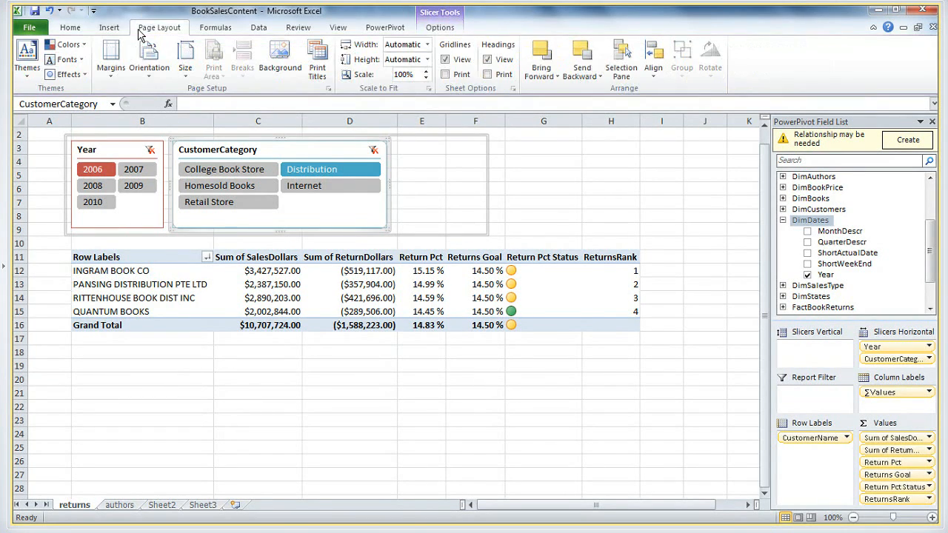
left_click(445, 60)
left_click(487, 60)
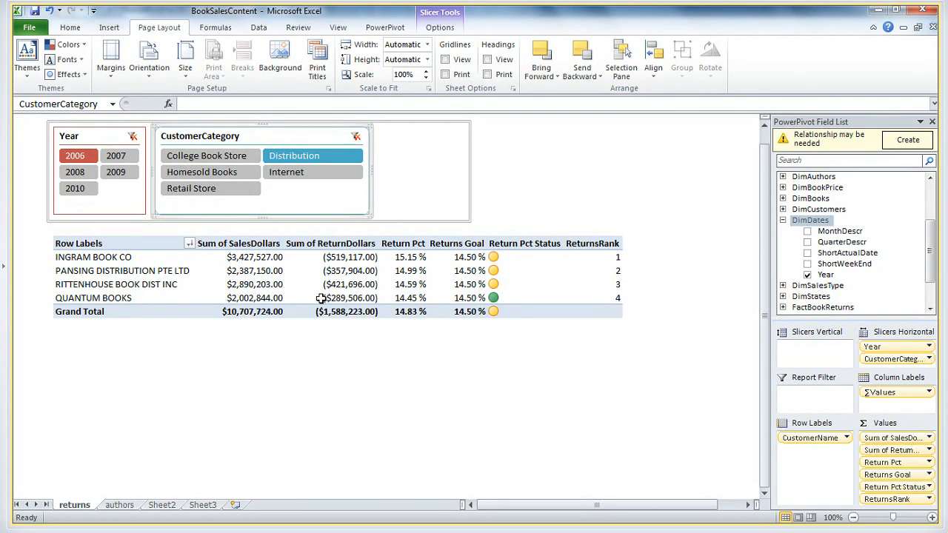
mouse_move(320, 298)
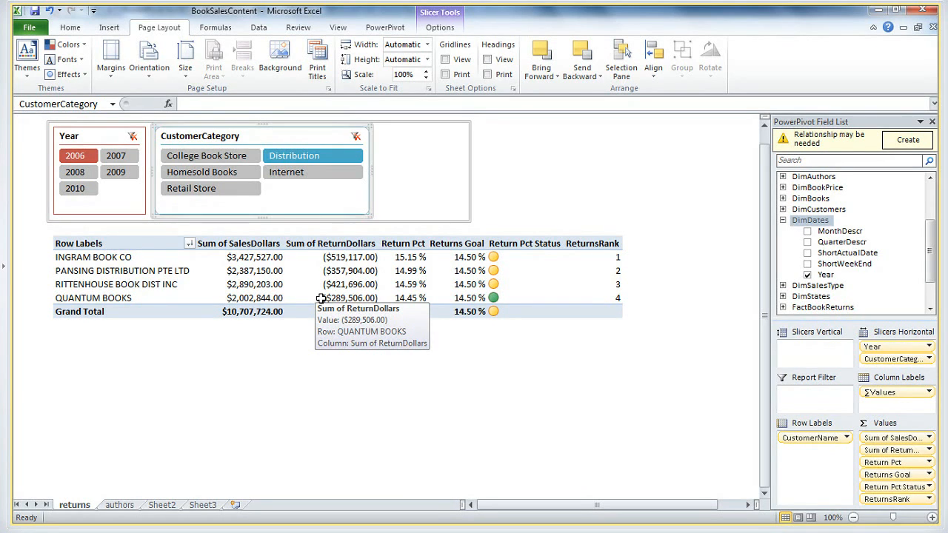
mouse_move(323, 514)
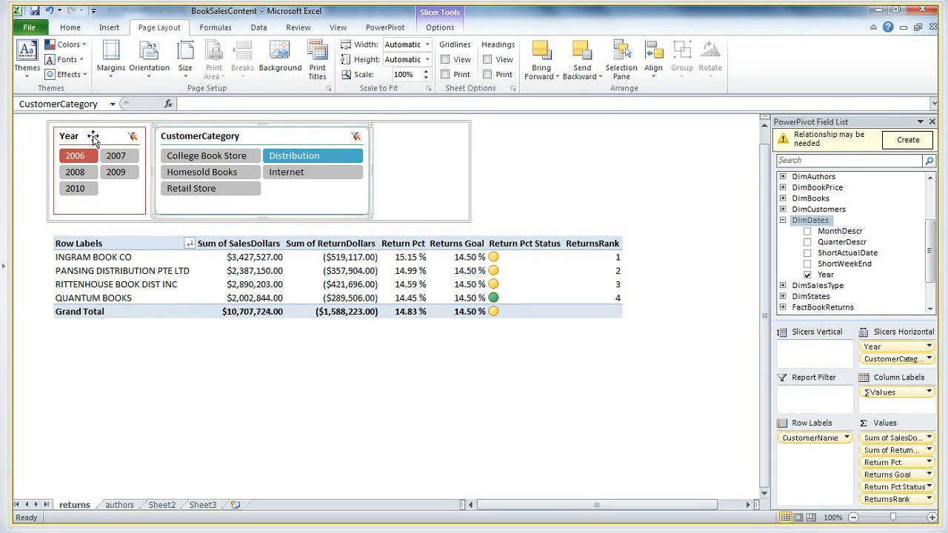
Publish BookSalesContent to the current SharePoint PowerPivot Gallery, showing only the returns and authors sheets in the browser, and replace the existing file
left_click(29, 28)
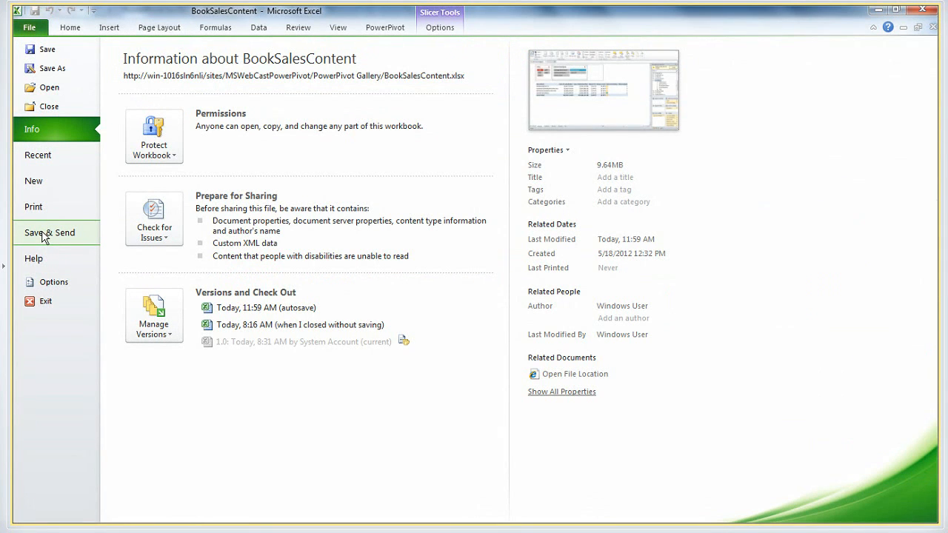
left_click(44, 237)
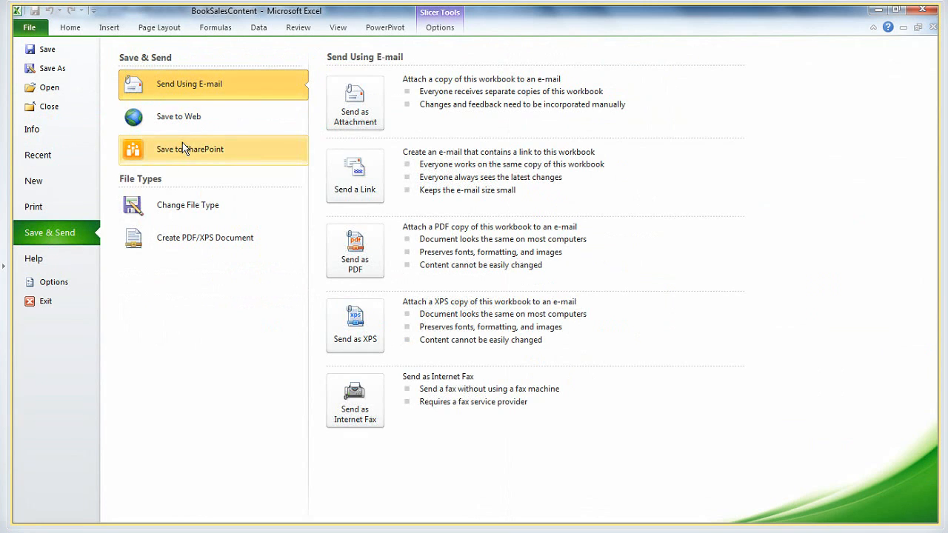
left_click(180, 154)
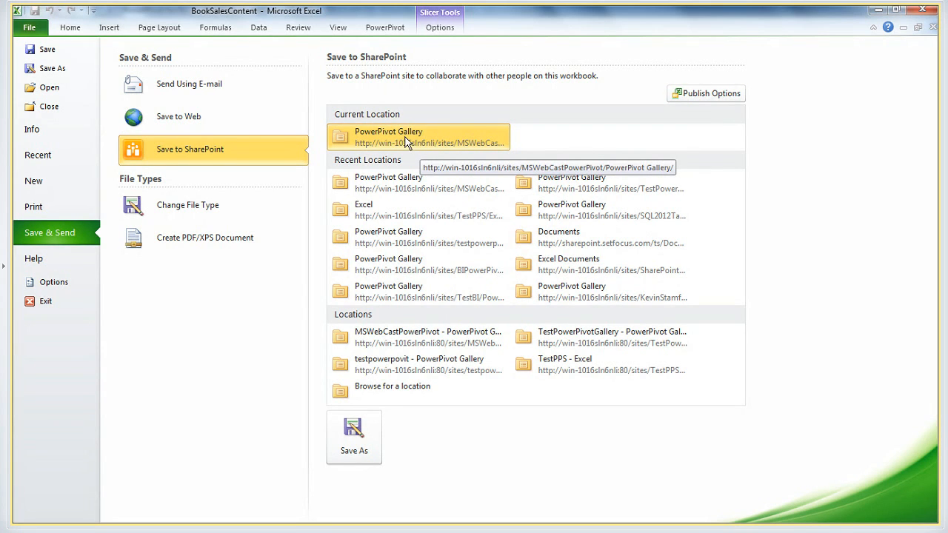
left_click(377, 134)
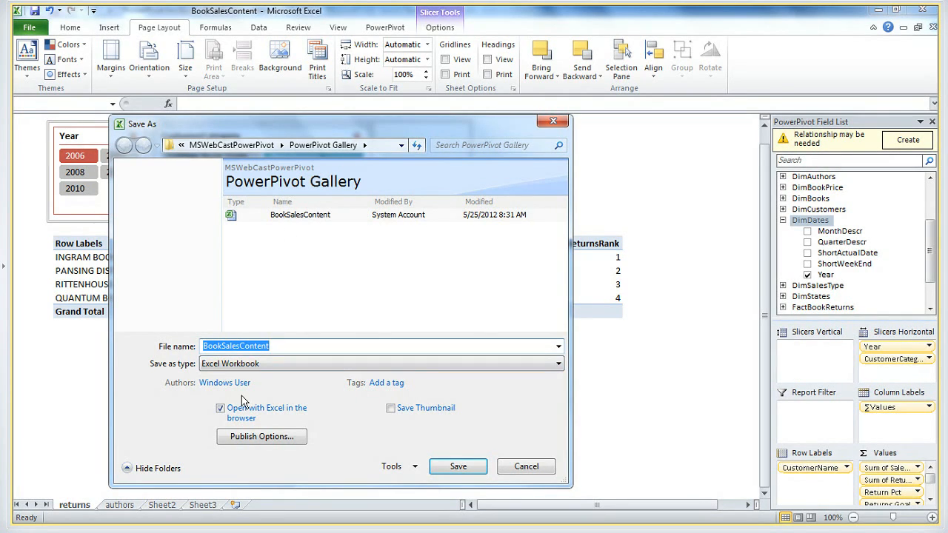
left_click(259, 437)
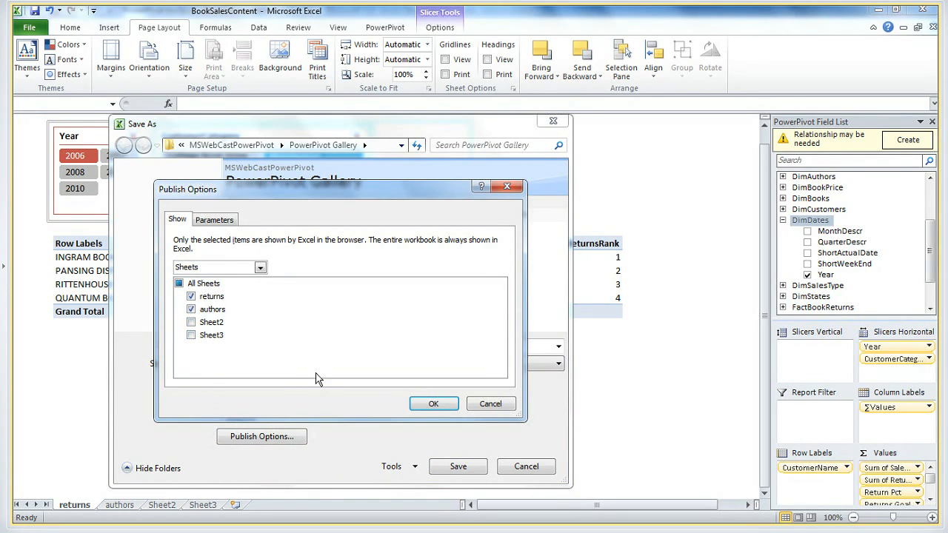
left_click(433, 404)
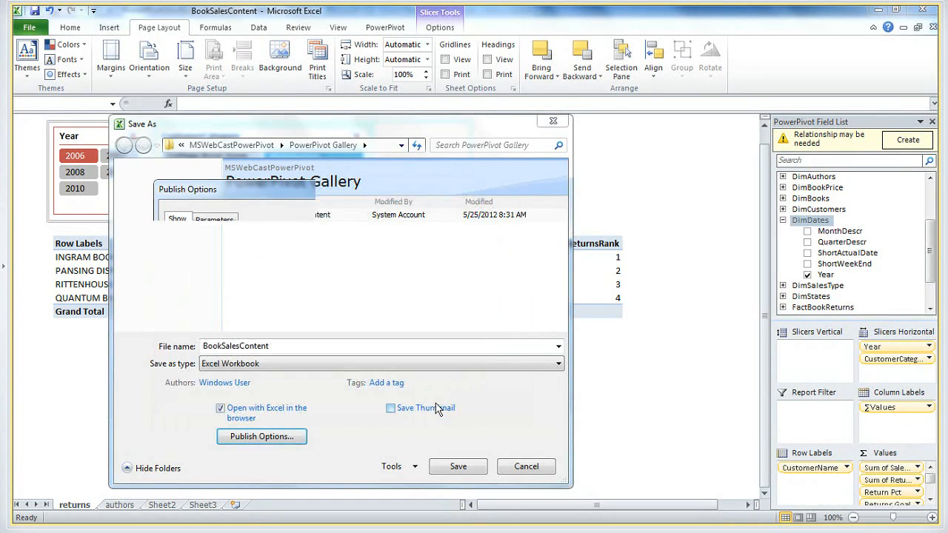
left_click(459, 467)
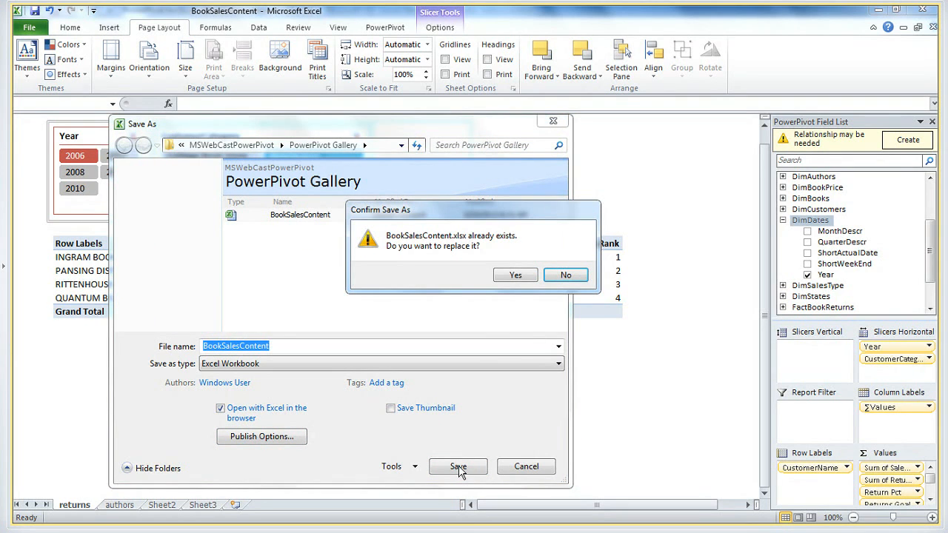
left_click(517, 276)
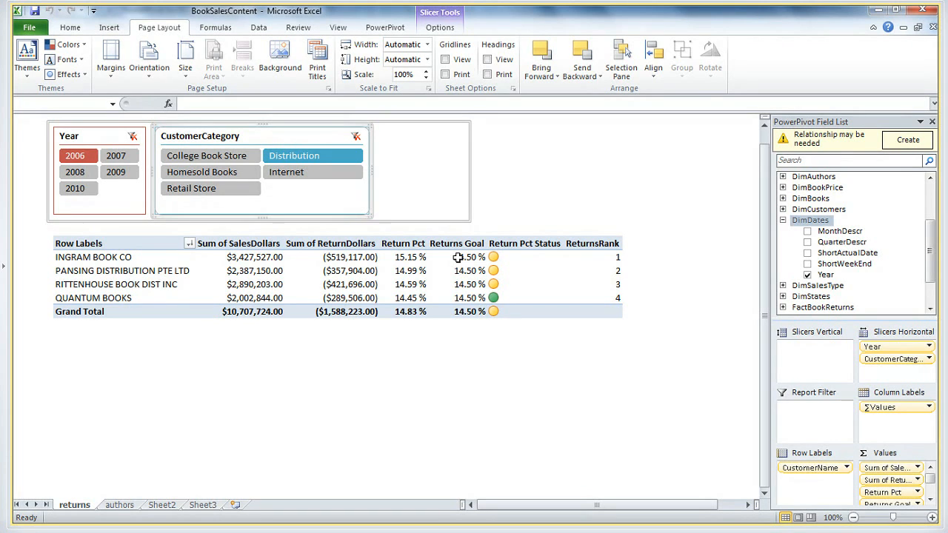
Switch to Internet Explorer, open the PowerPivot Gallery library and change its view to Carousel
key("super+1")
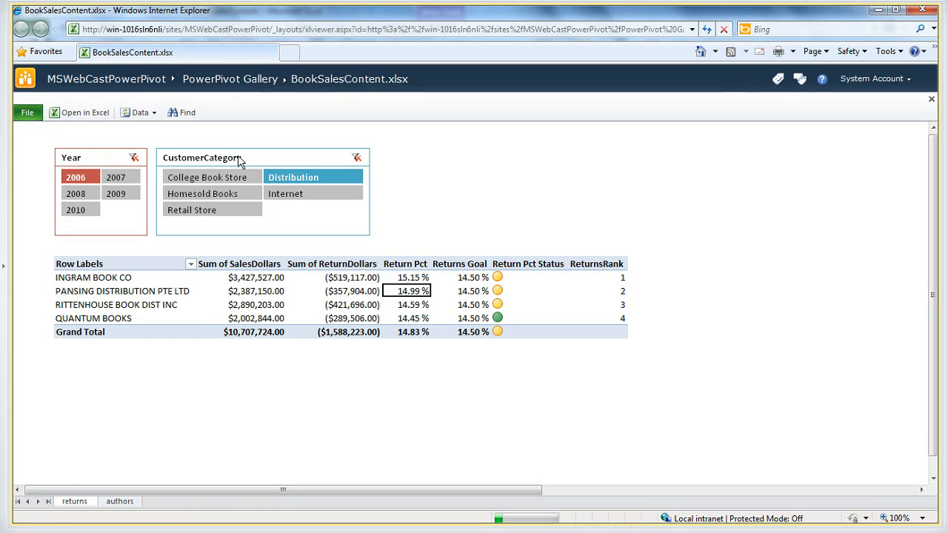
left_click(214, 82)
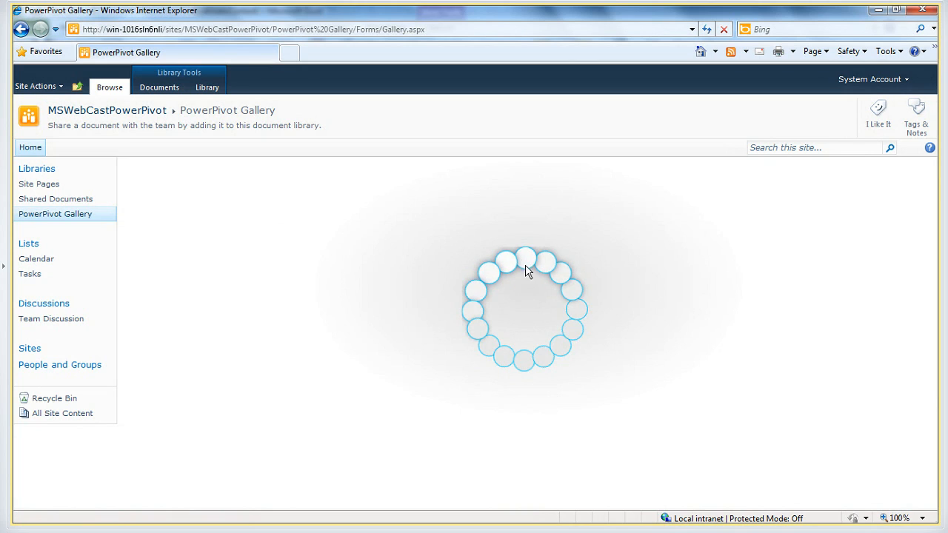
left_click(208, 88)
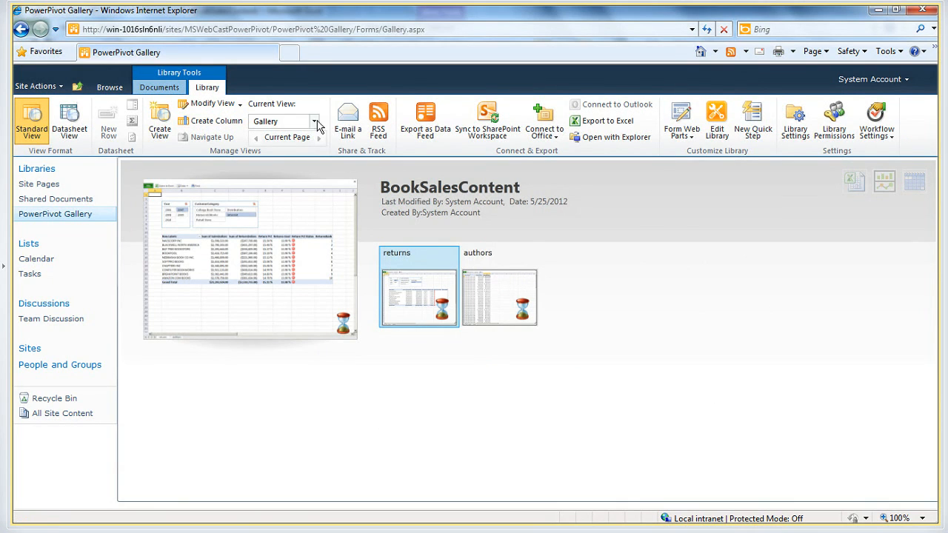
left_click(315, 123)
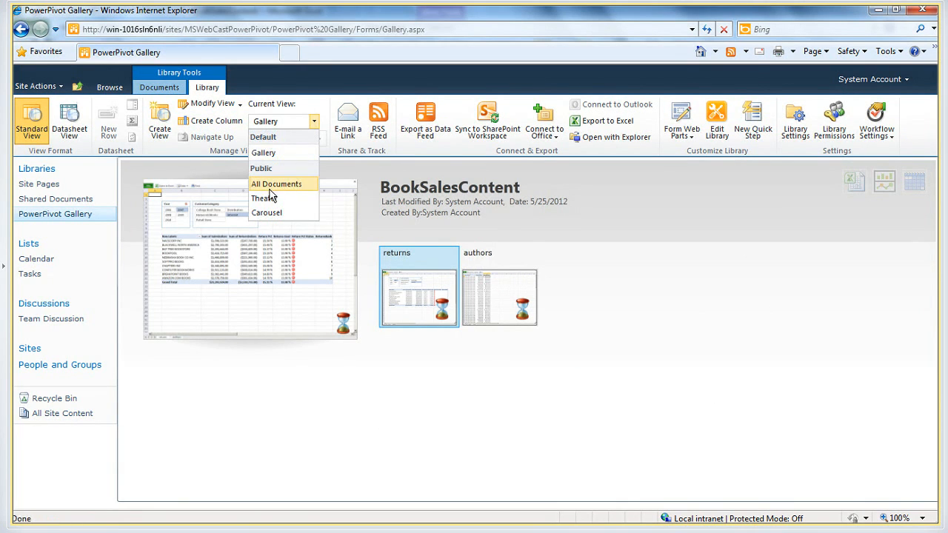
left_click(264, 213)
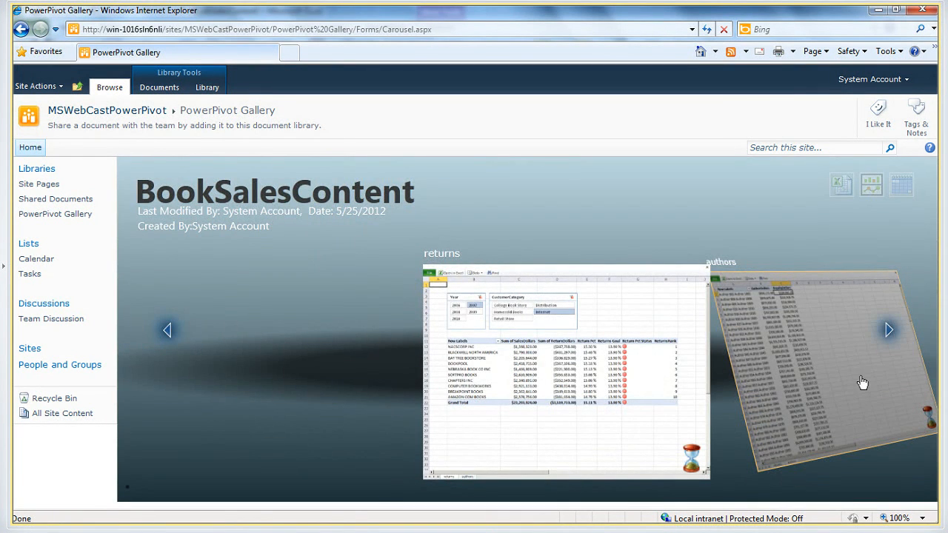
Flip through the returns and authors previews in the carousel and open the returns sheet in the browser
left_click(889, 330)
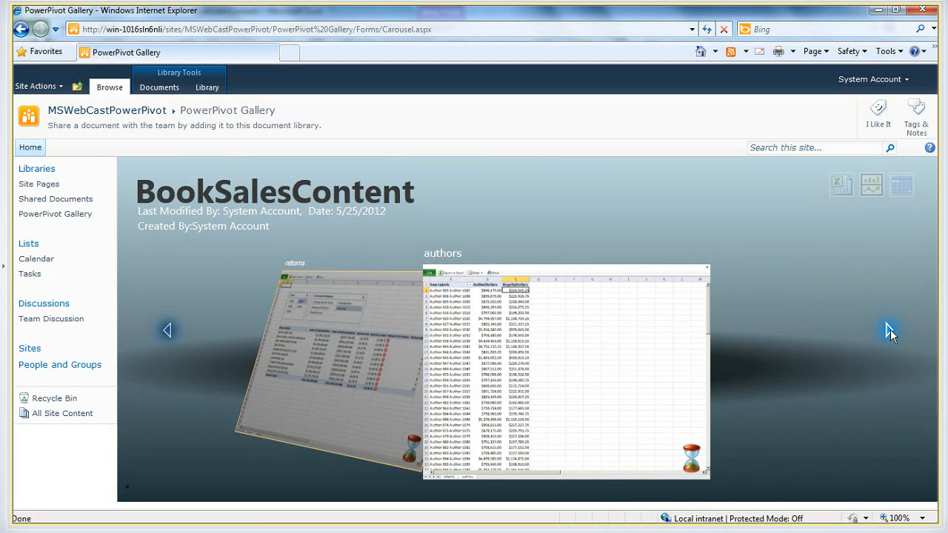
left_click(890, 330)
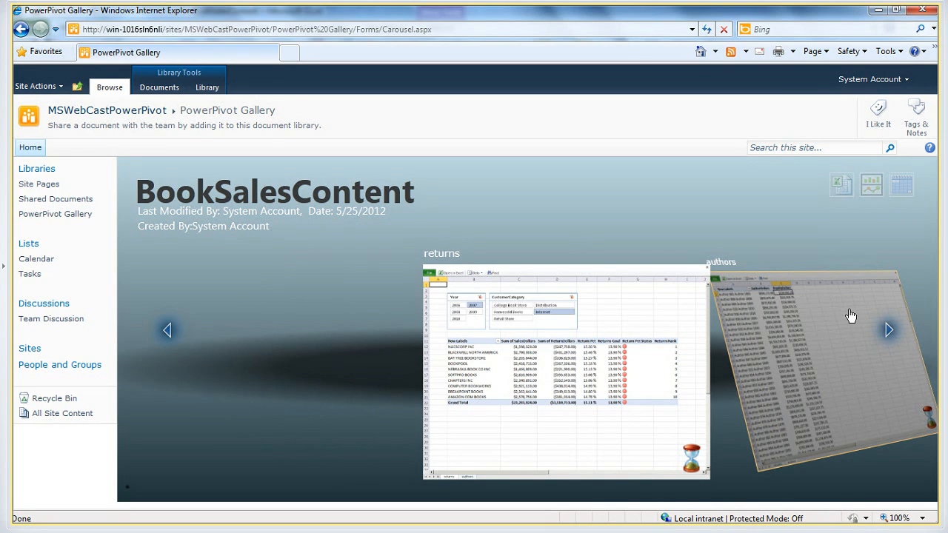
left_click(567, 361)
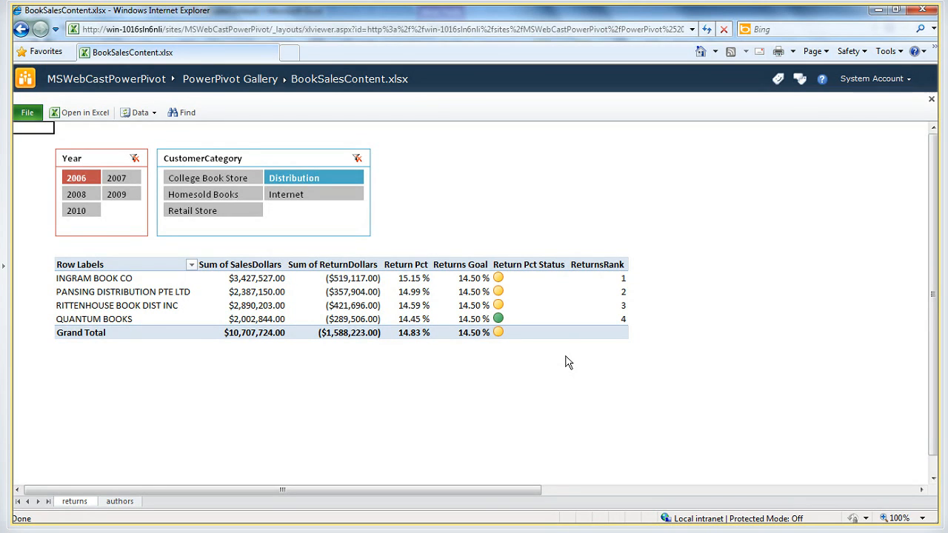
Look at the BookSalesDM tables in SQL Server Management Studio, and return to the BookSalesContent workbook in Excel
mouse_move(222, 529)
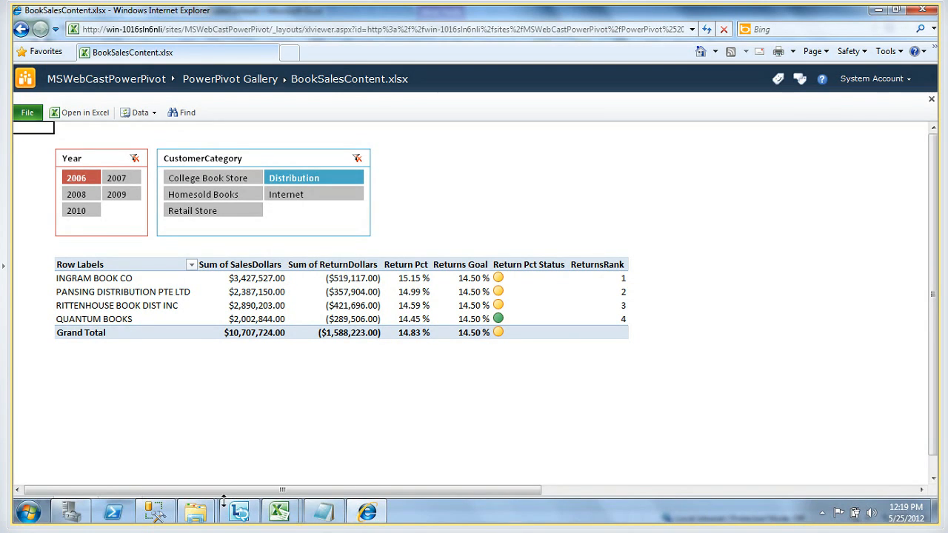
left_click(154, 511)
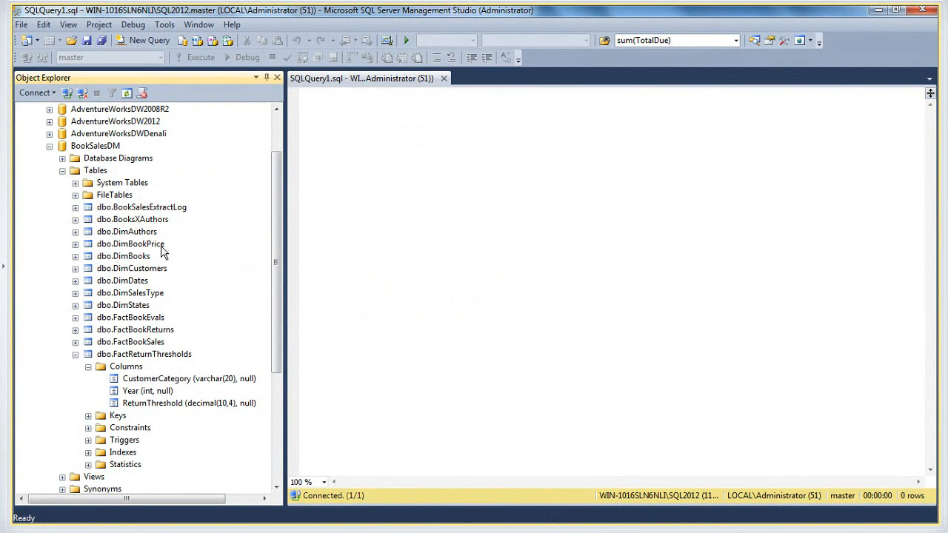
key("alt+Tab")
key("alt+Tab")
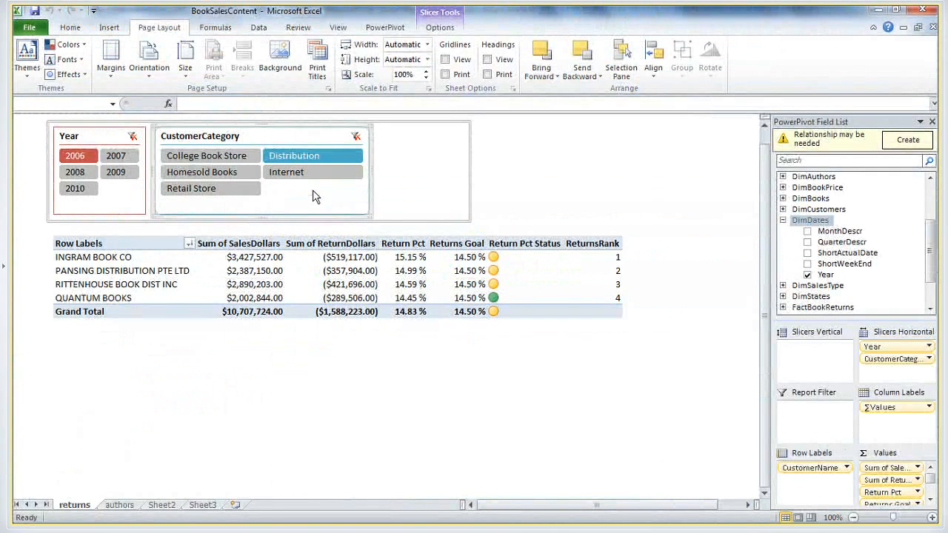
Switch to the BookSalesContent report in Internet Explorer and filter the returns sheet to the year 2007
key("alt+Tab")
key("alt+Tab")
key("alt+Tab")
key("alt+Tab")
key("alt+Tab")
key("alt+Tab")
key("alt+Tab")
key("alt+Tab")
key("alt+Tab")
key("alt+Tab")
key("alt+Tab")
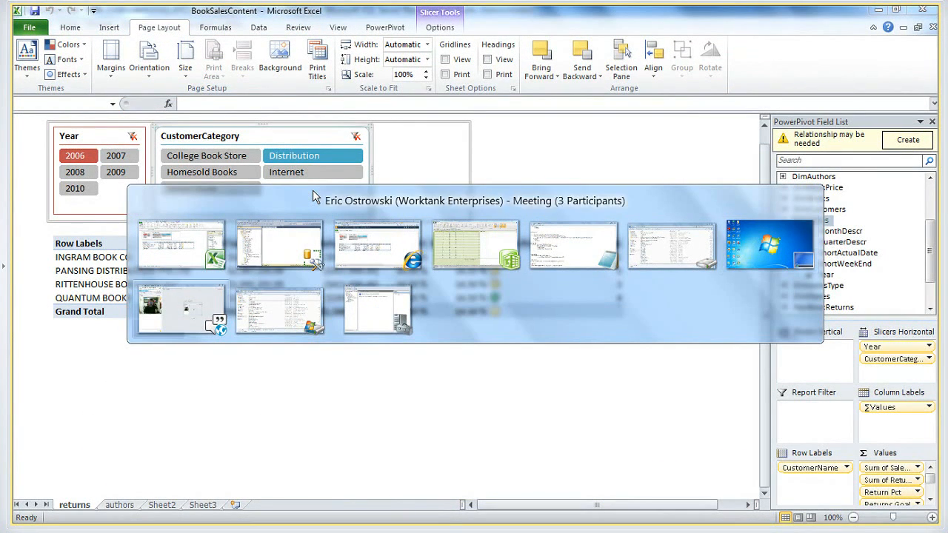
key("alt+Tab")
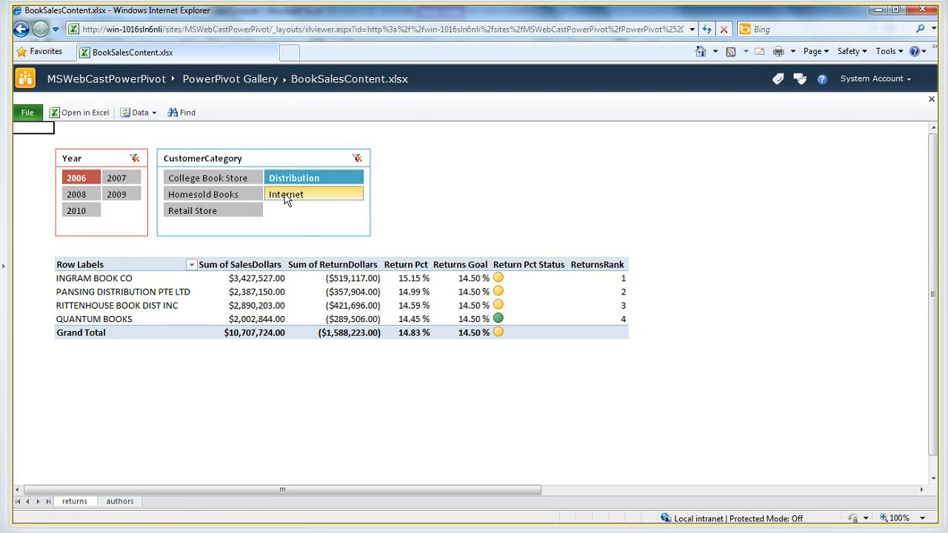
left_click(115, 177)
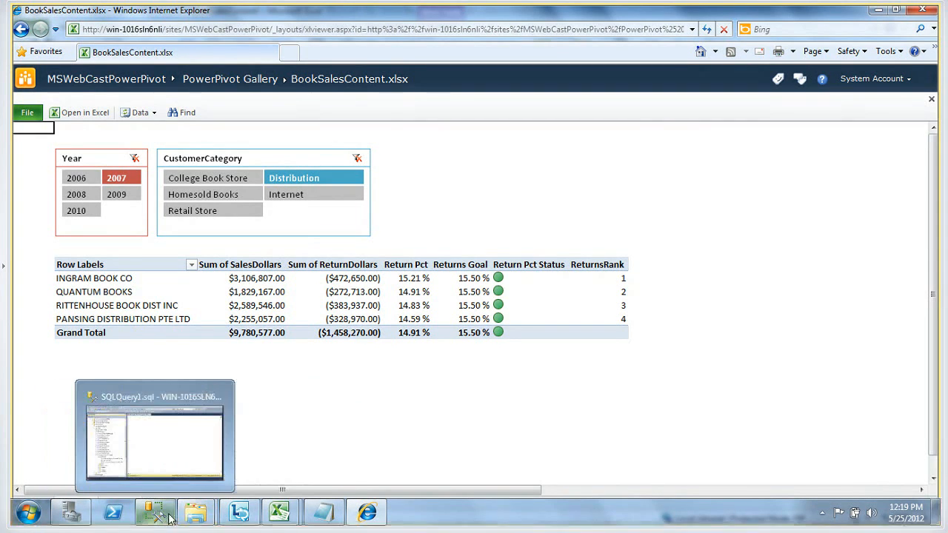
Switch to SQL Server Management Studio and set the query's database to BookSalesDM
left_click(169, 518)
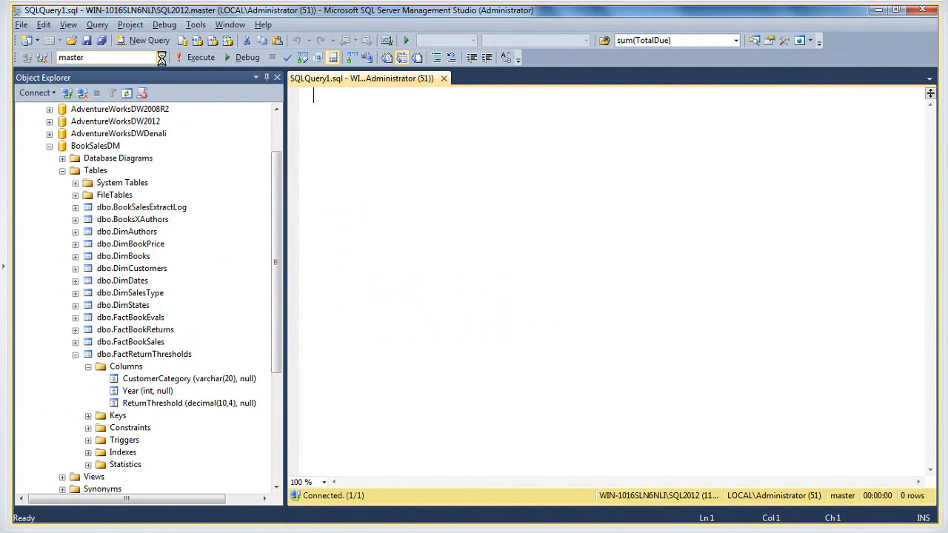
left_click(161, 58)
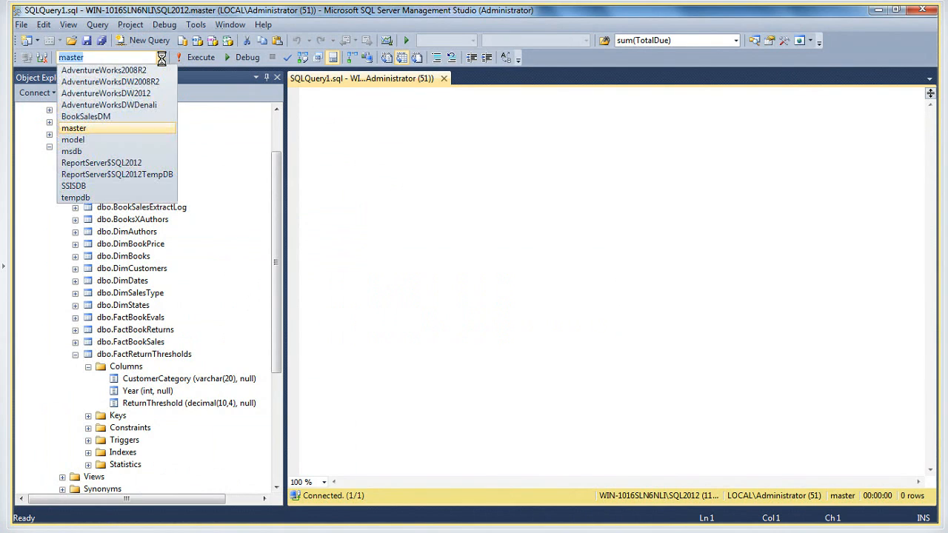
left_click(116, 116)
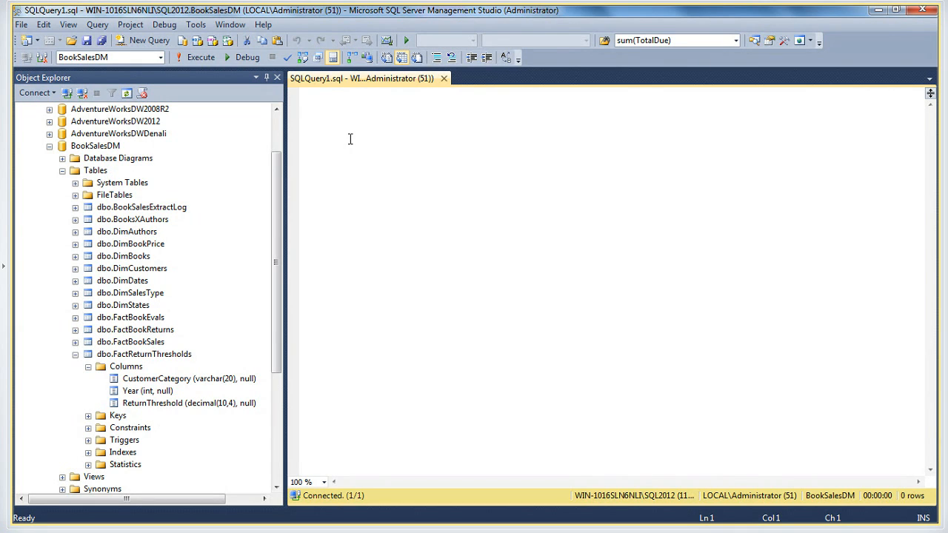
Write an UPDATE statement on FactBookReturns that sets ReturnDollars to ReturnDollars - 100
type("UPDATE F")
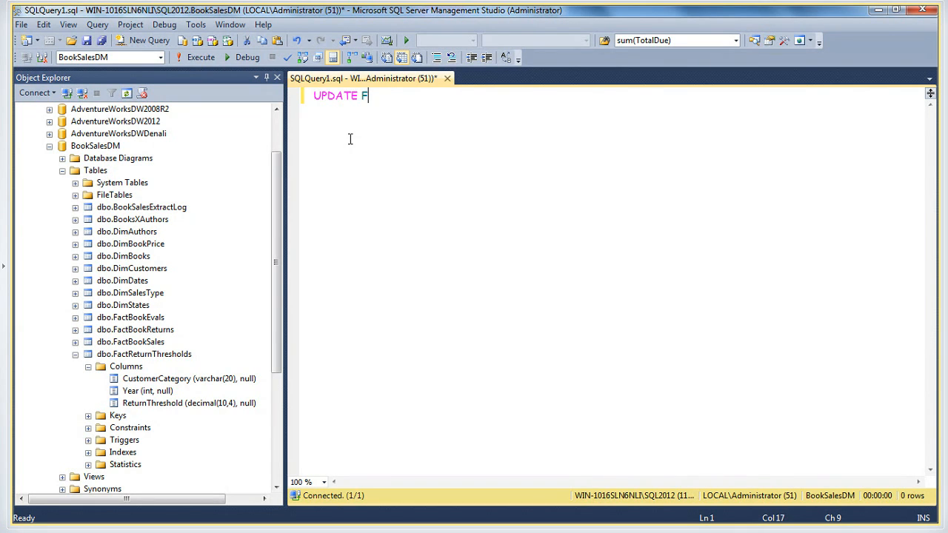
type("ACTBOOK")
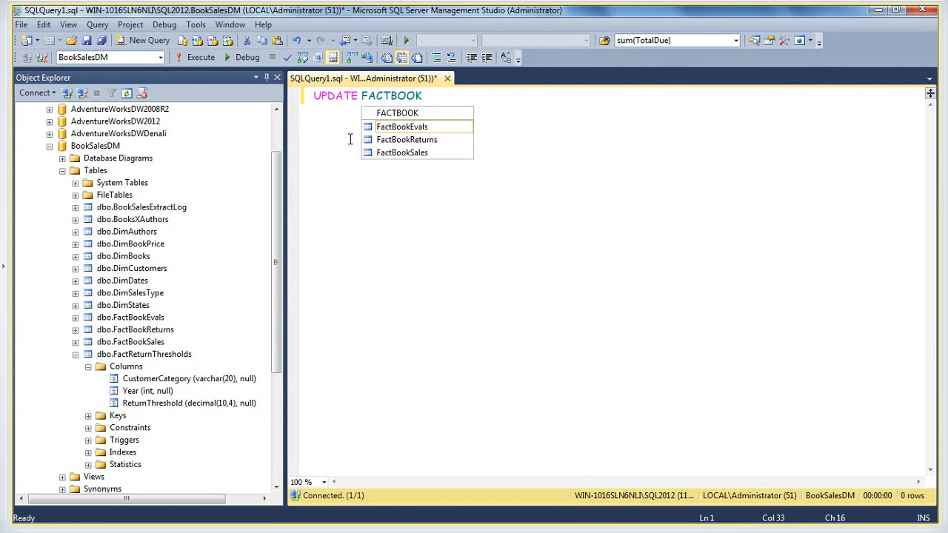
key("Down")
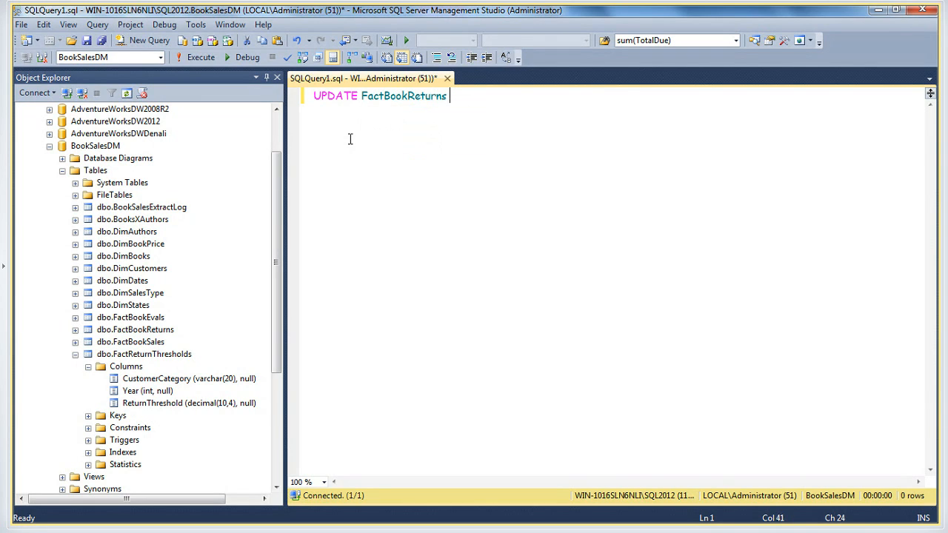
key("Return")
type("SET RETU")
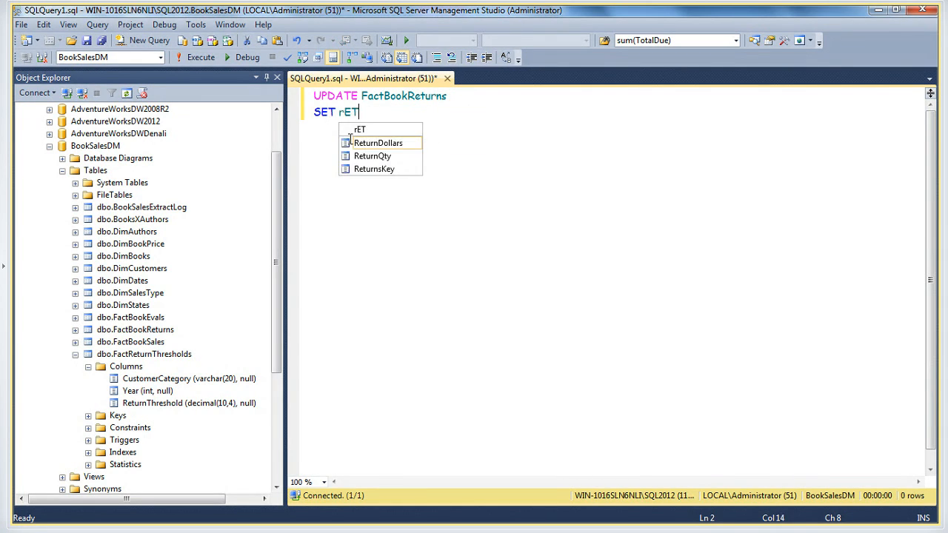
key("Tab")
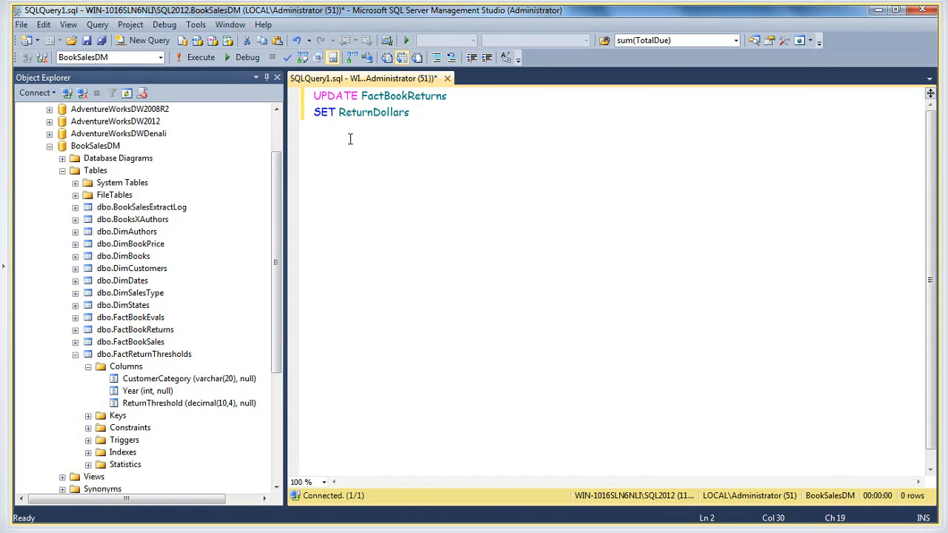
type("= rETURN")
key("Tab")
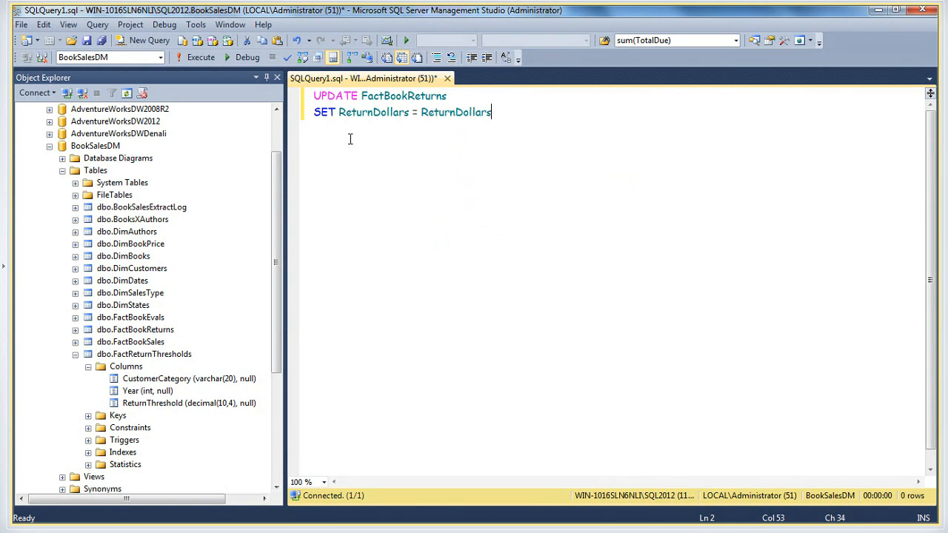
type("- 100")
Add SELECT * FROM FactBookReturns below the UPDATE statement and execute only the SELECT query
key("Return")
key("Return")
type("SEL")
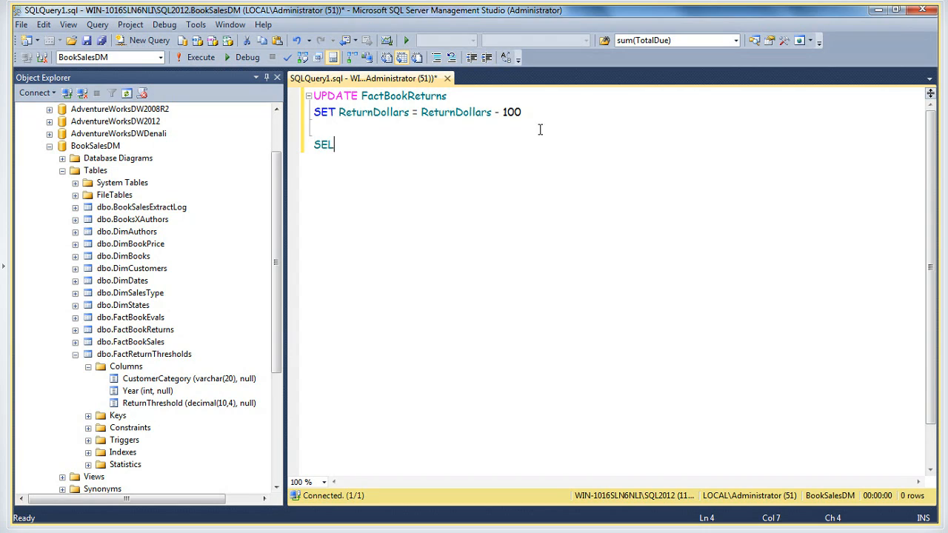
type("ECT * FROM ")
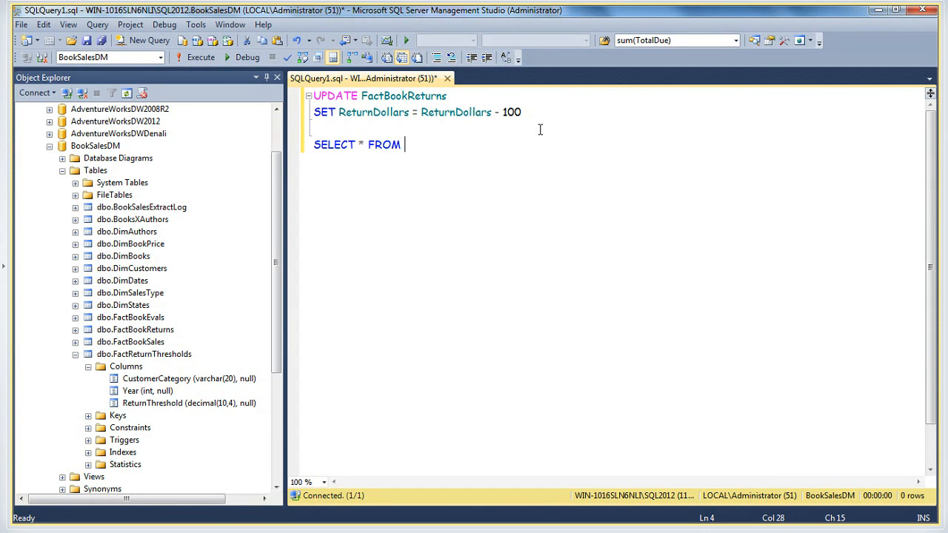
type("fA")
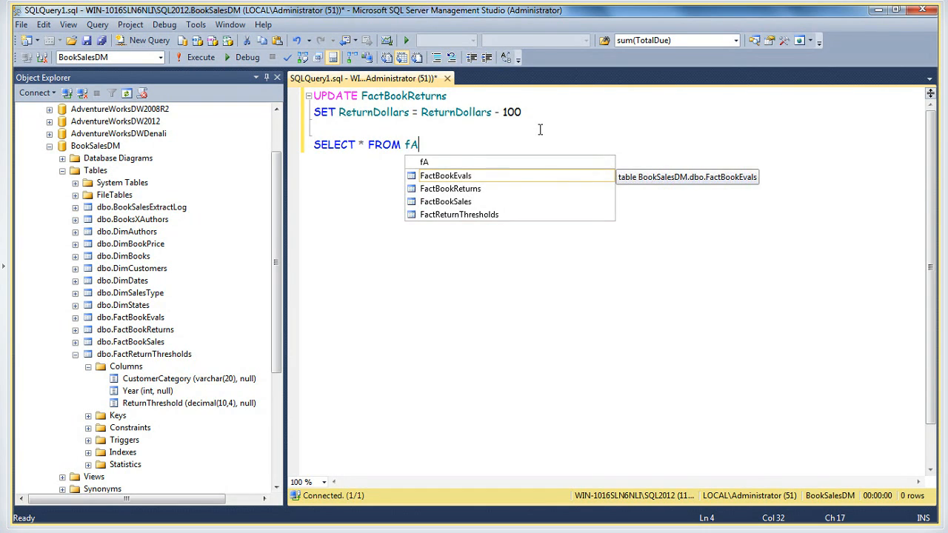
key("Down")
key("Tab")
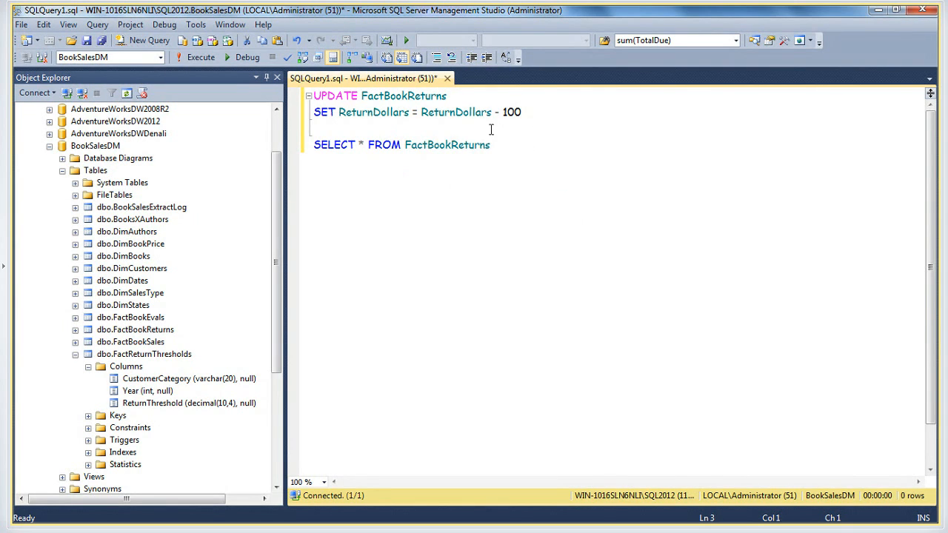
left_click_drag(490, 145, 476, 126)
left_click(199, 58)
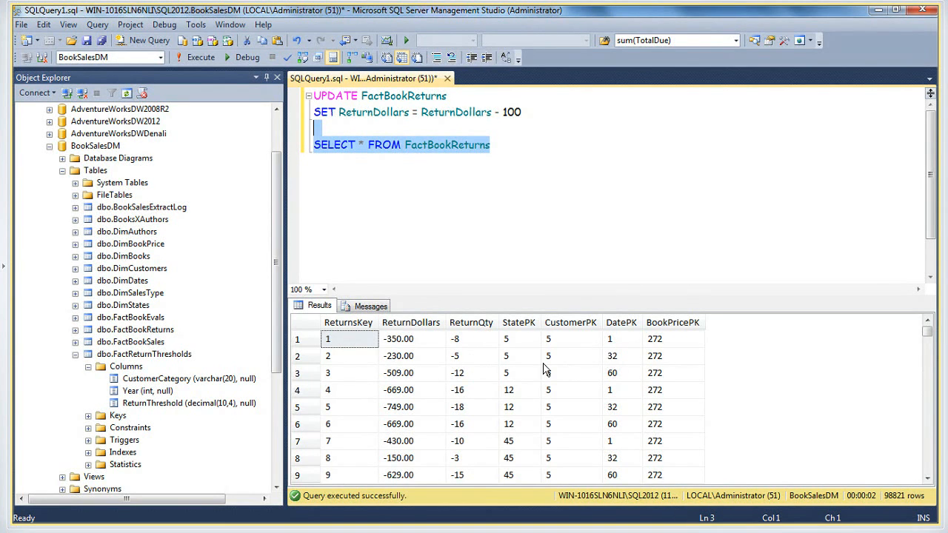
Examine the ReturnDollars values in the query results and the return totals of the report in Internet Explorer
left_click(411, 389)
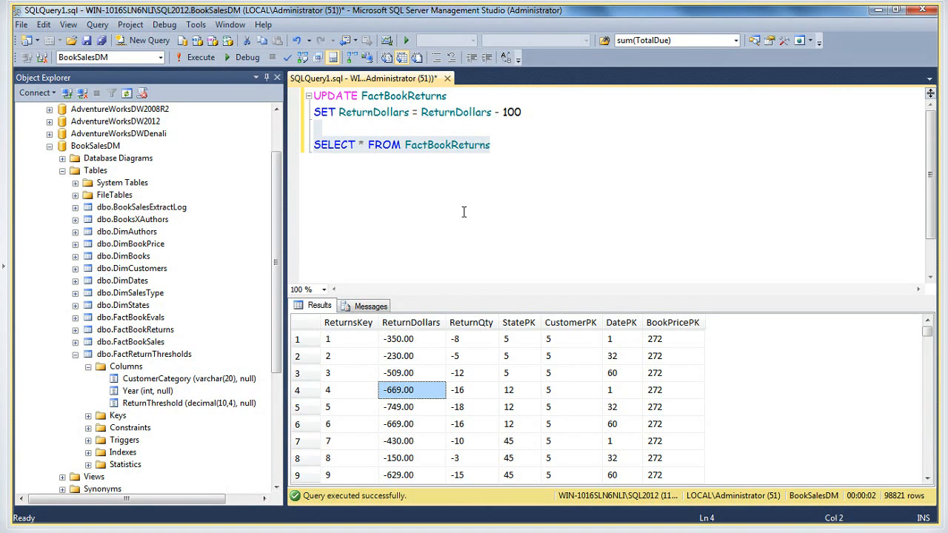
left_click(497, 115)
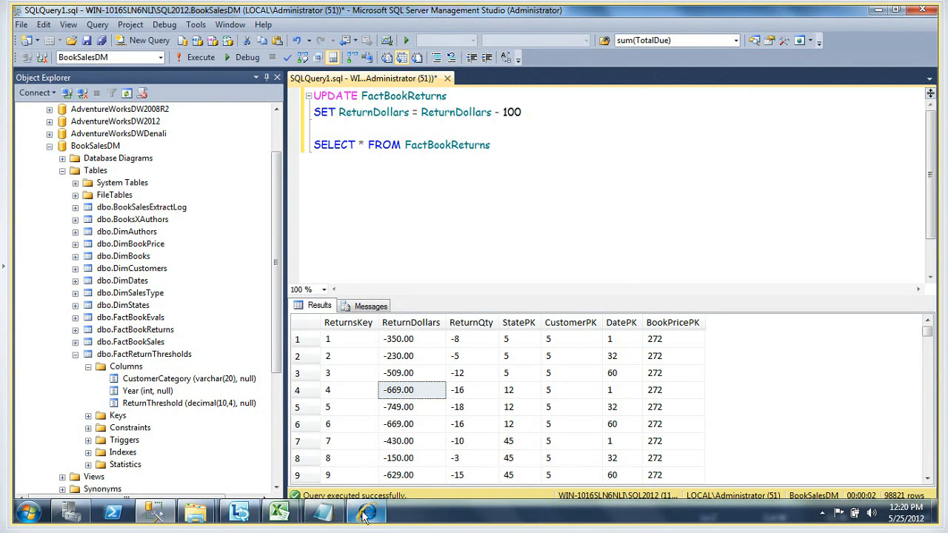
left_click(366, 512)
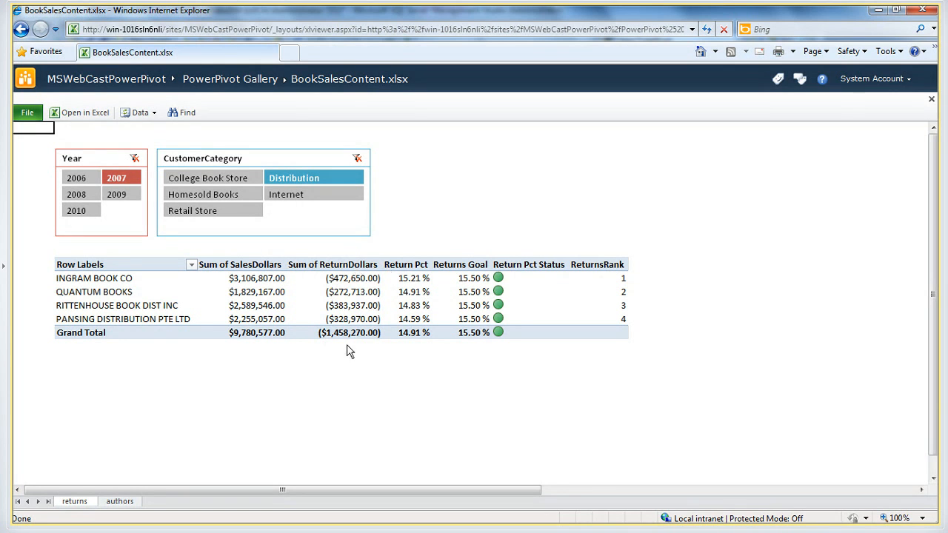
mouse_move(239, 518)
left_click(154, 512)
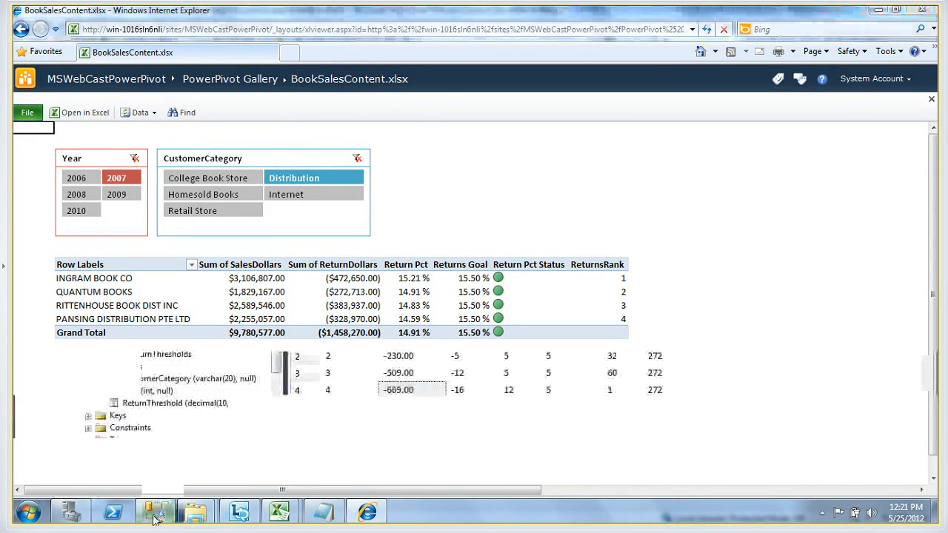
left_click(422, 130)
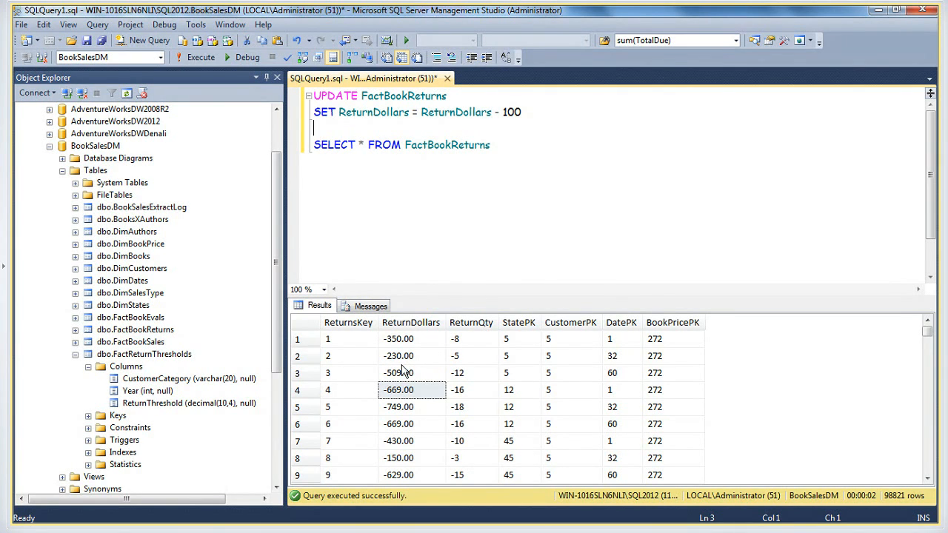
Switch to the browser report and filter the returns sheet to the Internet customer category
mouse_move(222, 520)
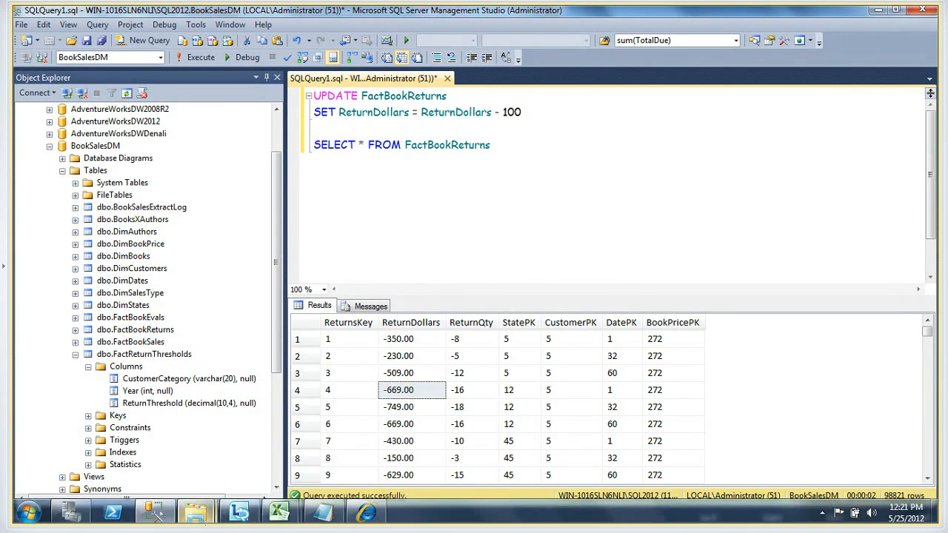
left_click(380, 518)
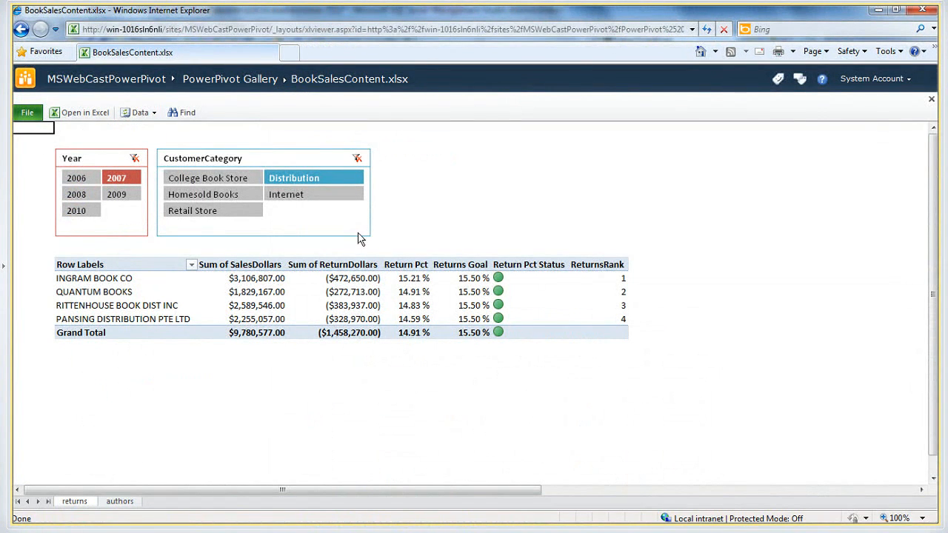
left_click(302, 194)
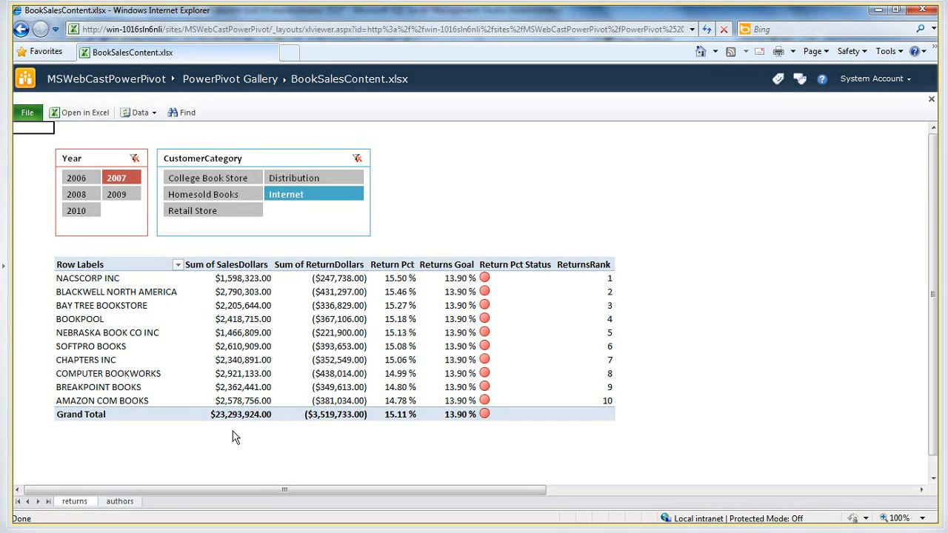
Open Notepad in a small window over the report and note the return dollars grand total, 3,519,733
left_click(33, 516)
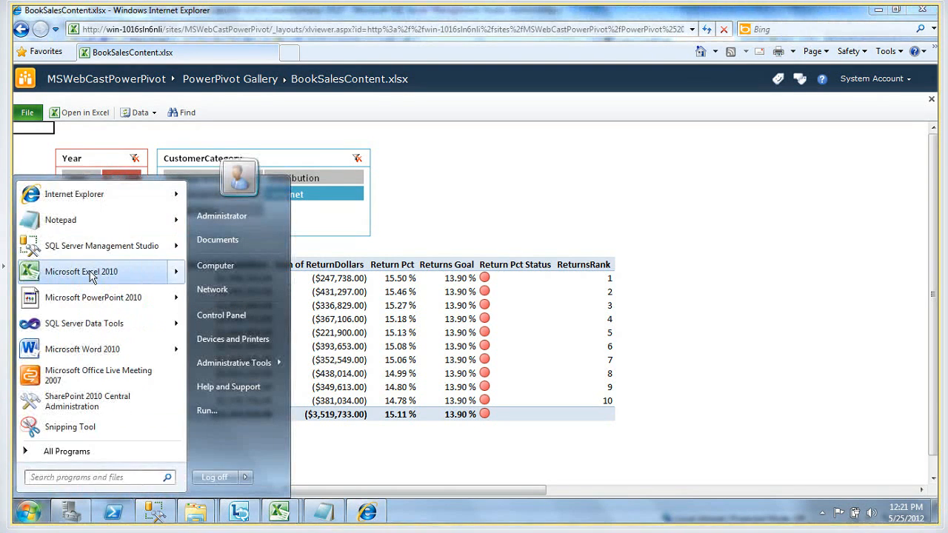
left_click(74, 219)
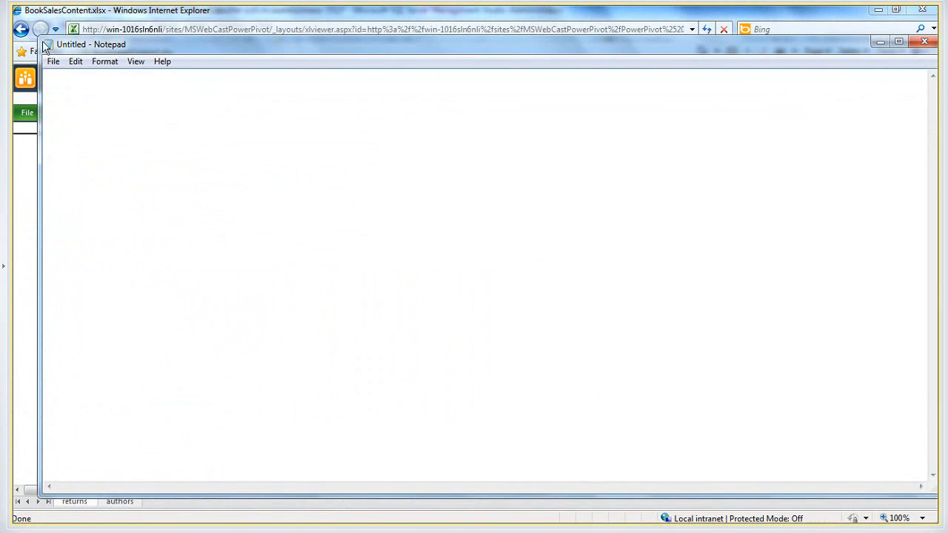
left_click_drag(39, 34, 385, 165)
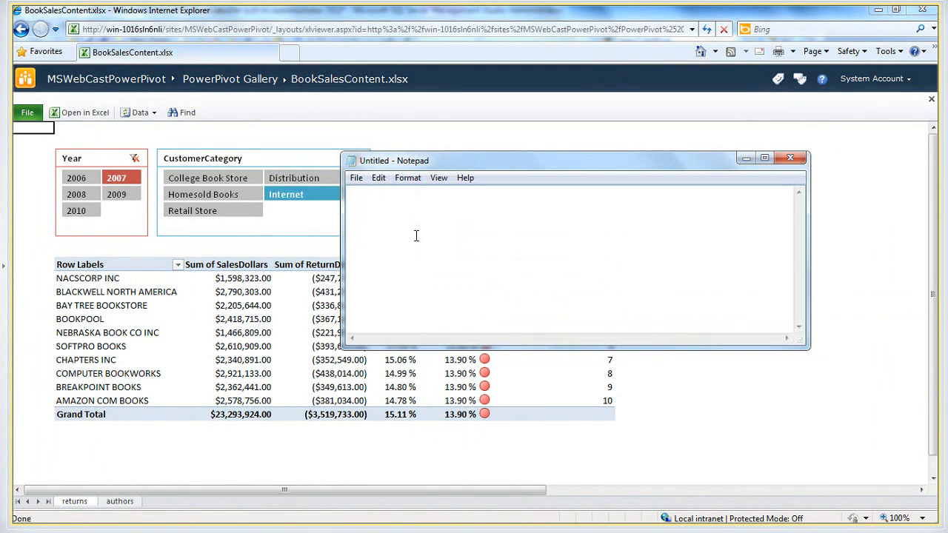
type("3,519,733")
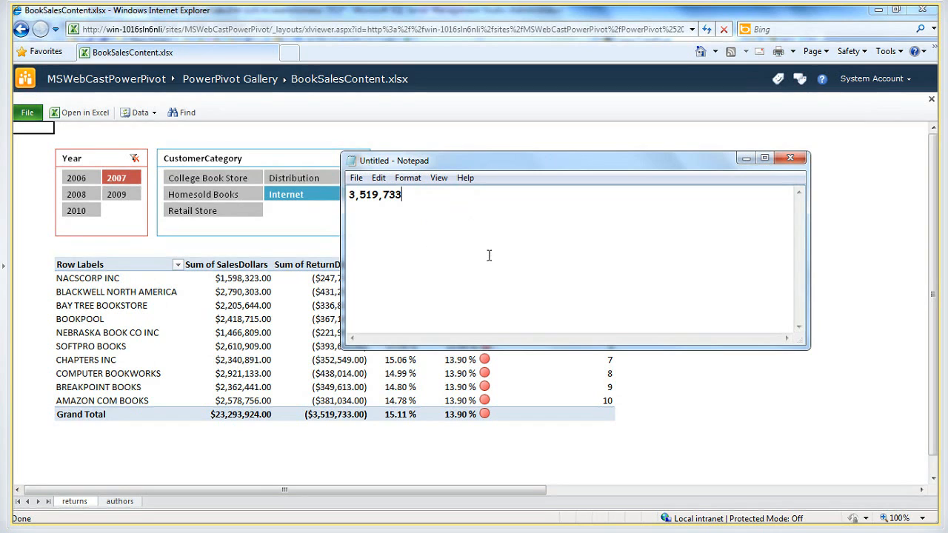
Leave the BookSalesContent report and go back to the PowerPivot Gallery library in the browser
left_click(679, 378)
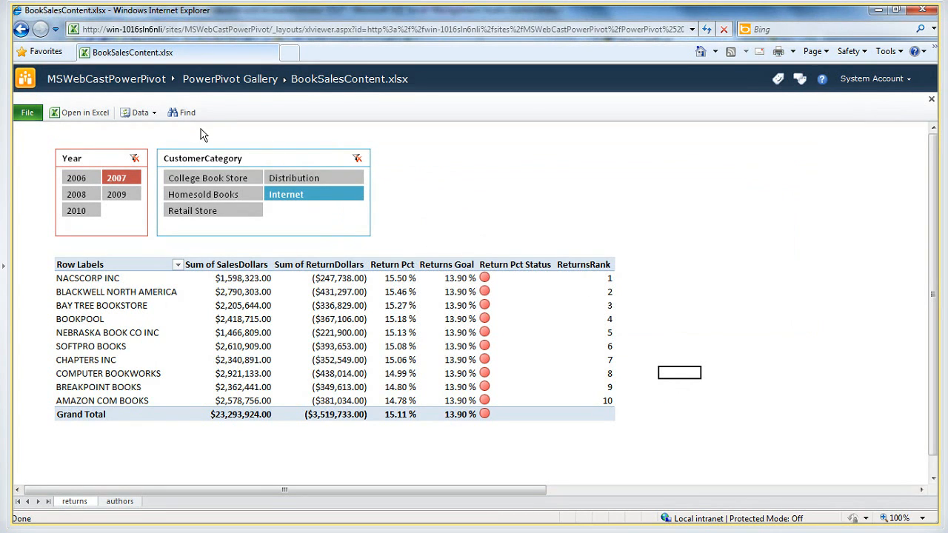
left_click(250, 80)
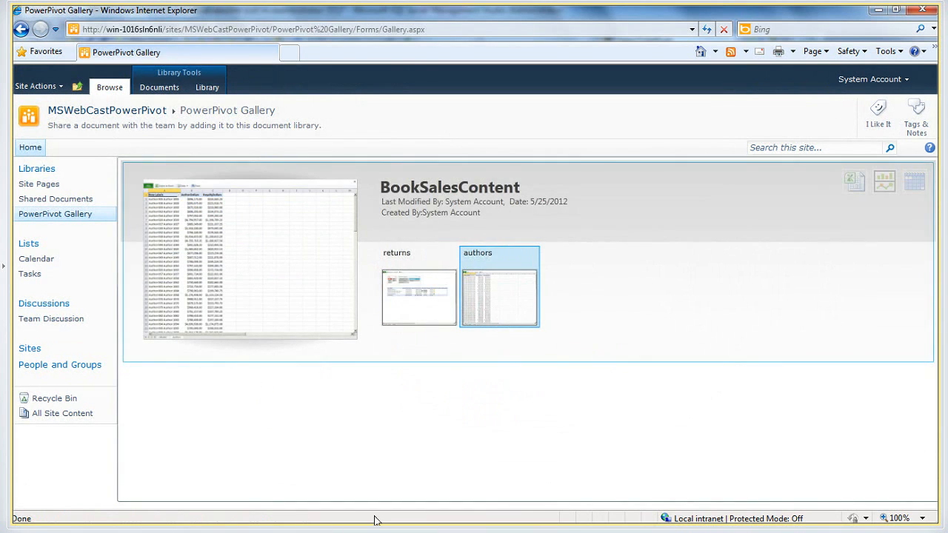
Switch to SQL Server Management Studio and execute only the UPDATE statement that lowers ReturnDollars by 100 in FactBookReturns
mouse_move(367, 512)
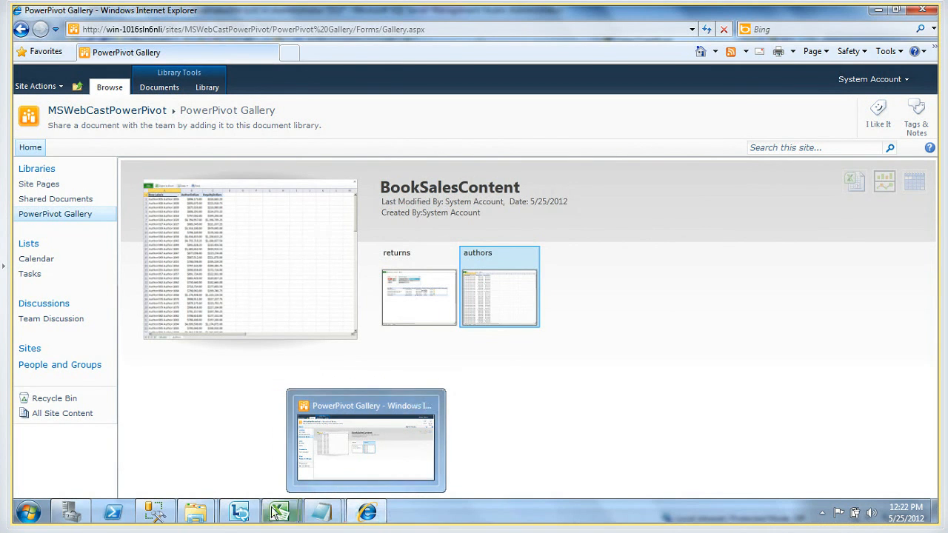
left_click(155, 514)
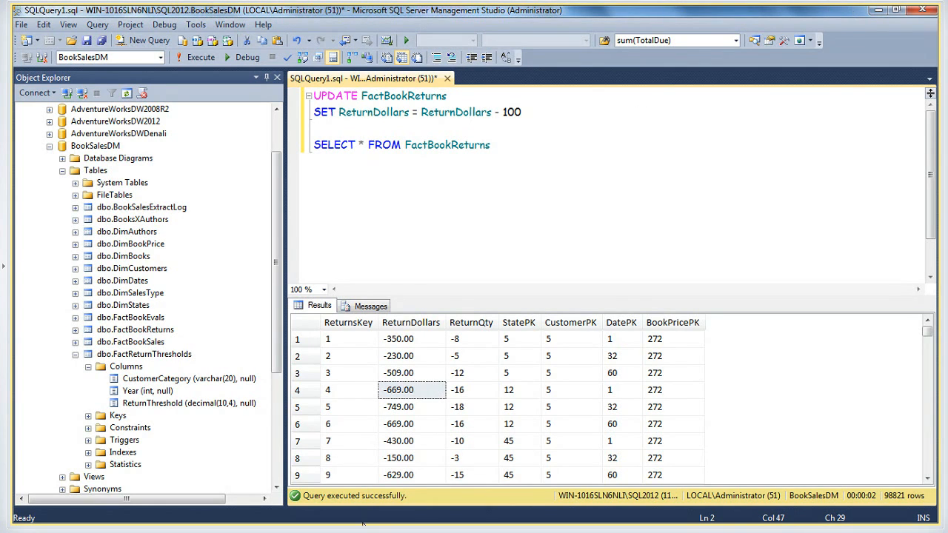
left_click(492, 113)
left_click_drag(529, 112, 308, 96)
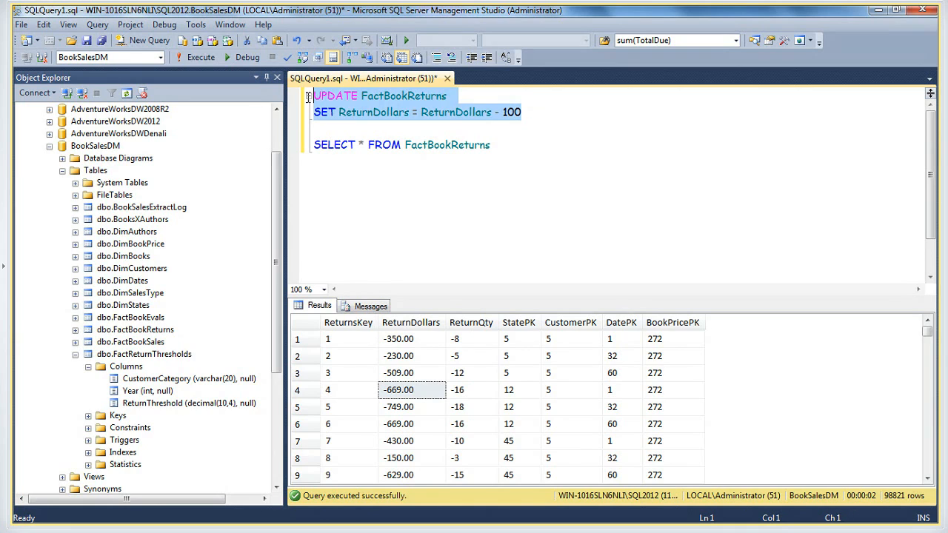
left_click(196, 56)
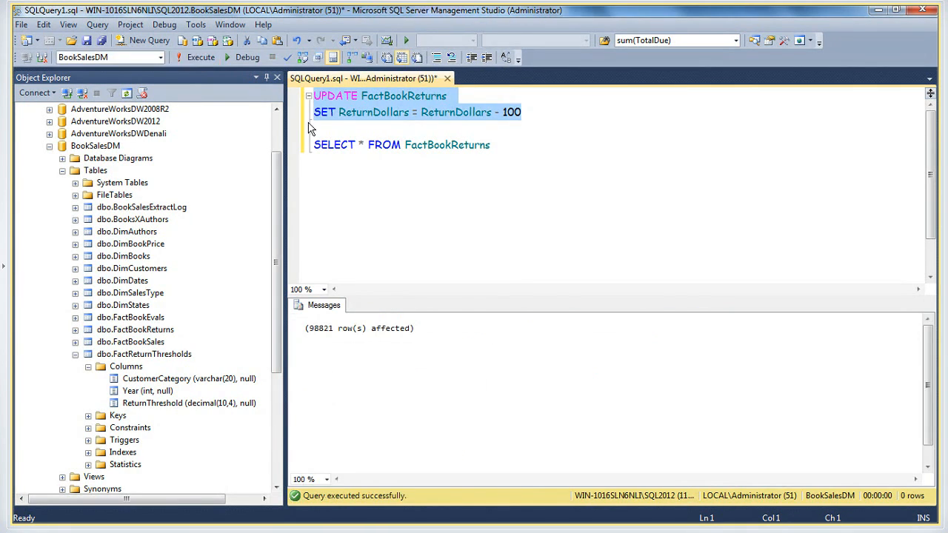
Switch to the browser's PowerPivot Gallery, open the BookSalesContent returns sheet, and compare the Distribution and Internet customer categories
left_click(446, 190)
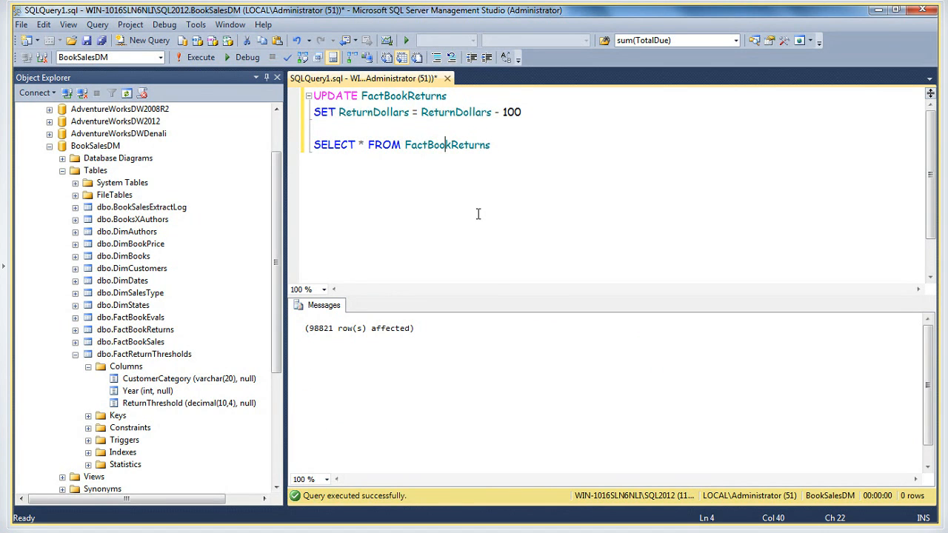
mouse_move(367, 511)
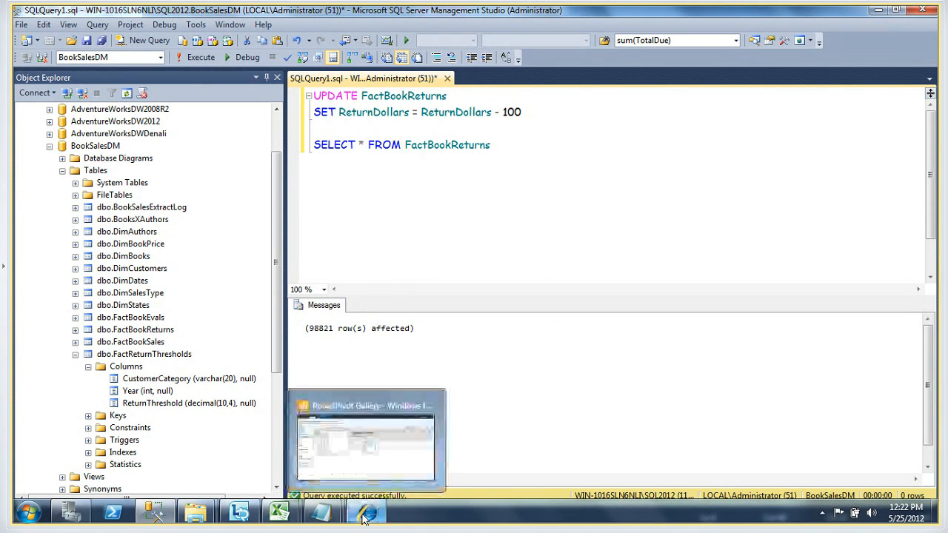
left_click(334, 421)
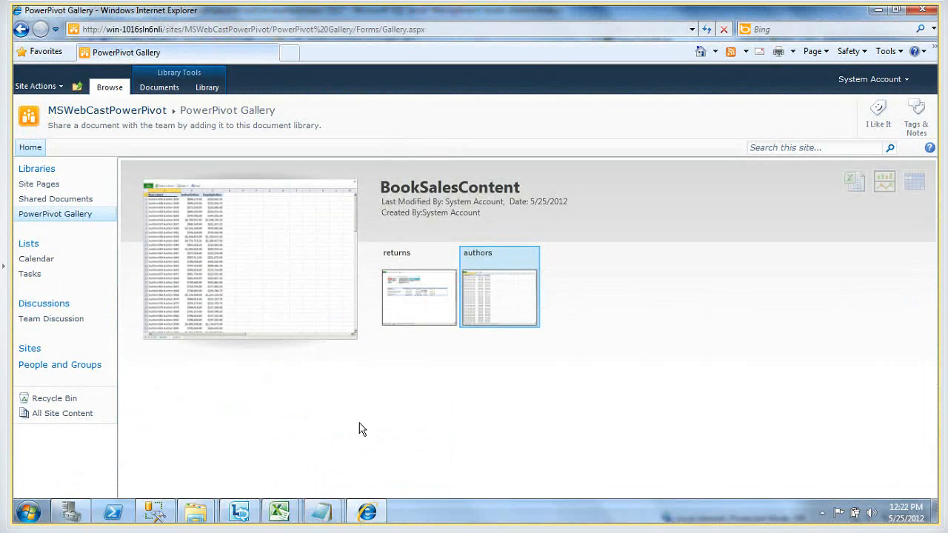
mouse_move(440, 276)
left_click(418, 292)
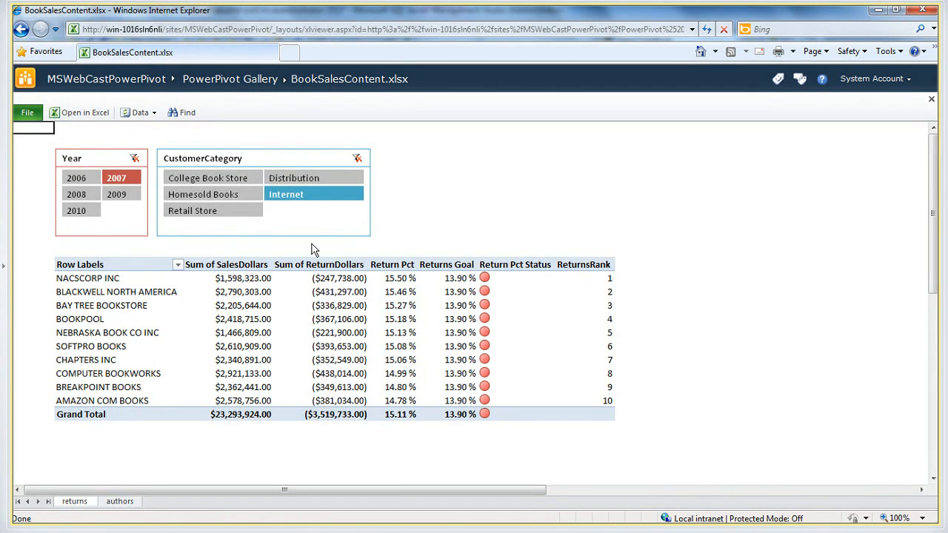
left_click(301, 179)
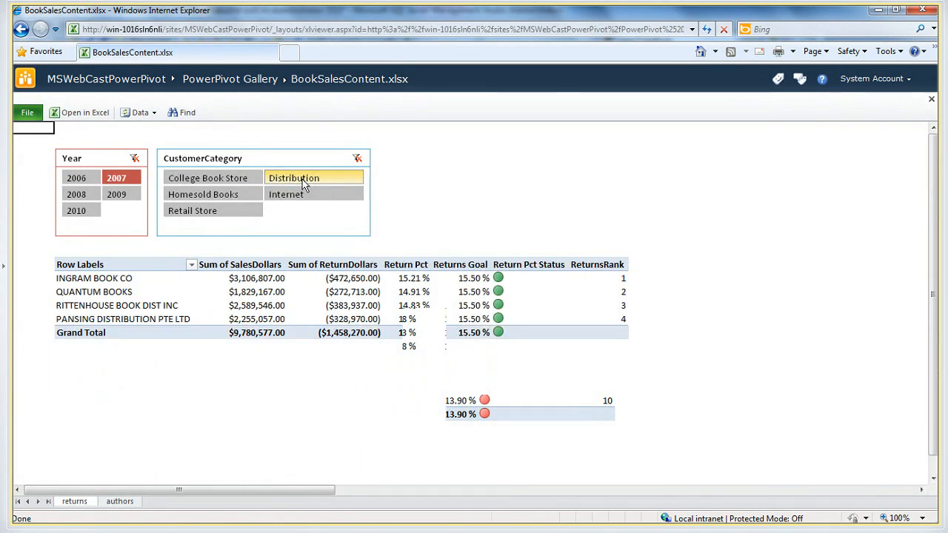
left_click(288, 195)
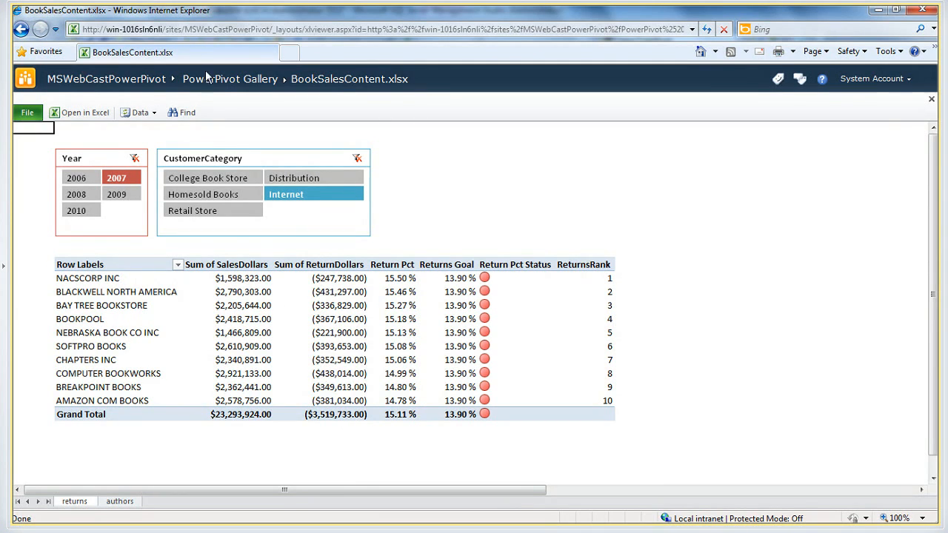
Return to the PowerPivot Gallery and open the data refresh schedule configuration for BookSalesContent
left_click(255, 84)
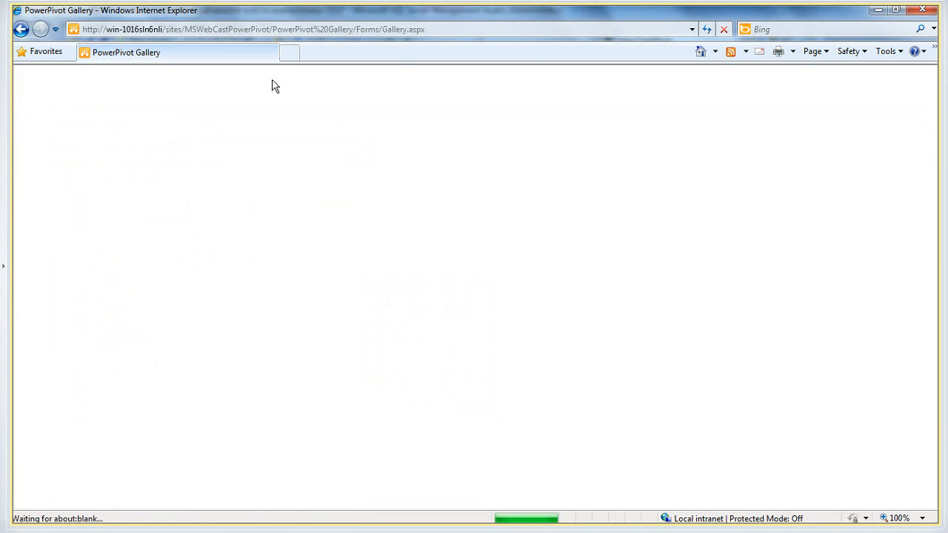
mouse_move(319, 512)
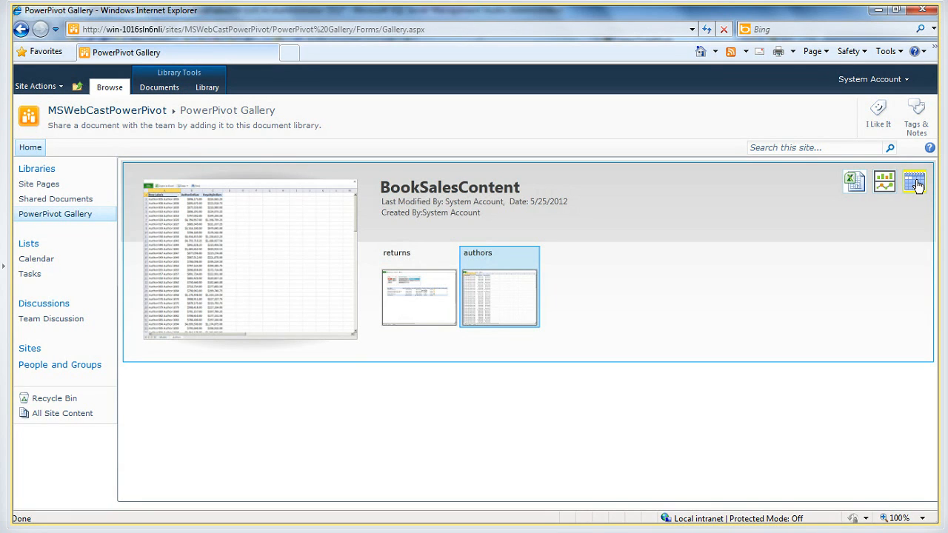
left_click(916, 185)
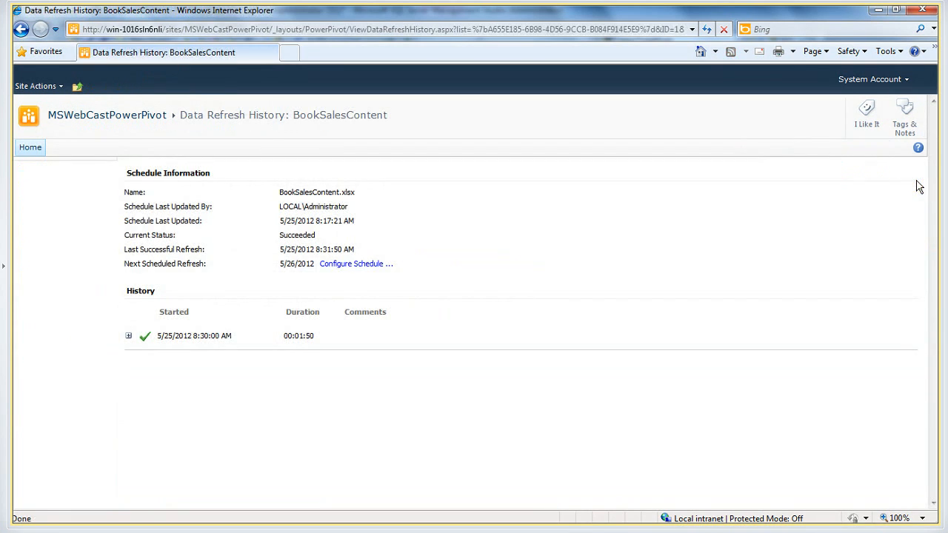
left_click(341, 265)
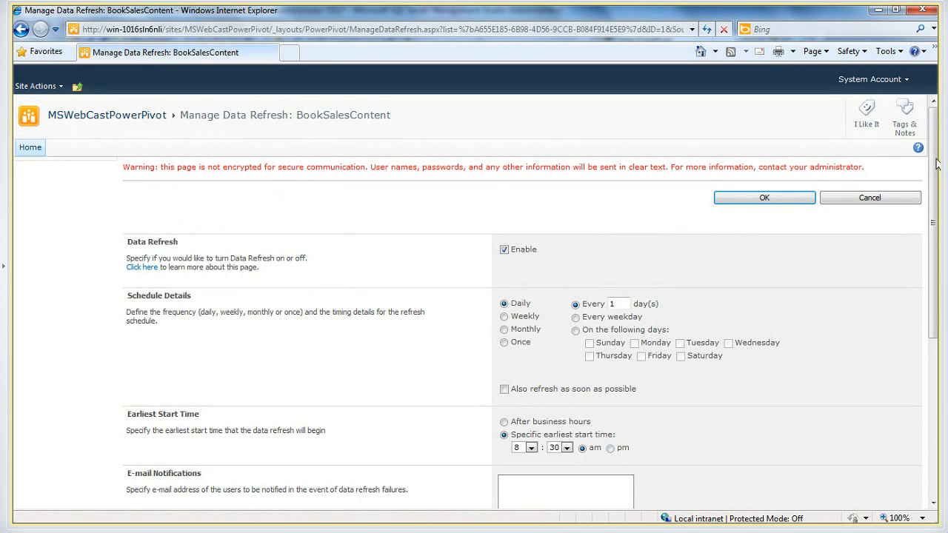
Set the data refresh's specific earliest start time to 12:30 pm and check it against the system clock
left_click_drag(935, 164, 934, 208)
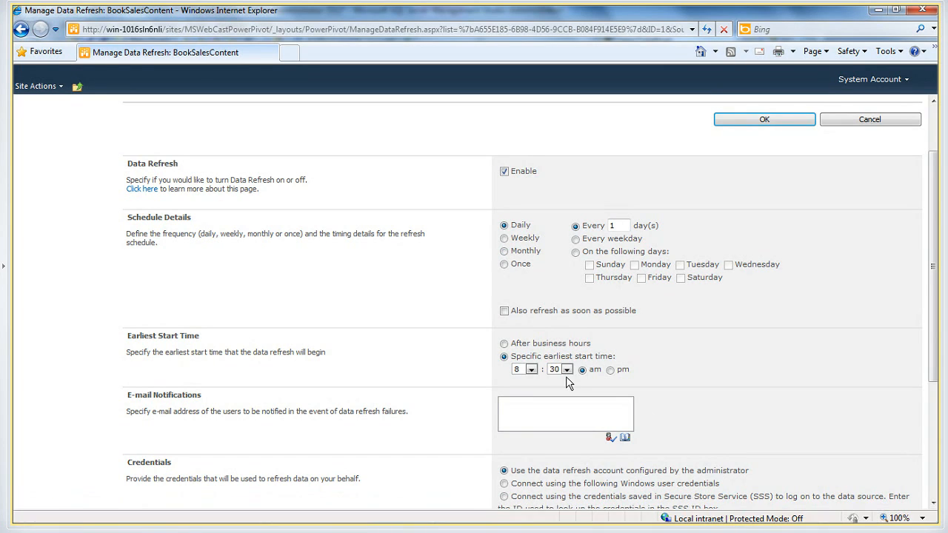
left_click(531, 371)
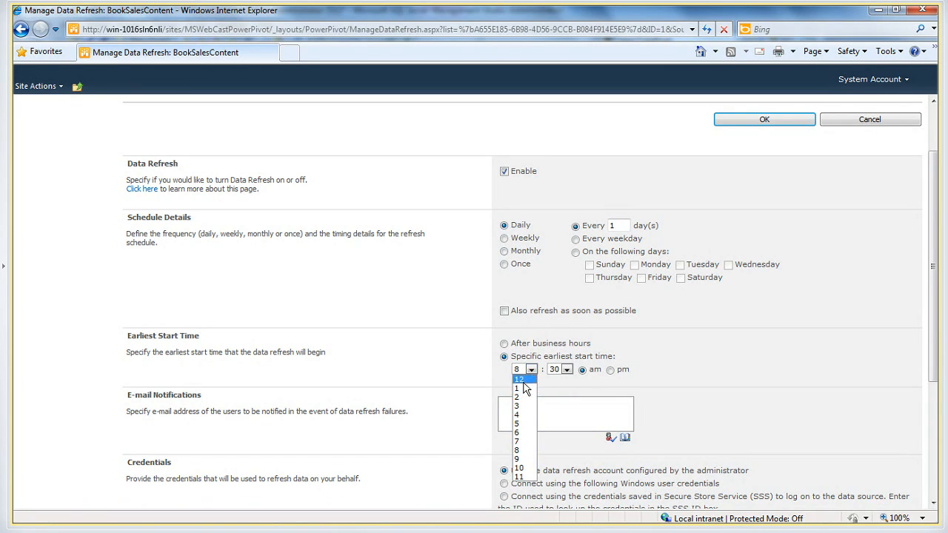
left_click(523, 380)
left_click(567, 370)
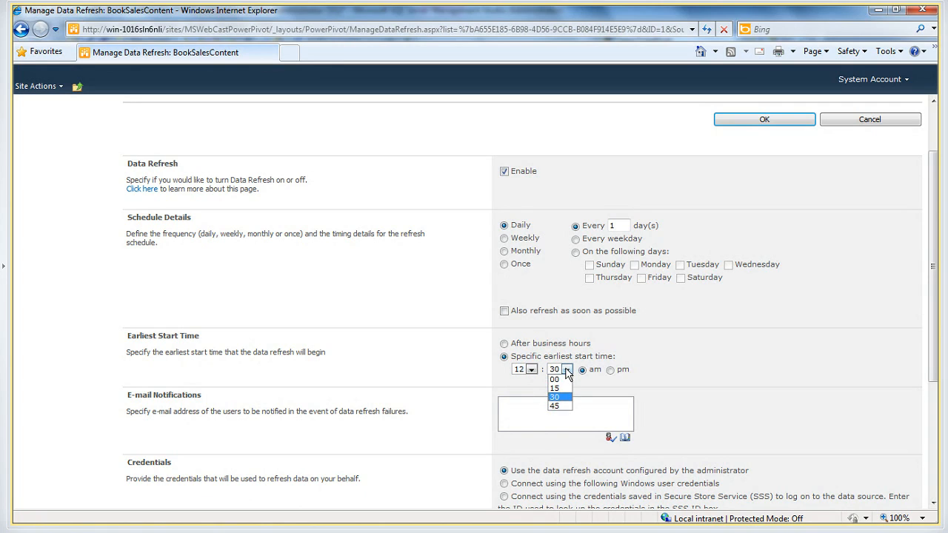
left_click(559, 398)
left_click(611, 372)
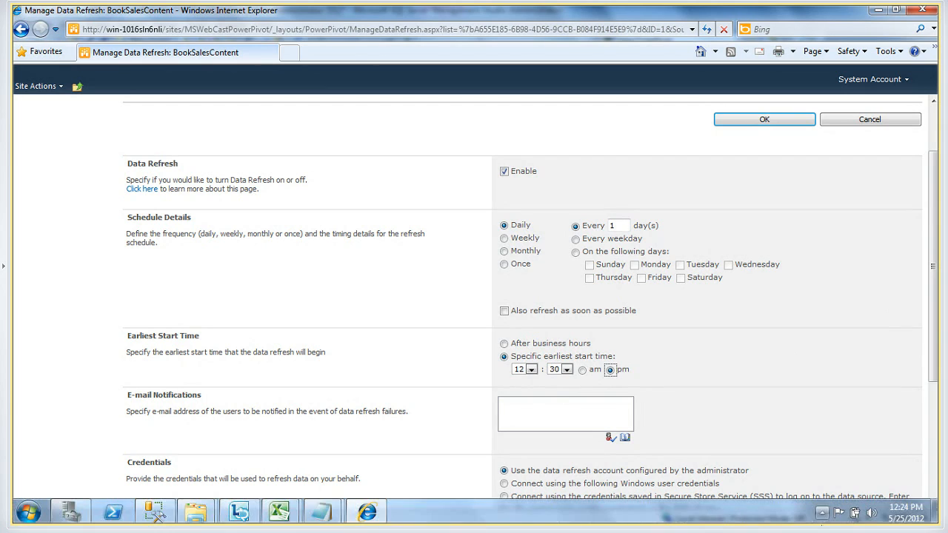
left_click(910, 511)
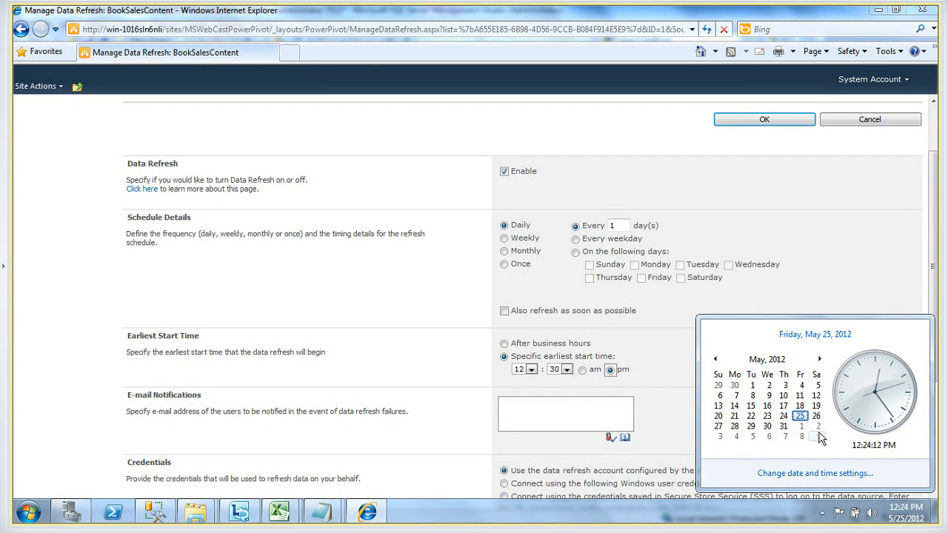
left_click(561, 417)
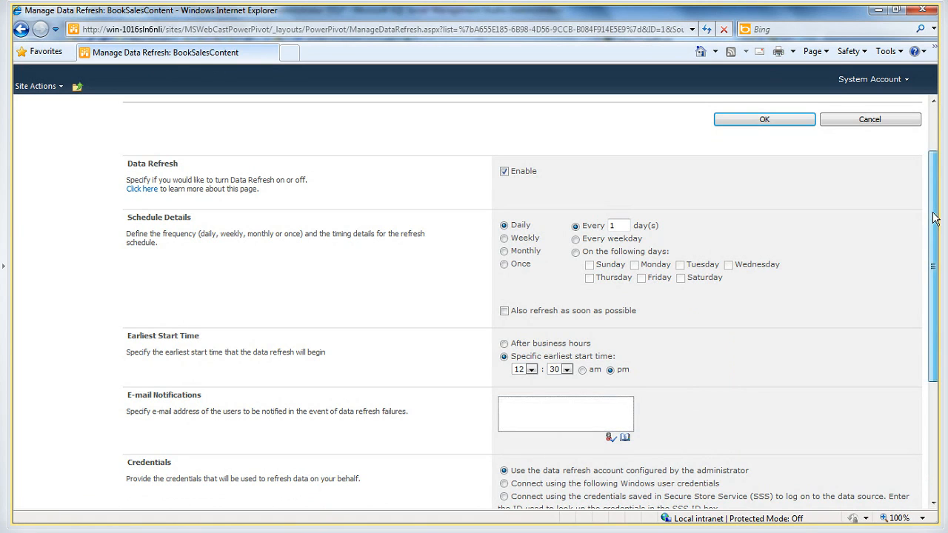
Review the e-mail notification, credentials and data source settings, and save the BookSalesContent refresh schedule
scroll(922, 268, "down", 1)
scroll(922, 268, "down", 3)
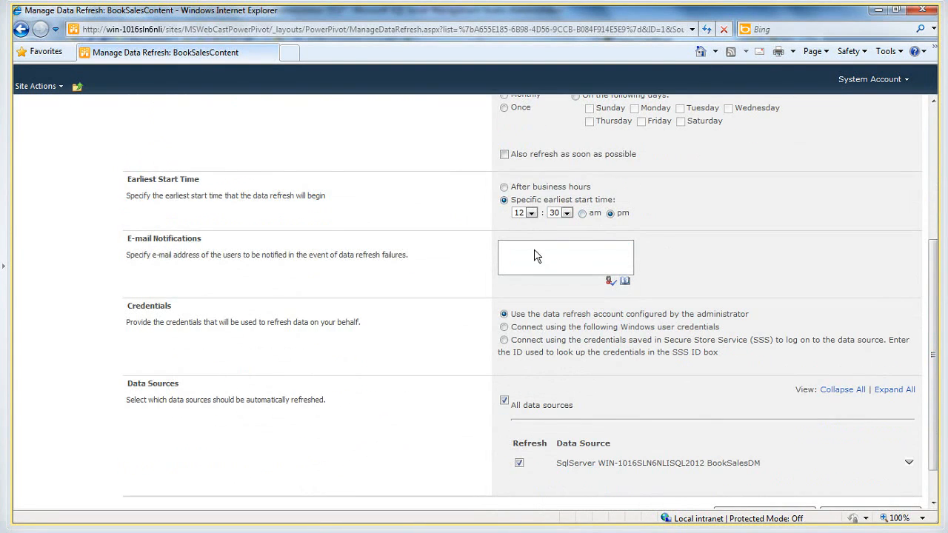
left_click(531, 254)
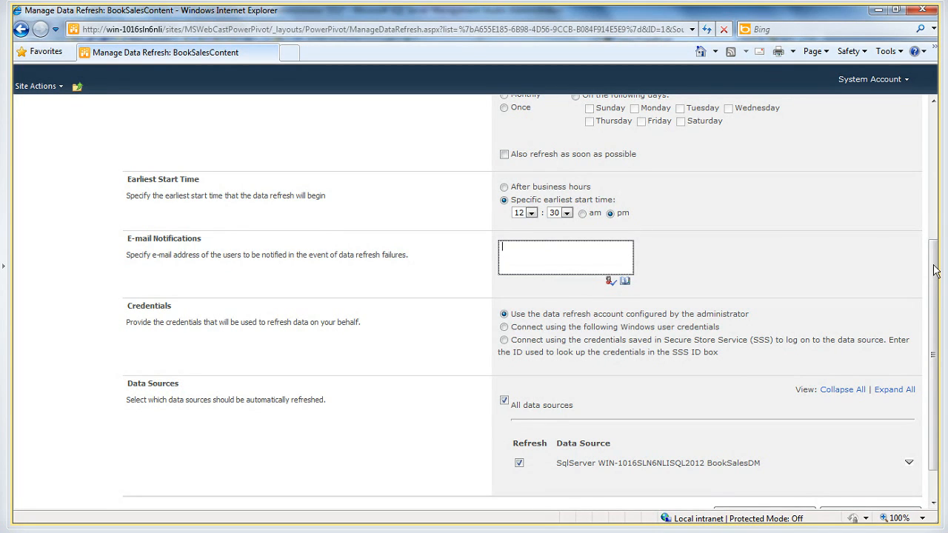
left_click_drag(935, 271, 934, 297)
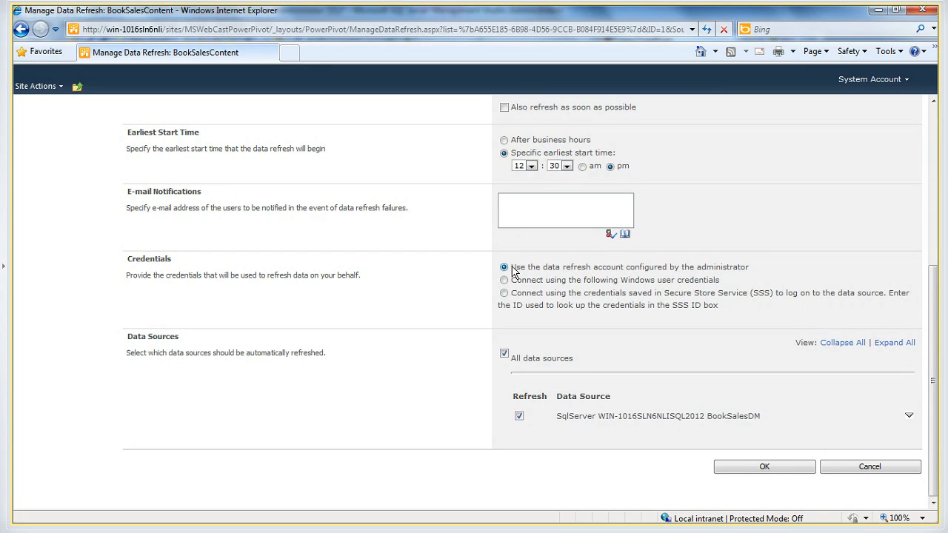
mouse_move(484, 525)
left_click(764, 466)
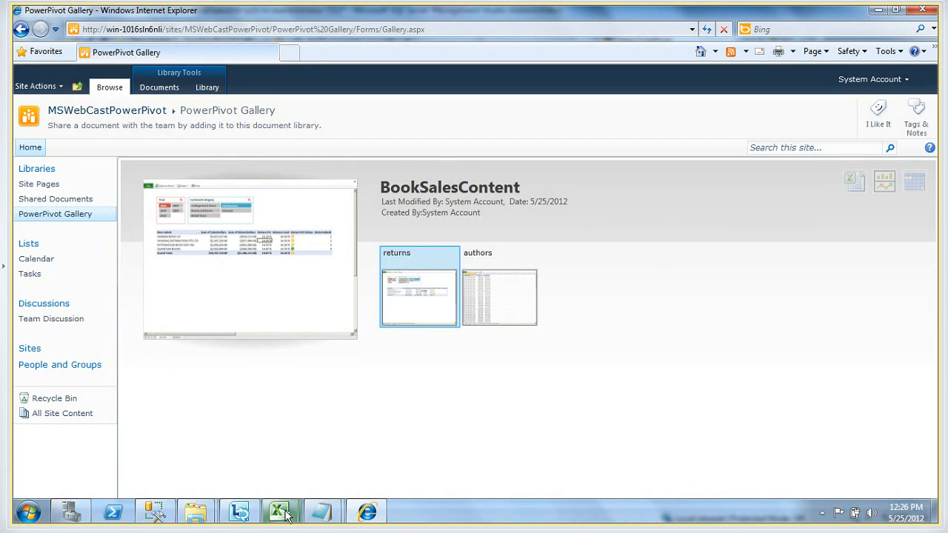
Switch to the BookSalesContent workbook in Excel, close Excel, and close the PowerPivot Gallery browser window
left_click(284, 512)
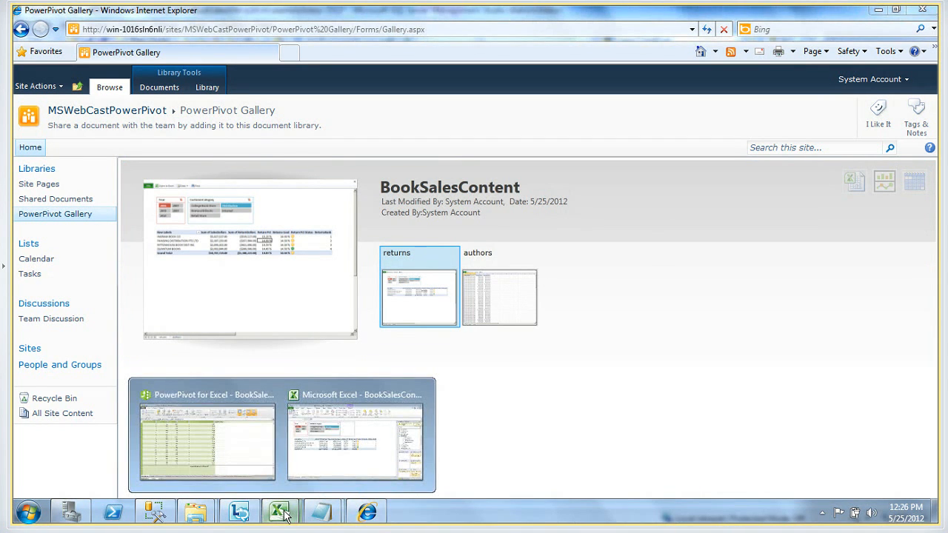
left_click(347, 419)
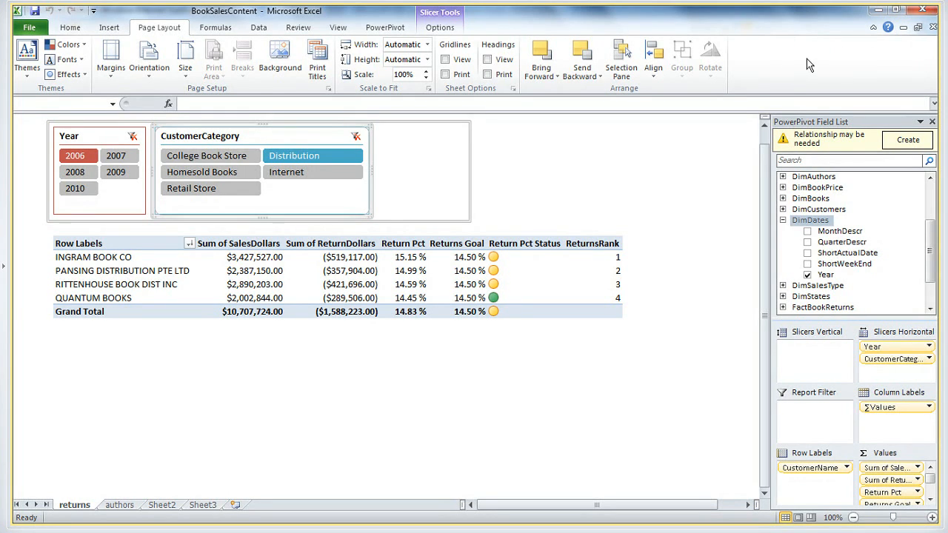
left_click(924, 11)
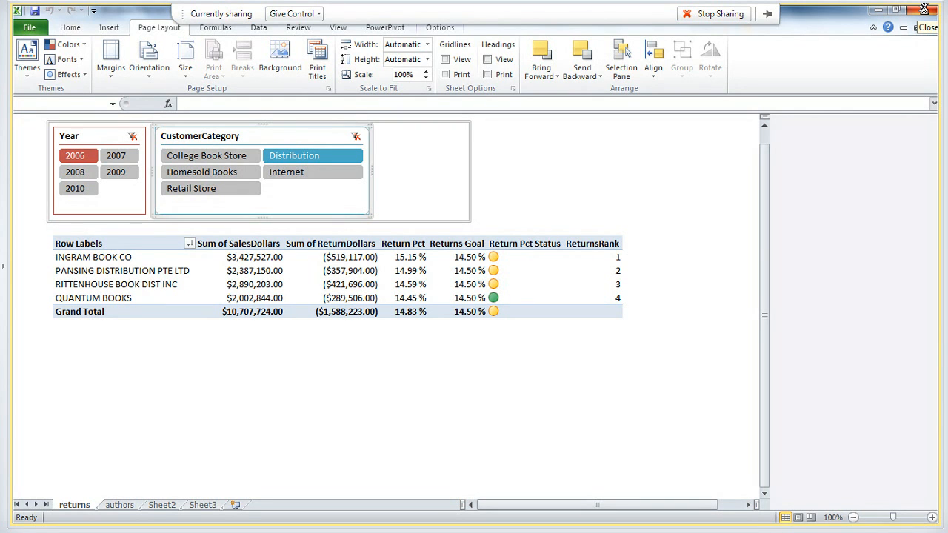
left_click(925, 9)
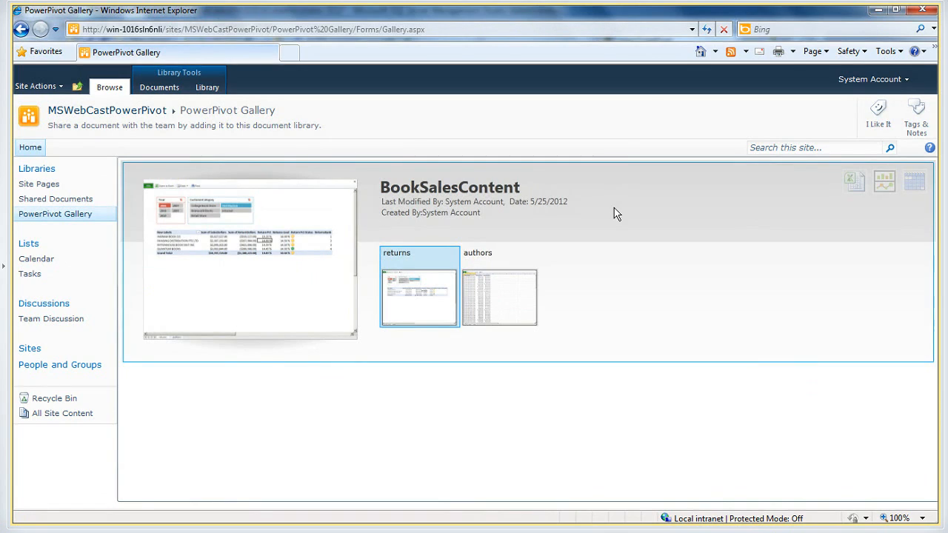
left_click(929, 13)
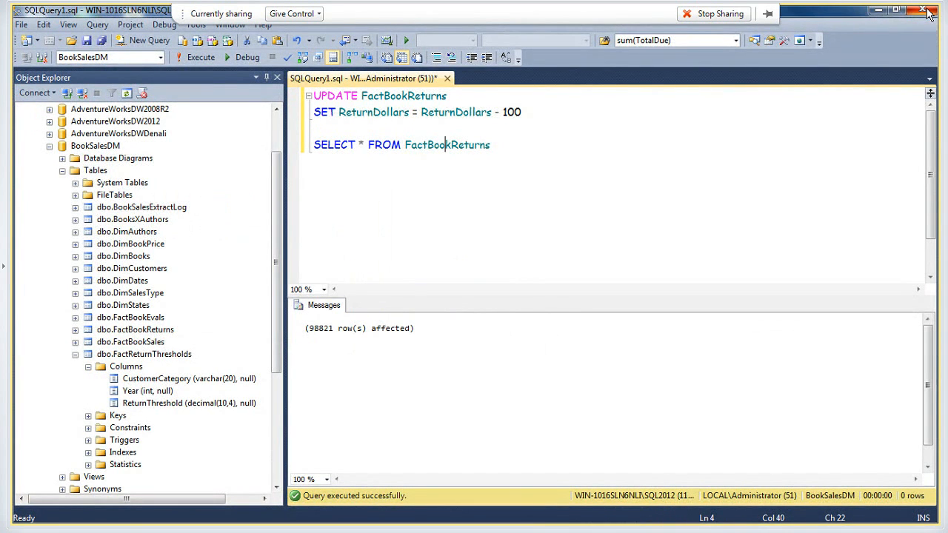
Check the current system time in the Windows clock and return to the query editor
left_click(568, 181)
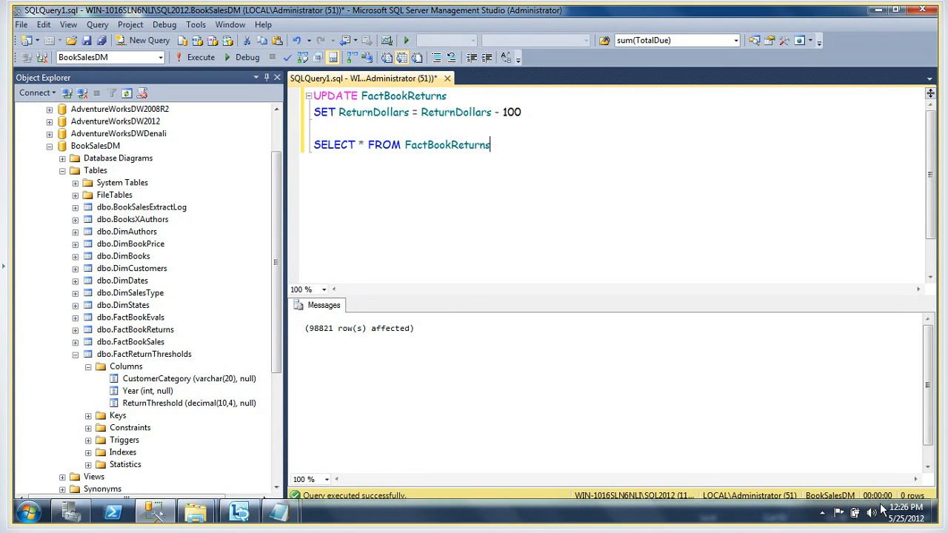
left_click(896, 512)
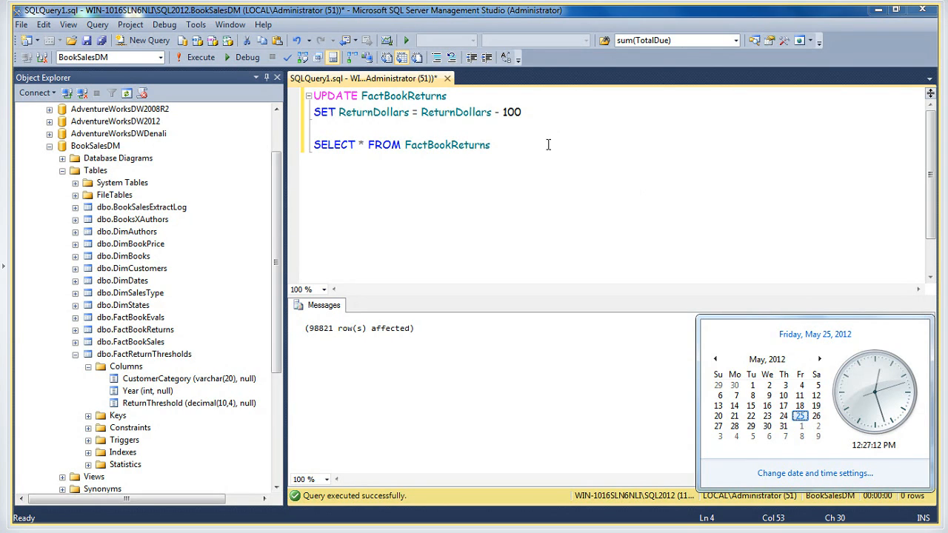
left_click(470, 145)
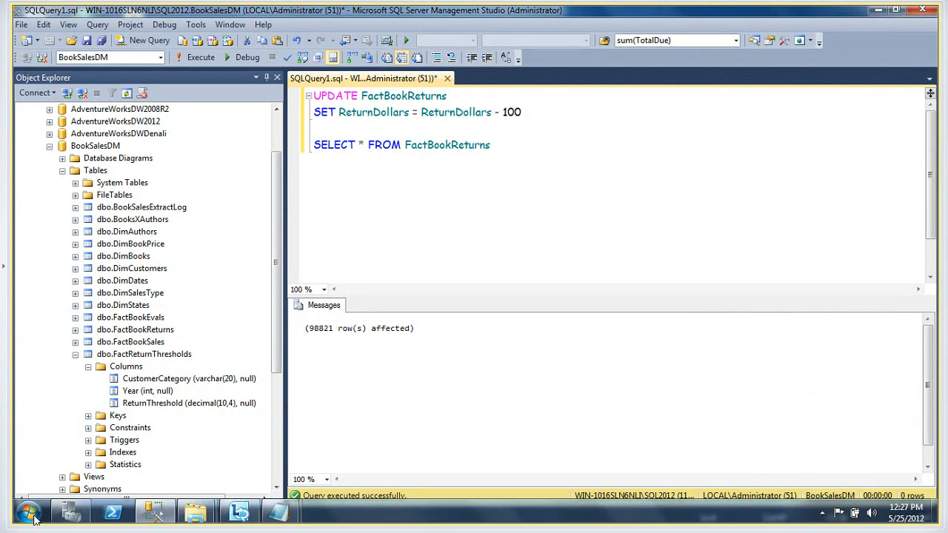
Open Paint and draw an ellipse about 212 × 122 px near the canvas's upper-left corner
left_click(30, 513)
left_click(65, 451)
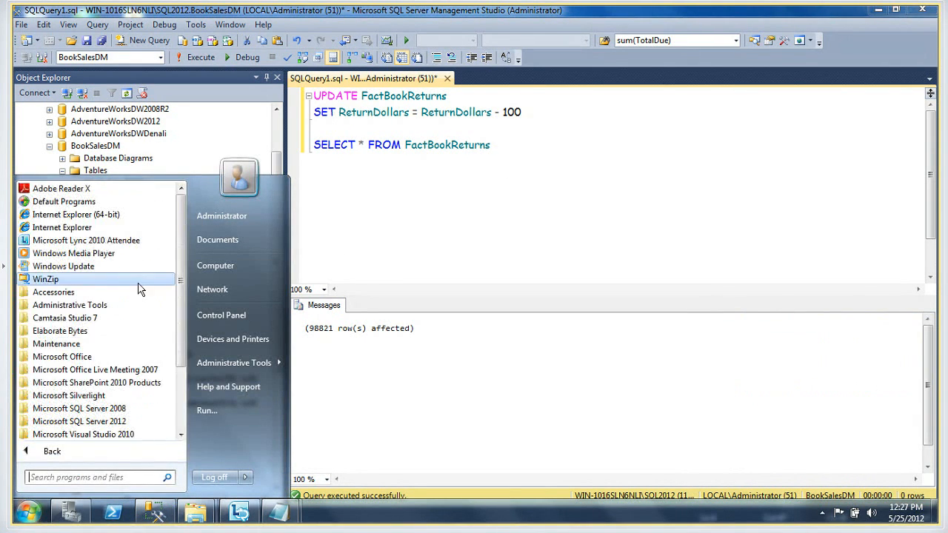
left_click(75, 293)
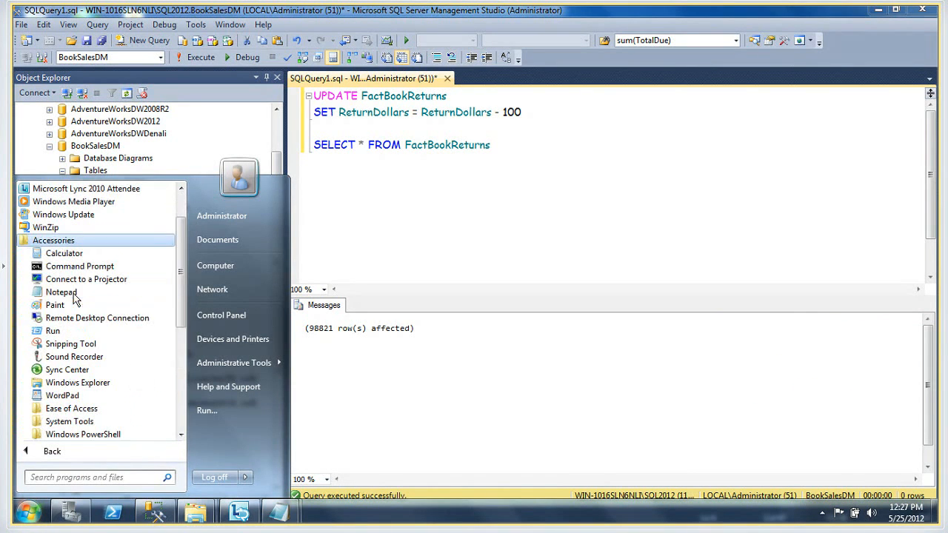
left_click(63, 305)
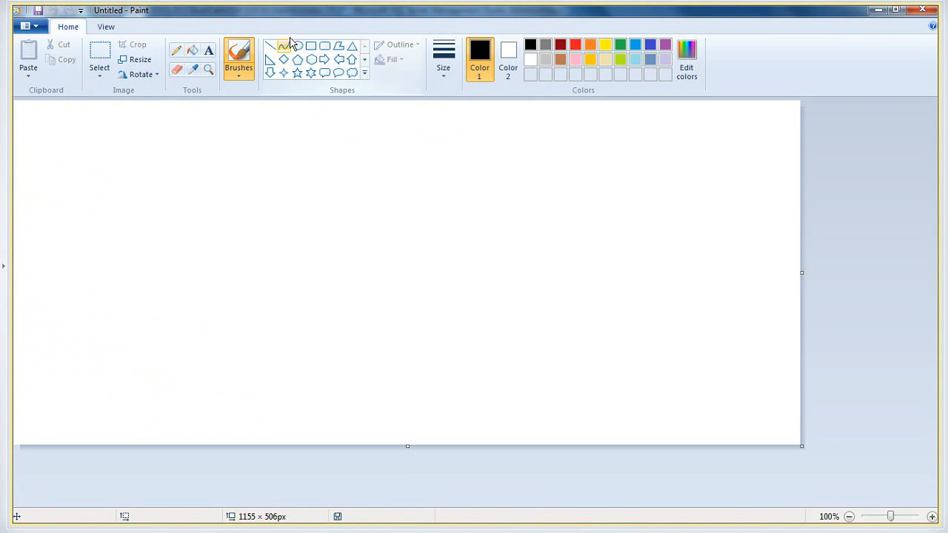
left_click(299, 48)
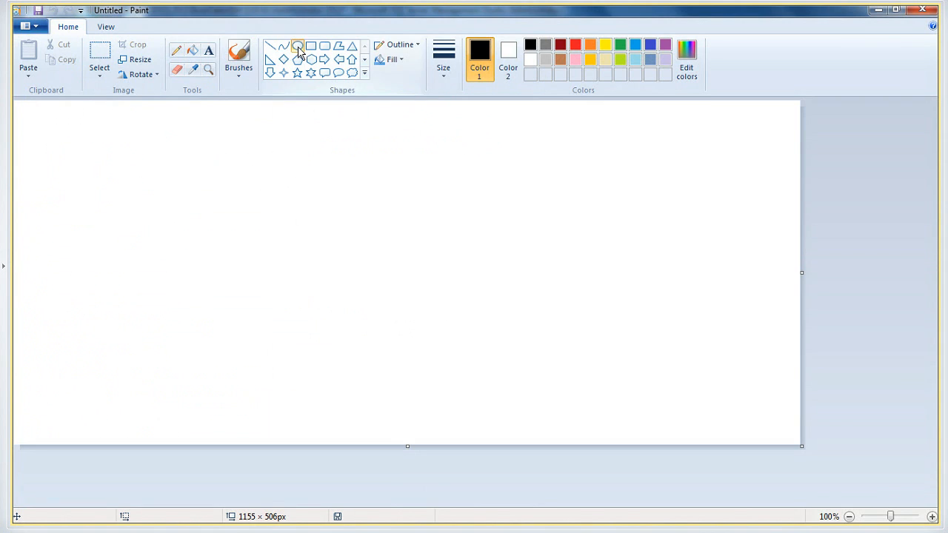
left_click_drag(72, 128, 217, 212)
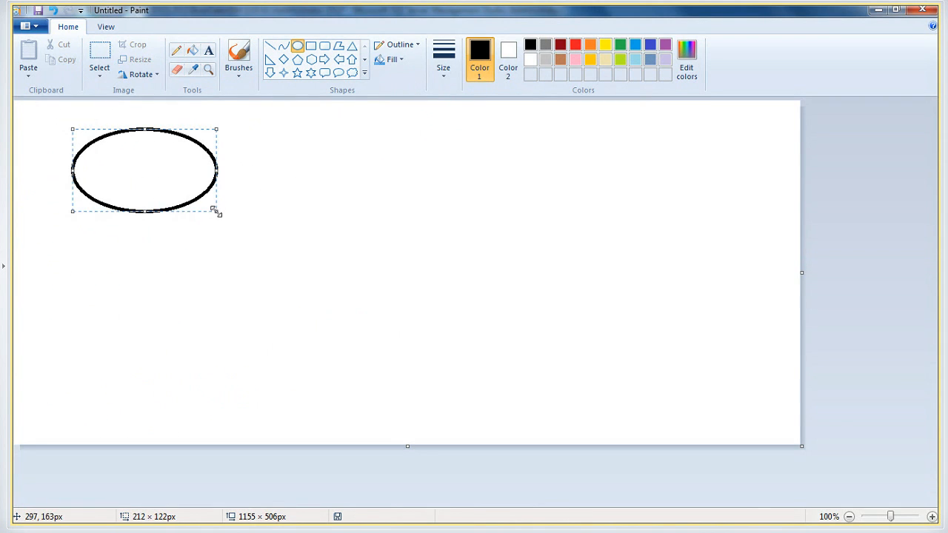
Add the text EXCEL and POWERPIVOT inside the ellipse, on separate lines with a blank line between them
left_click(209, 51)
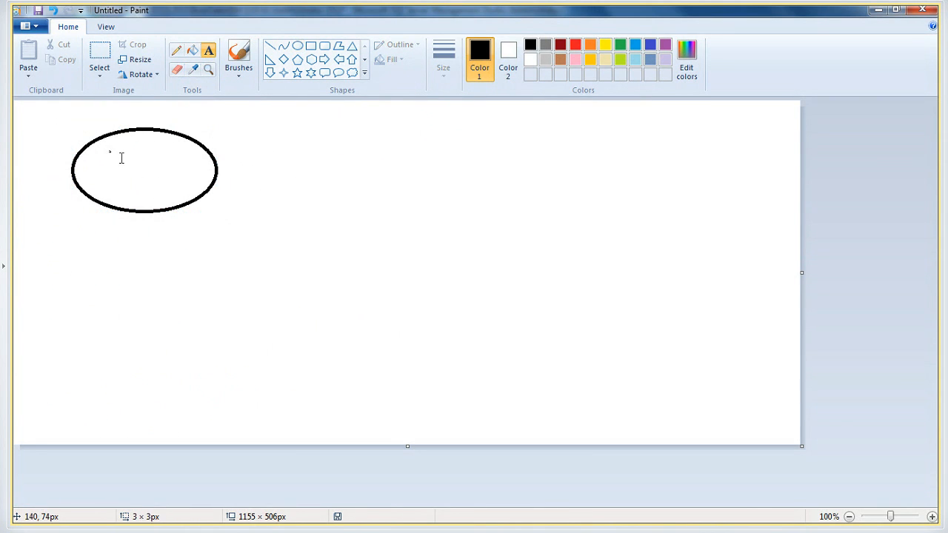
left_click_drag(110, 150, 189, 201)
type("EXC")
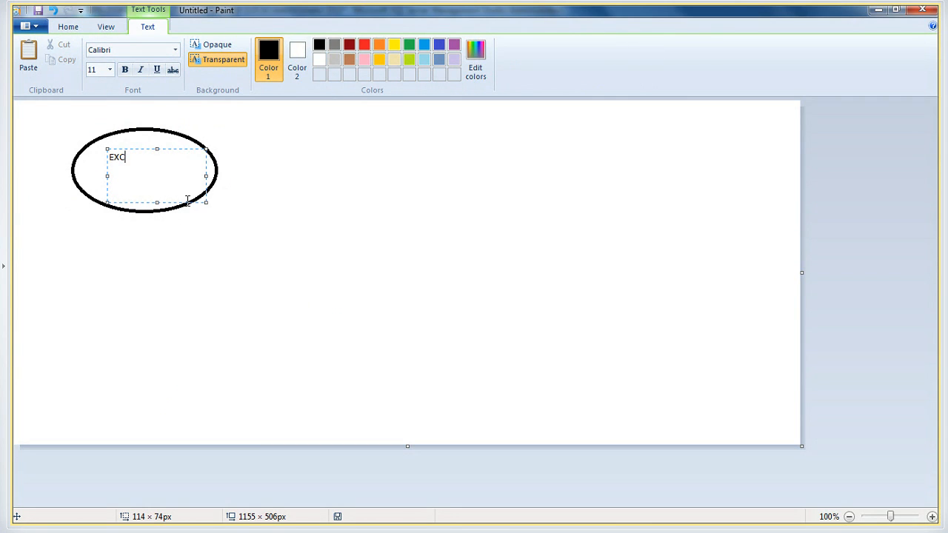
type("EL")
key("Return")
key("Return")
type("POWERPIVOT")
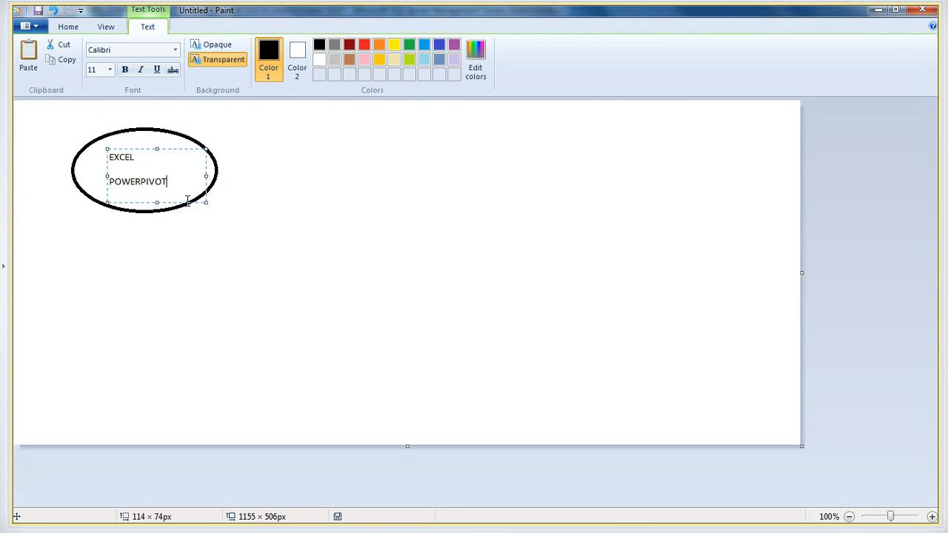
left_click(320, 200)
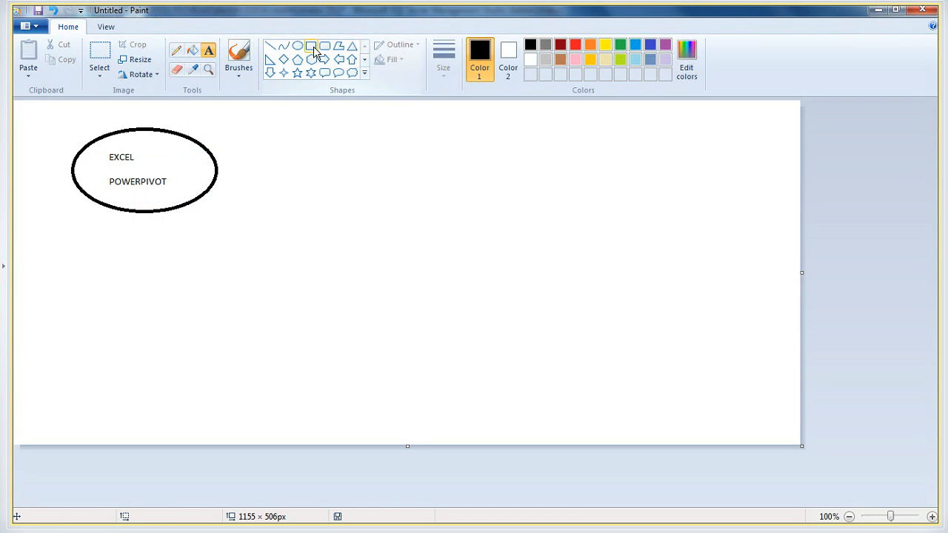
Draw a rectangle about 265 × 99 px to the right of the ellipse and label it RELATIONAL dm
left_click(313, 48)
left_click_drag(390, 120, 571, 189)
left_click(208, 49)
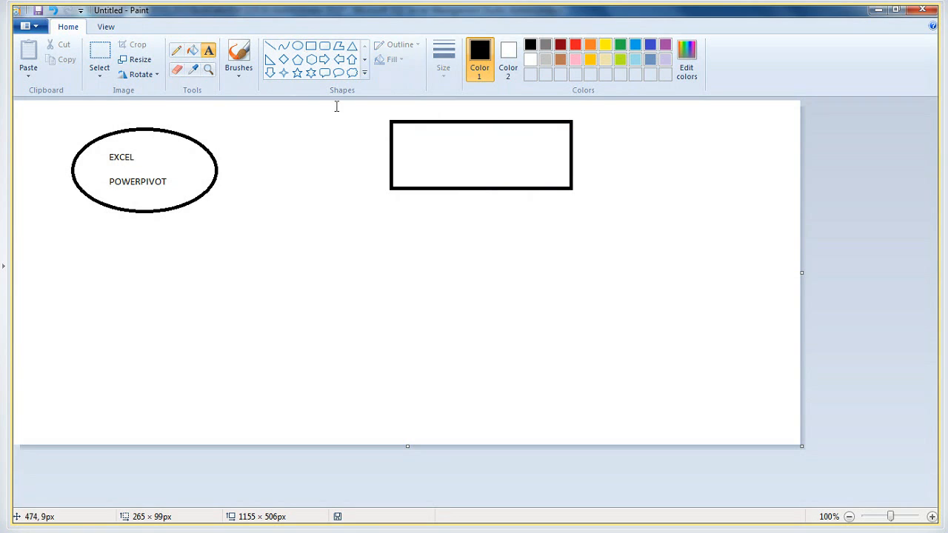
left_click_drag(418, 137, 553, 183)
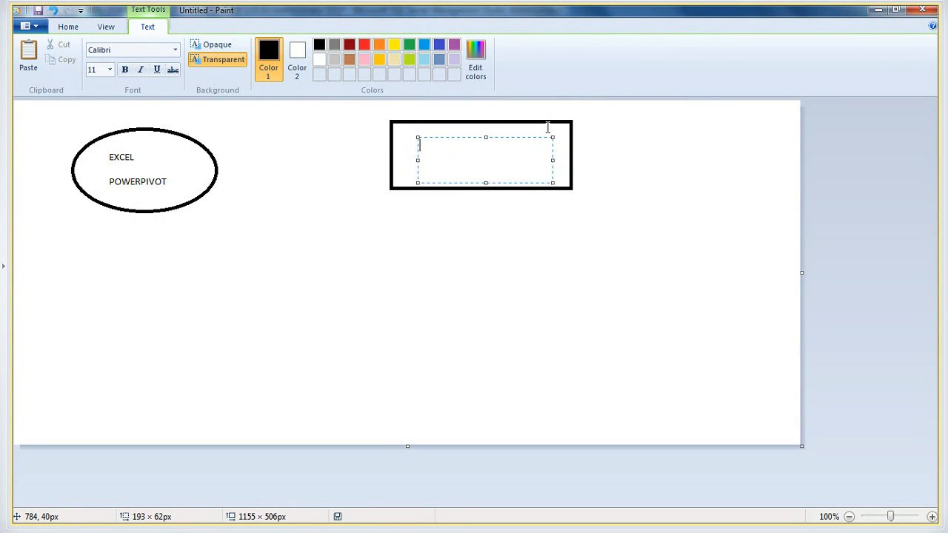
type("RELATIONAL dm")
left_click(302, 174)
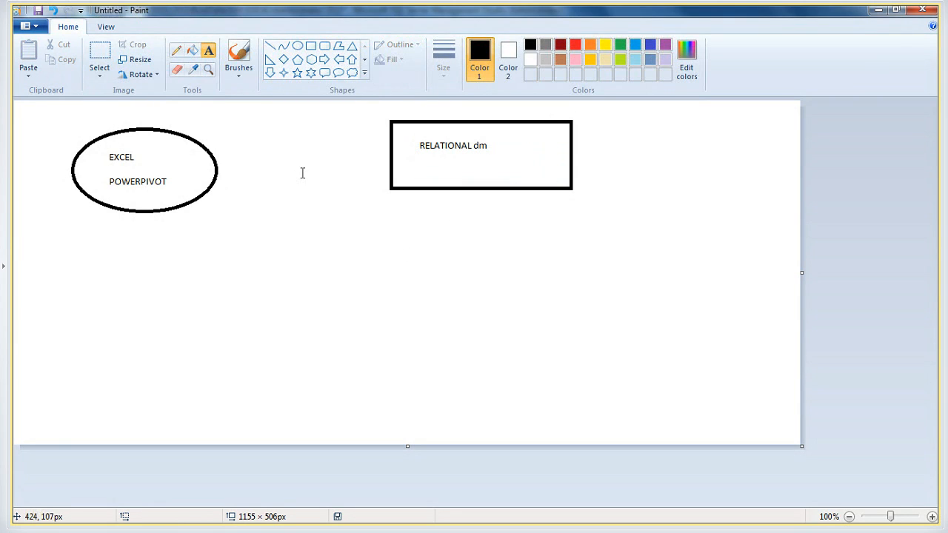
Draw a black line arrow from the RELATIONAL dm rectangle to the ellipse, with its head at the ellipse
left_click(269, 49)
left_click_drag(229, 162, 386, 136)
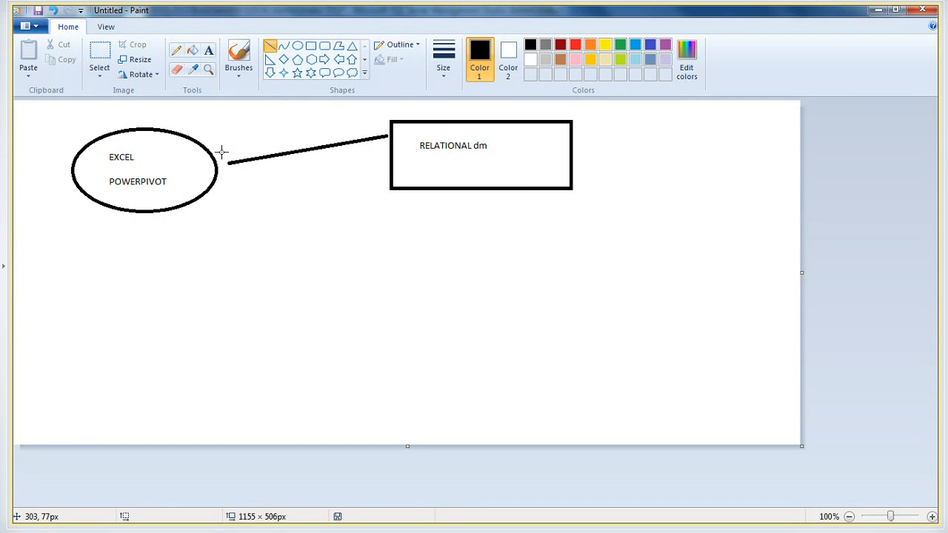
mouse_move(237, 149)
left_mouse_down()
mouse_move(225, 165)
mouse_move(231, 172)
mouse_move(223, 162)
left_mouse_up()
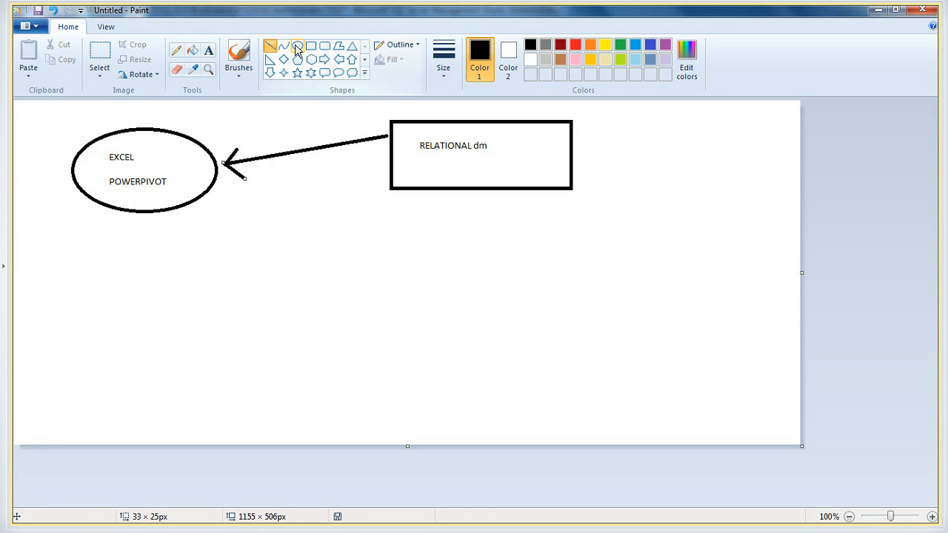
Draw a rounded rectangle below the ellipse and a line arrow leading from the ellipse down to it
left_click(324, 46)
left_click_drag(167, 318, 331, 419)
left_click(339, 260)
left_click(270, 46)
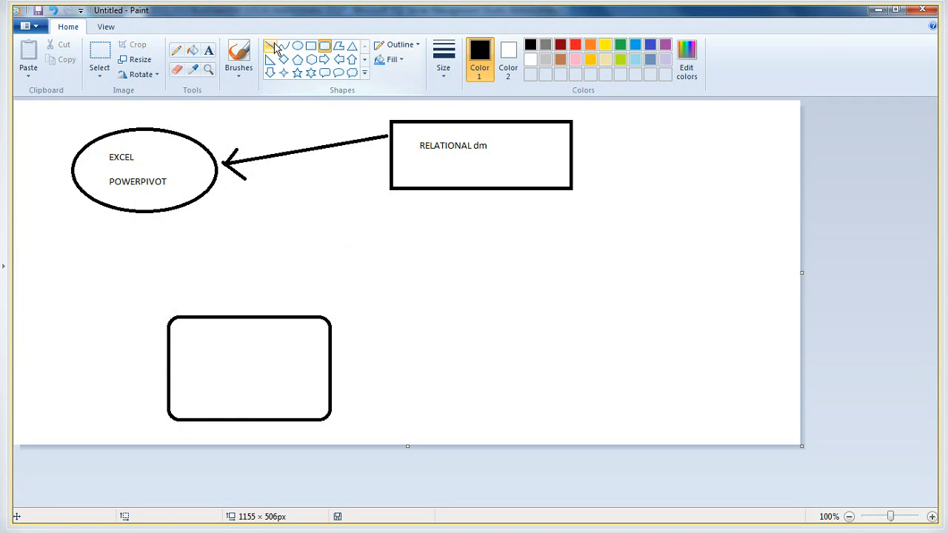
mouse_move(164, 211)
left_mouse_down()
mouse_move(188, 317)
mouse_move(205, 298)
mouse_move(191, 311)
left_mouse_up()
left_click(208, 291)
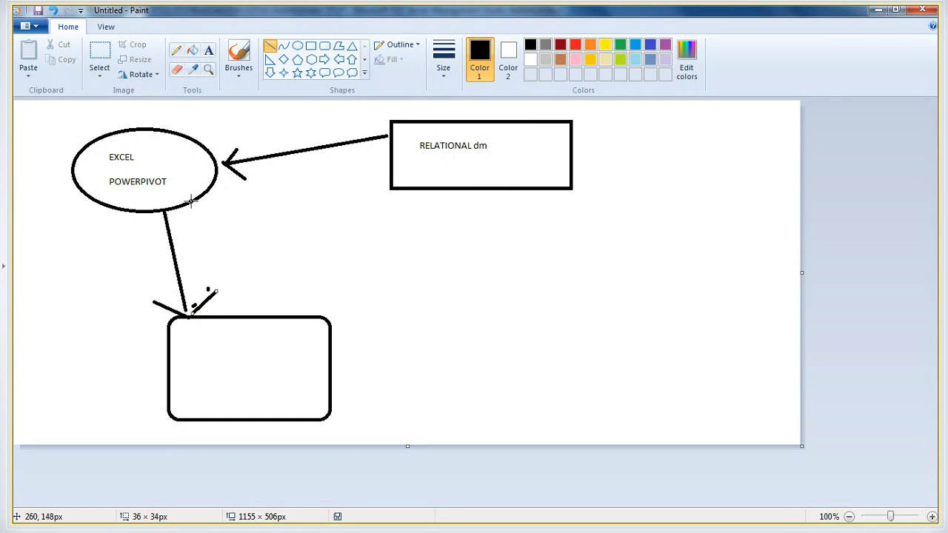
Label the rounded rectangle SITE COLLECTION IN SHAREPOINT, with THE POWERPIVOT CONTENT below after a gap
left_click(208, 50)
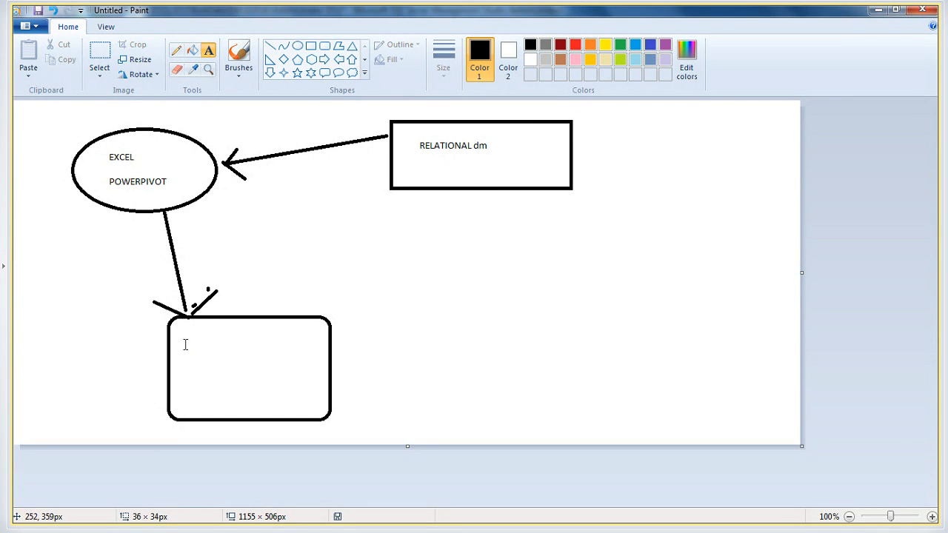
left_click_drag(188, 331, 286, 402)
type("SITE")
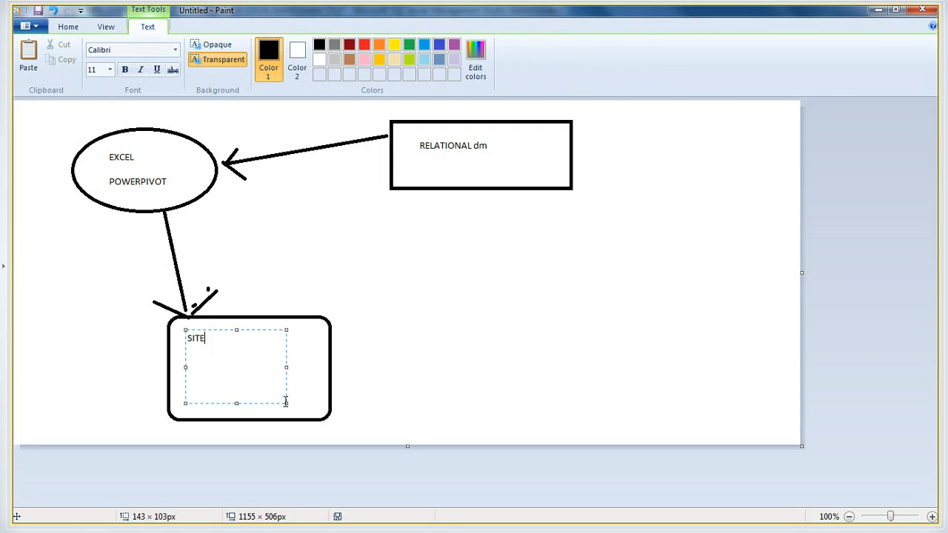
type(" COLLECTION")
key("Return")
type("IN SHAREPOIN")
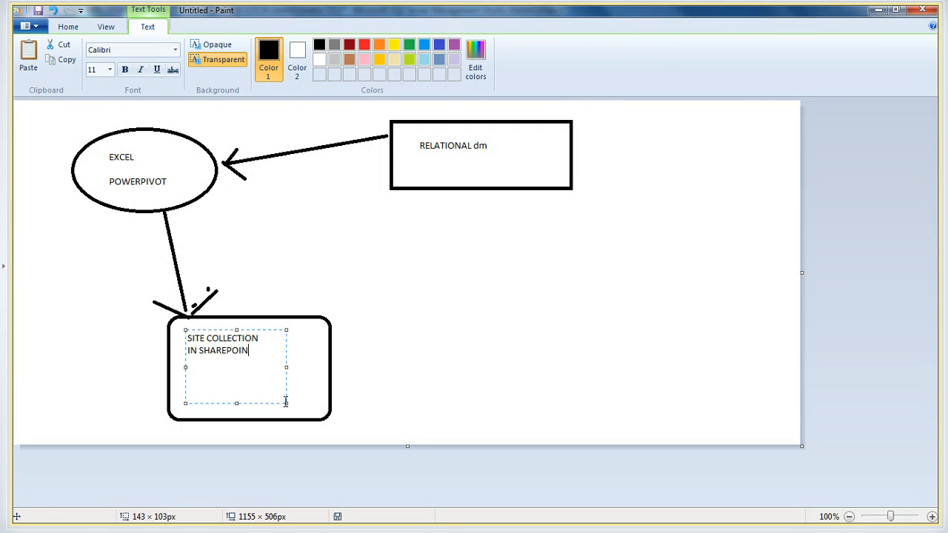
type("POWERPIVOT CONTENT")
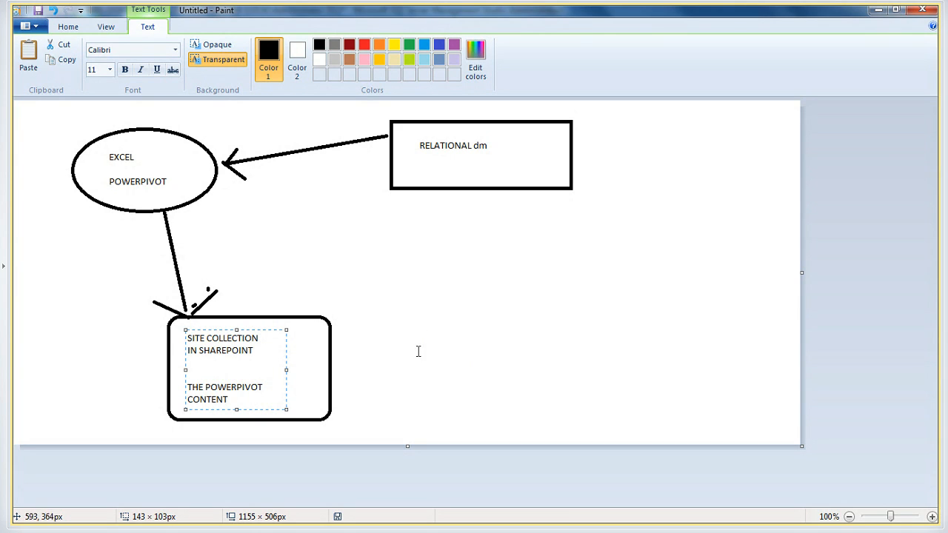
left_click(362, 357)
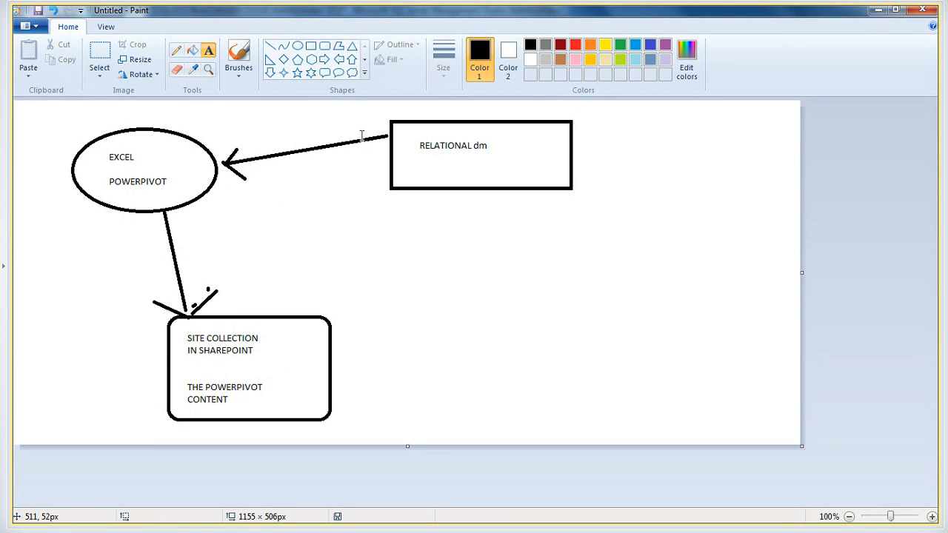
Add the text DATA CHANGES beneath RELATIONAL dm inside the rectangle
left_click_drag(411, 155, 553, 186)
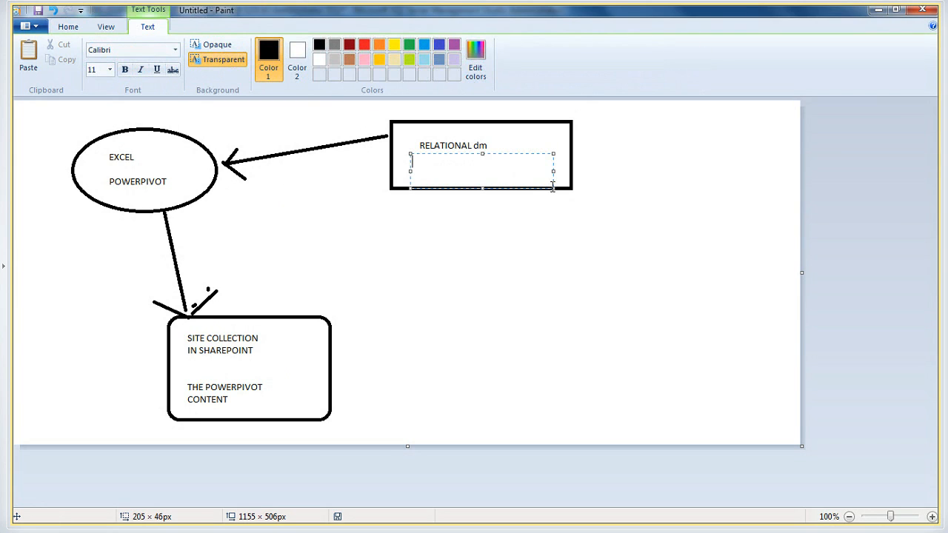
type("DATA CHANGES")
left_click(507, 278)
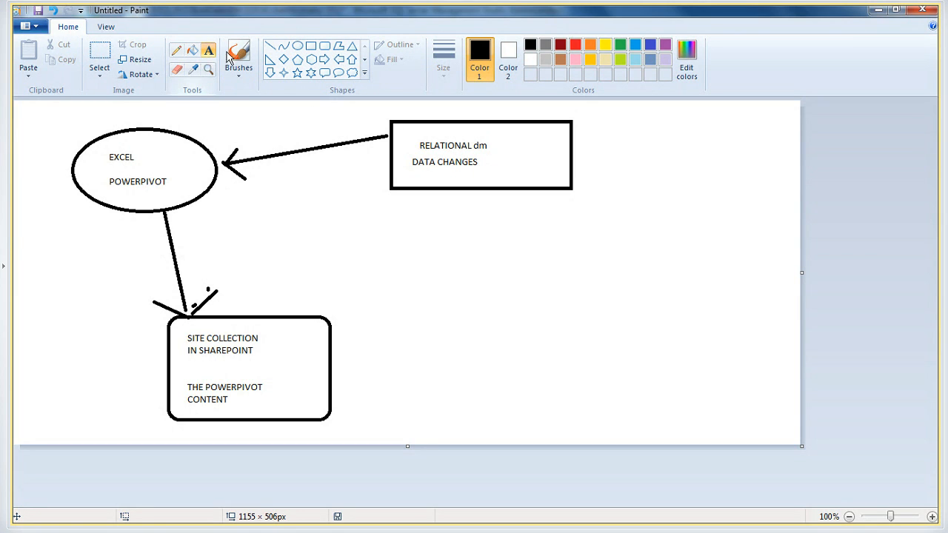
Add the red text DEFINE REFRESH SCHEDULE below the RELATIONAL dm rectangle
left_click(577, 45)
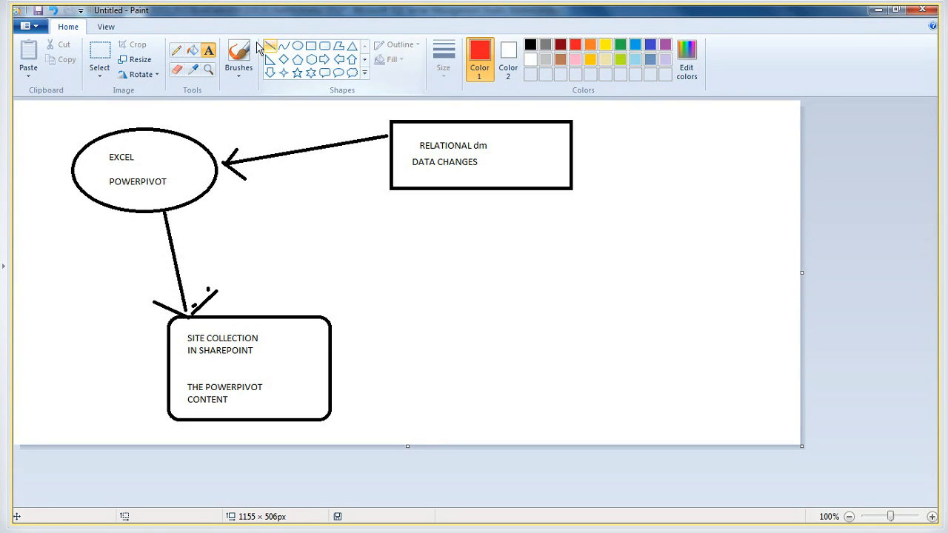
left_click_drag(377, 224, 599, 325)
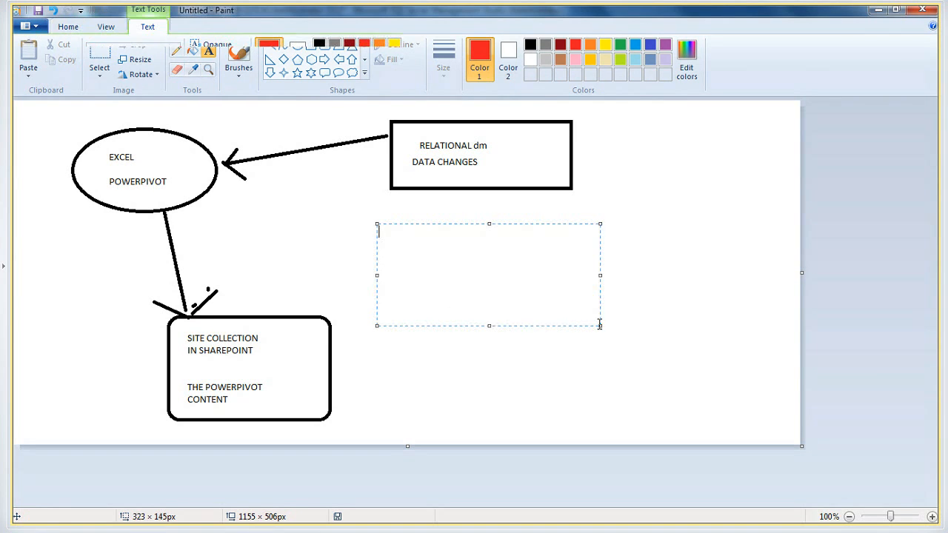
type("DEFIN3E")
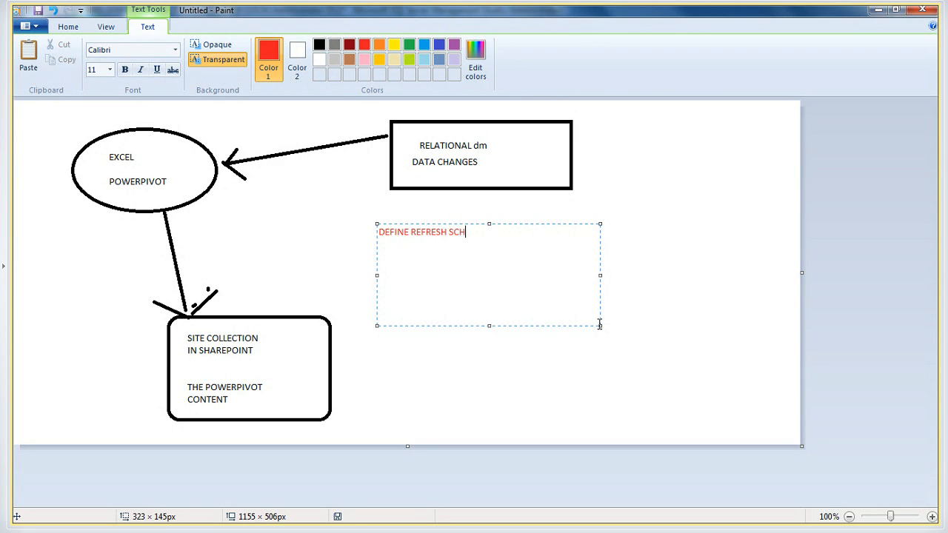
left_click(318, 227)
Draw a red line from the RELATIONAL dm rectangle's lower-left corner to THE POWERPIVOT CONTENT text
left_click(271, 48)
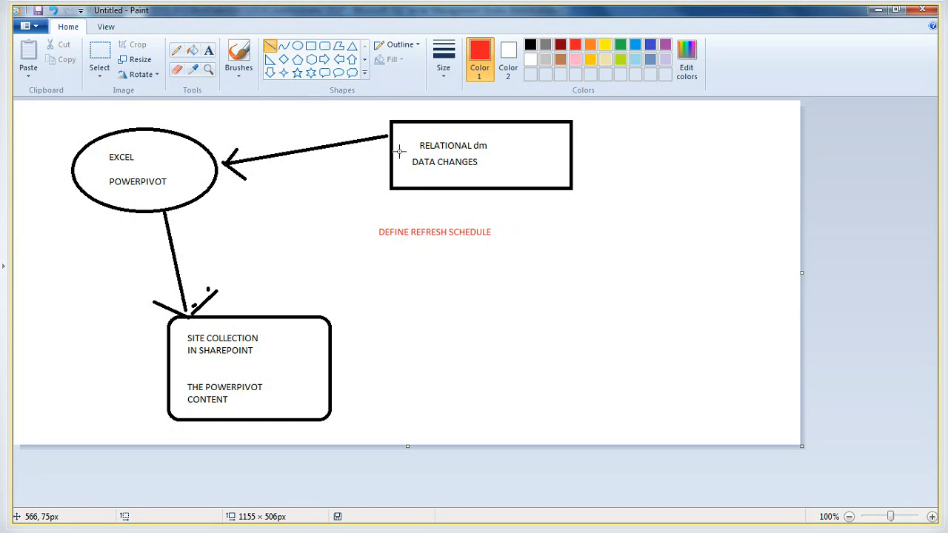
left_click_drag(393, 187, 366, 274)
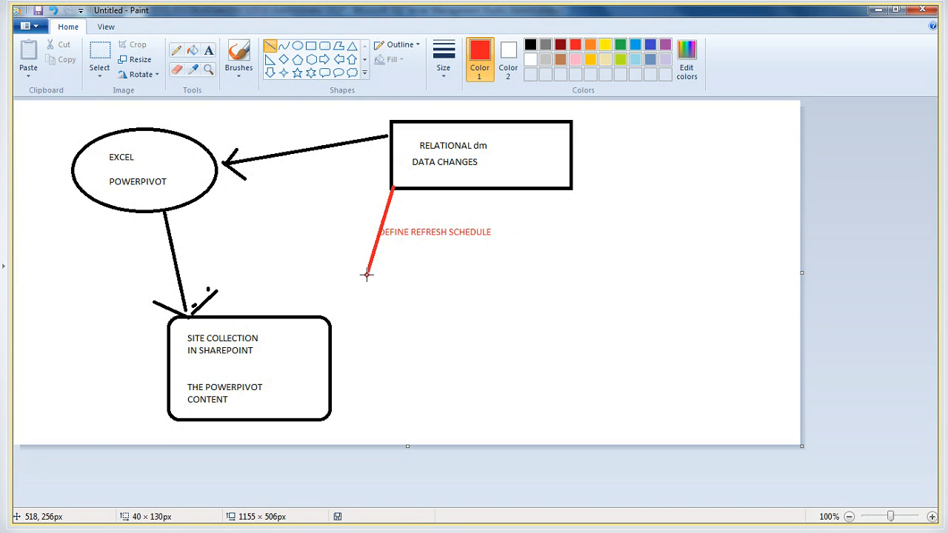
left_click_drag(367, 274, 272, 383)
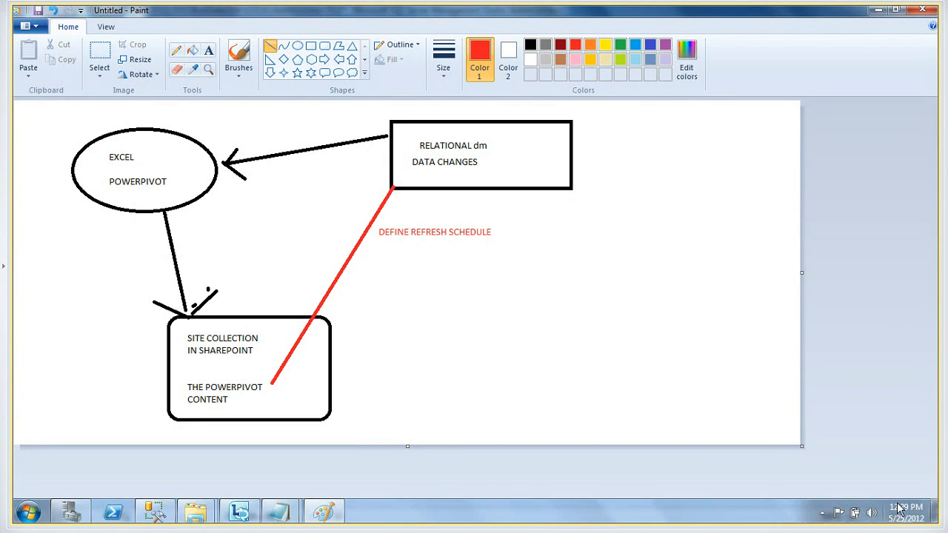
Check the system time in the Windows clock, view the figure noted in the untitled Notepad file, and return to Paint
left_click(901, 511)
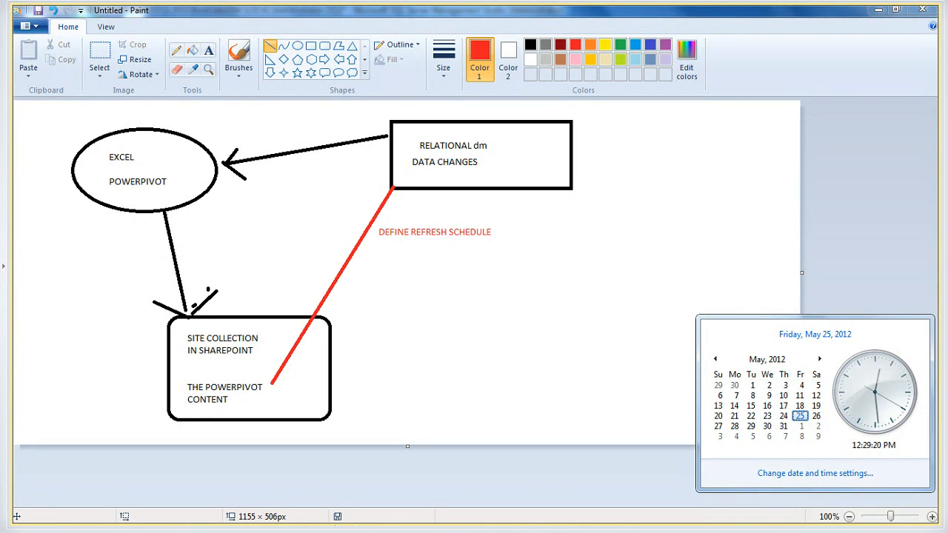
left_click(277, 512)
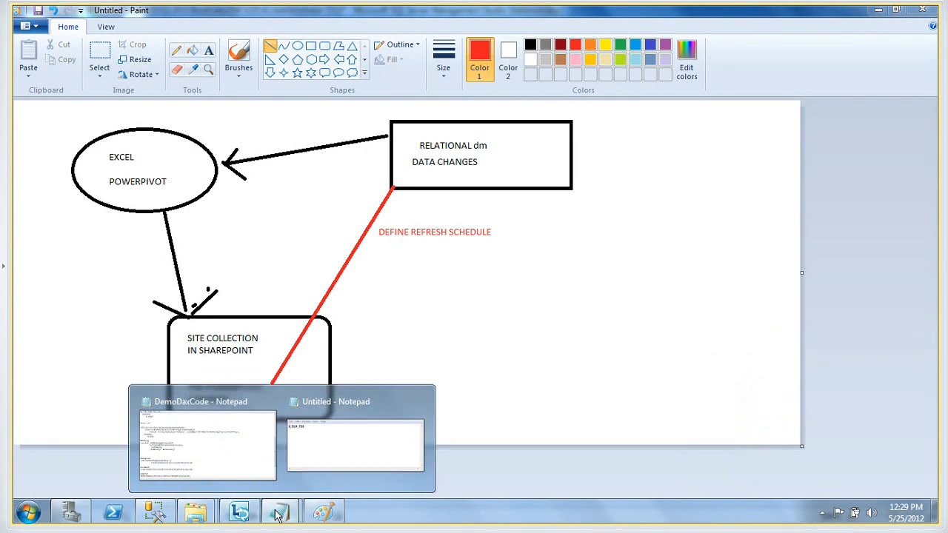
left_click(348, 439)
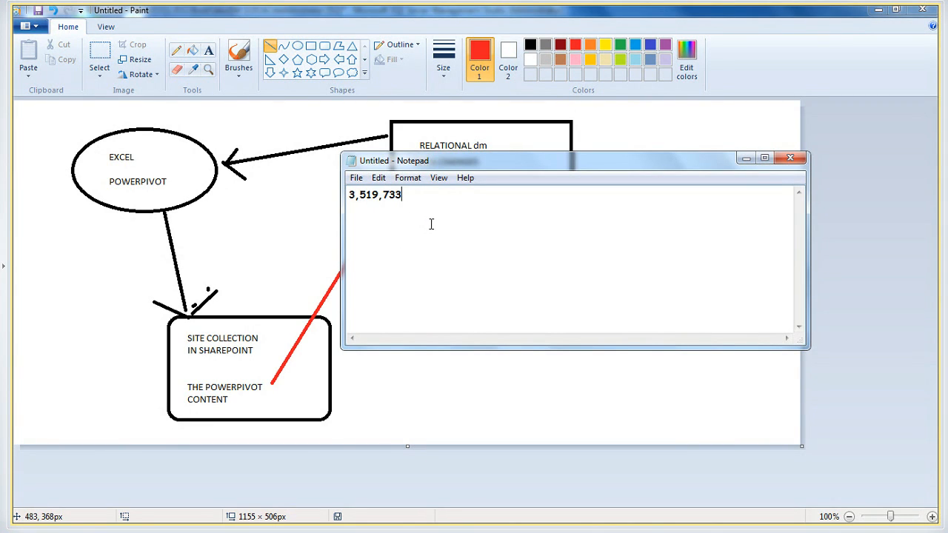
left_click(272, 227)
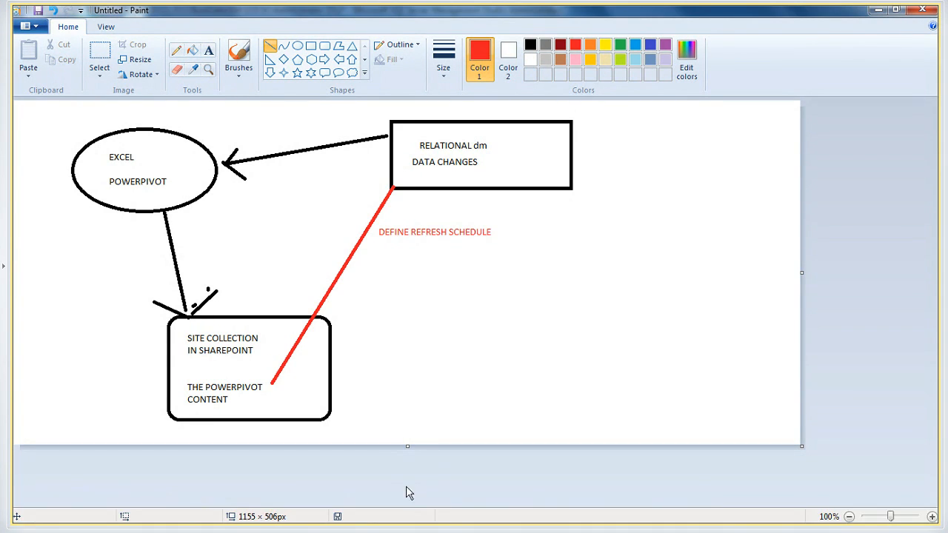
Check the Windows clock repeatedly while waiting for the scheduled refresh
left_click(898, 511)
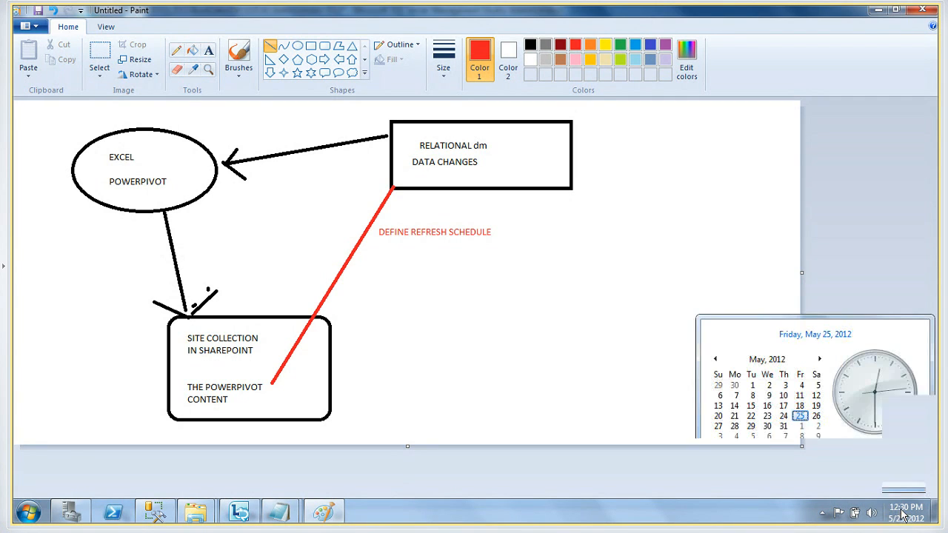
left_click(459, 339)
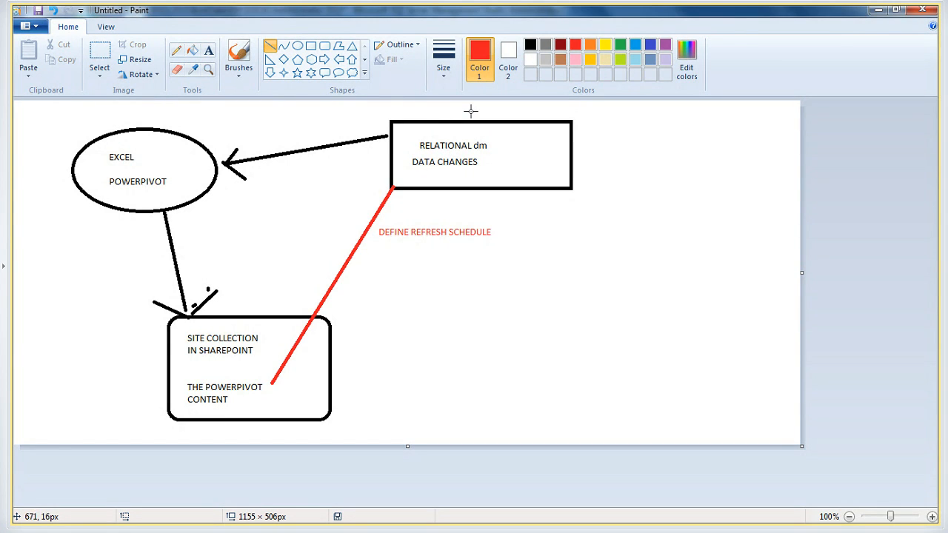
mouse_move(865, 523)
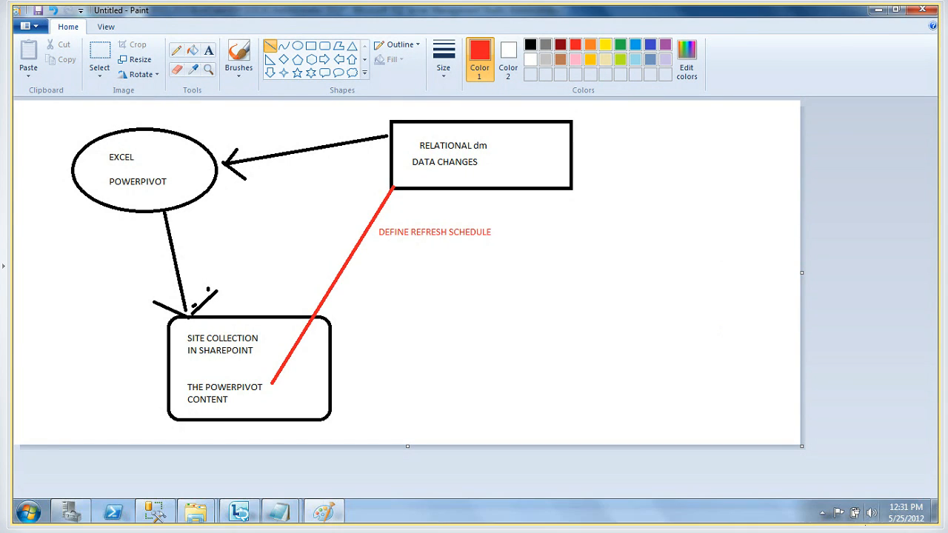
left_click(906, 511)
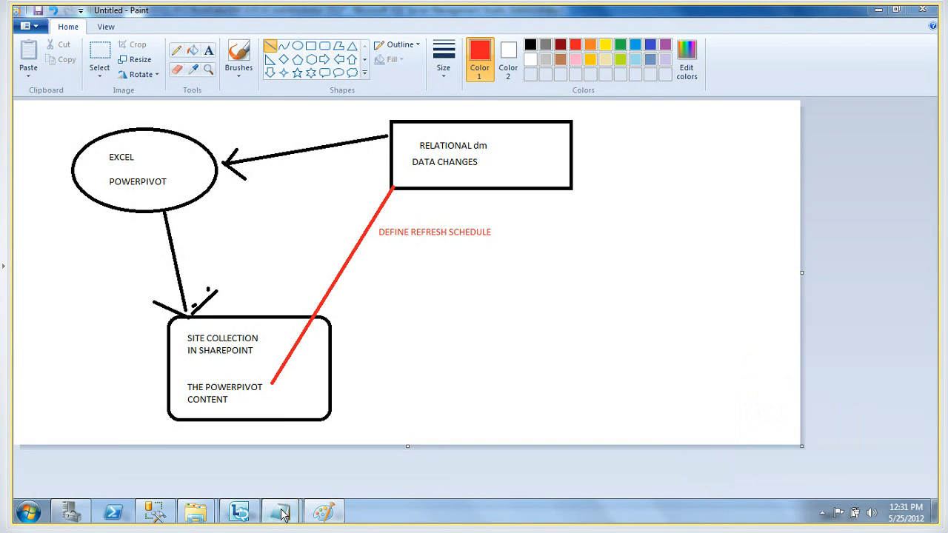
Switch to the DemoDaxCode file in Notepad, look through its DAX formulas, and minimize it
left_click(281, 512)
left_click(211, 433)
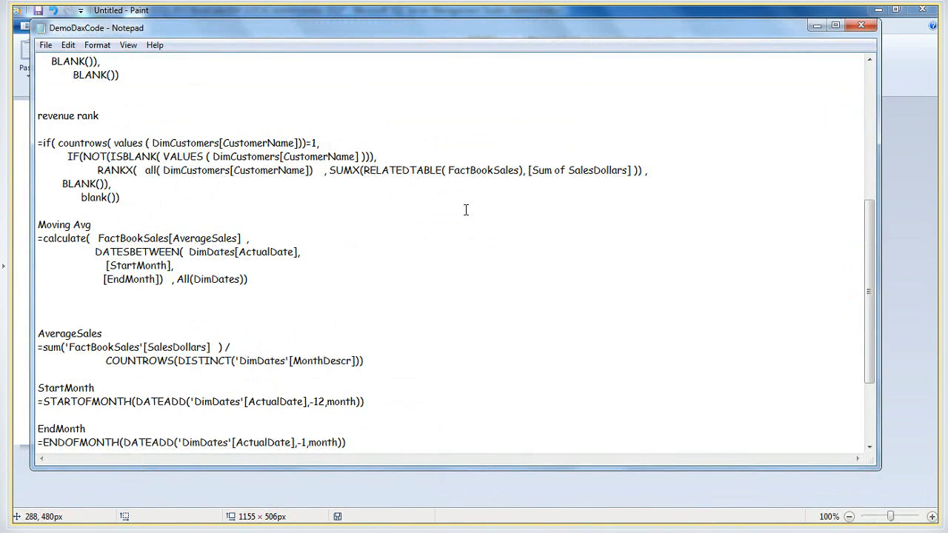
left_click_drag(871, 232, 861, 252)
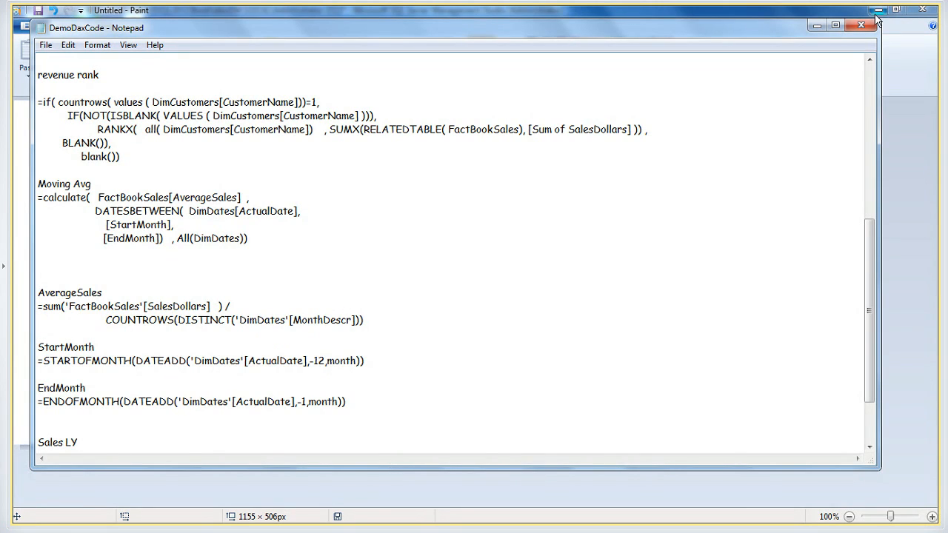
left_click(817, 26)
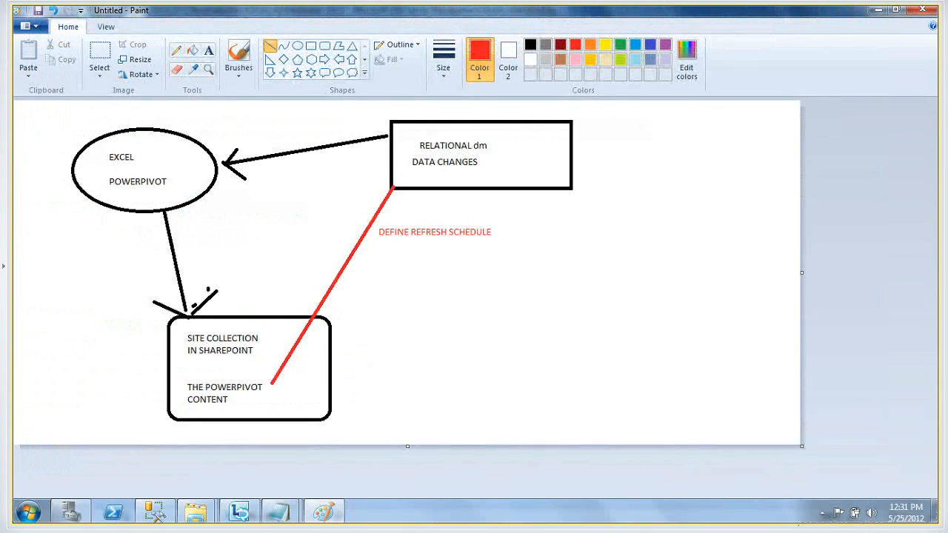
Check the system time and copy the MSWebCastPowerPivot PowerPivot Gallery URL from the DemoDaxCode file in Notepad, minimizing it when done
left_click(905, 511)
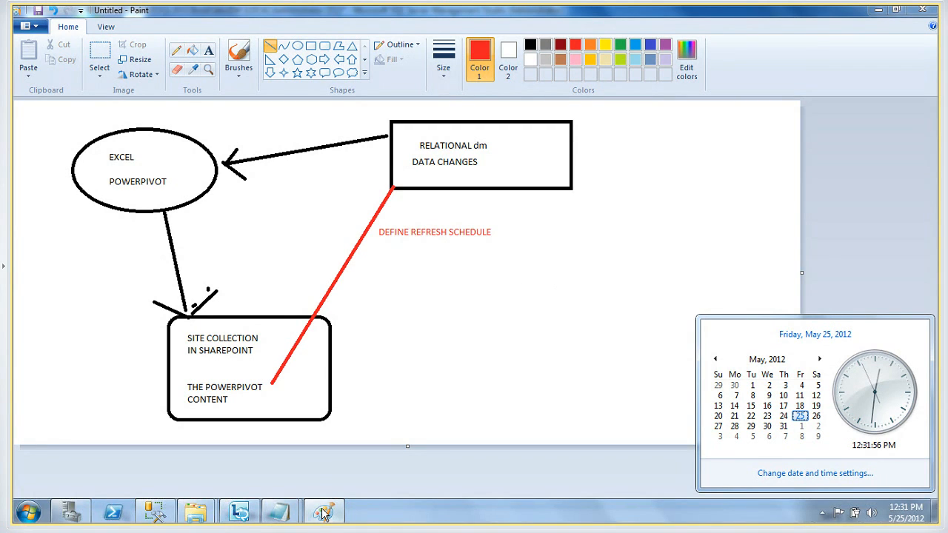
mouse_move(290, 519)
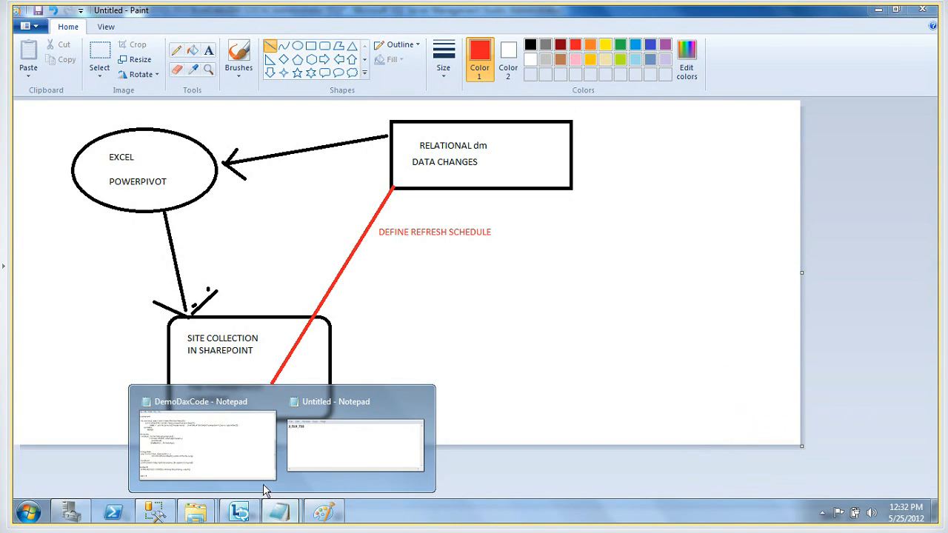
left_click(218, 445)
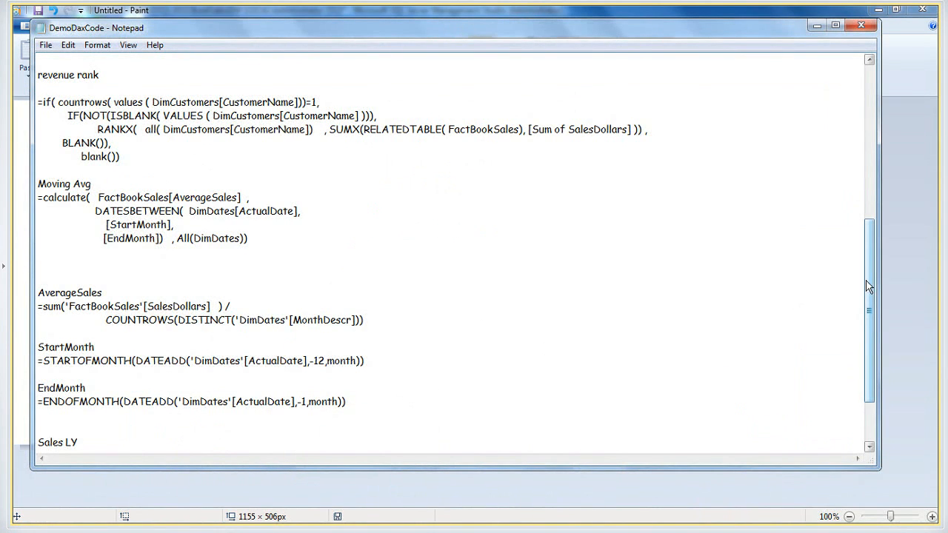
left_click_drag(867, 286, 851, 366)
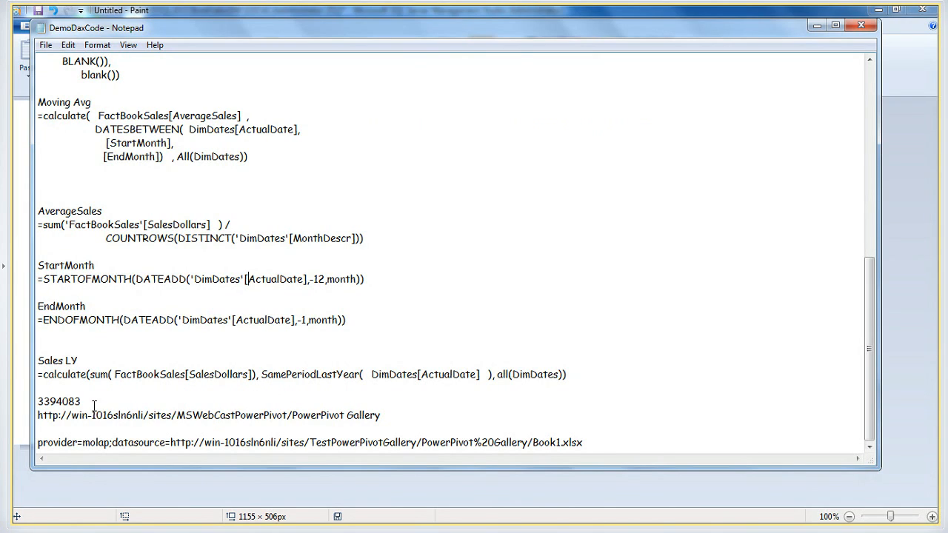
left_click_drag(389, 417, 28, 416)
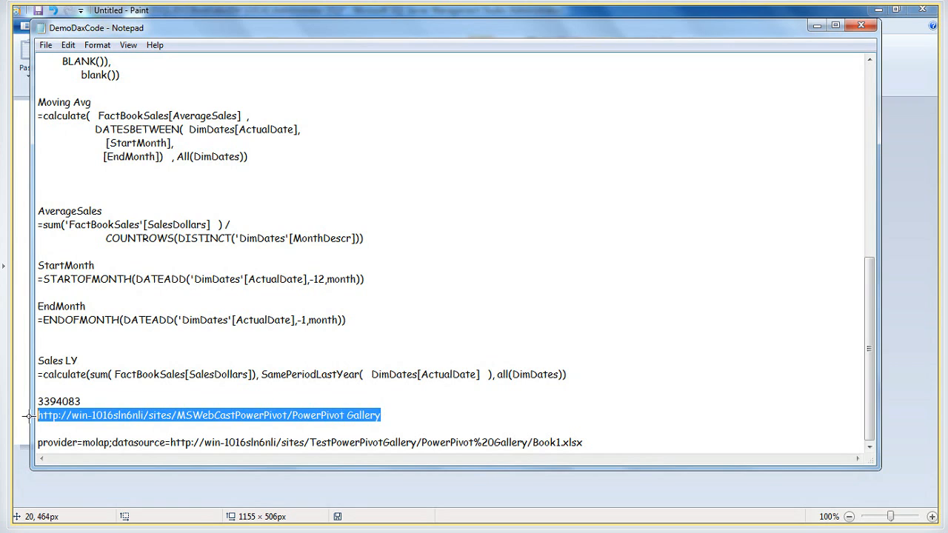
right_click(84, 420)
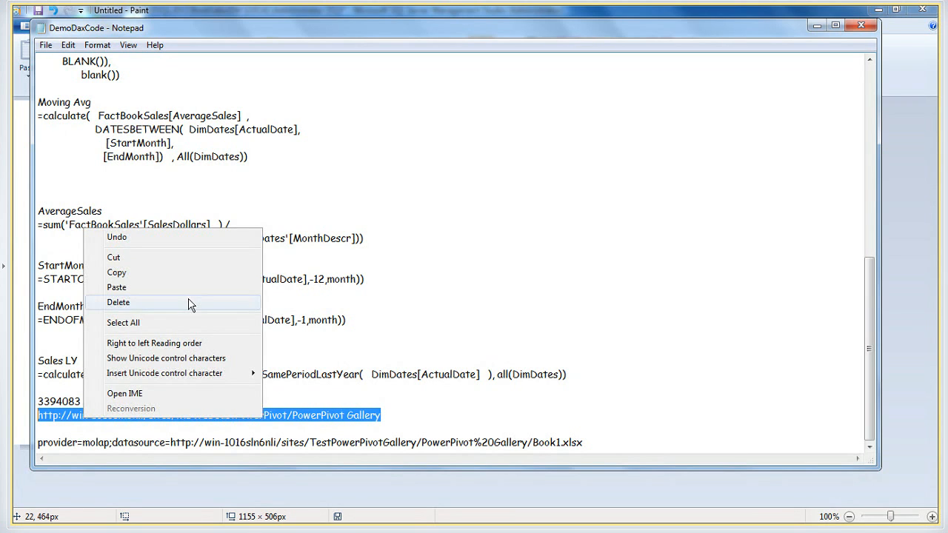
left_click(157, 276)
left_click(817, 25)
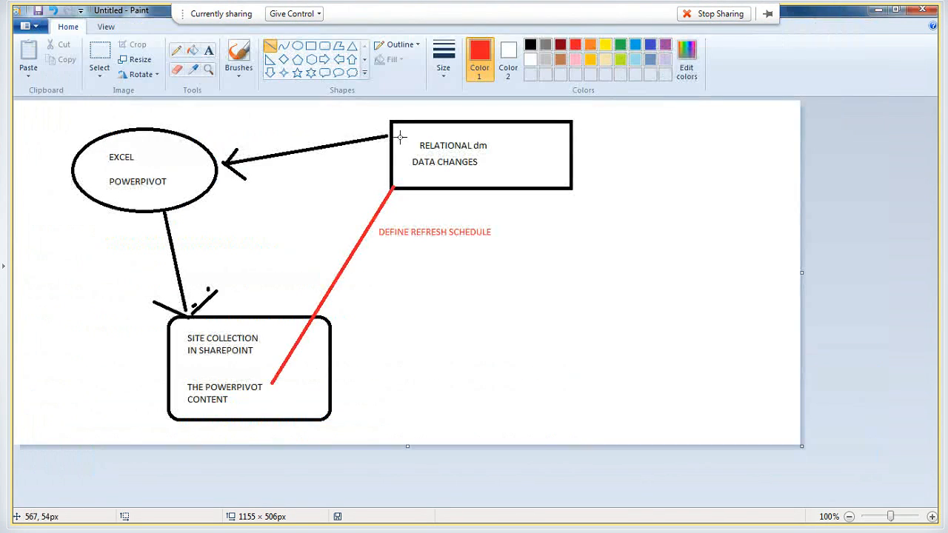
left_click(30, 512)
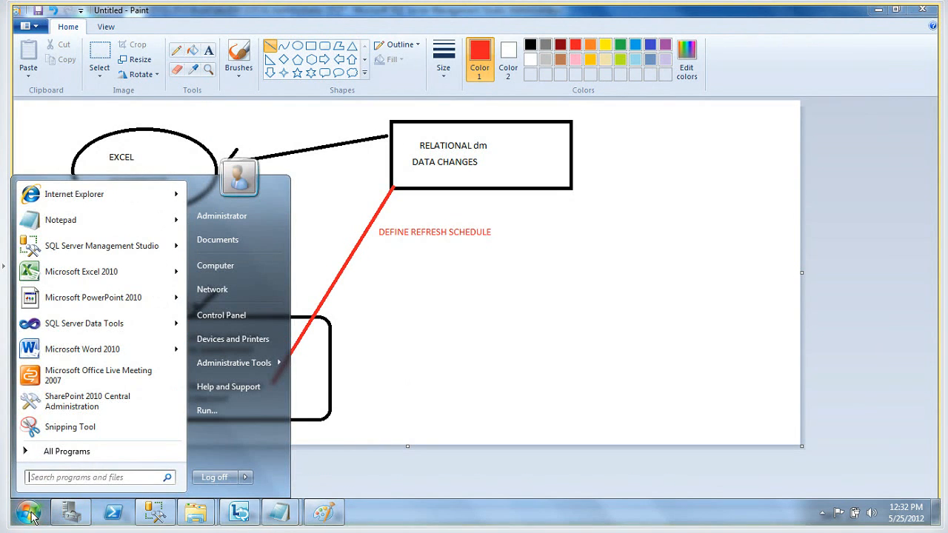
left_click(116, 196)
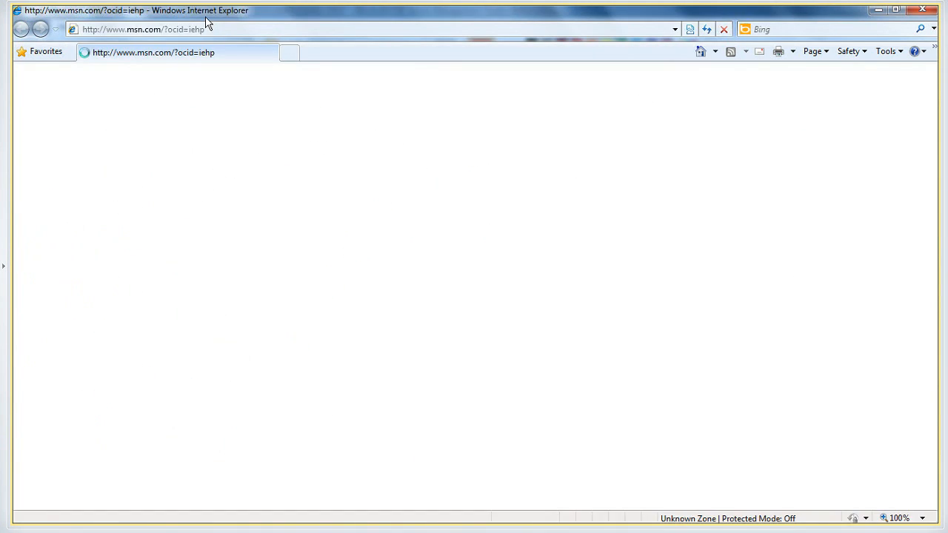
left_click(202, 28)
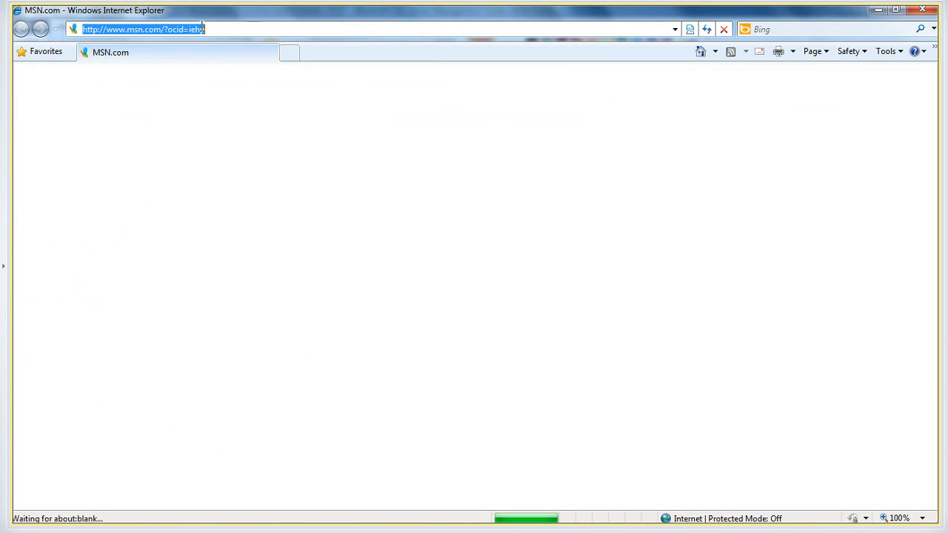
key("ctrl+v")
key("Return")
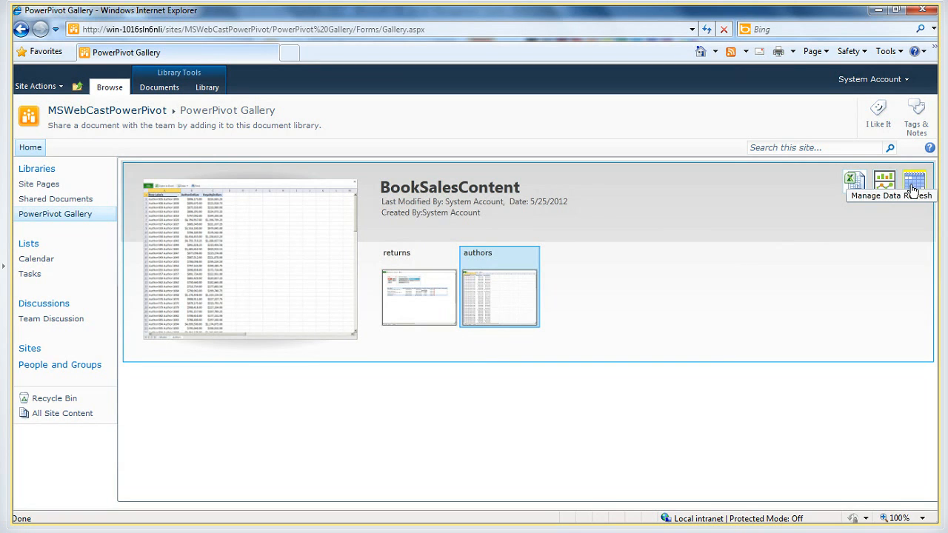
Review the data refresh history for BookSalesContent and return to the PowerPivot Gallery
left_click(915, 187)
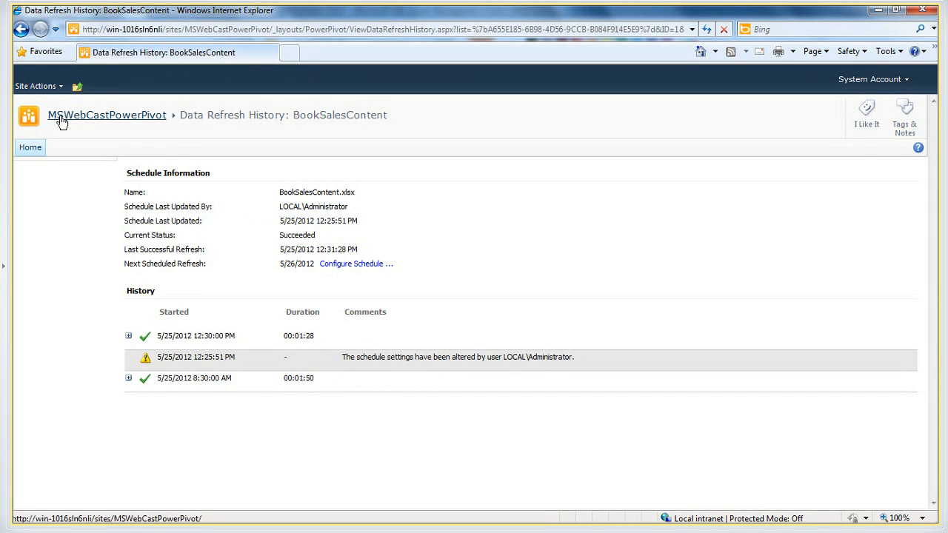
left_click(128, 119)
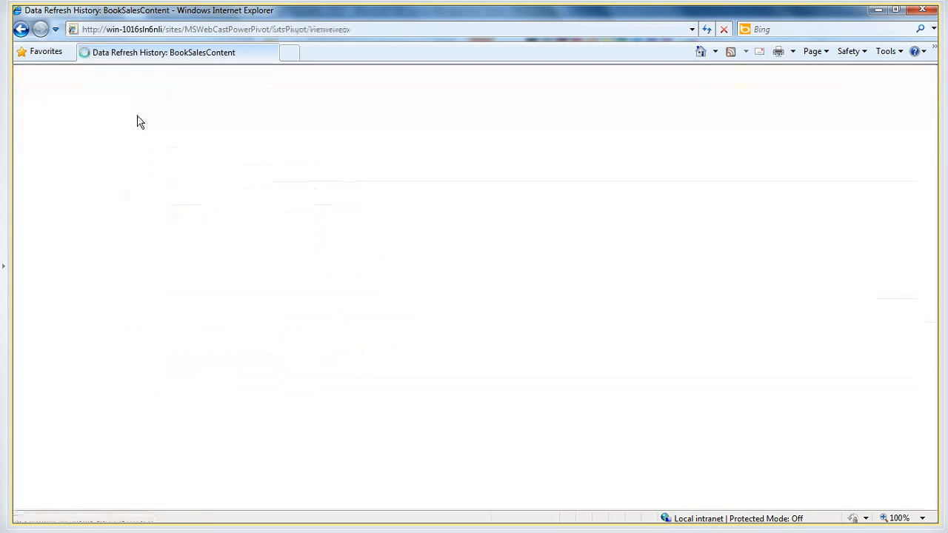
left_click(56, 214)
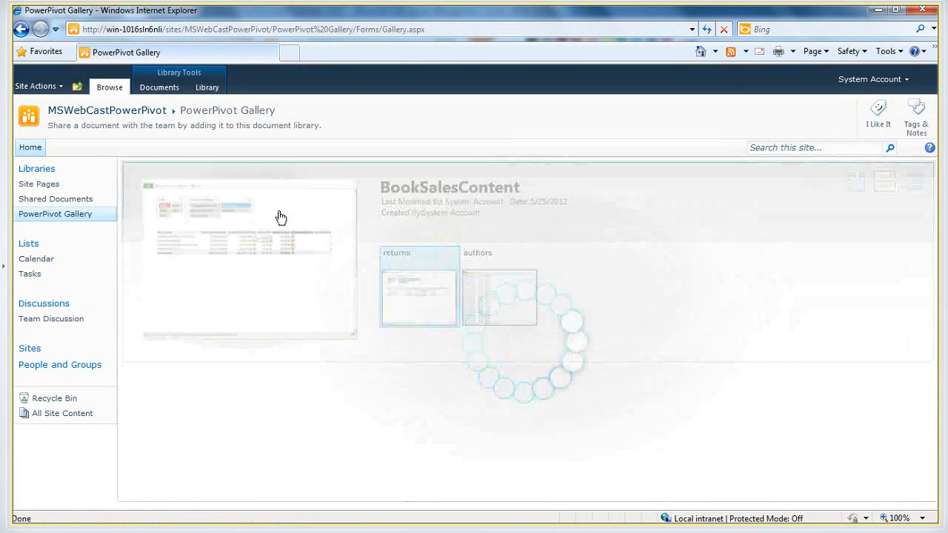
Open the BookSalesContent returns report in the browser and filter it to Year 2007 and CustomerCategory Internet
left_click(435, 288)
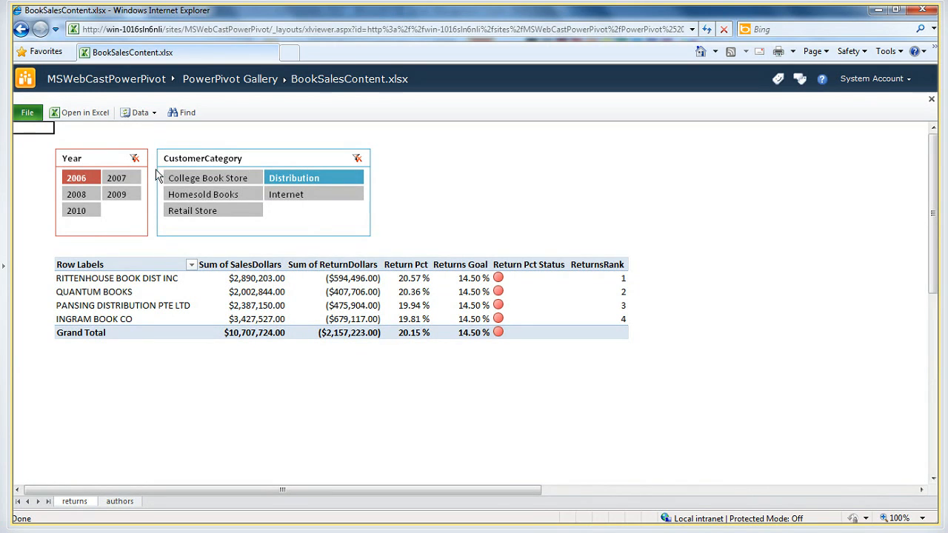
left_click(116, 178)
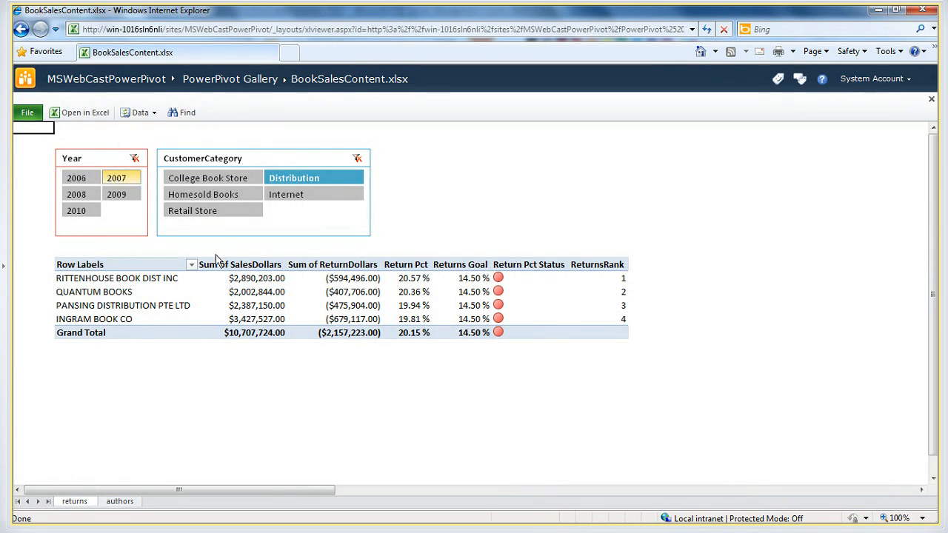
left_click(308, 197)
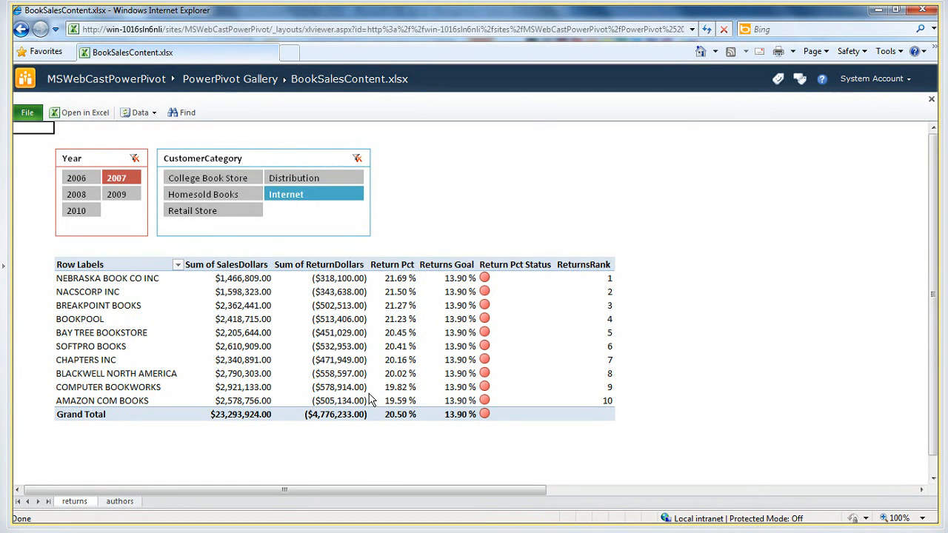
Compare the report's return dollars with the figure noted in the untitled Notepad file, and close the browser
key("alt+Tab")
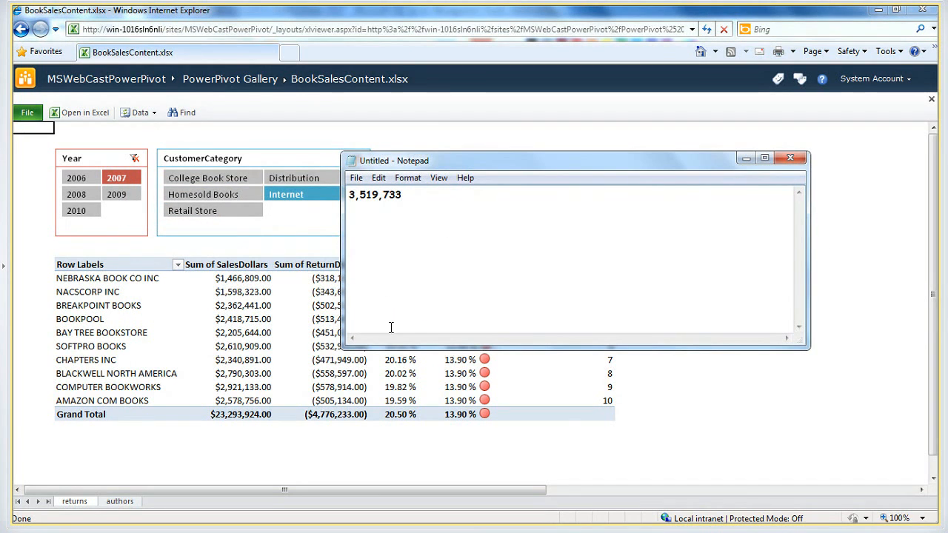
key("alt")
key("alt+Tab")
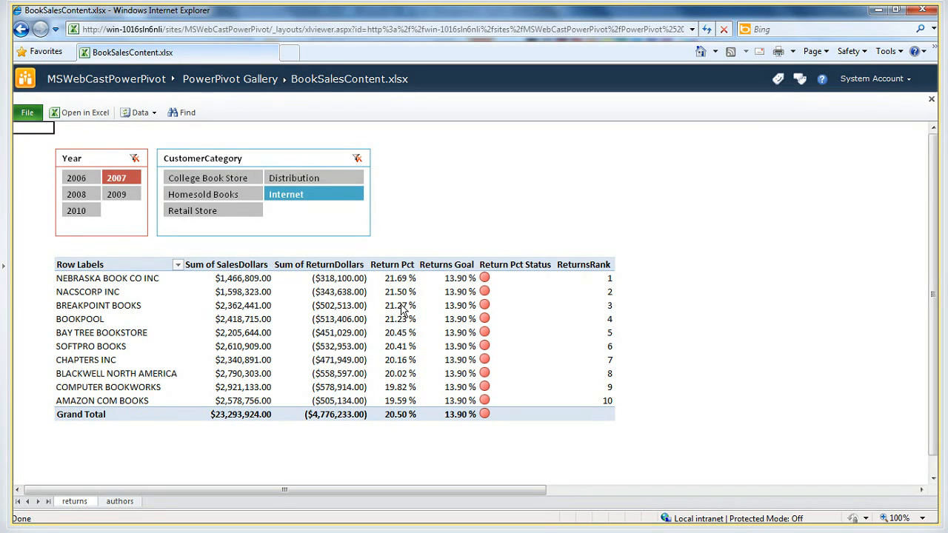
left_click(927, 13)
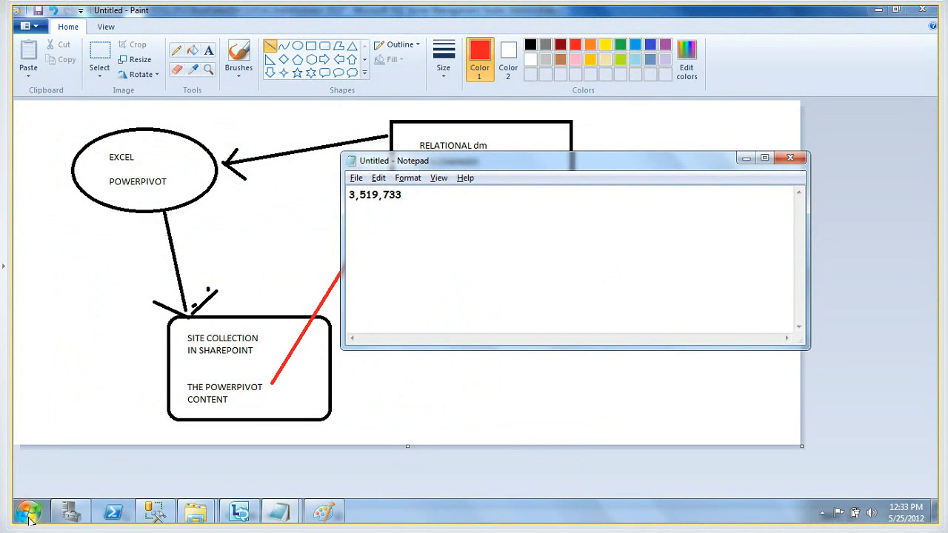
Launch Microsoft Excel 2010 and open the recent BookSalesContent workbook
left_click(28, 513)
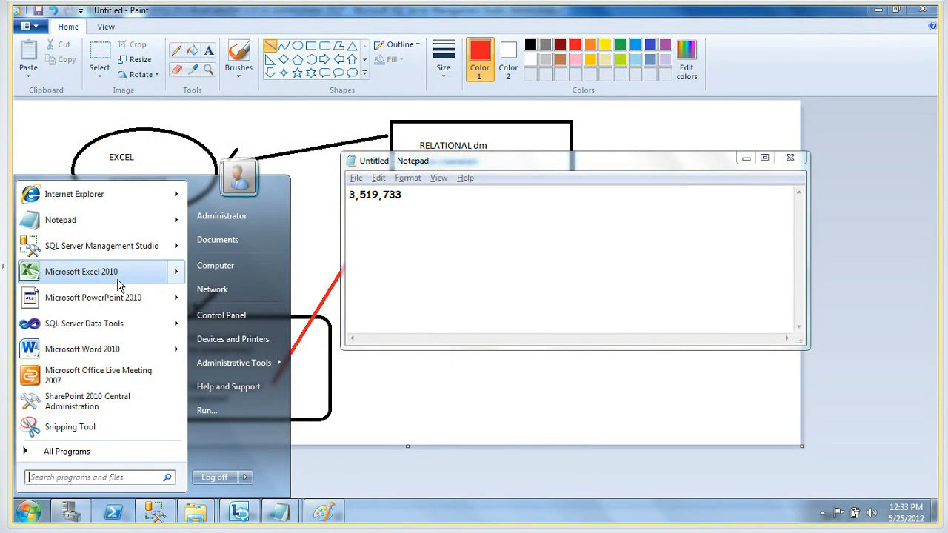
left_click(82, 272)
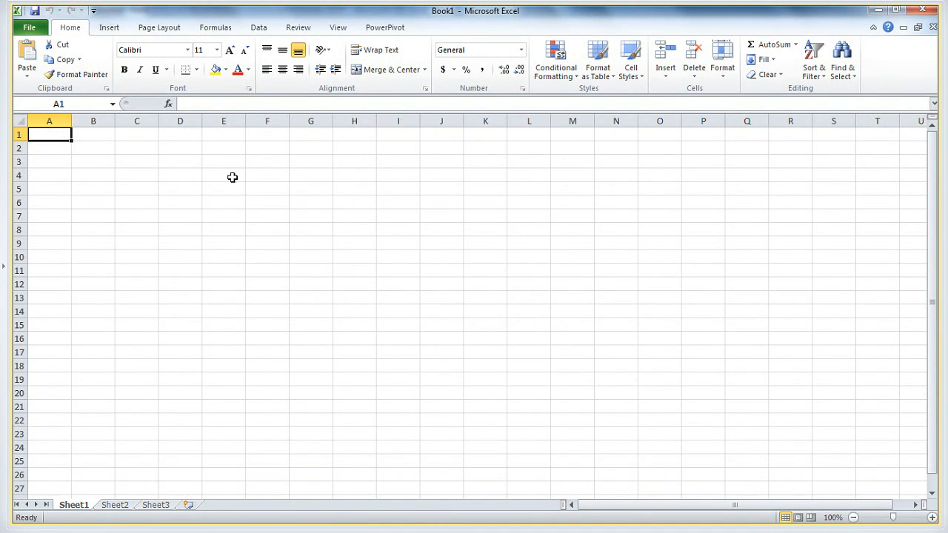
left_click(32, 31)
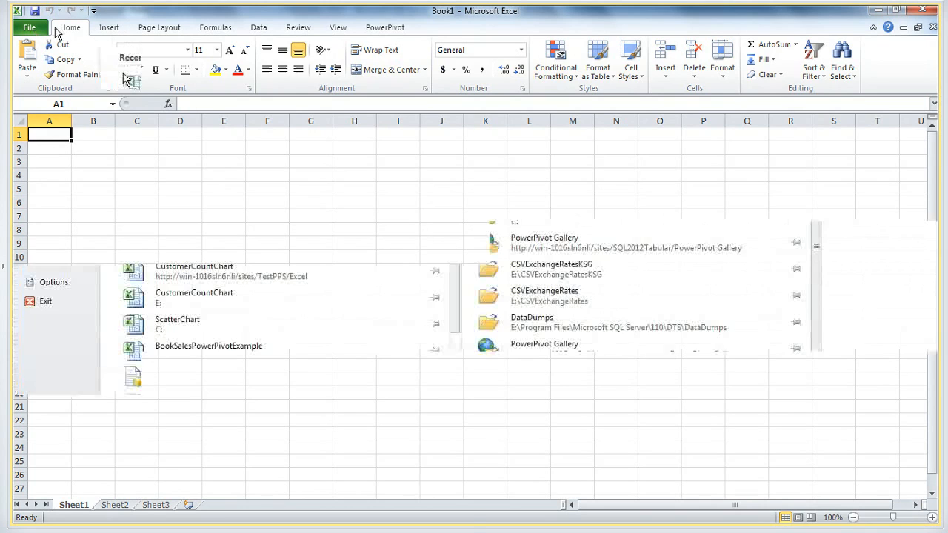
left_click(195, 83)
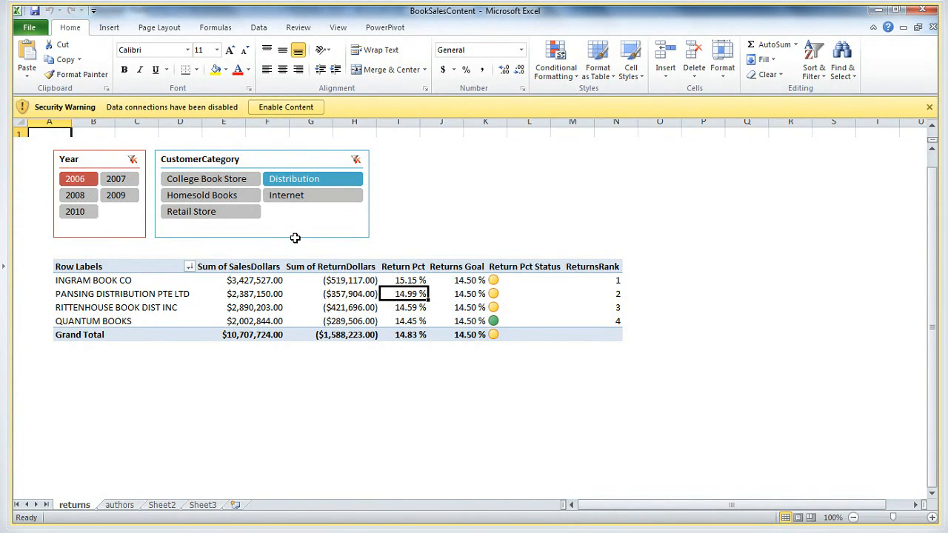
Select Distribution in the CustomerCategory slicer, dismiss the data source message, enable the workbook's data connections, and deselect the pivot table
left_click(295, 180)
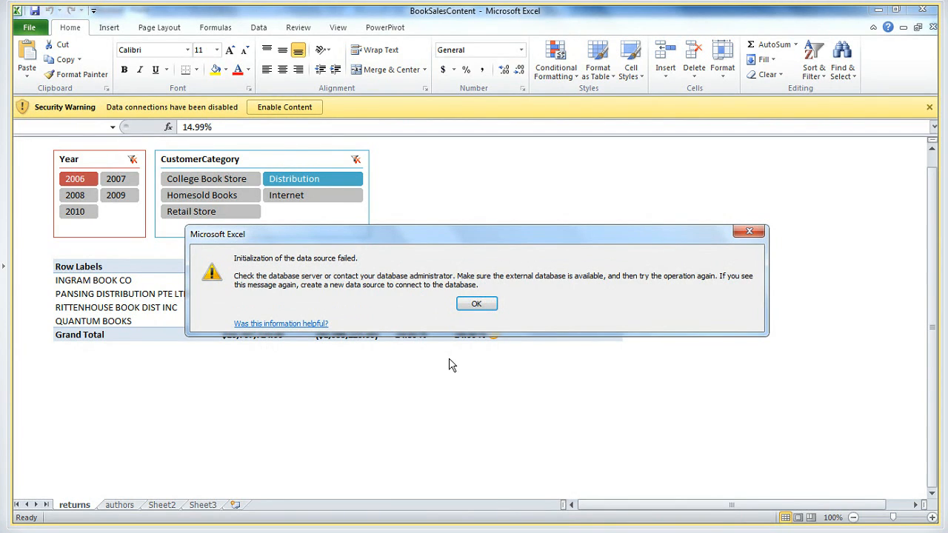
left_click(477, 304)
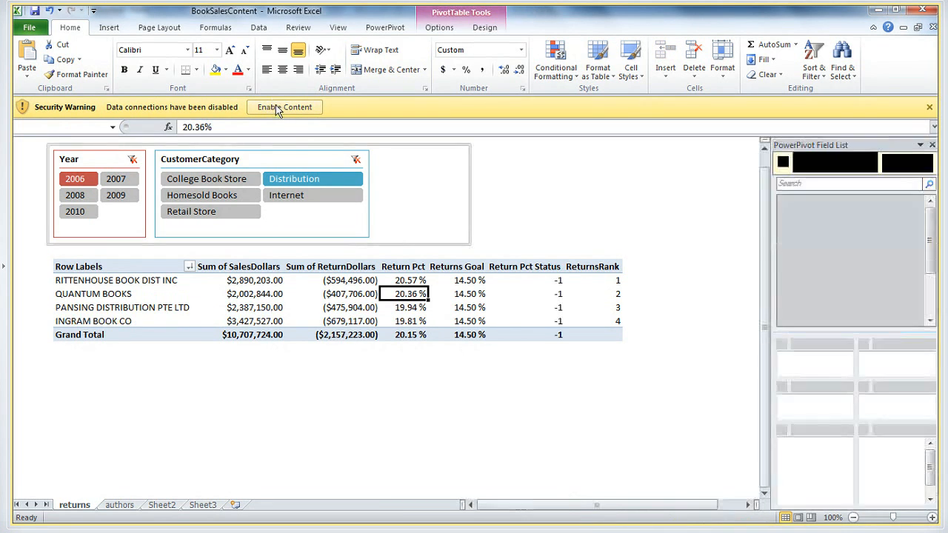
left_click(284, 107)
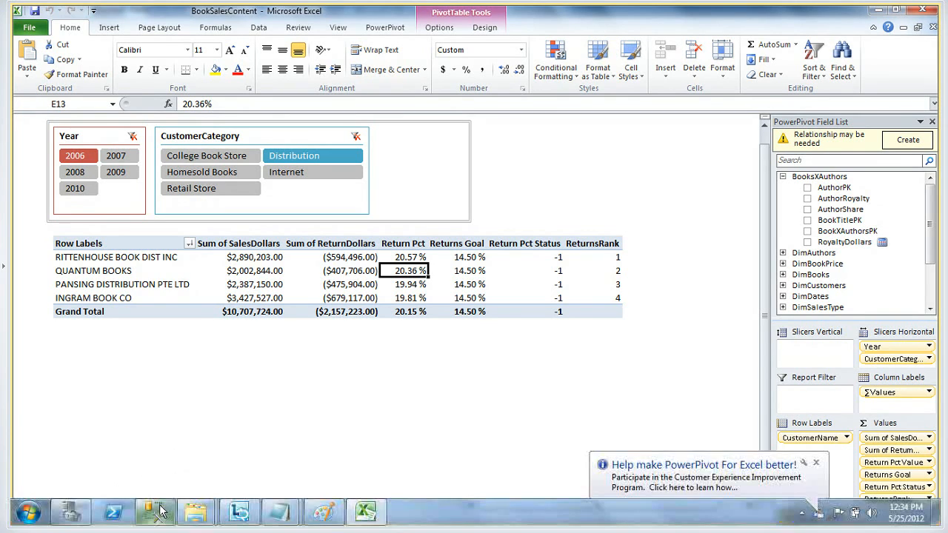
mouse_move(157, 510)
left_click(332, 366)
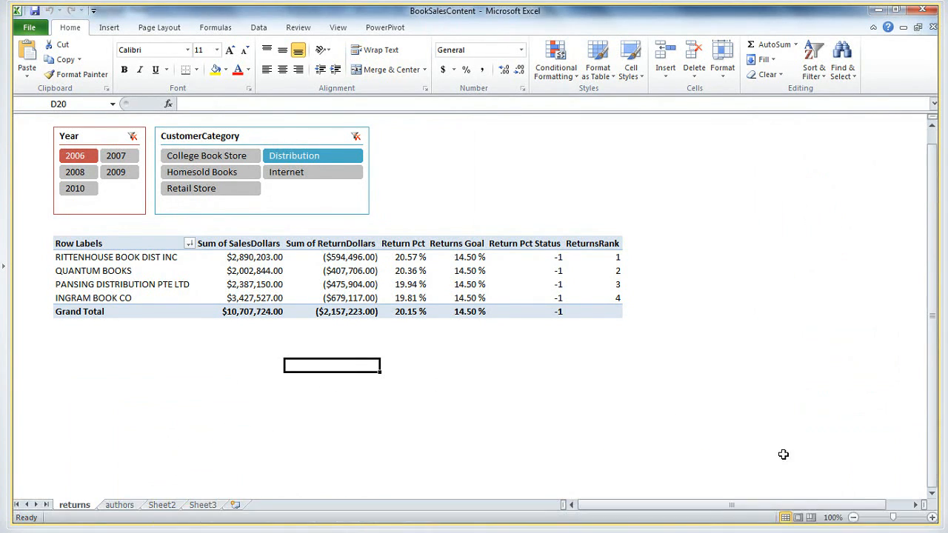
Rename Sheet2 as Mov Avg Chart
left_click(163, 506)
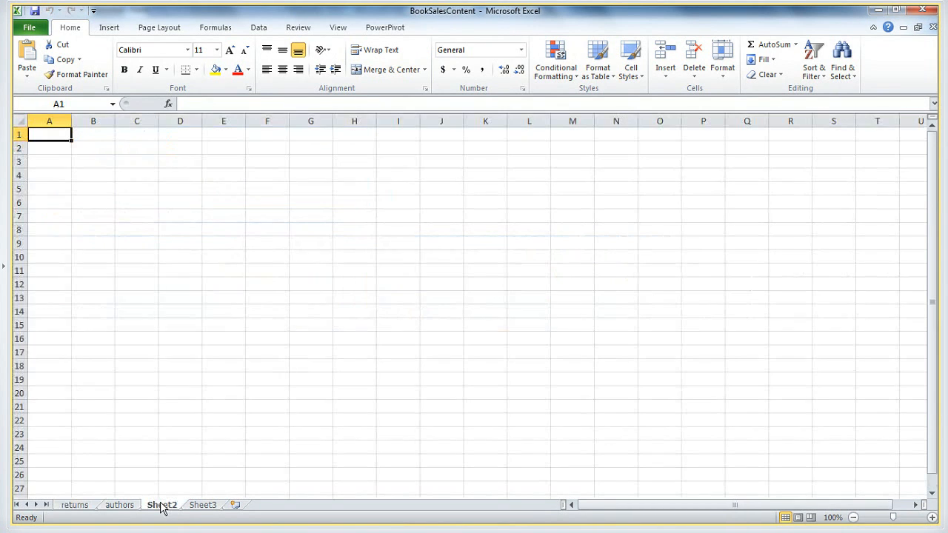
right_click(162, 507)
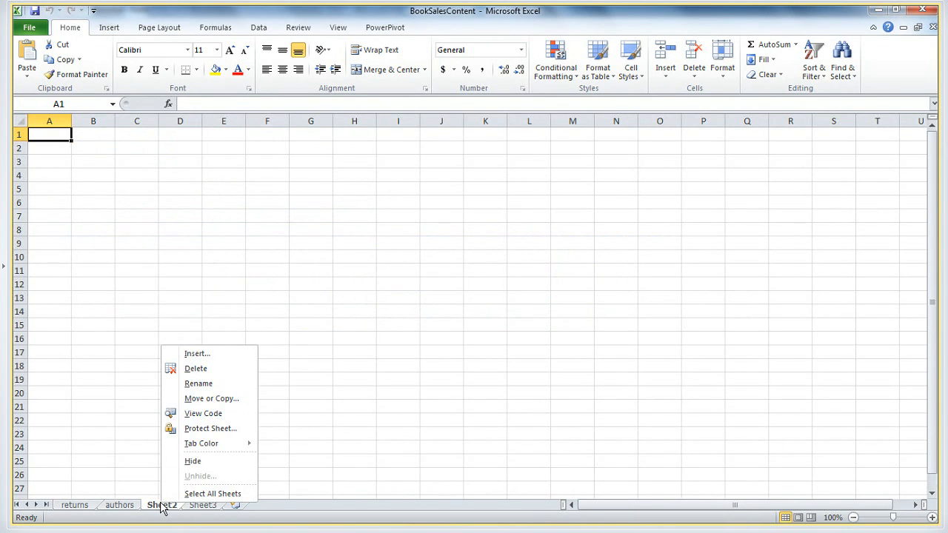
left_click(201, 383)
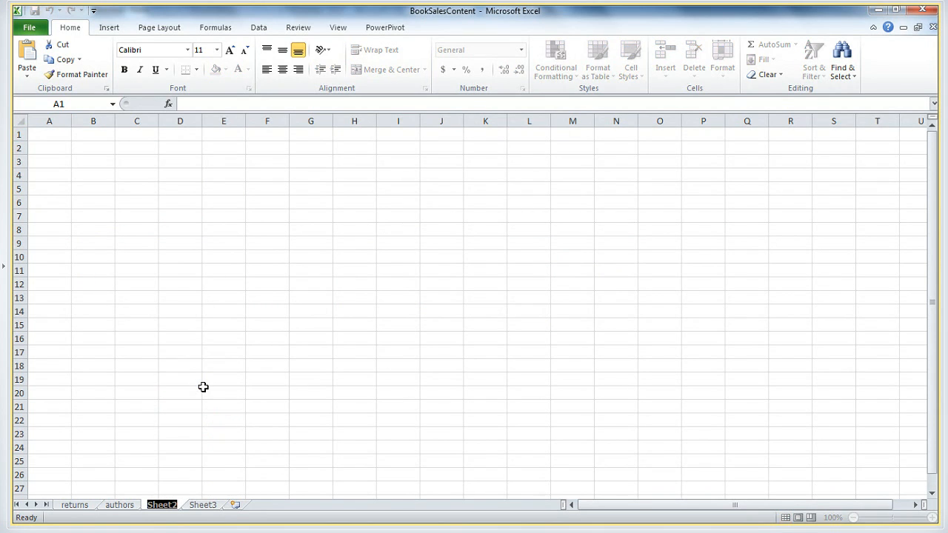
type("auth")
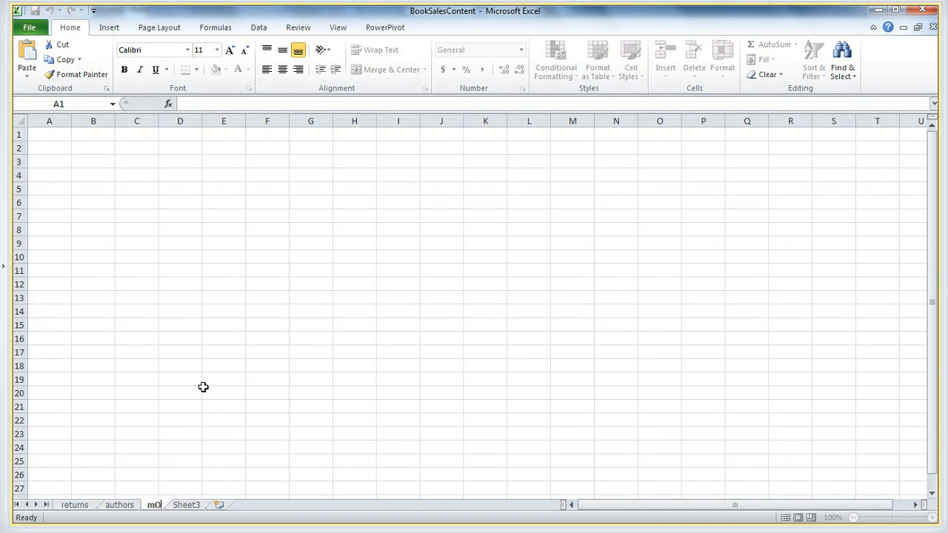
key("BackSpace")
key("BackSpace")
key("BackSpace")
key("BackSpace")
type("Mov Avg Chart")
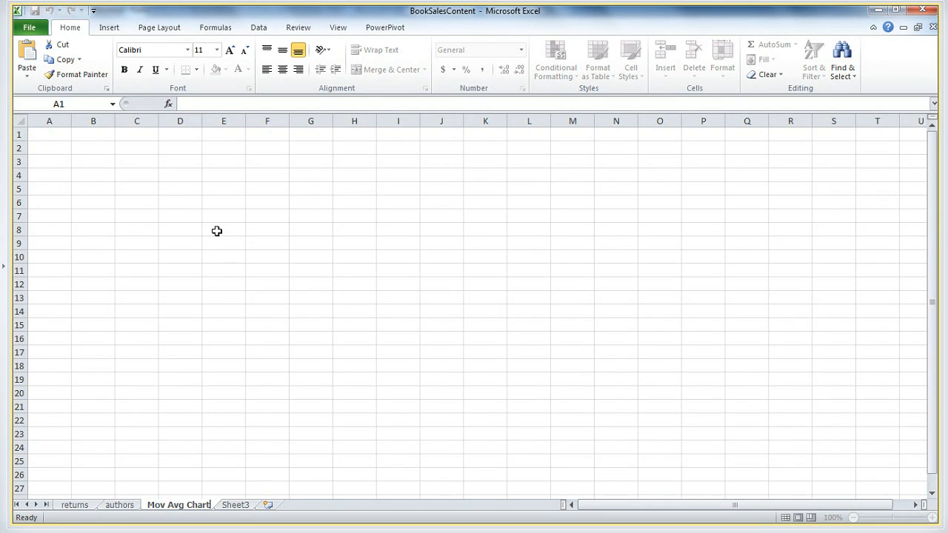
Switch to the authors sheet and select the RoyaltyDollars heading to view the pivot table's field list
left_click(119, 505)
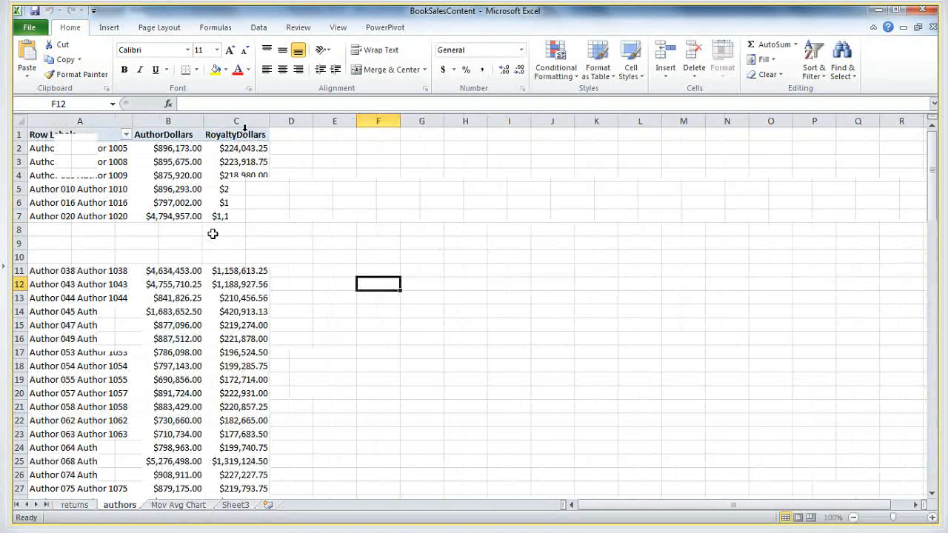
left_click(237, 136)
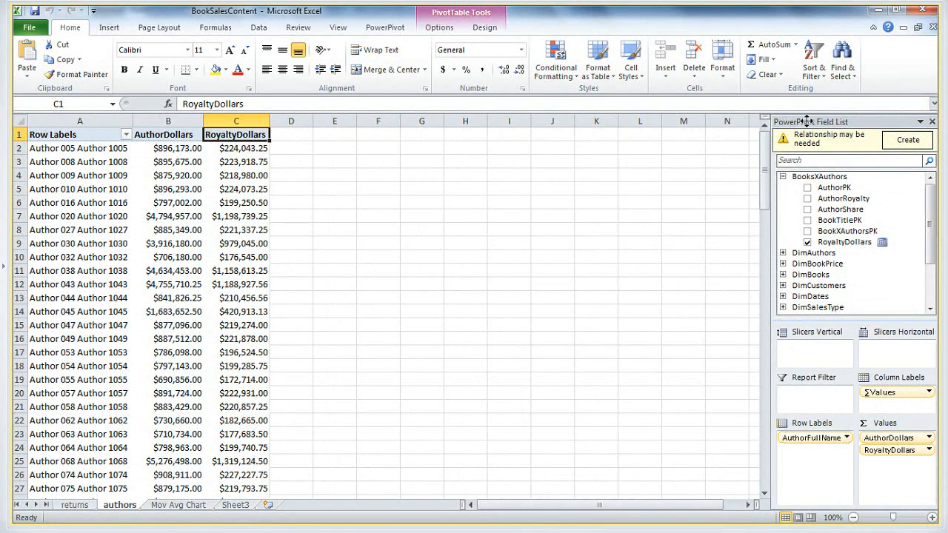
Insert a PivotTable report at cell A1 of the Mov Avg Chart sheet from the workbook's existing PowerPivot connection
left_click(186, 506)
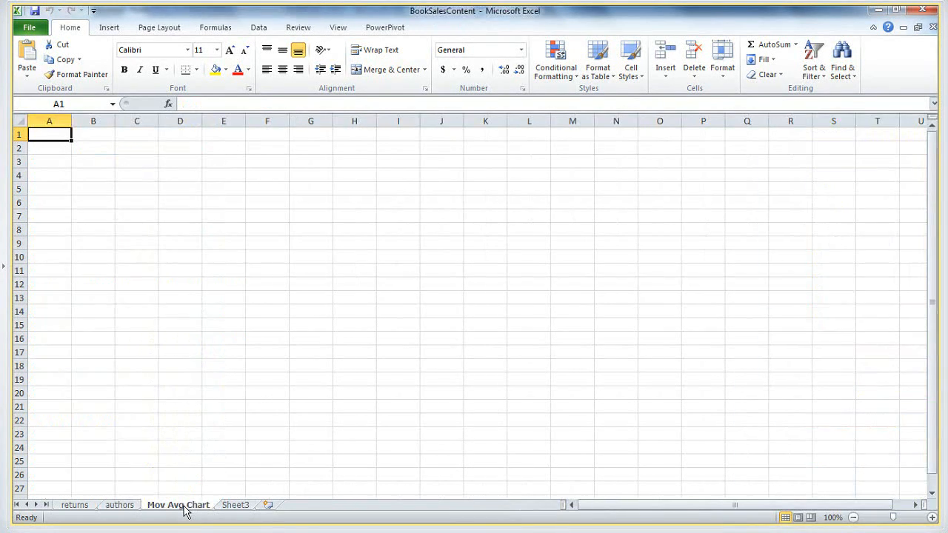
left_click(263, 29)
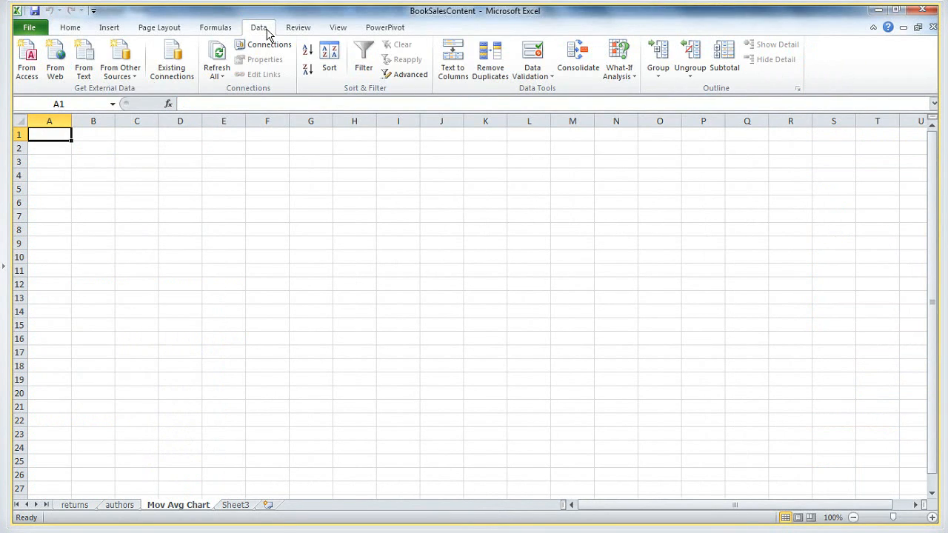
left_click(185, 65)
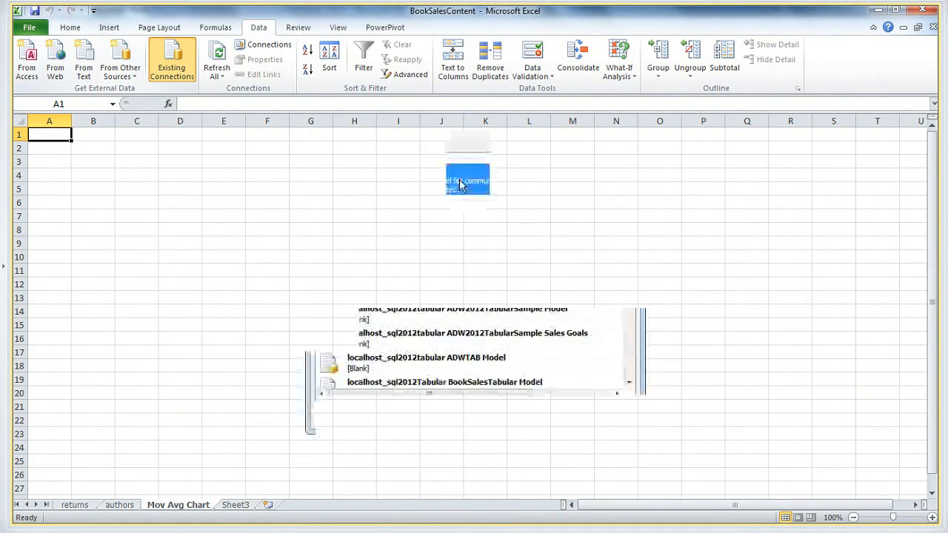
double_click(388, 181)
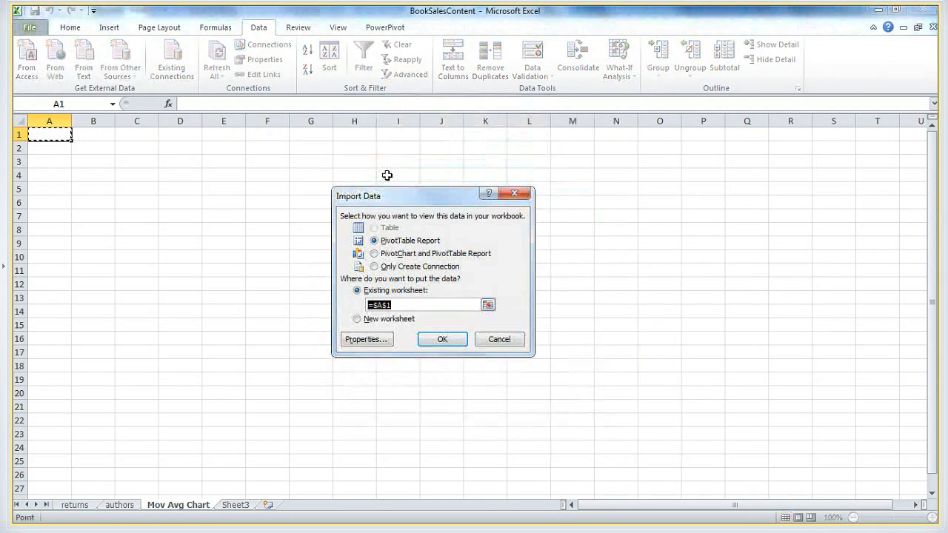
left_click(442, 340)
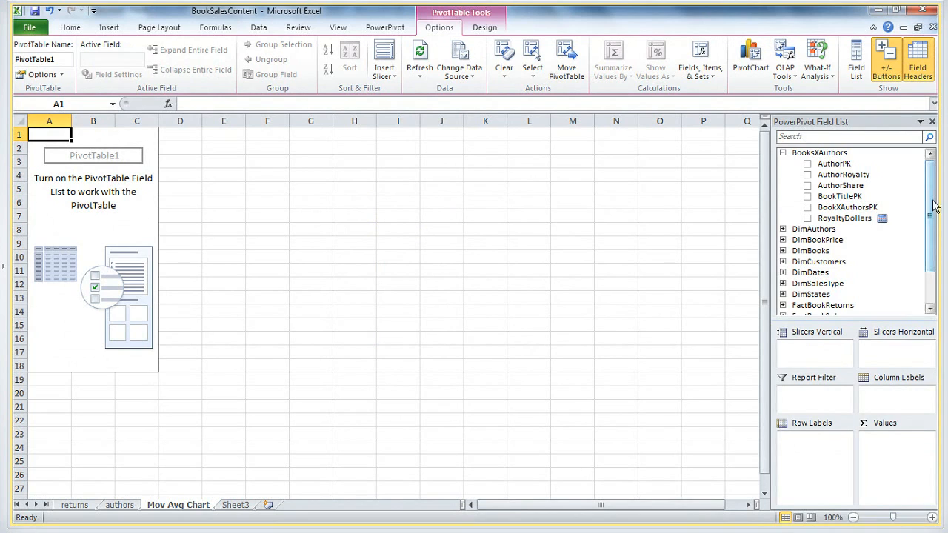
Add the Sum of SalesDollars measure from FactBookSales to the new pivot table's values
left_click_drag(934, 205, 930, 245)
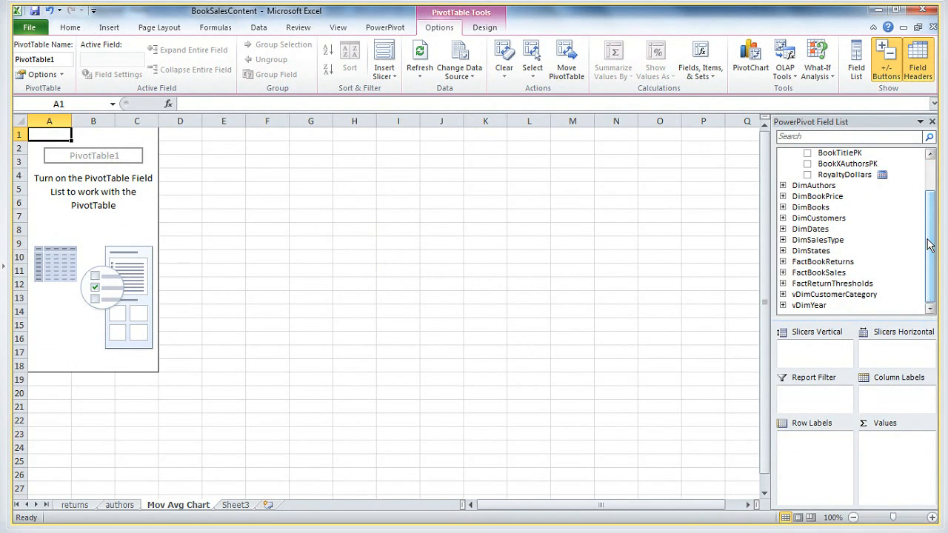
left_click(784, 274)
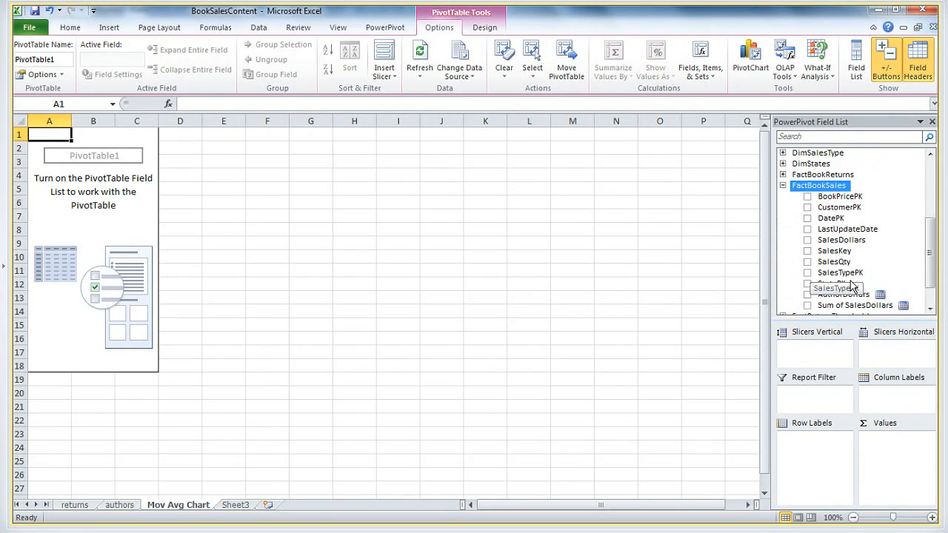
left_click(807, 306)
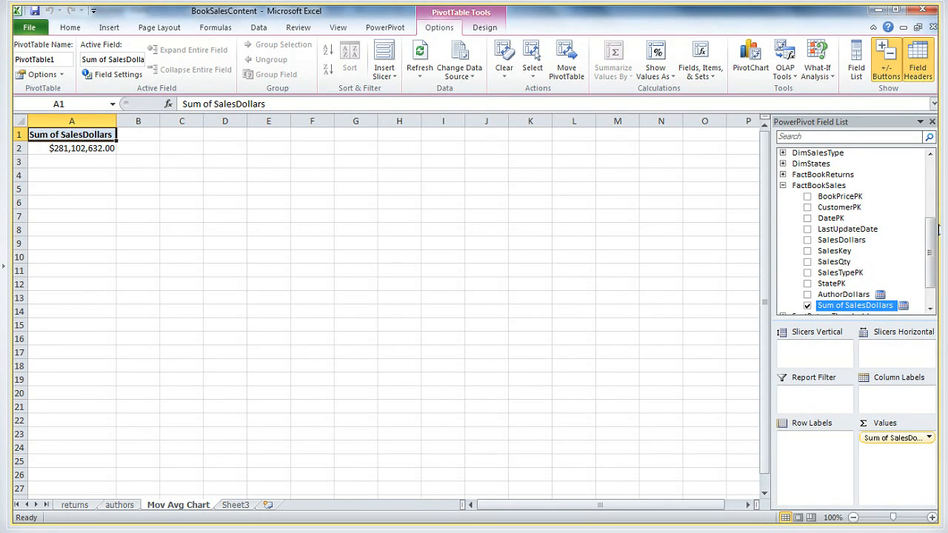
Add Year from DimDates as a vertical slicer and filter the pivot table to 2007
left_click_drag(931, 250, 932, 231)
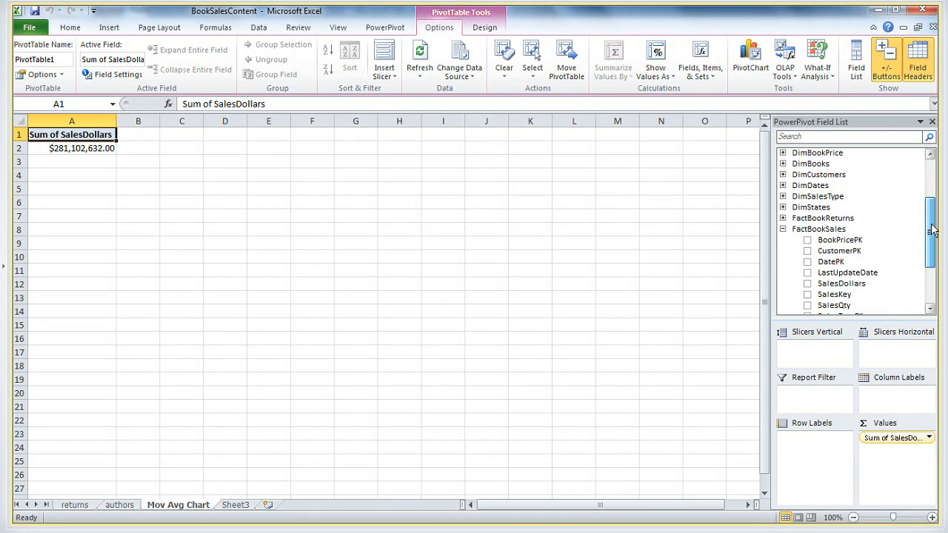
left_click(782, 185)
left_click(824, 243)
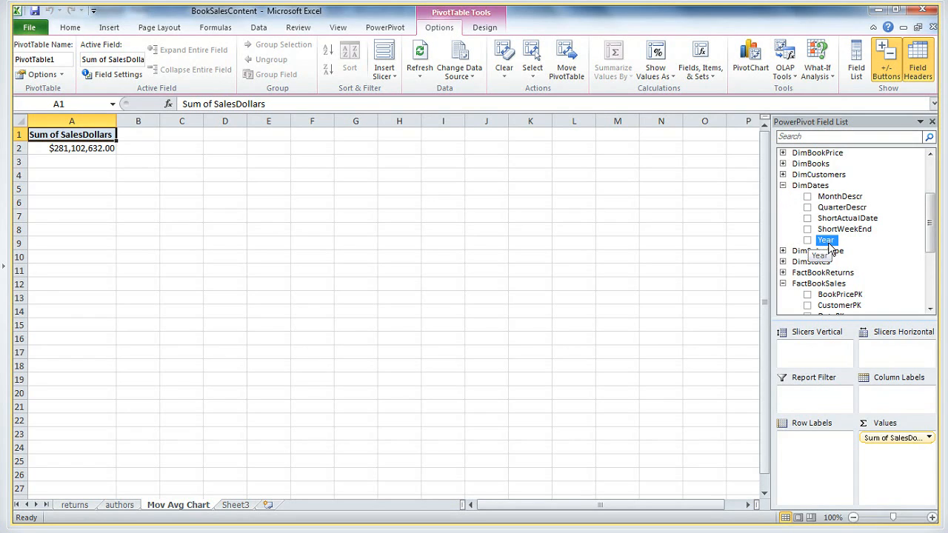
left_click_drag(829, 247, 813, 359)
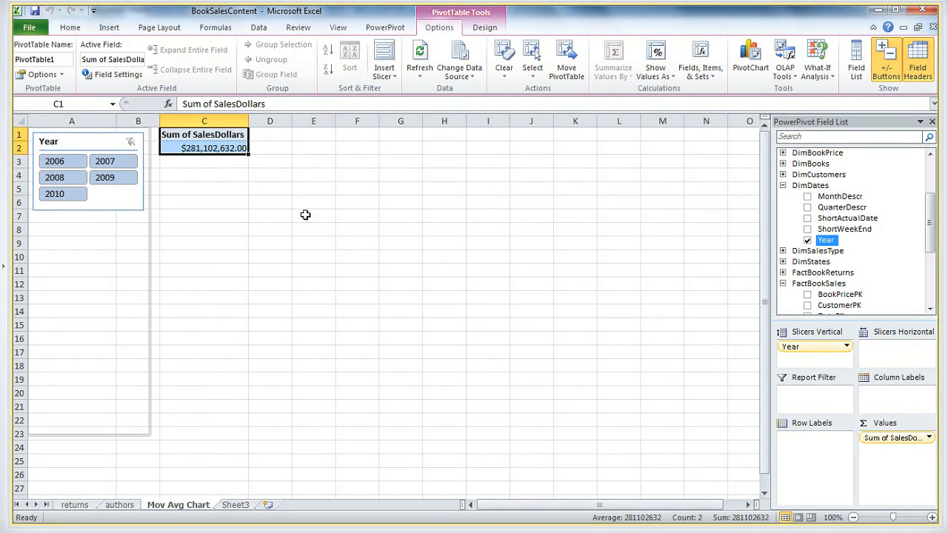
left_click(107, 163)
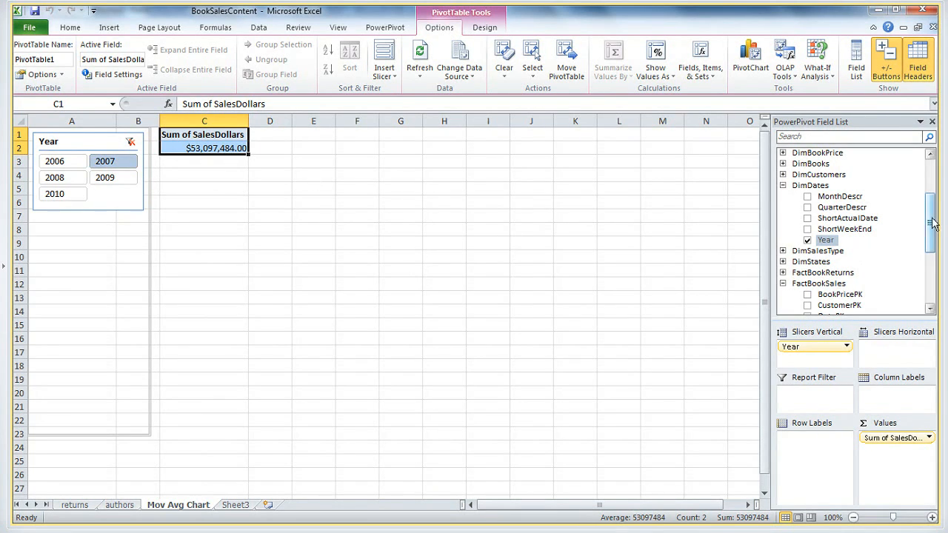
Add CustomerCategory from DimCustomers as a vertical slicer, try filtering by Internet, and clear that filter
left_click_drag(931, 226, 934, 213)
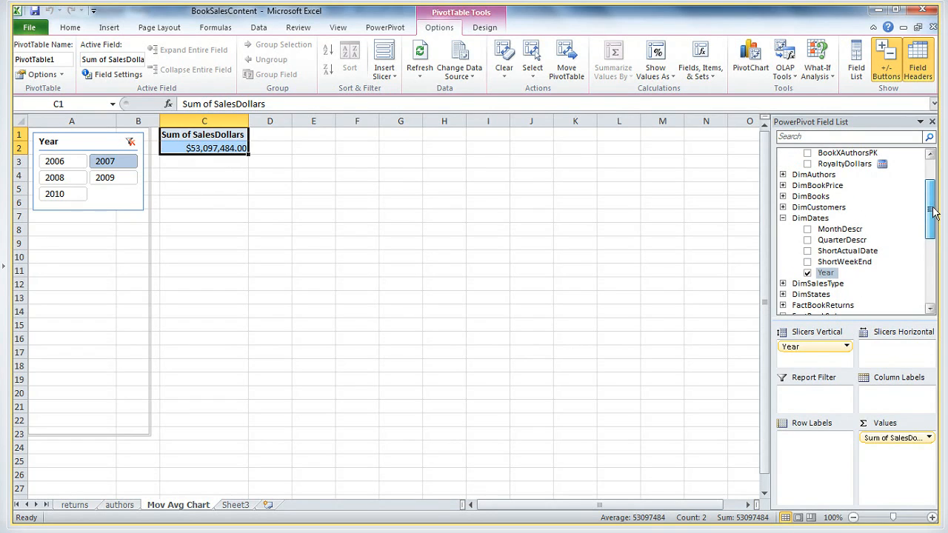
left_click(782, 207)
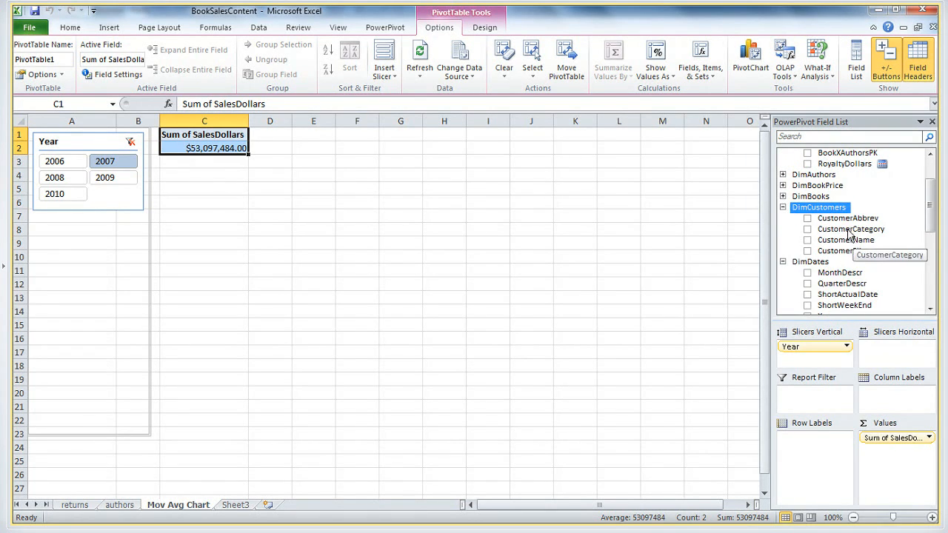
left_click_drag(852, 230, 814, 359)
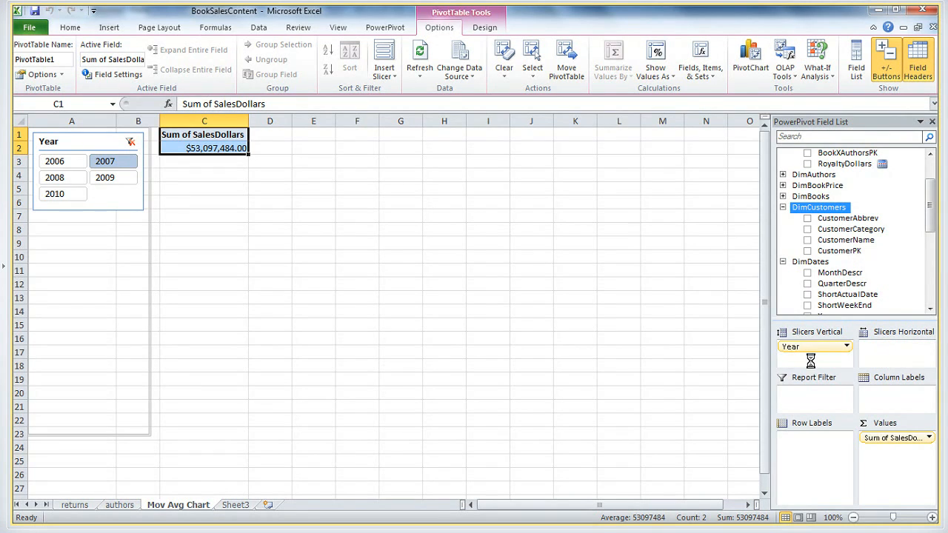
left_click(74, 282)
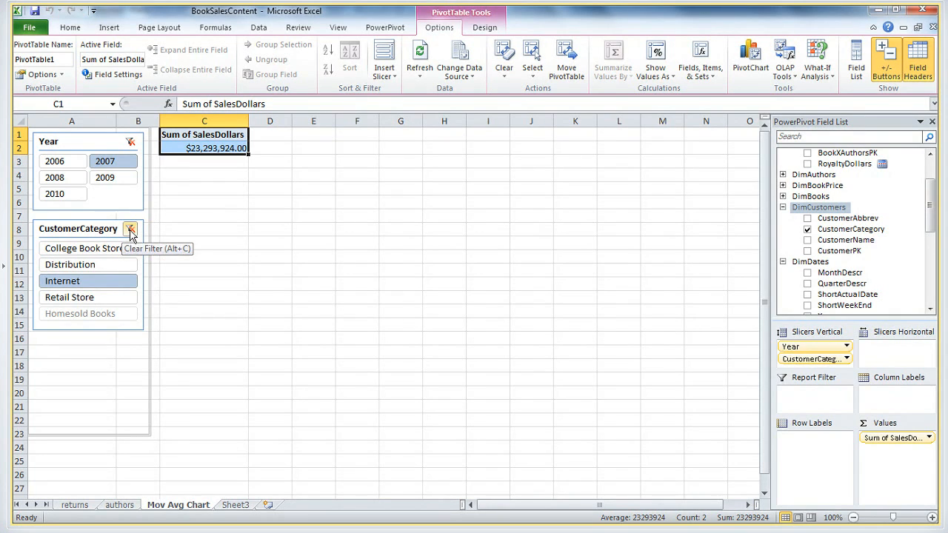
left_click(129, 230)
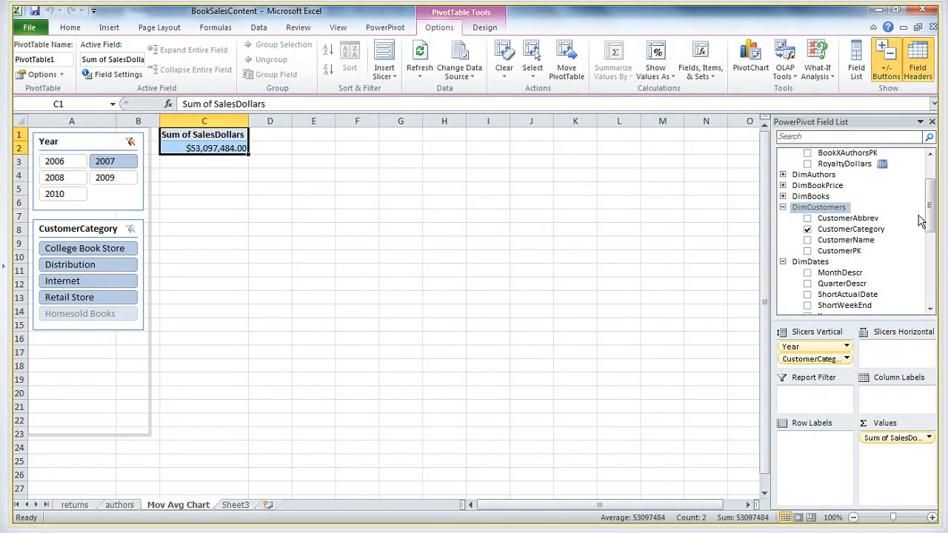
left_click_drag(931, 215, 930, 187)
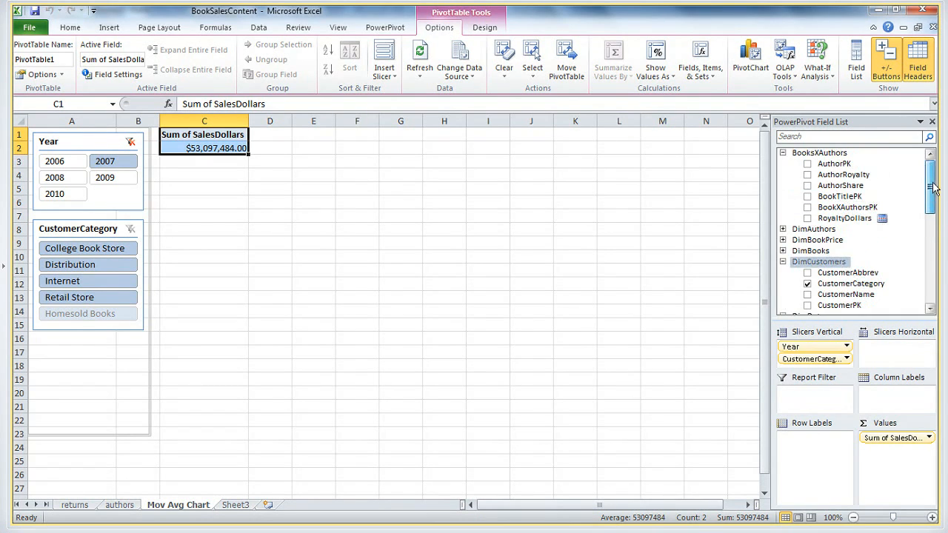
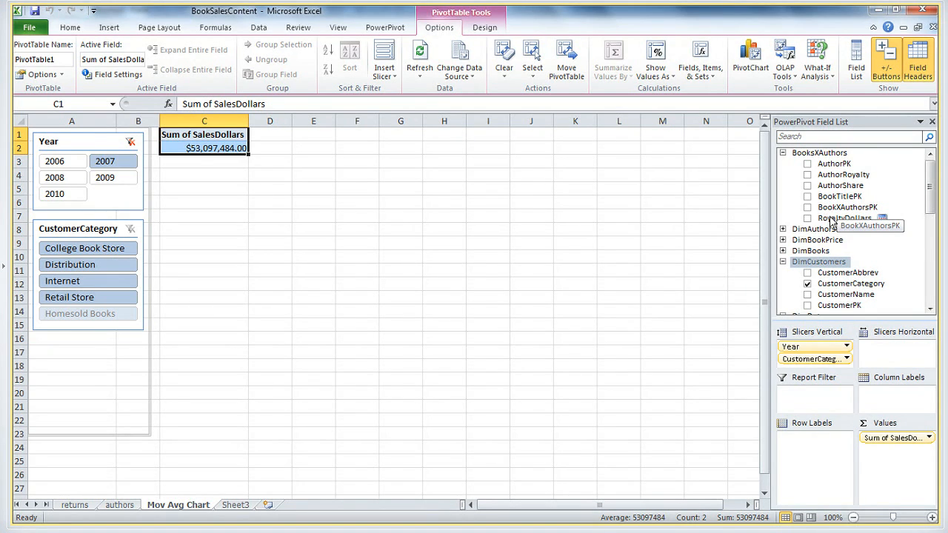
Break the sales down by MonthDescr in the row labels, try the 2008 Year filter, and return the filter to 2007
left_click(54, 177)
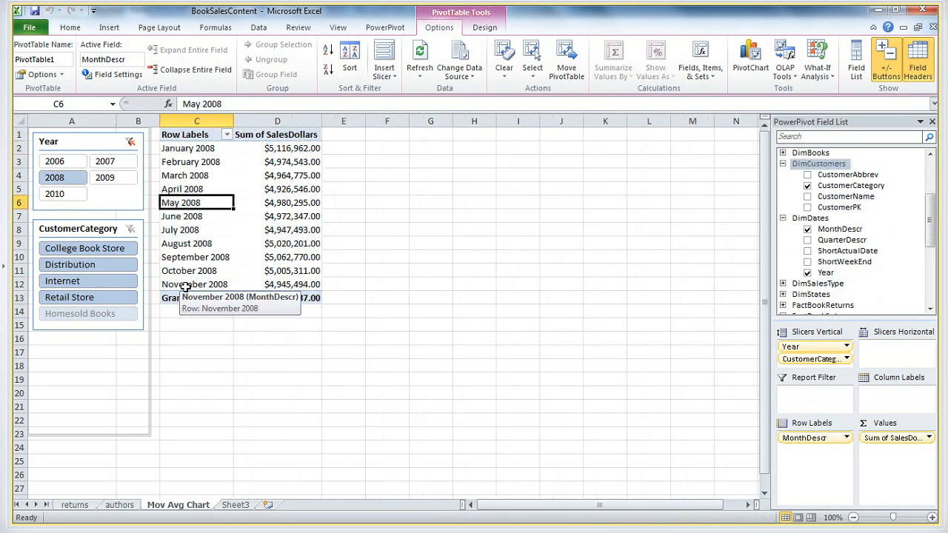
left_click(194, 285)
left_click(189, 150)
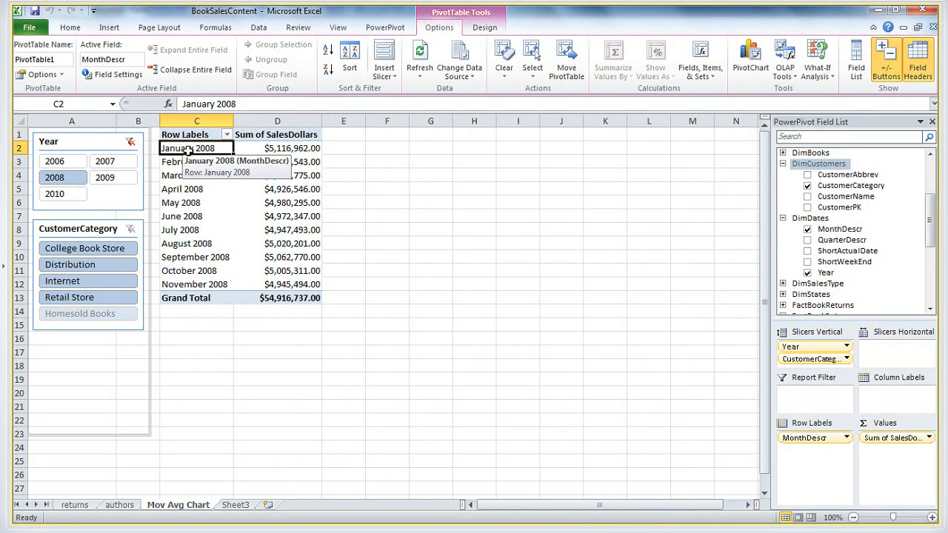
left_click(105, 160)
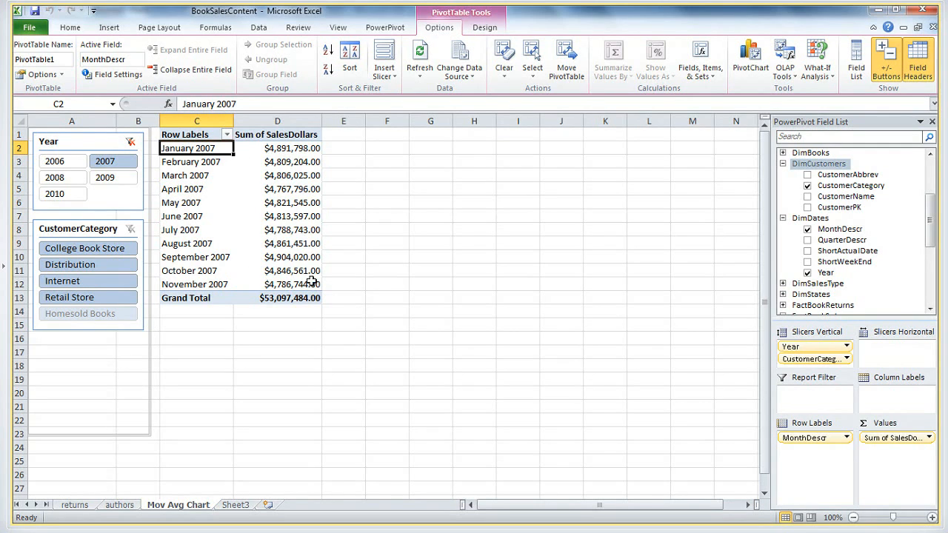
Examine the April and March 2007 sales figures in the pivot table as a basis for a moving average
mouse_move(304, 280)
left_click(205, 193)
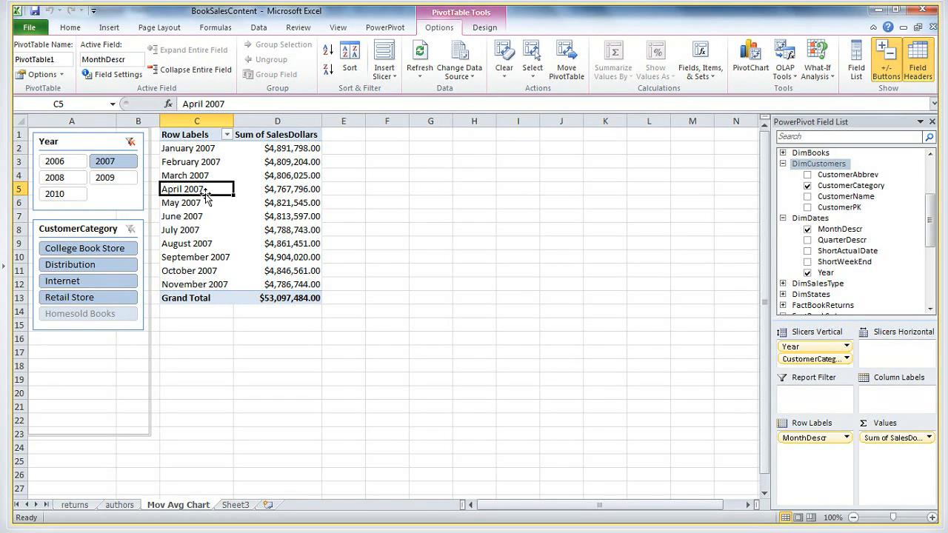
left_click(296, 191)
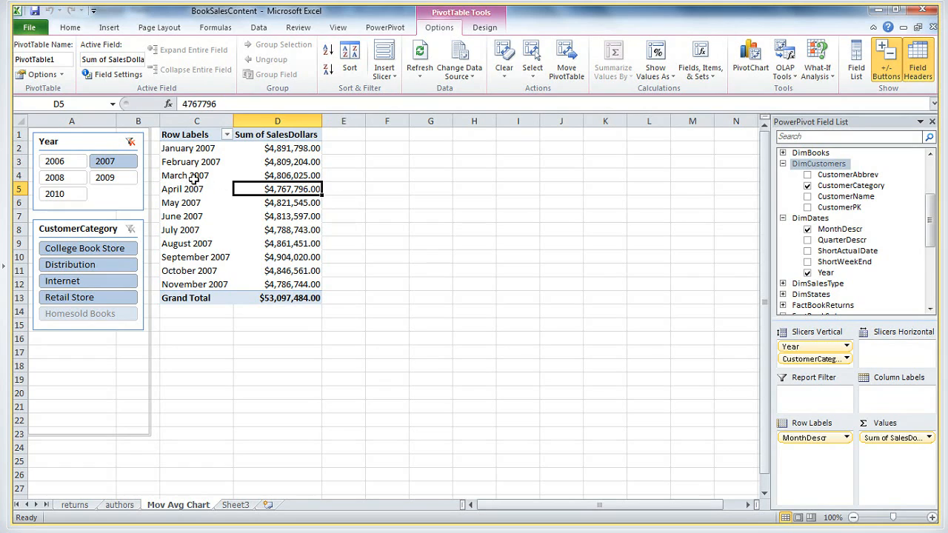
left_click(299, 175)
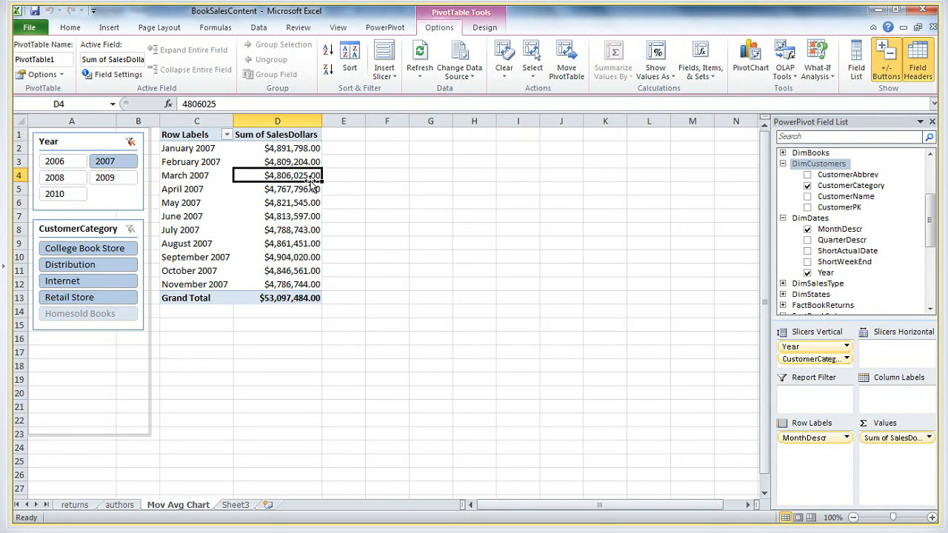
mouse_move(301, 178)
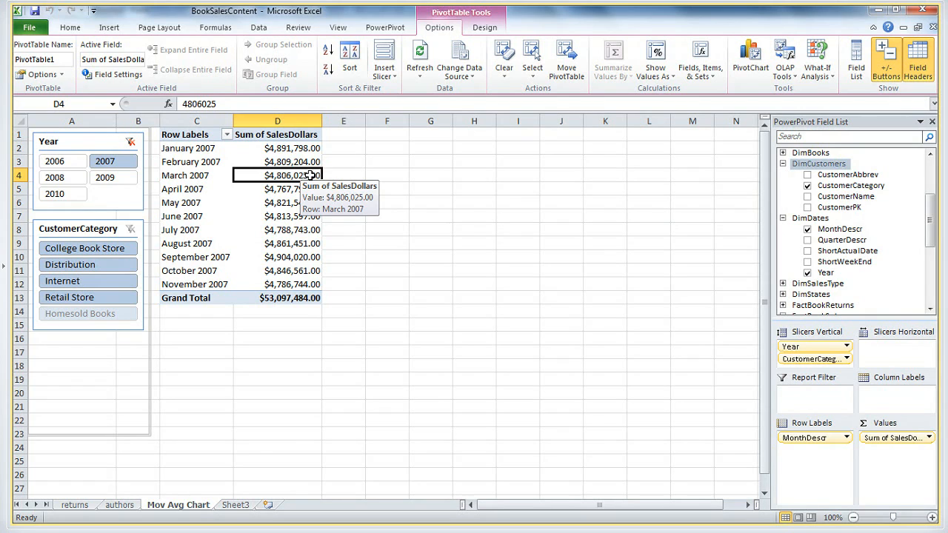
Switch to the untitled Paint diagram and close it without saving
key("alt+Tab")
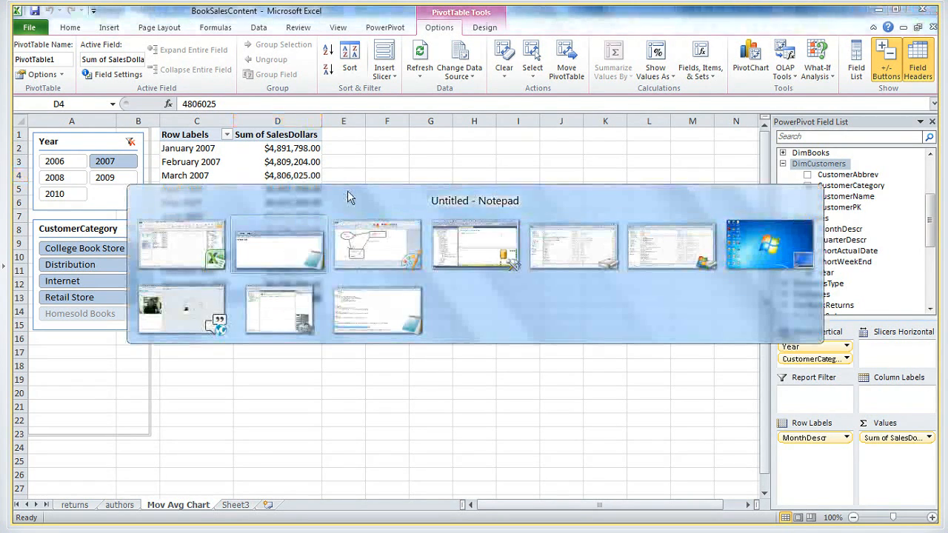
key("alt+Tab")
key("alt+Tab")
key("alt+Tab")
key("alt+Tab")
key("alt+Tab")
key("alt+Tab")
key("alt+Tab")
key("alt+Tab")
key("alt+Tab")
key("alt+Tab")
key("alt+Tab")
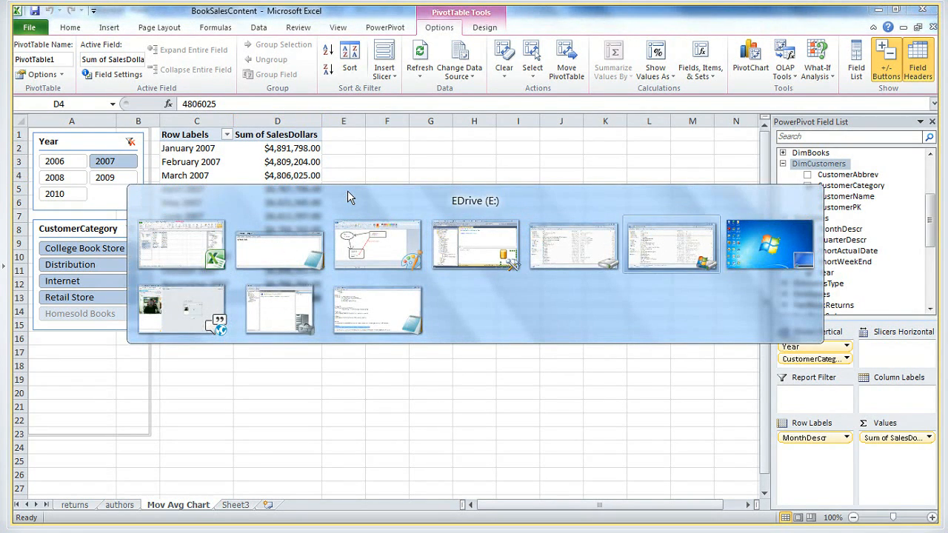
key("alt+Tab")
key("alt+Tab")
key("alt+Tab")
key("alt+Tab")
key("alt+Tab")
key("alt+Tab")
key("alt+Tab")
key("alt+Tab")
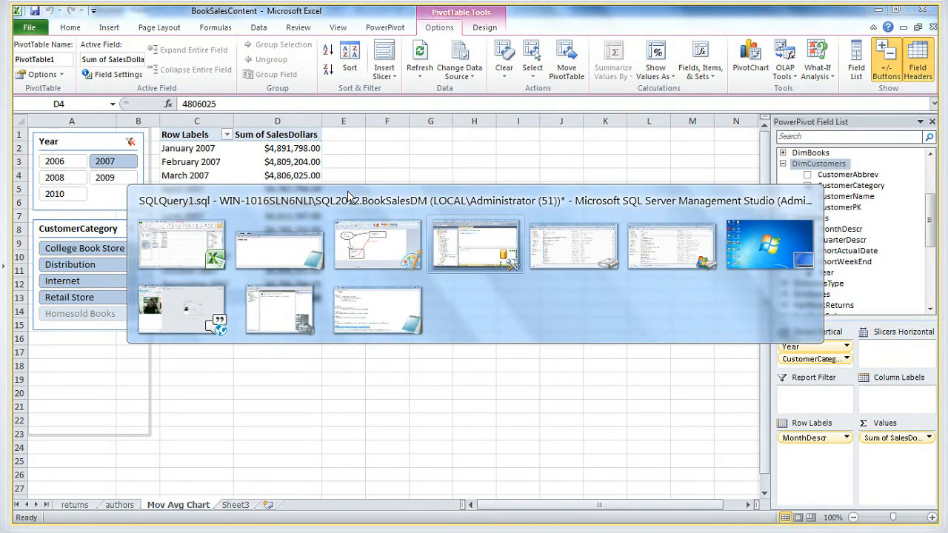
key("alt+Tab")
key("alt+Tab")
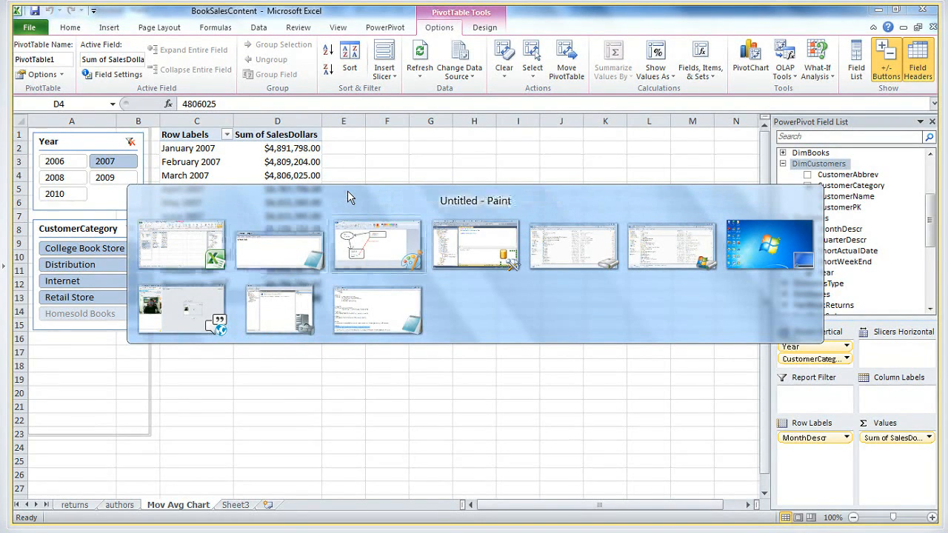
left_click(925, 11)
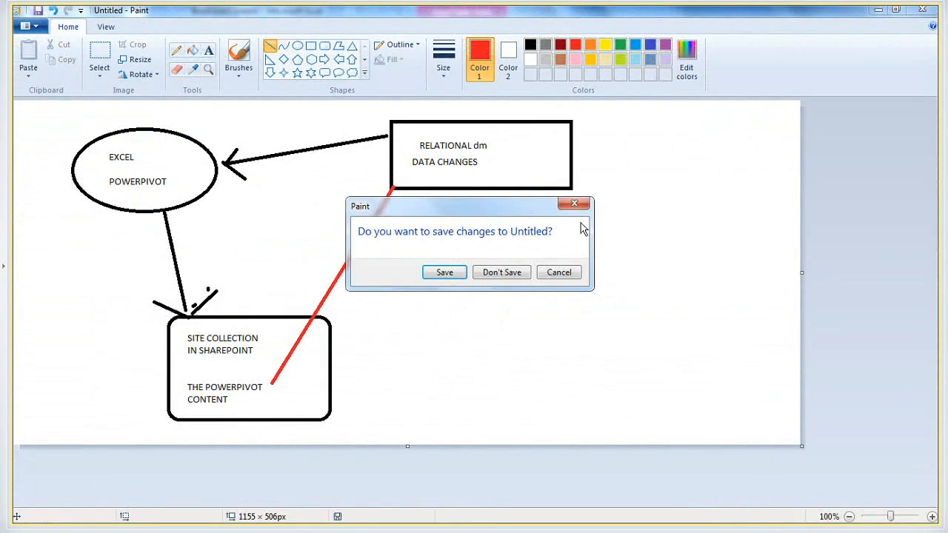
left_click(505, 275)
Switch to the untitled Notepad note and close it without saving
key("alt+Tab")
key("alt+Tab")
key("alt+Tab")
key("alt+Tab")
key("alt+Tab")
key("alt+Tab")
key("alt+Tab")
key("alt+Tab")
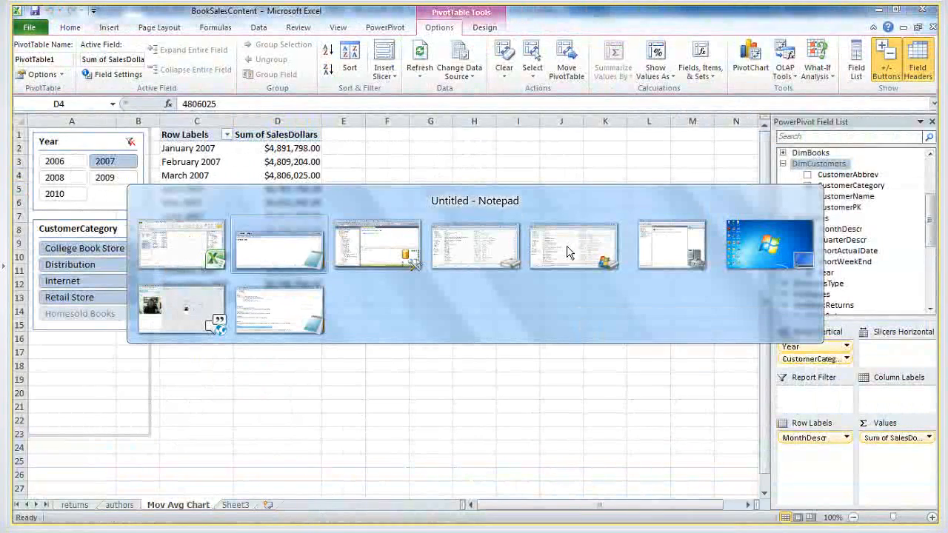
key("alt+Tab")
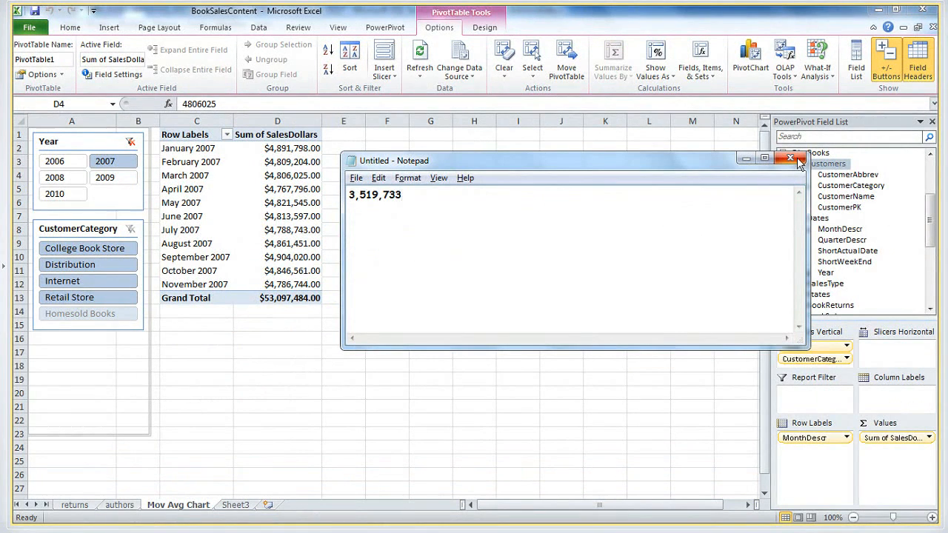
left_click(799, 158)
left_click(517, 276)
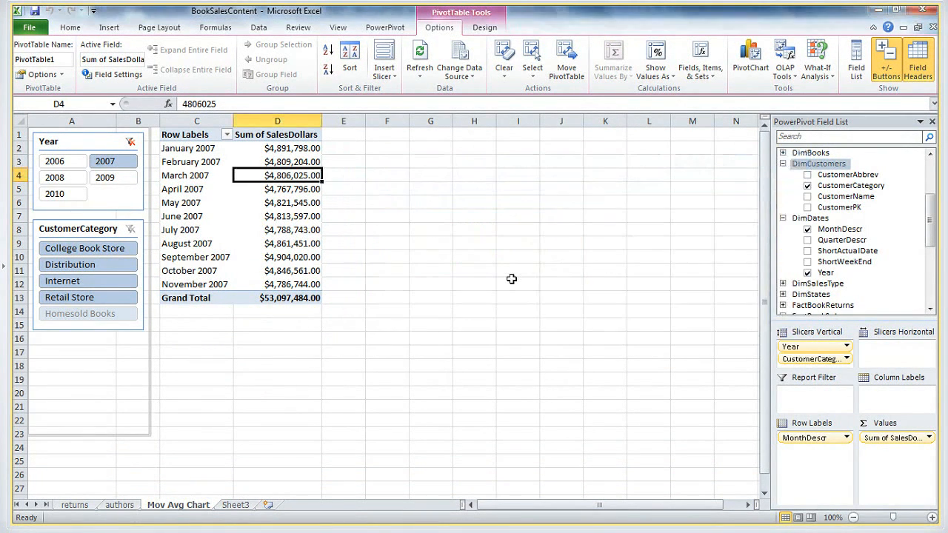
Switch to the File Explorer window showing OS (C:) and close it
key("alt+Tab")
key("alt+Tab")
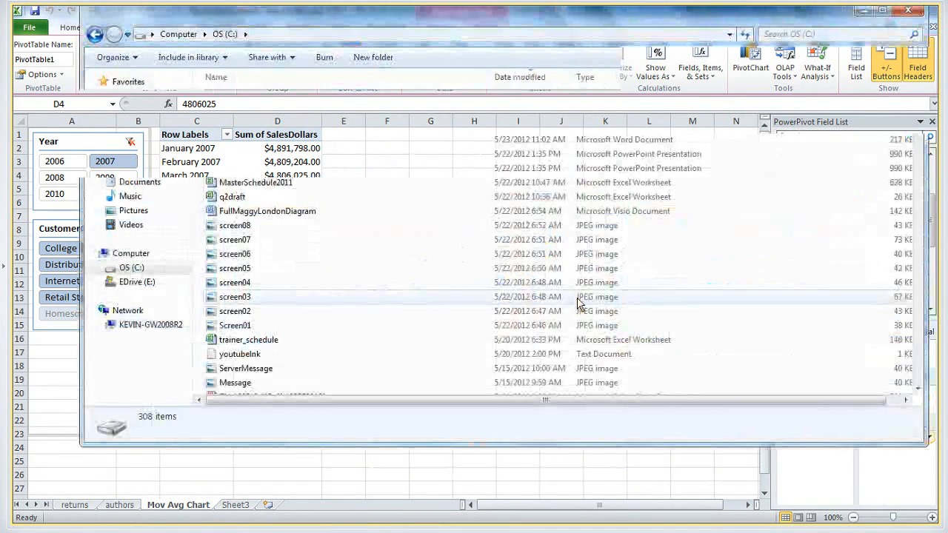
left_click(908, 11)
Switch to DemoDaxCode in Notepad and examine how the Moving Avg formula uses AverageSales, StartMonth and EndMonth
key("alt+Tab")
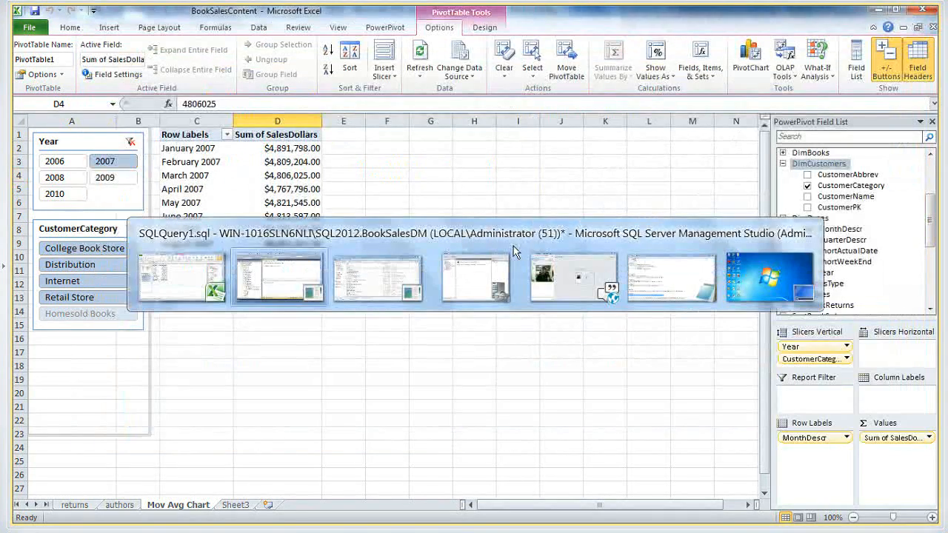
key("alt+Tab")
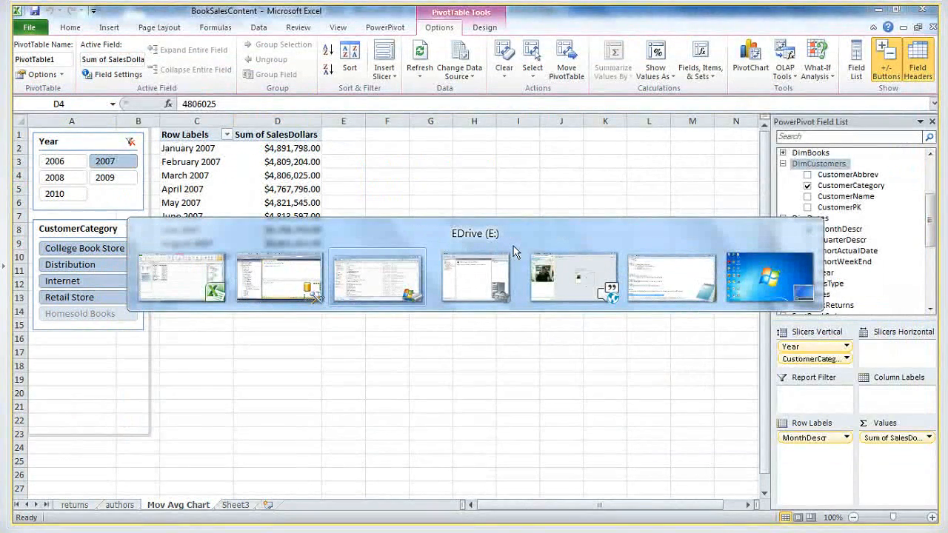
key("alt+Tab")
key("alt+Tab")
key("alt+Tab")
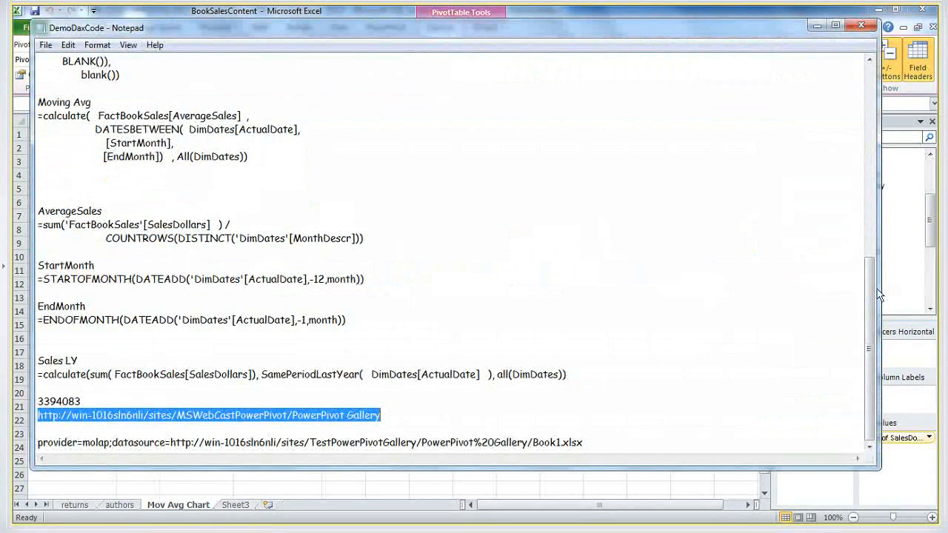
left_click_drag(871, 294, 848, 292)
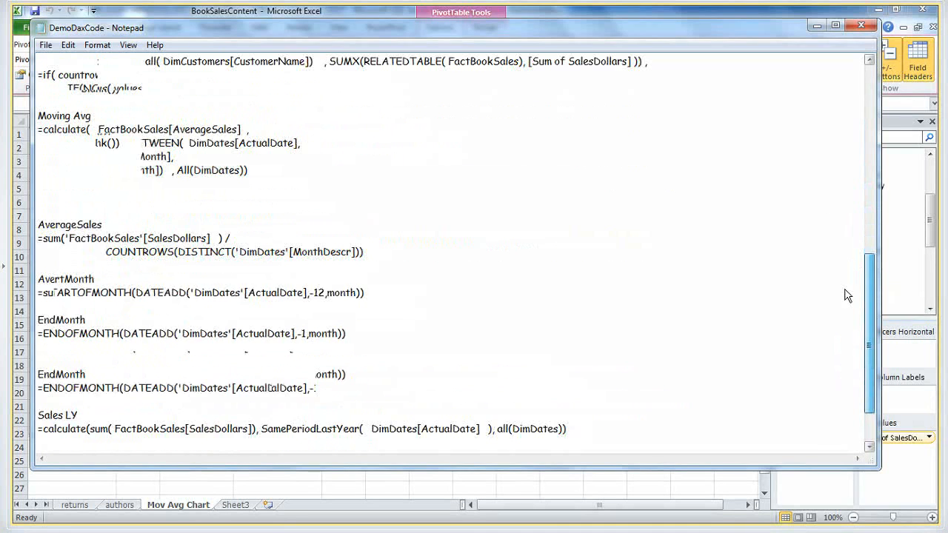
left_click(306, 184)
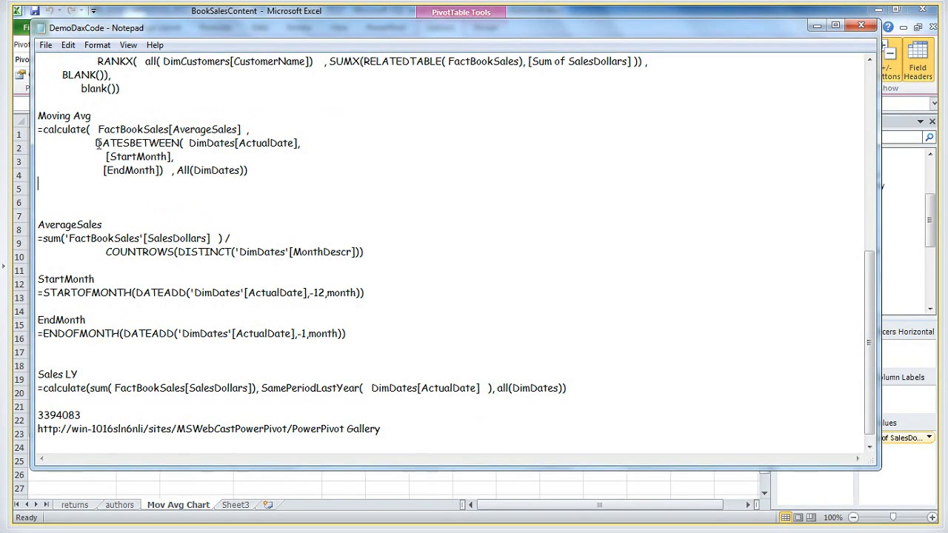
double_click(175, 129)
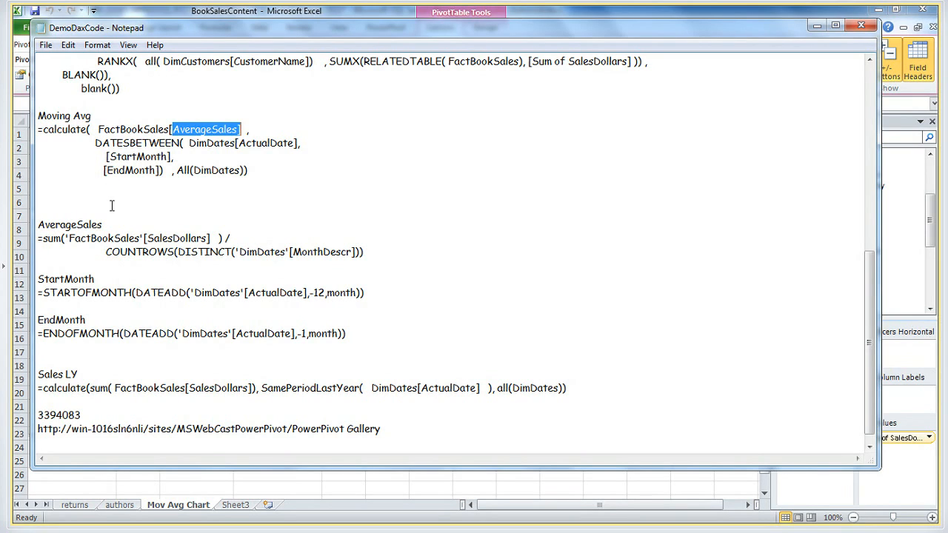
left_click_drag(108, 156, 153, 156)
left_click(112, 173)
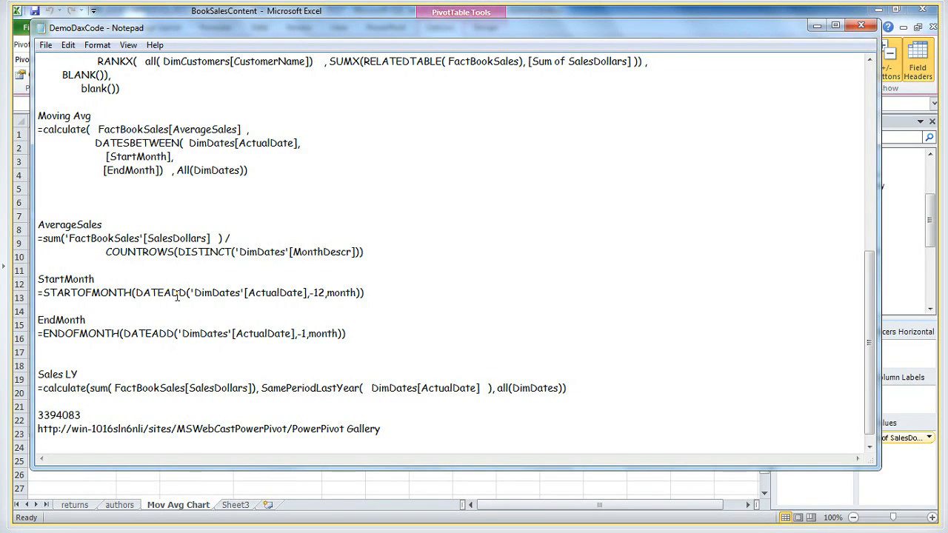
Examine the month offsets in the EndMonth and StartMonth formulas
left_click_drag(353, 334, 283, 333)
left_click(326, 292)
left_click_drag(376, 293, 310, 292)
left_click(113, 320)
Switch back to Excel, start a new measure in the FactBookSales table, and name it StartMonth
key("alt+Tab")
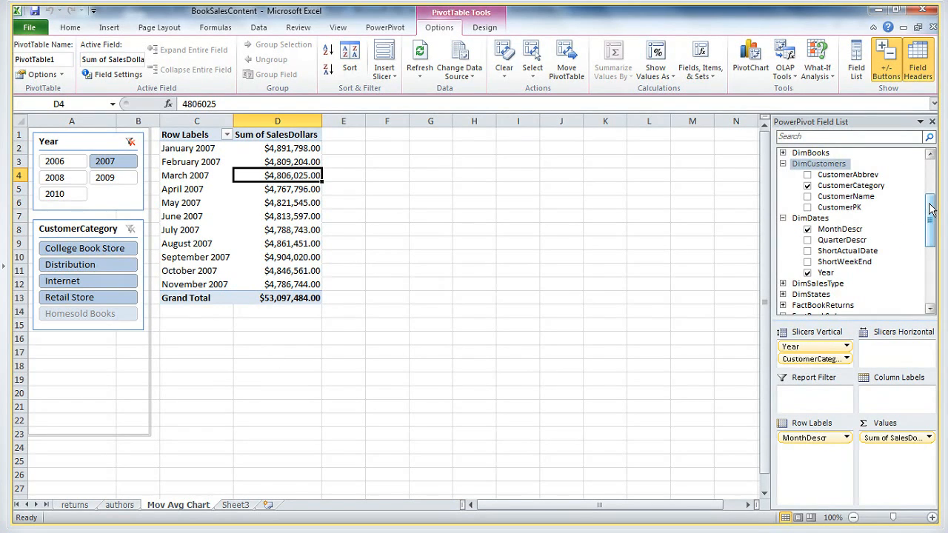
left_click_drag(932, 209, 923, 252)
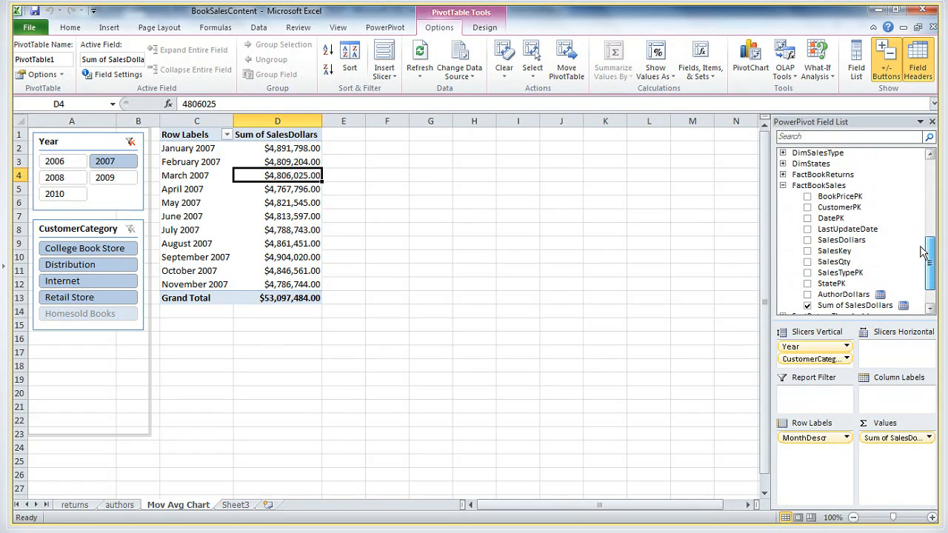
left_click(816, 188)
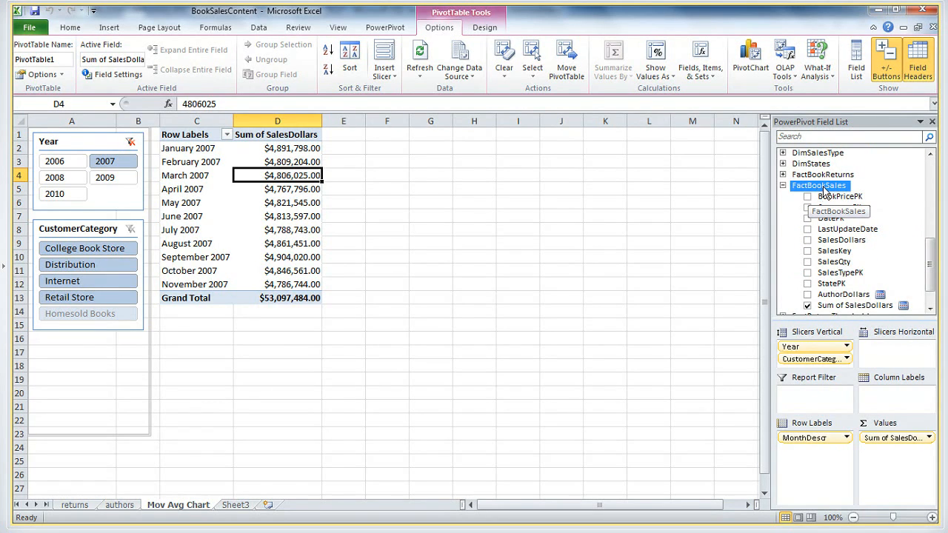
right_click(824, 190)
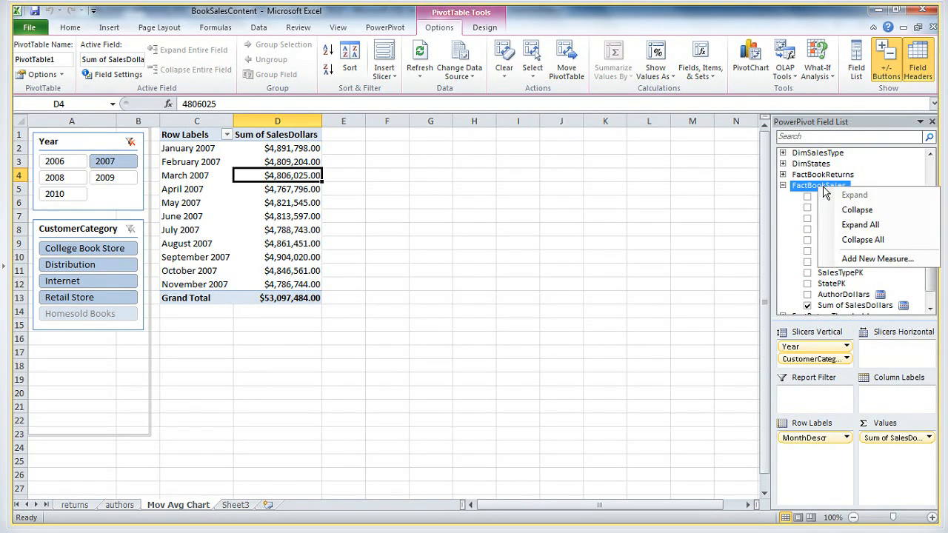
left_click(840, 263)
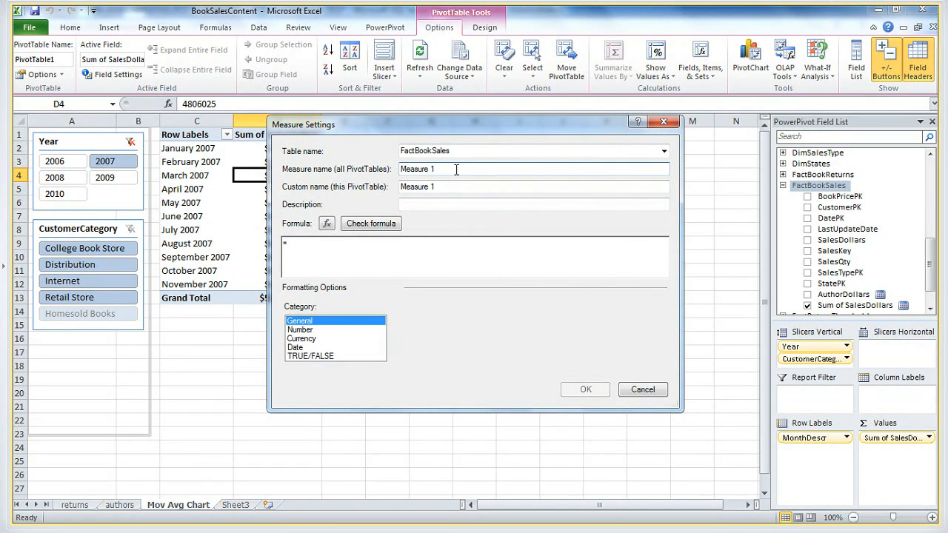
left_click_drag(455, 169, 331, 166)
type("StartMonth")
Copy =STARTOFMONTH(DATEADD('DimDates'[ActualDate],-12,month)) from the DemoDaxCode notes into the StartMonth measure's formula, check it, and create the measure
key("alt+Tab")
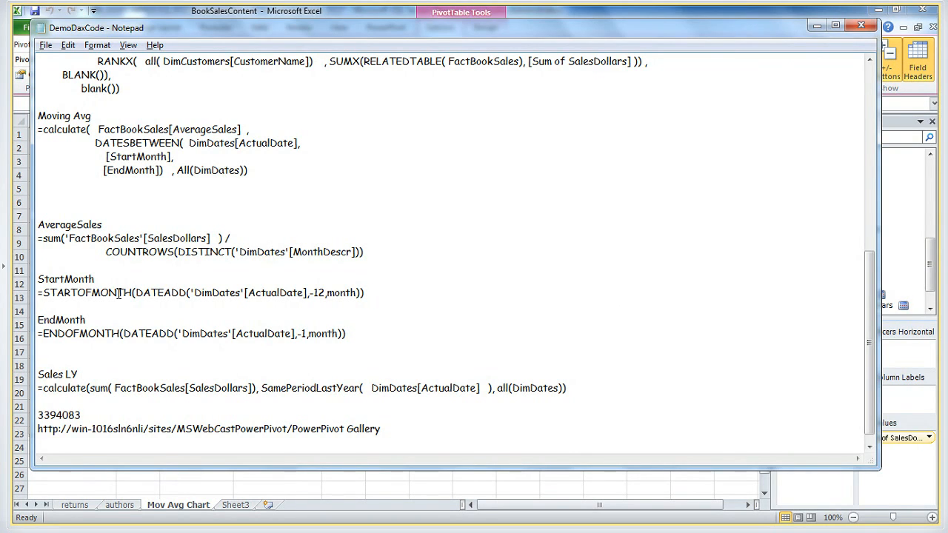
left_click(318, 293)
left_click_drag(141, 292, 168, 293)
left_click(353, 292)
left_click(118, 292)
left_click_drag(366, 292, 30, 293)
key("ctrl+c")
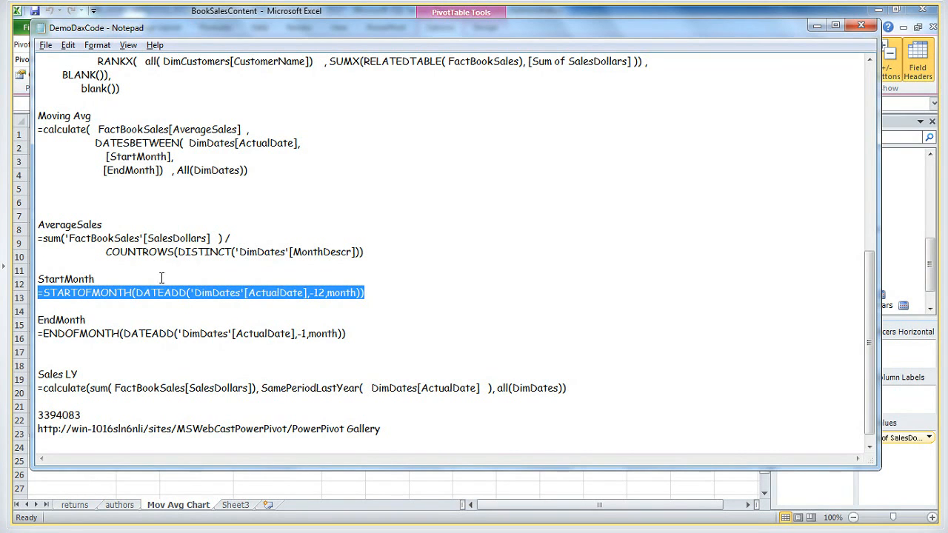
key("alt+Tab")
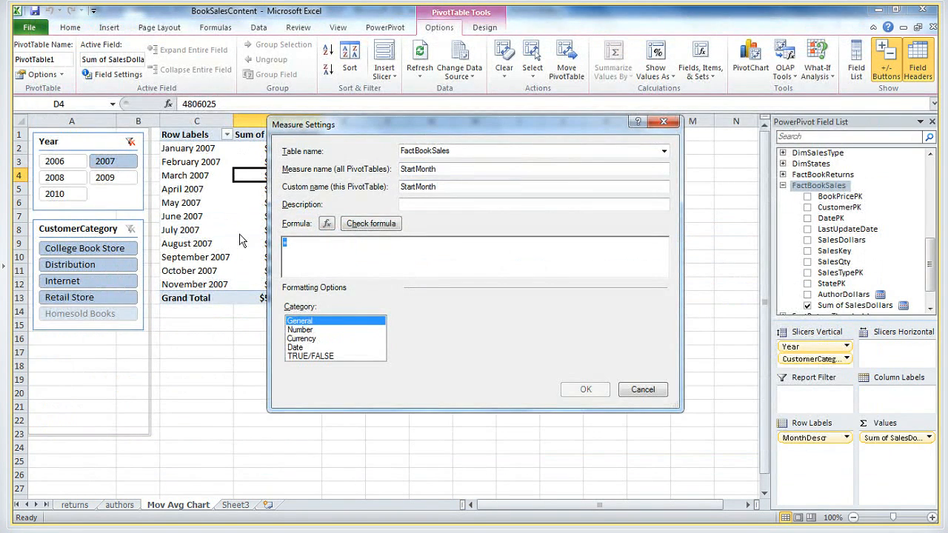
key("ctrl+v")
left_click(371, 228)
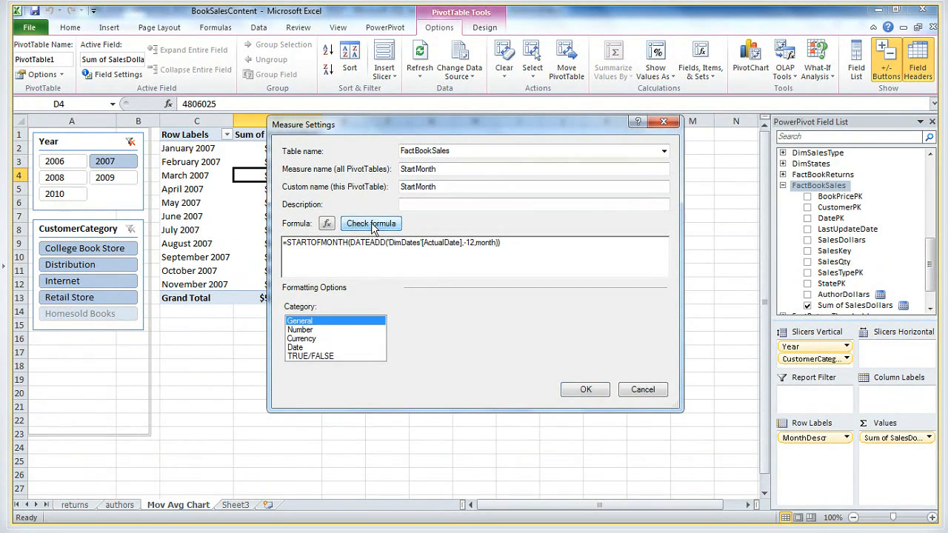
left_click(585, 458)
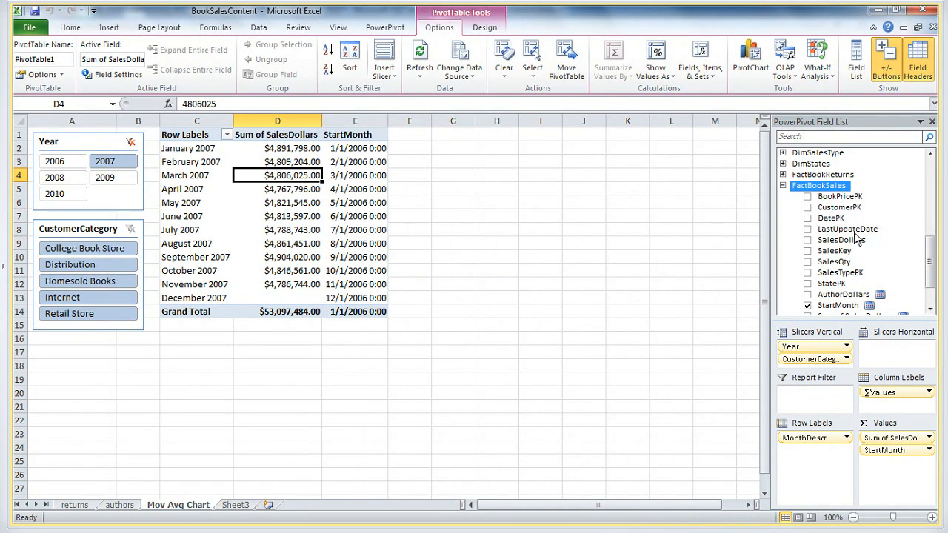
Compare the April 2007 row's sales amount with its StartMonth date in the pivot table
mouse_move(376, 202)
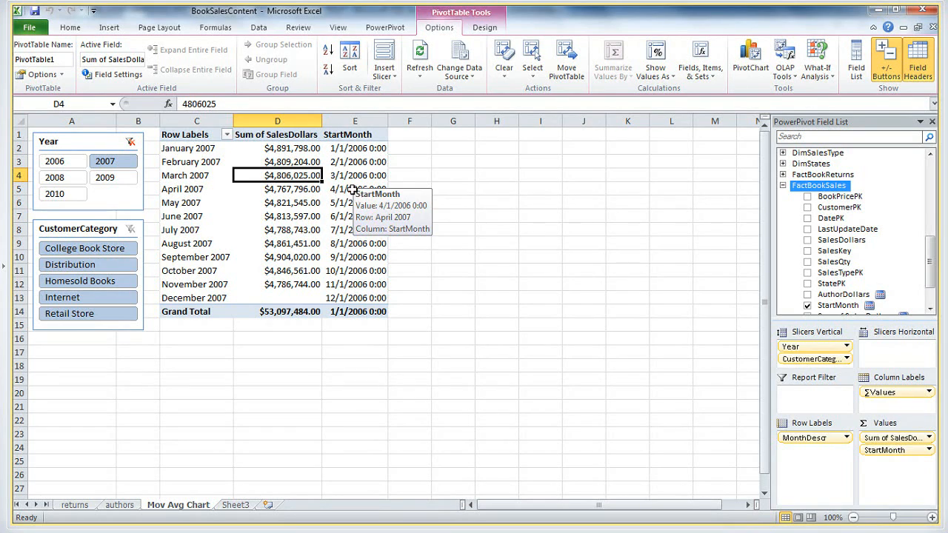
left_click(277, 188)
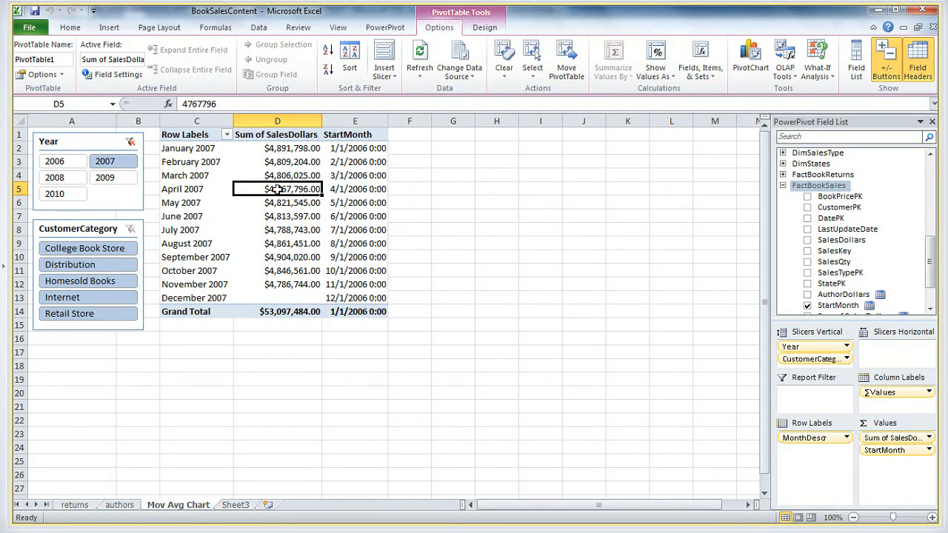
left_click(365, 189)
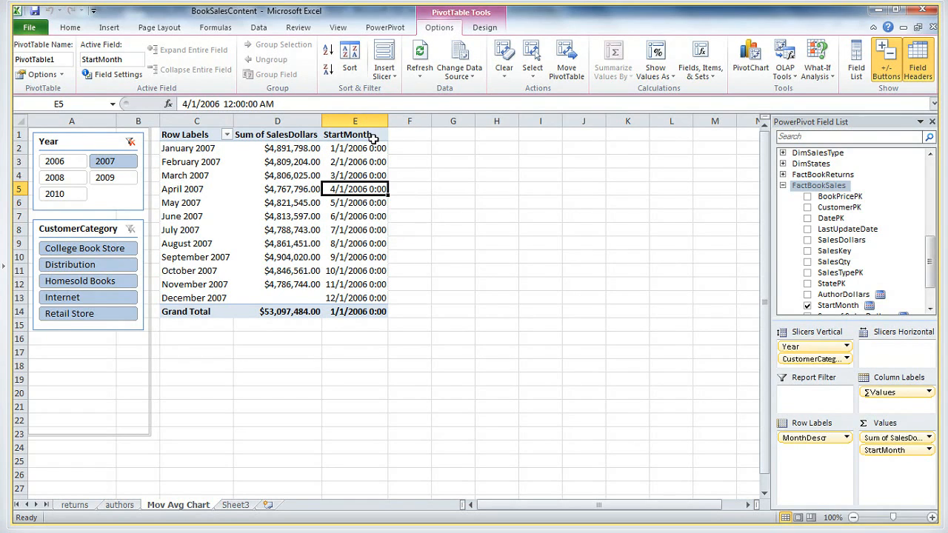
Start a new measure in the FactBookSales table and name it EndMonth, taking the name from the DemoDaxCode notes in Notepad
right_click(818, 189)
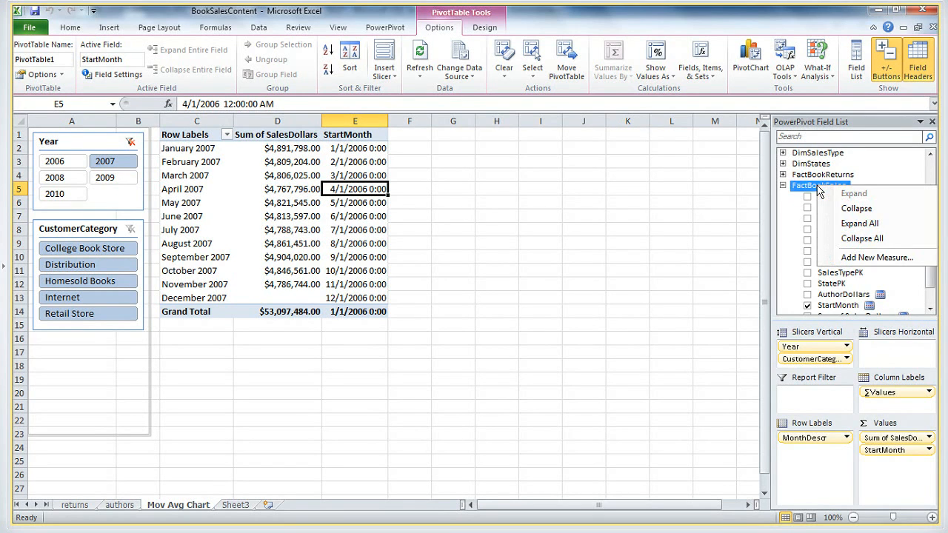
left_click(832, 263)
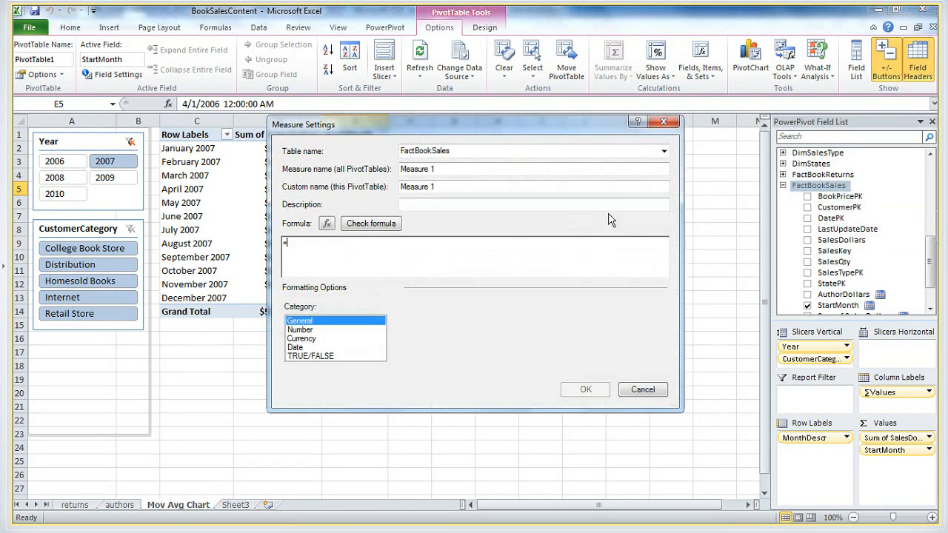
key("alt+Tab")
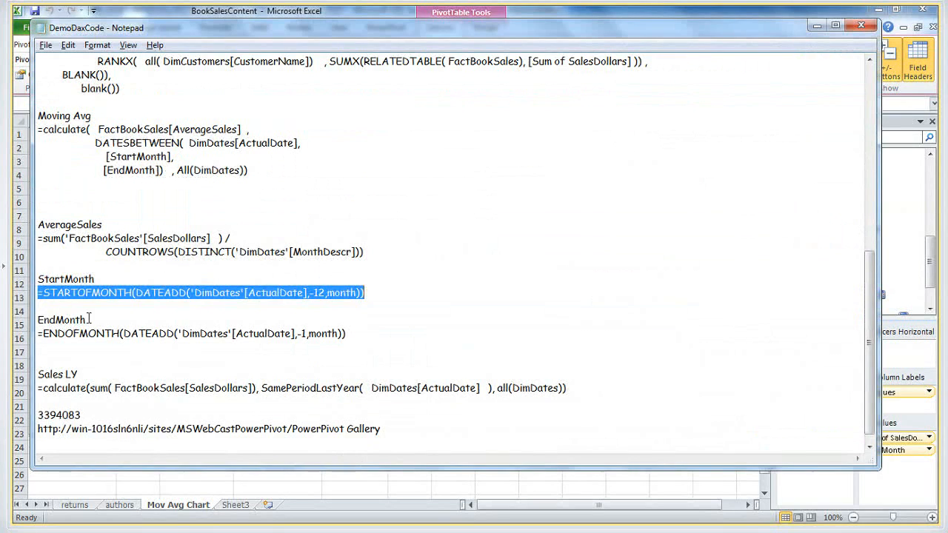
double_click(71, 319)
key("ctrl+c")
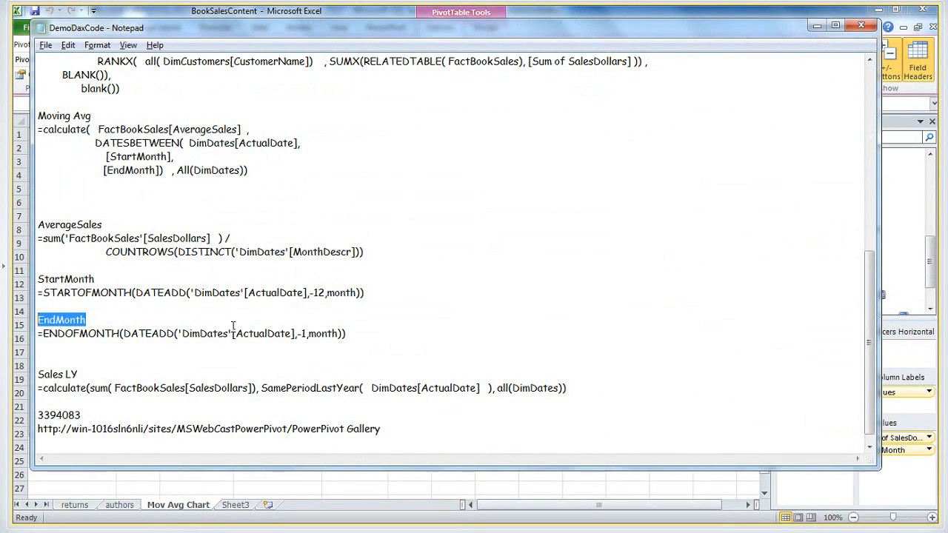
key("alt+Tab")
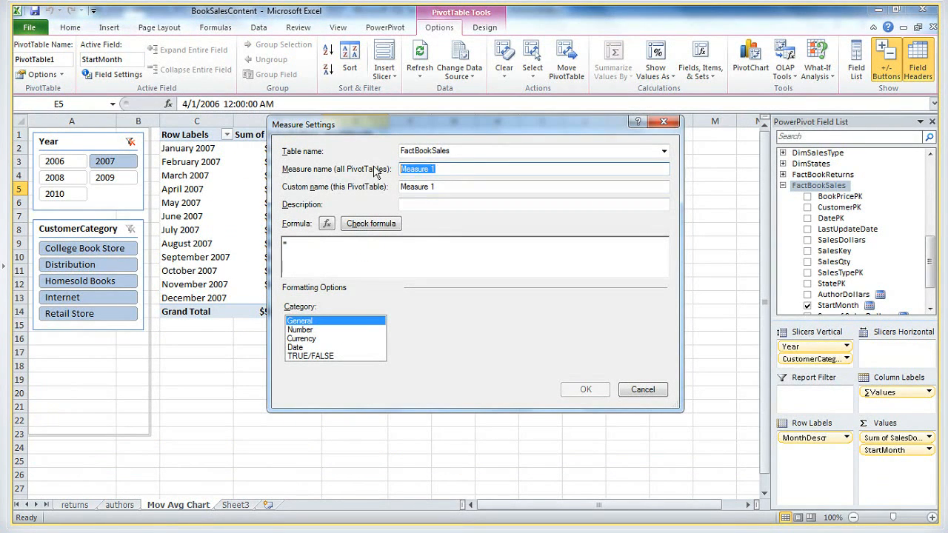
key("ctrl+v")
key("Tab")
left_click(385, 266)
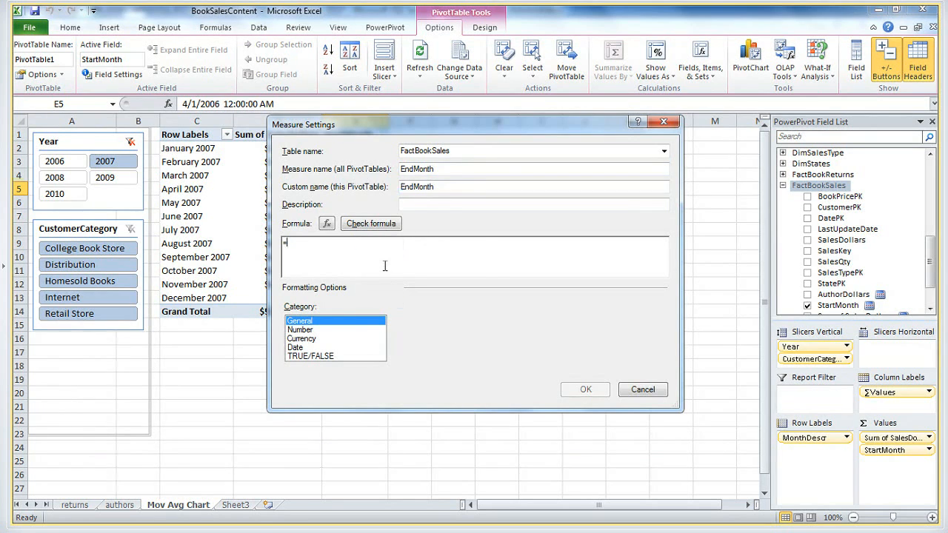
Copy =ENDOFMONTH(DATEADD('DimDates'[ActualDate],-1,month)) from the DemoDaxCode notes into the EndMonth measure's formula, check it, and create the measure
key("alt+Tab")
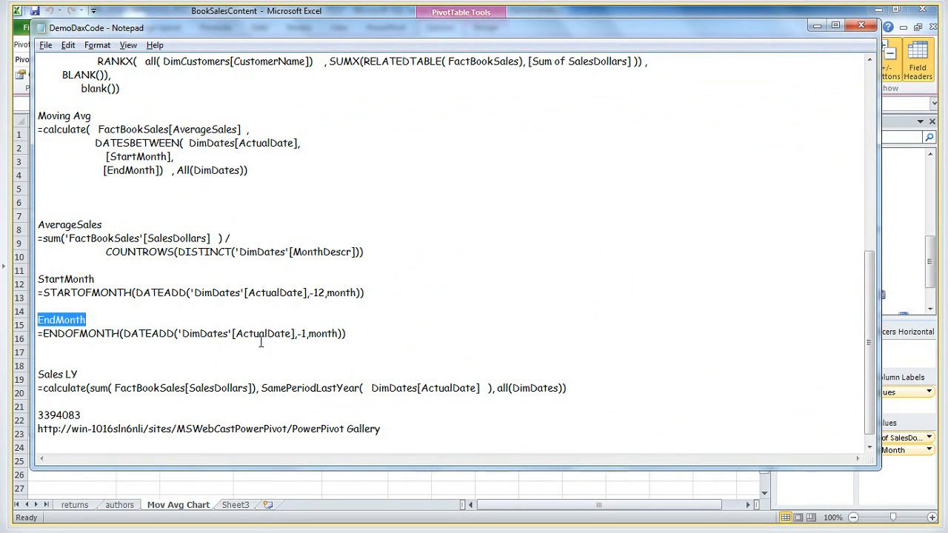
left_click(163, 333)
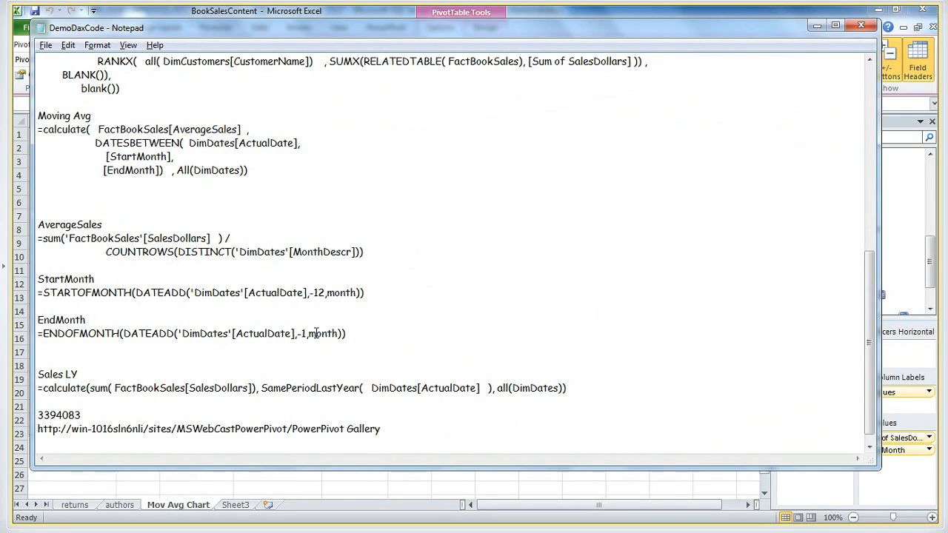
left_click(107, 334)
left_click_drag(360, 333, 38, 335)
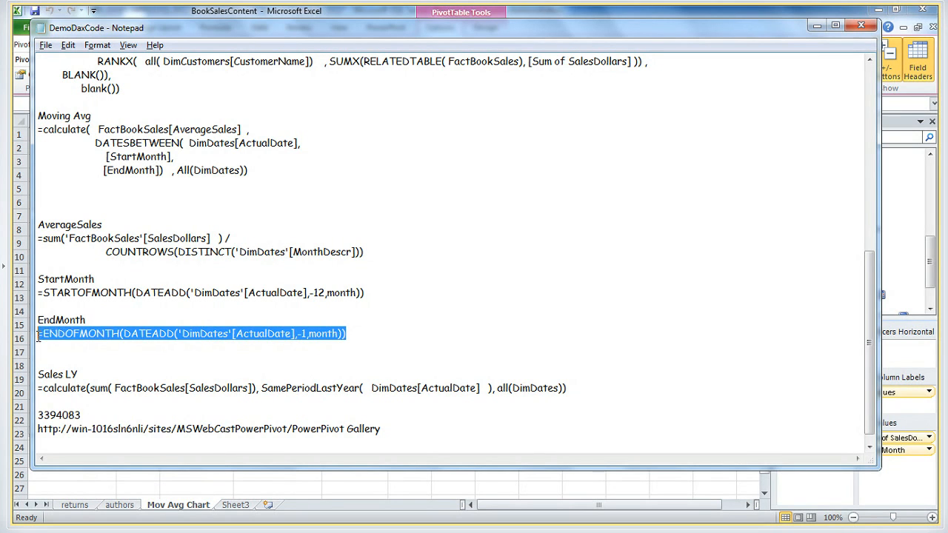
key("ctrl+c")
key("alt+Tab")
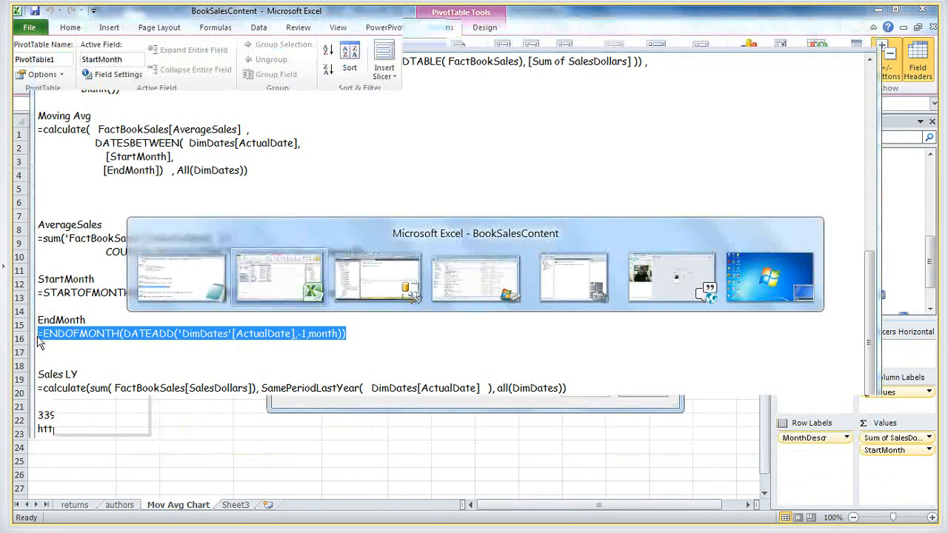
key("ctrl+v")
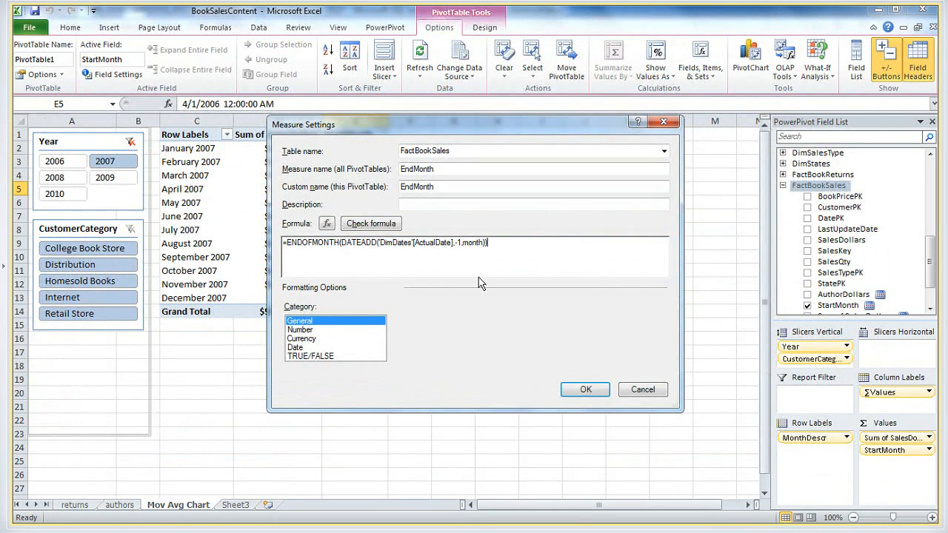
left_click(388, 224)
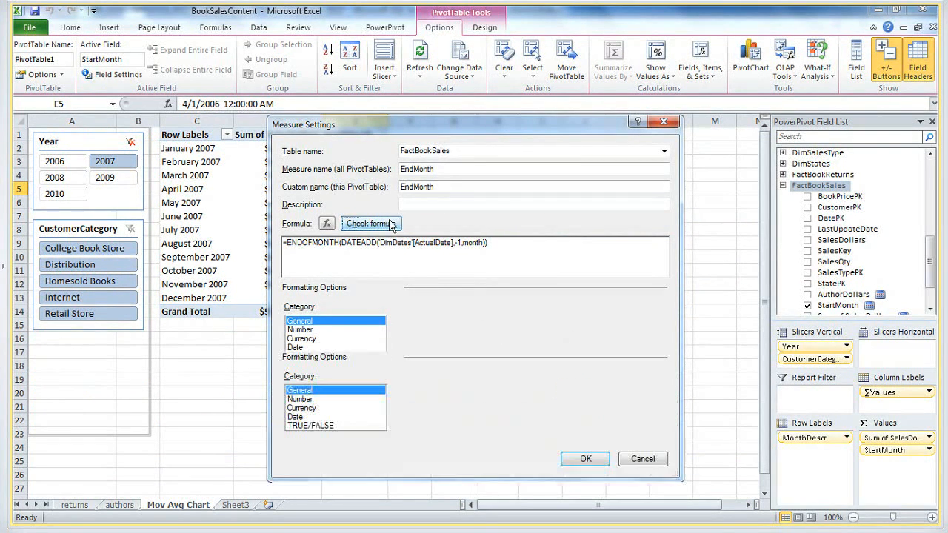
left_click(582, 460)
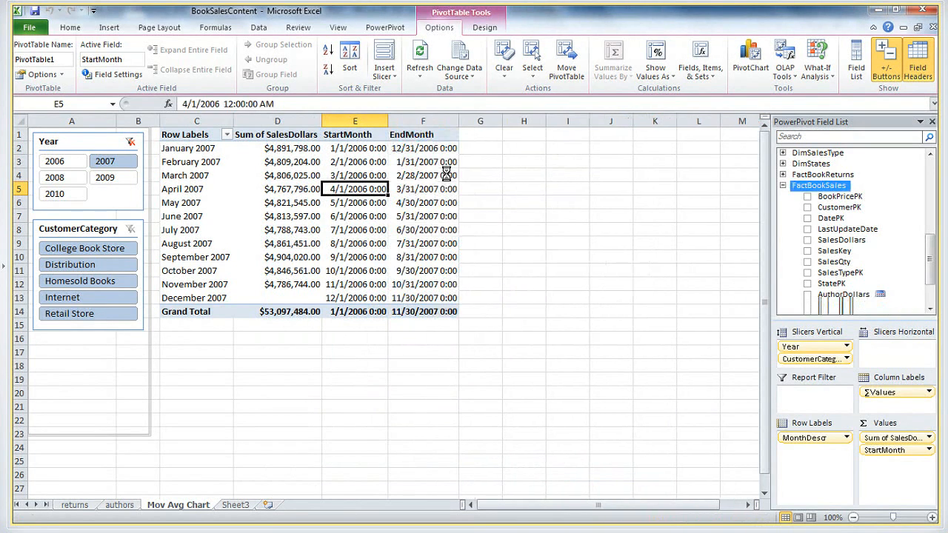
Compare the StartMonth and EndMonth dates for April and May 2007 with the month offset in the notes' EndMonth formula
left_click(187, 188)
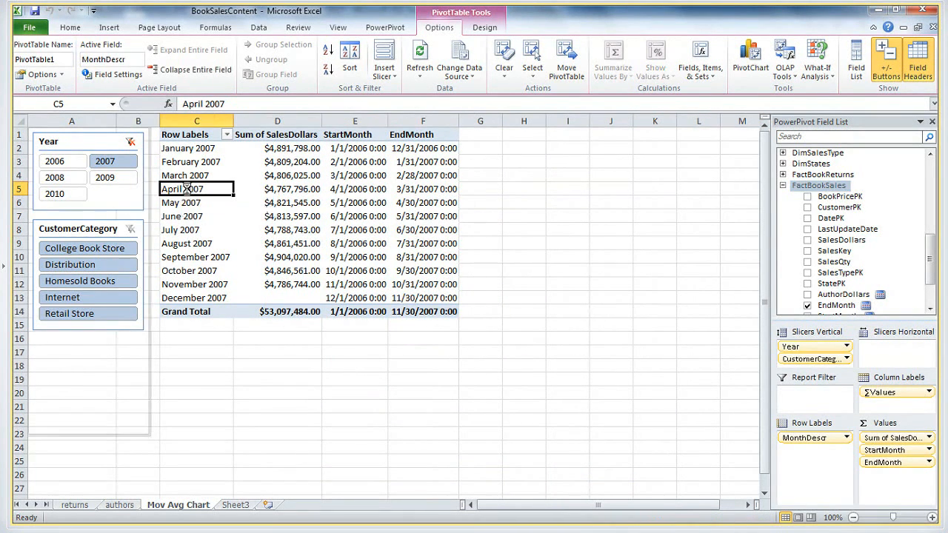
left_click(354, 188)
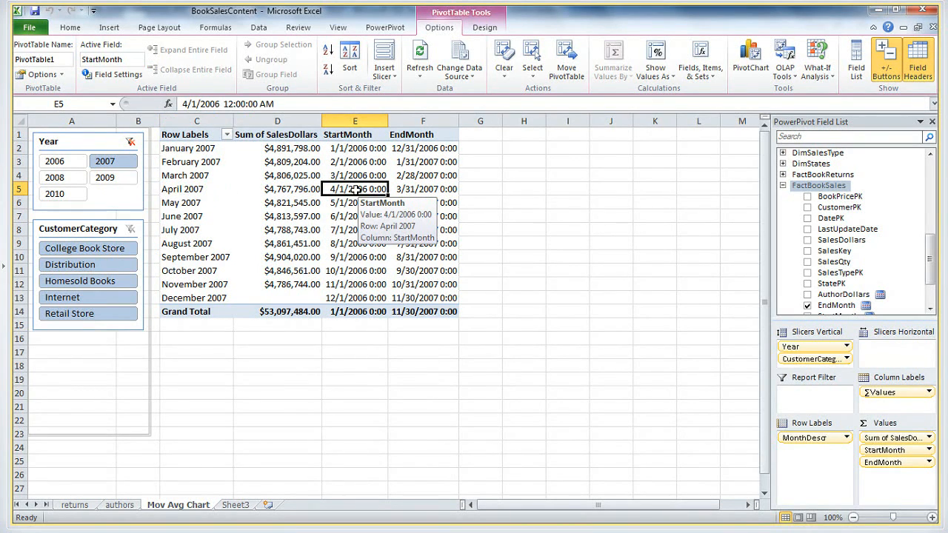
left_click(422, 189)
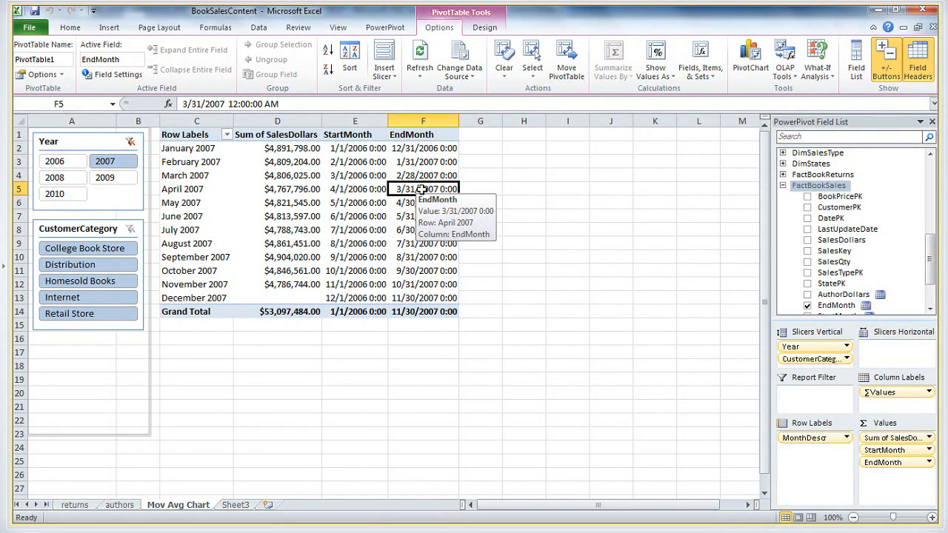
left_click(314, 203)
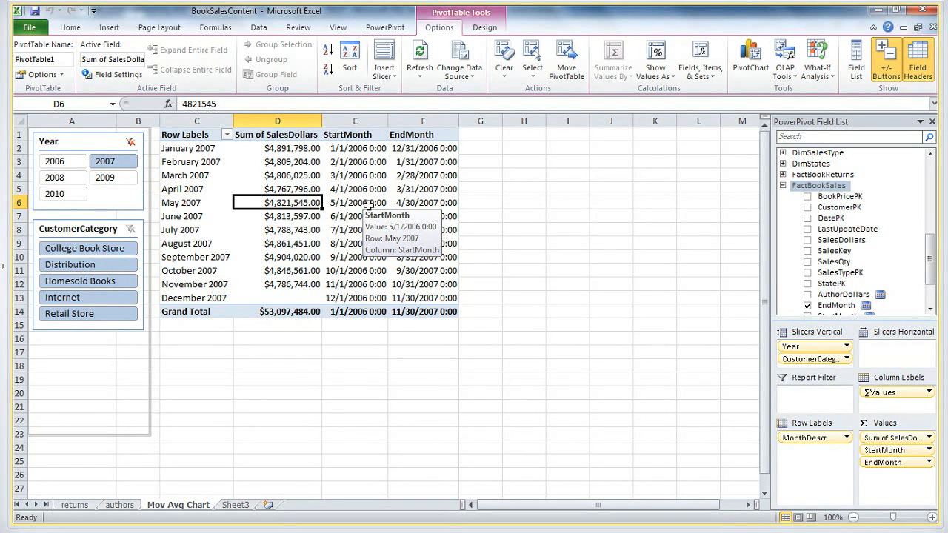
key("alt+Tab")
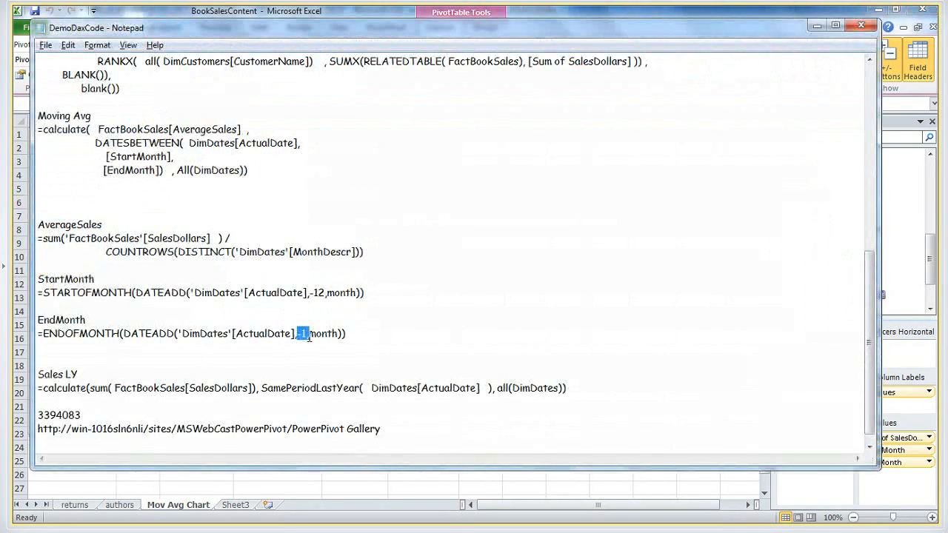
key("alt+Tab")
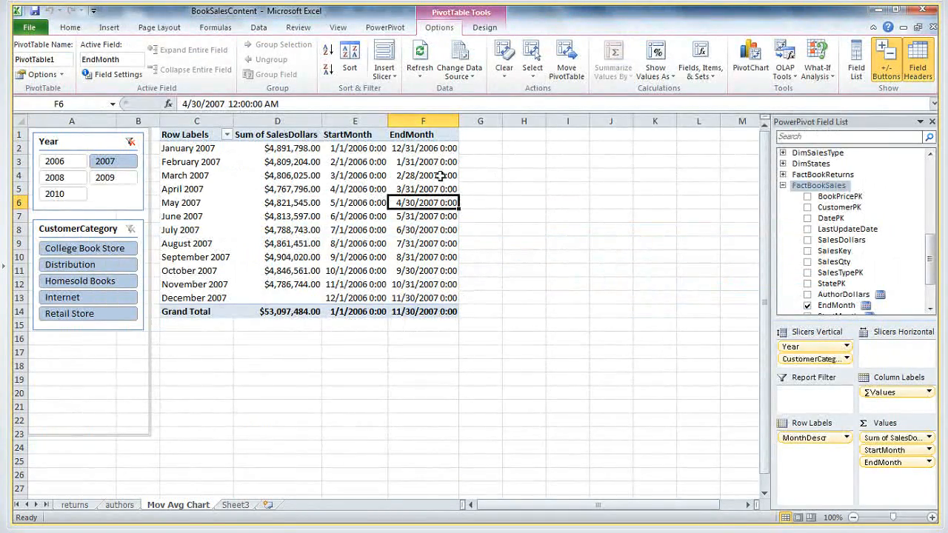
Switch to DemoDaxCode in Notepad and examine how the AverageSales formula divides summed SalesDollars by the distinct MonthDescr count
key("alt+Tab")
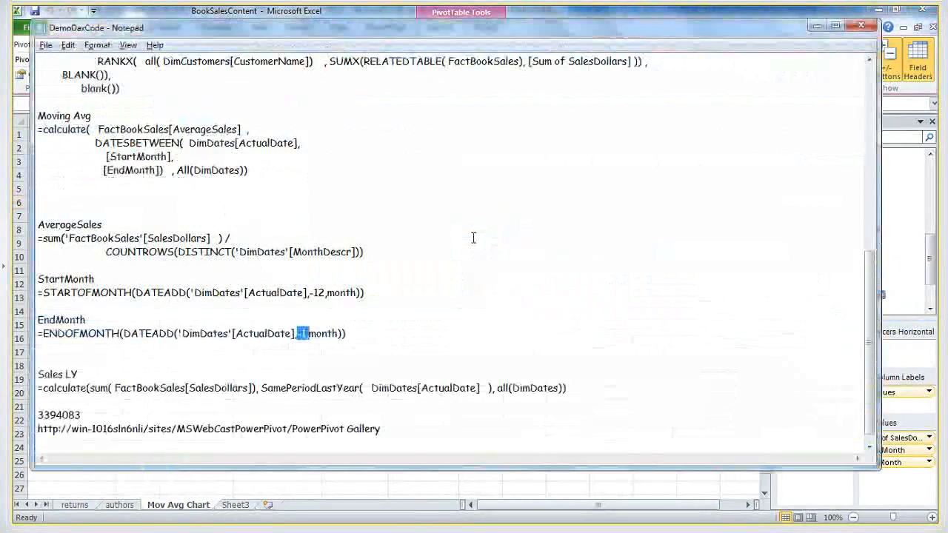
left_click(205, 290)
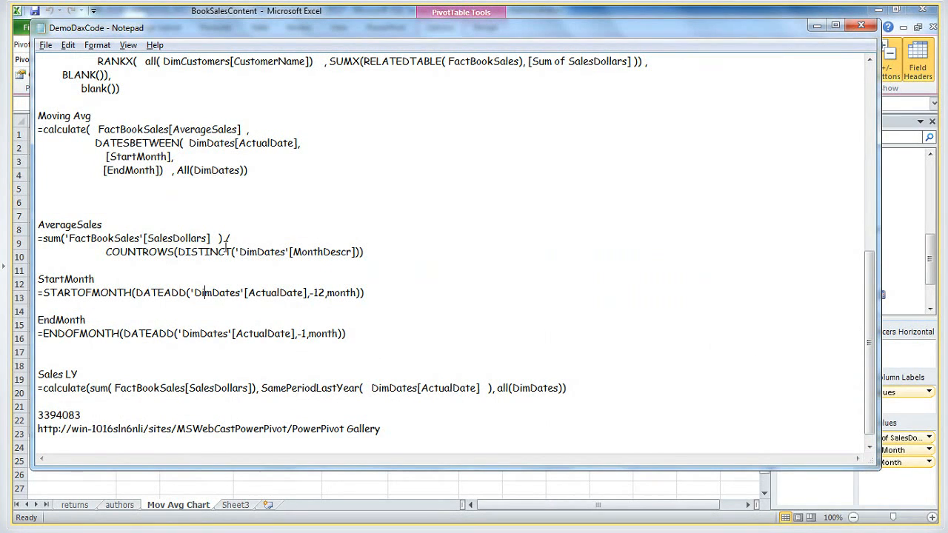
left_click(149, 235)
left_click(43, 240)
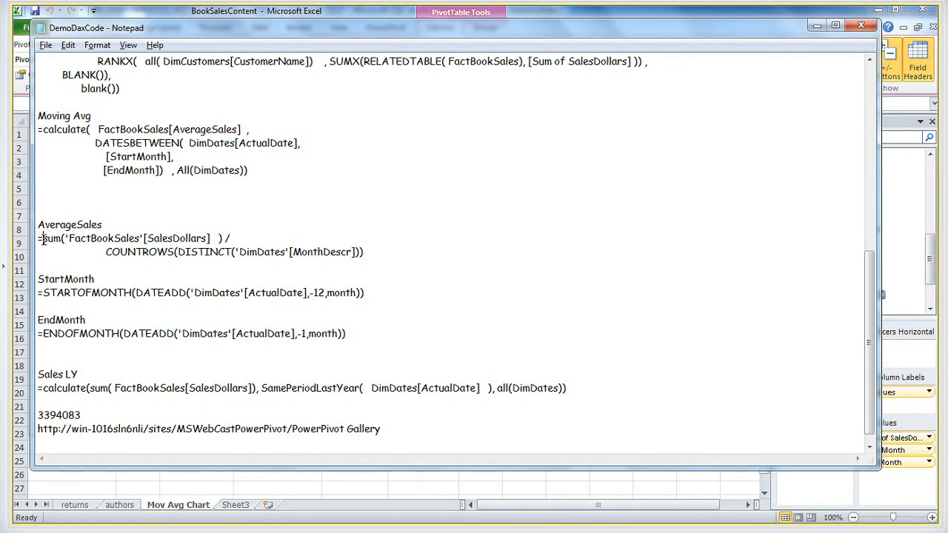
left_click(100, 237)
left_click(221, 238)
left_click(161, 253)
Switch back to Excel, start another new measure in the FactBookSales table, and name it AverageSales
left_click_drag(103, 223, 28, 222)
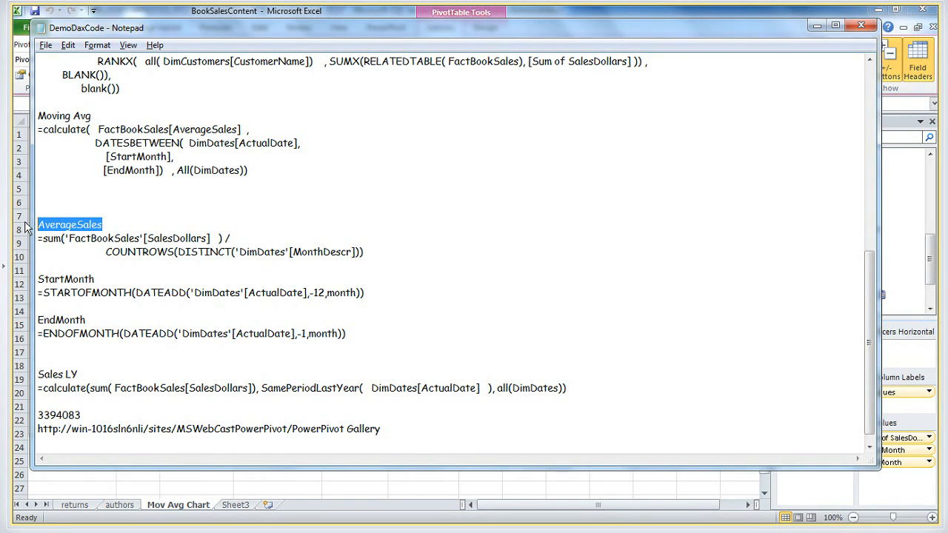
key("alt+Tab")
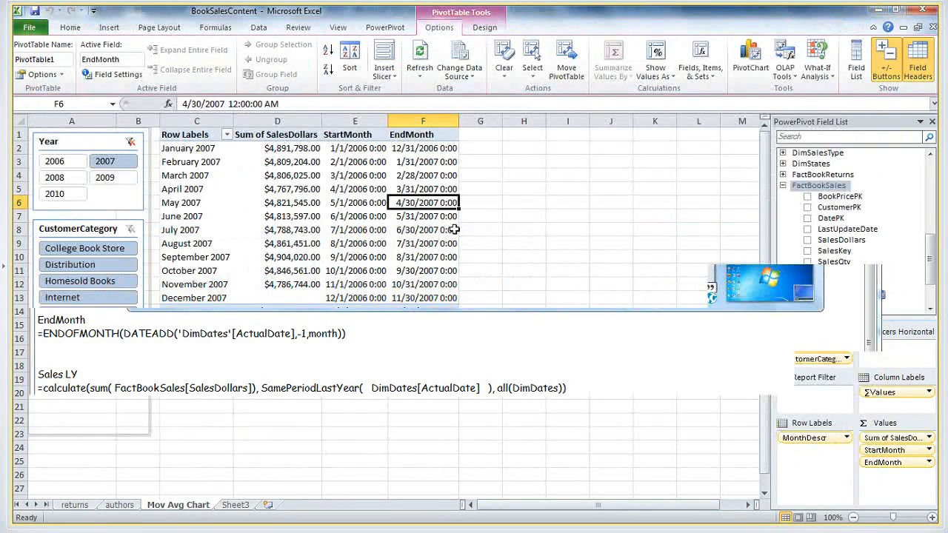
right_click(809, 194)
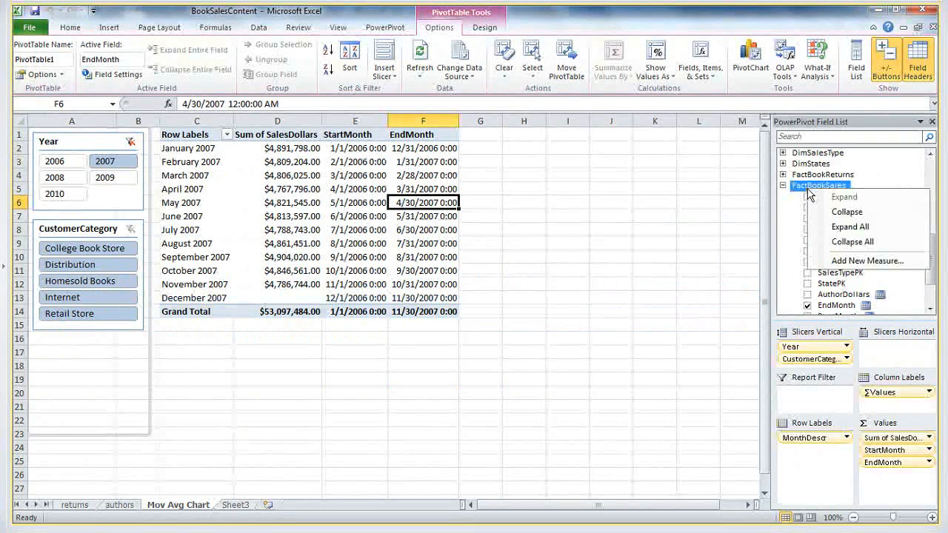
left_click(837, 261)
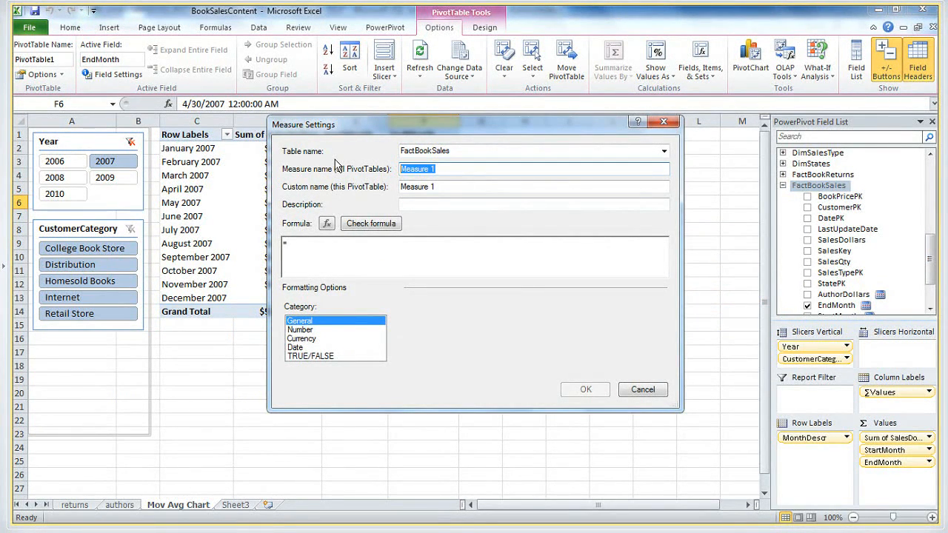
type("AverageSales")
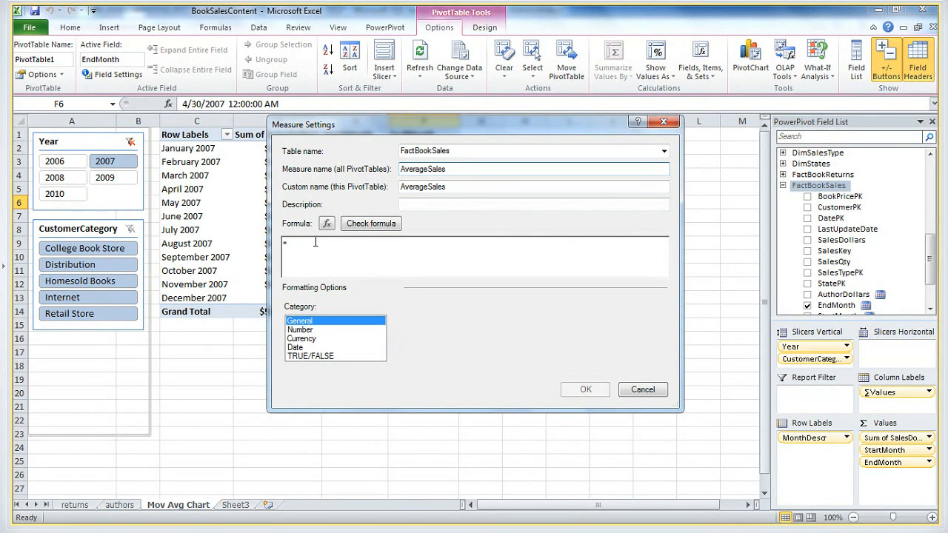
Copy =sum('FactBookSales'[SalesDollars])/COUNTROWS(DISTINCT('DimDates'[MonthDescr])) from the DemoDaxCode notes into the AverageSales measure's formula, check it, and create the measure
key("alt+Tab")
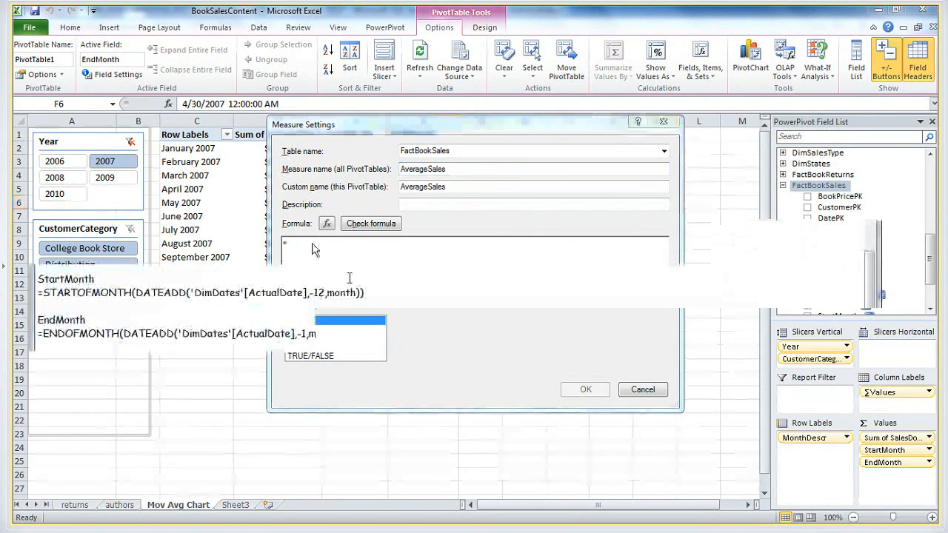
left_click(111, 237)
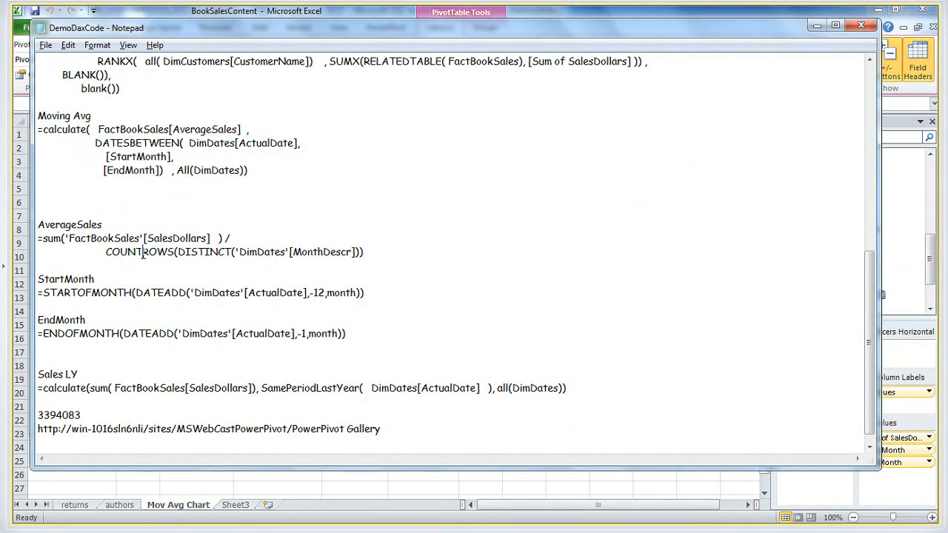
left_click_drag(374, 252, 20, 238)
key("ctrl+c")
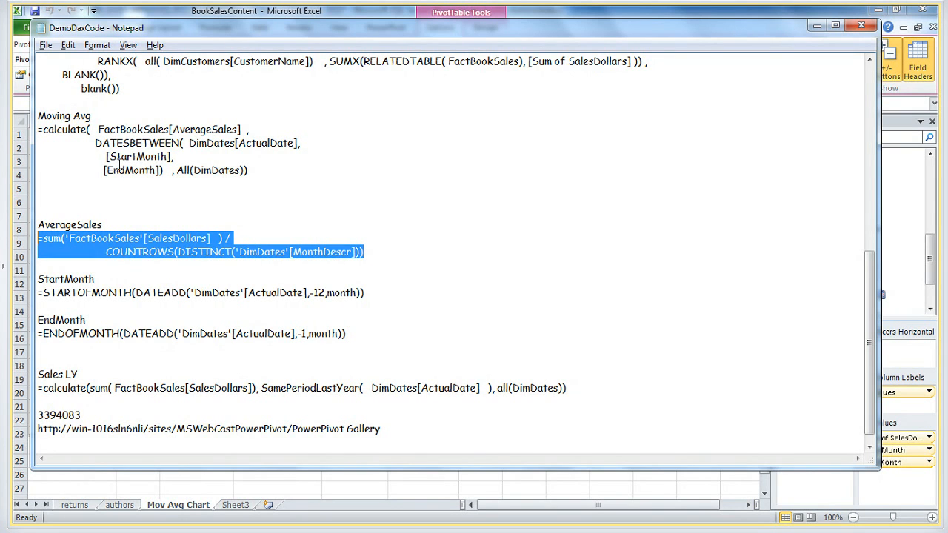
key("alt+Tab")
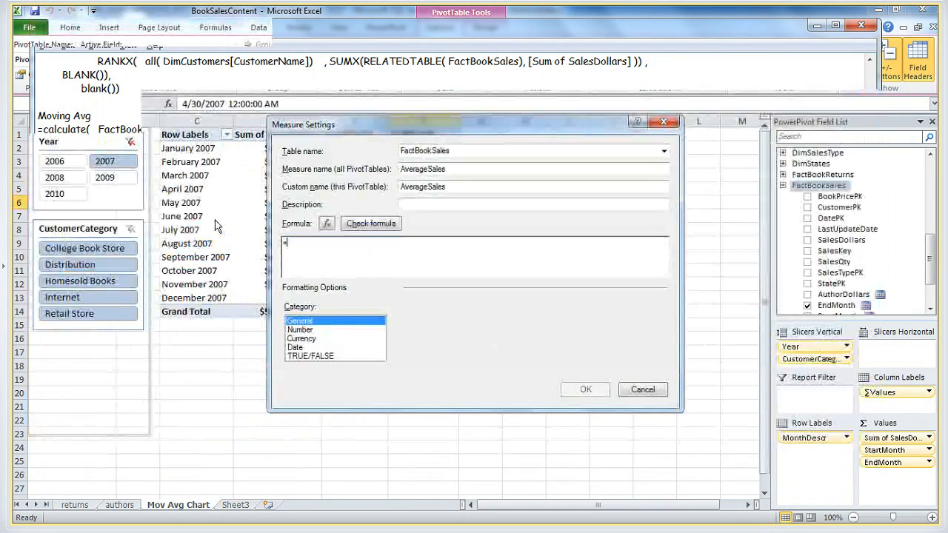
key("ctrl+v")
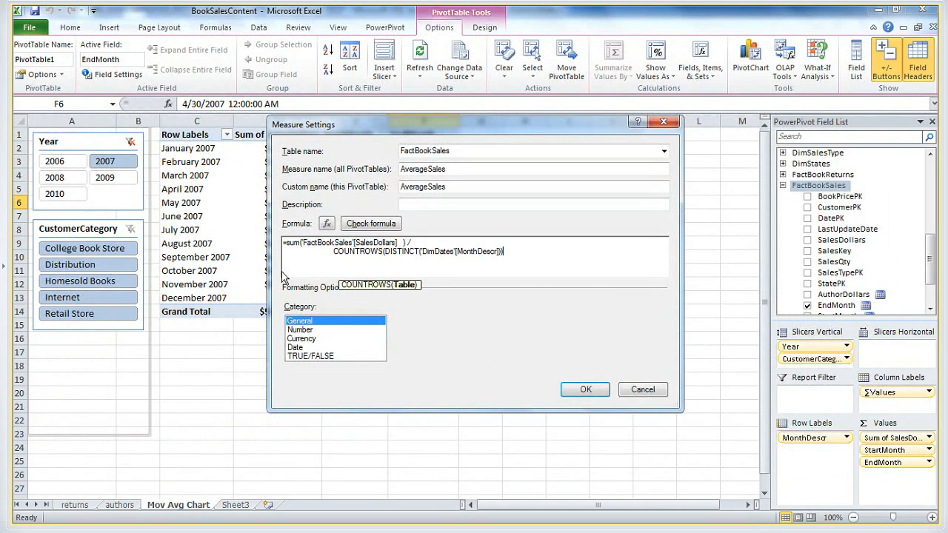
left_click(382, 225)
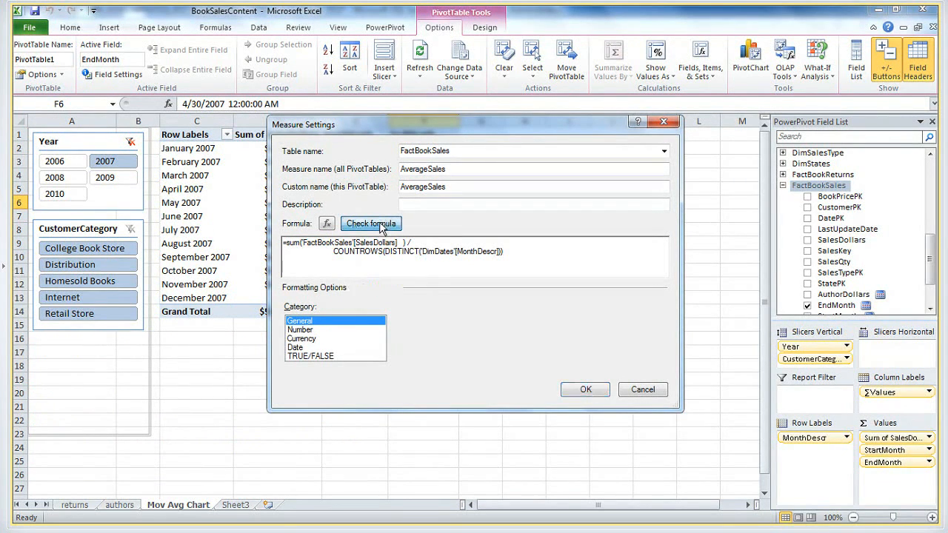
left_click(585, 459)
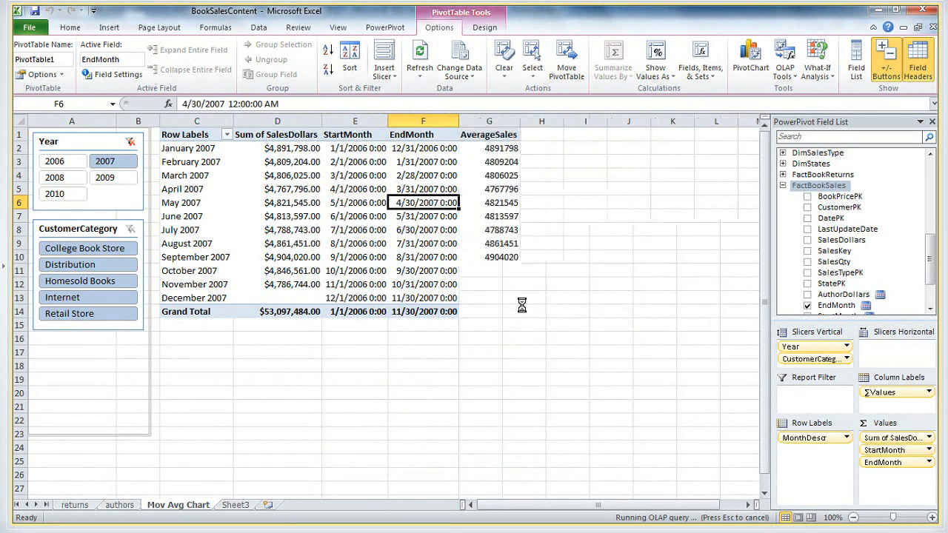
Compare the May 2007 AverageSales value with the Sum of SalesDollars value for the same month
left_click(492, 205)
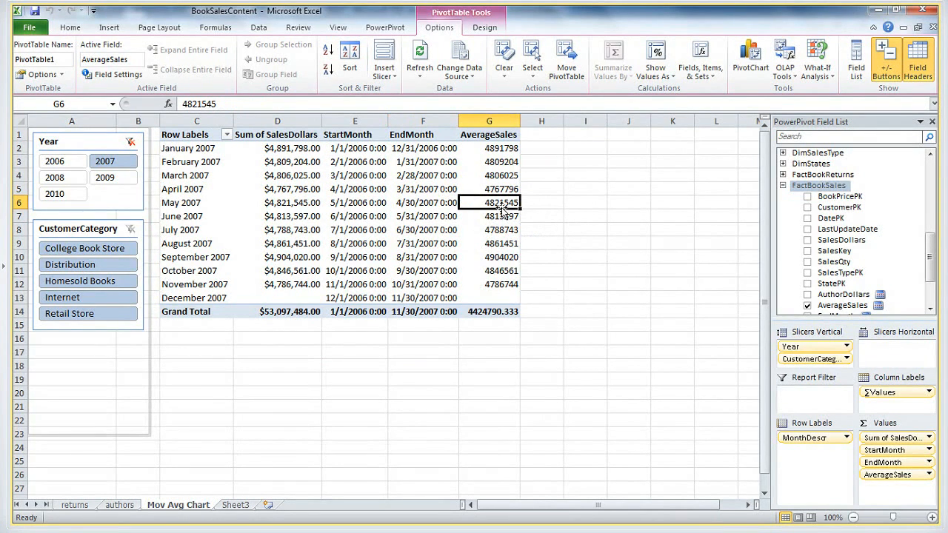
mouse_move(494, 207)
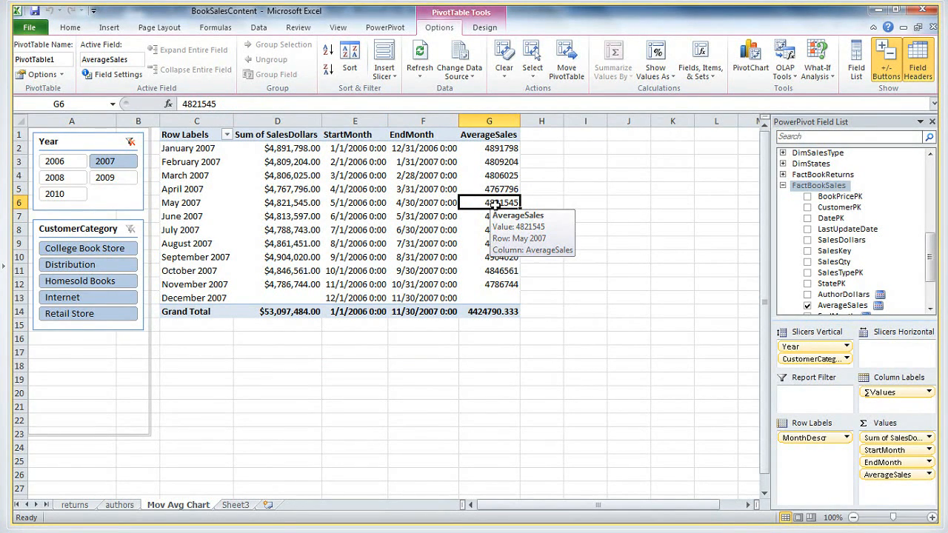
left_click(286, 203)
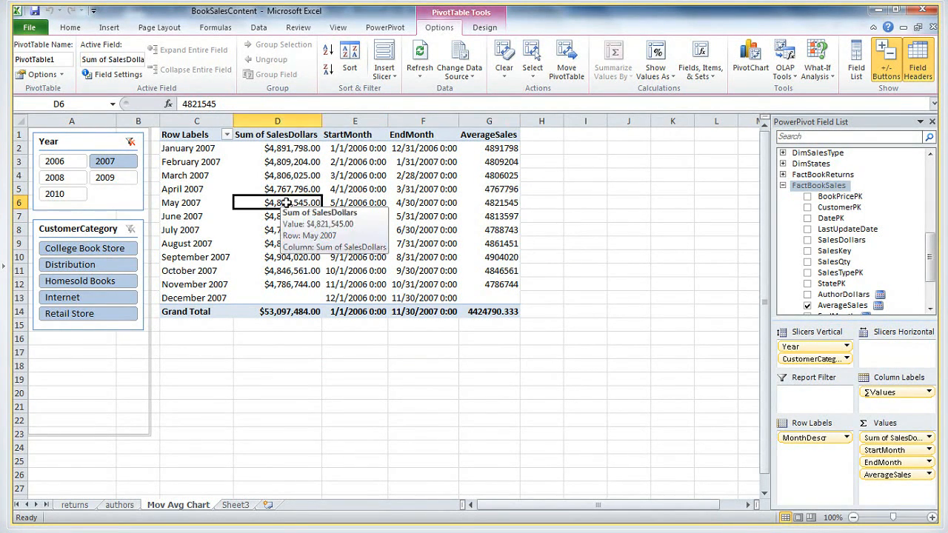
mouse_move(492, 208)
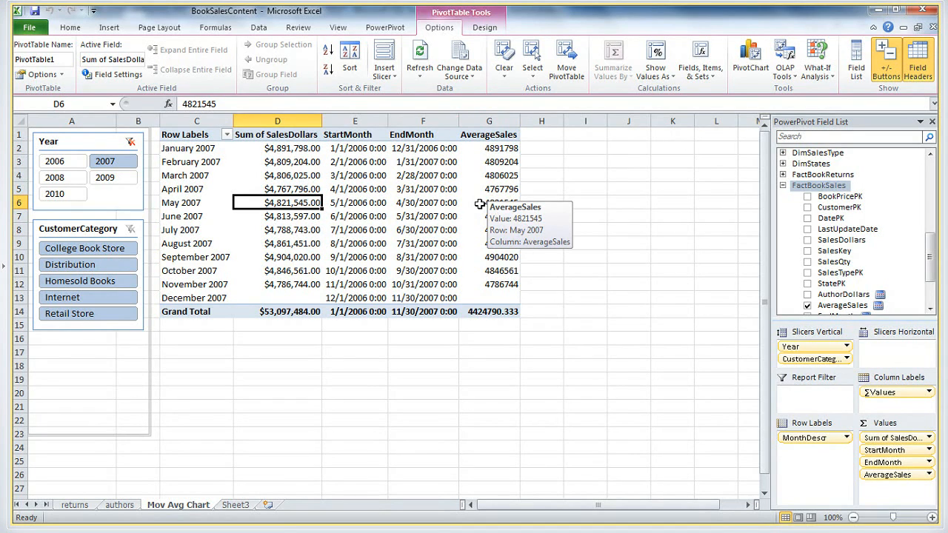
left_click(477, 203)
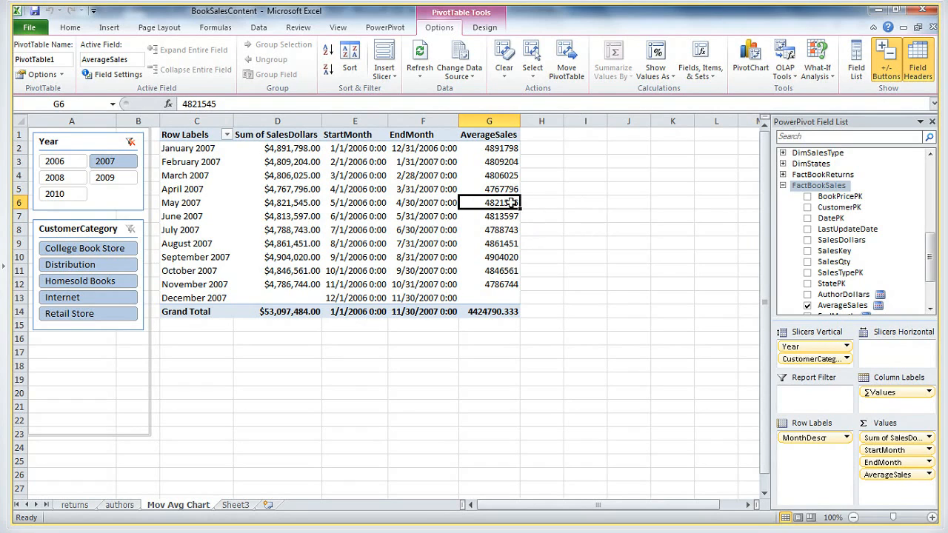
mouse_move(506, 203)
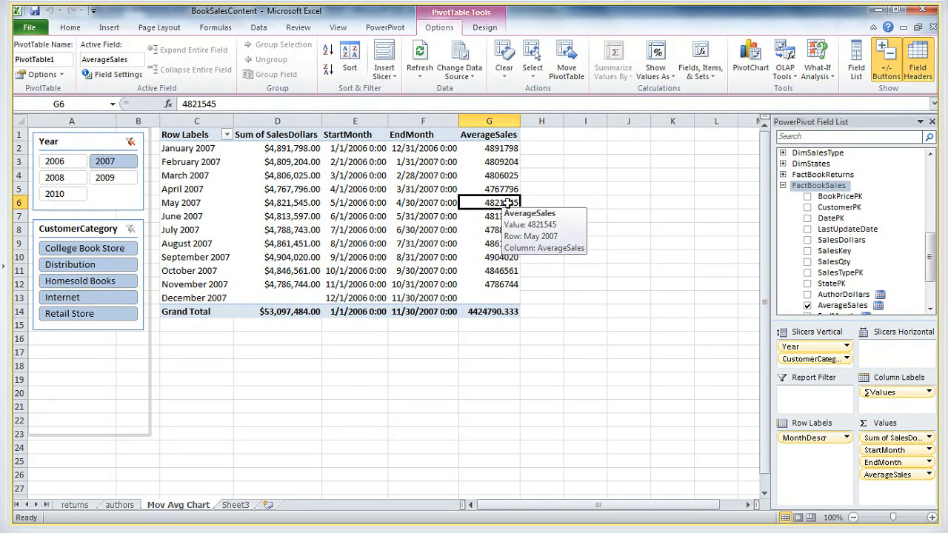
left_click(287, 204)
left_click(496, 203)
mouse_move(497, 202)
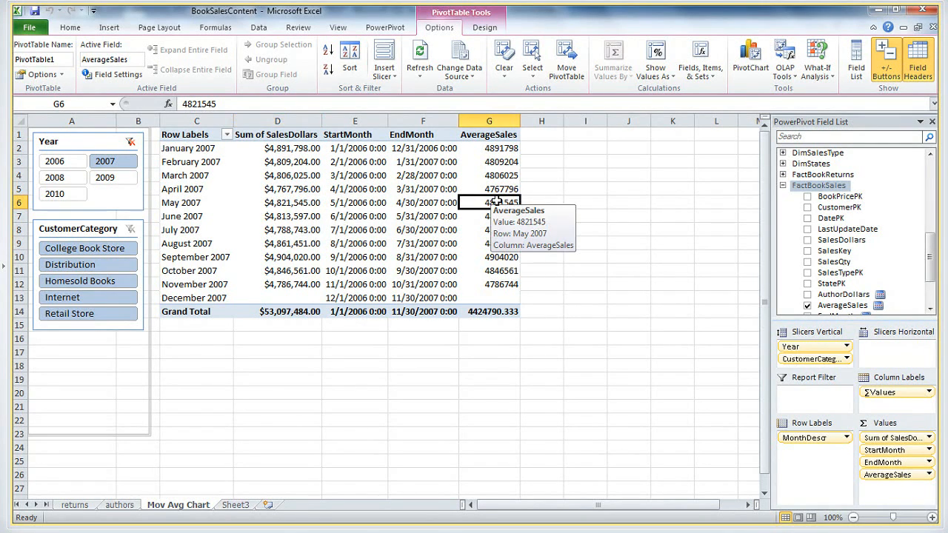
Switch to DemoDaxCode in Notepad and examine how the Moving Avg formula applies AverageSales over DATESBETWEEN with StartMonth and EndMonth
key("alt+Tab")
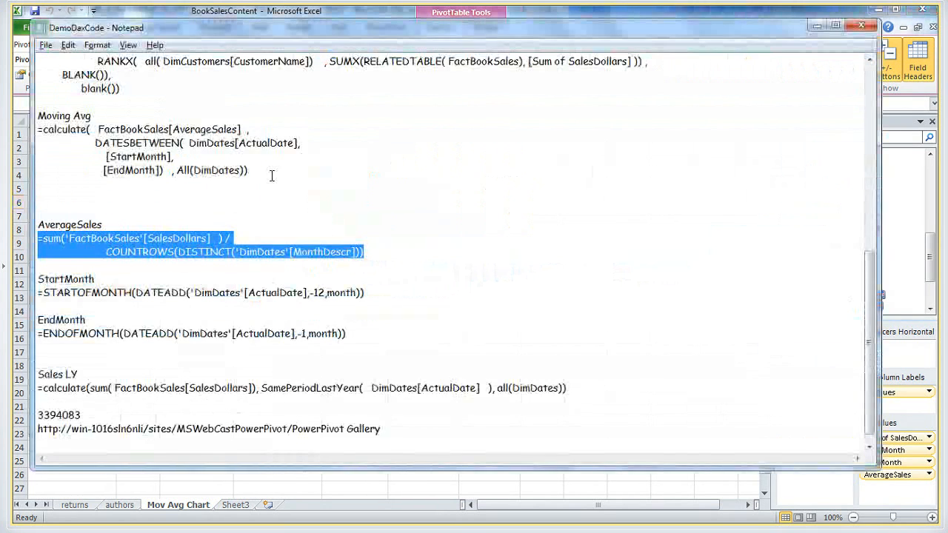
left_click(271, 176)
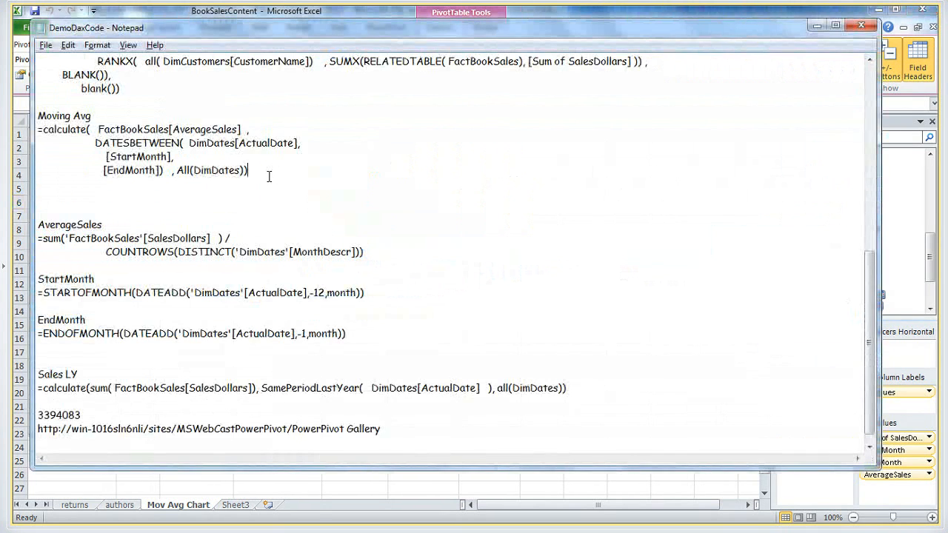
left_click_drag(96, 115, 26, 115)
left_click(104, 128)
left_click_drag(98, 129, 235, 129)
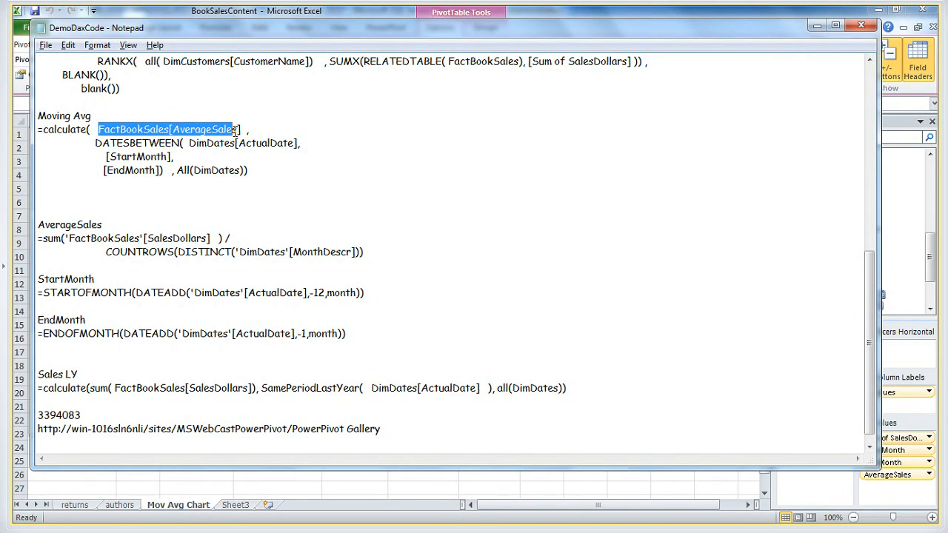
left_click_drag(119, 222, 27, 222)
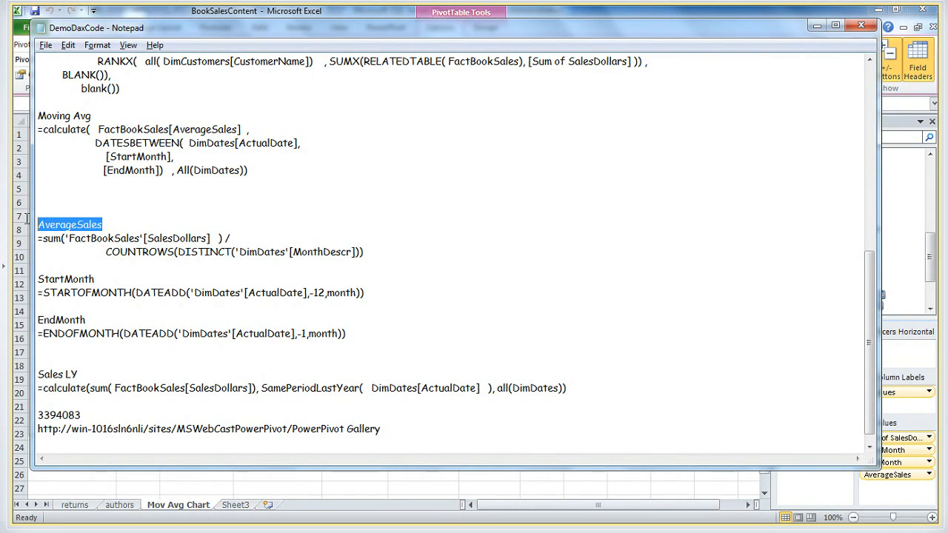
left_click(140, 131)
left_click_drag(89, 146, 291, 147)
left_click(240, 156)
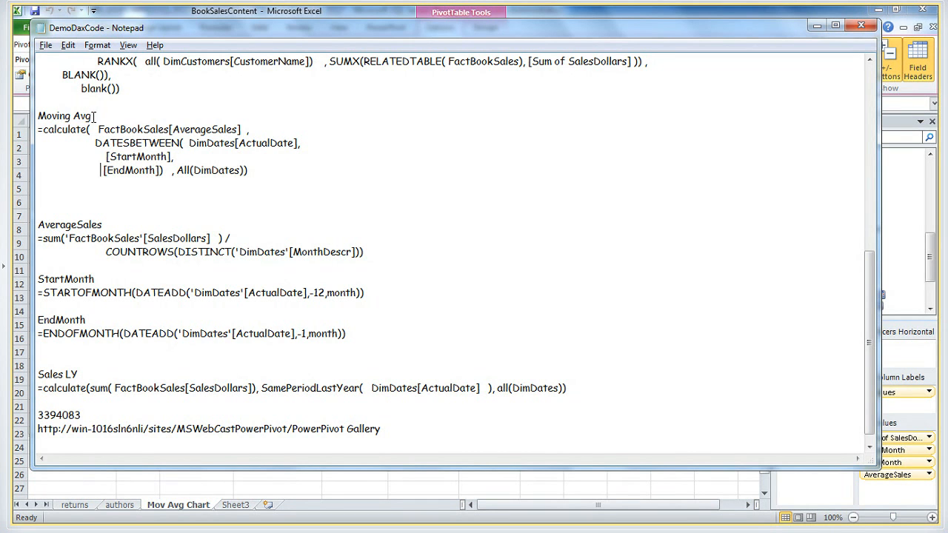
left_click_drag(94, 116, 38, 117)
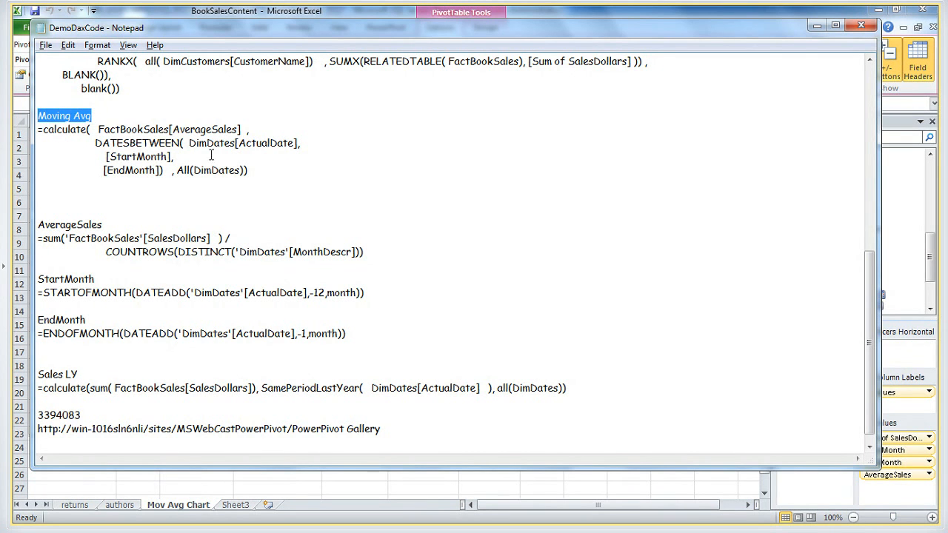
Switch back to Excel, start another new measure in the FactBookSales table, and name it Moving Avg
left_click(817, 26)
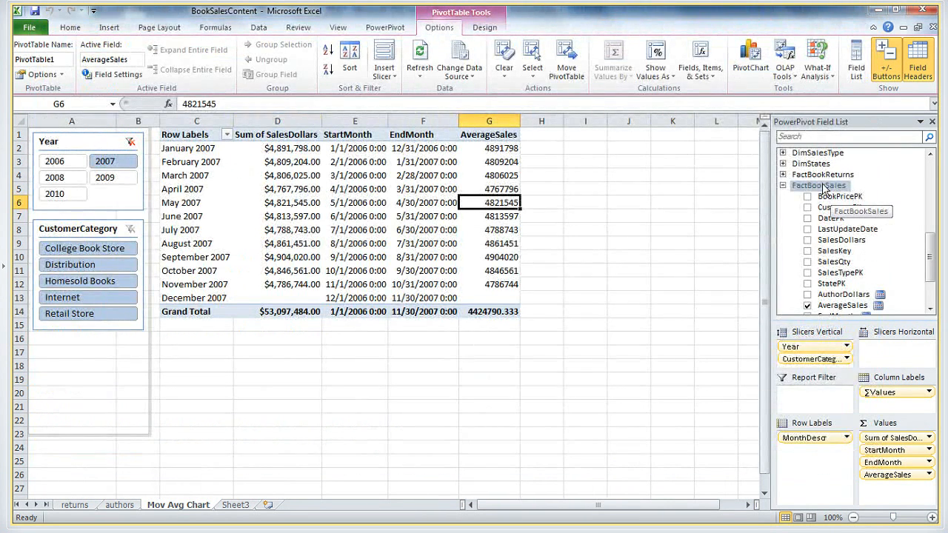
right_click(824, 188)
left_click(844, 257)
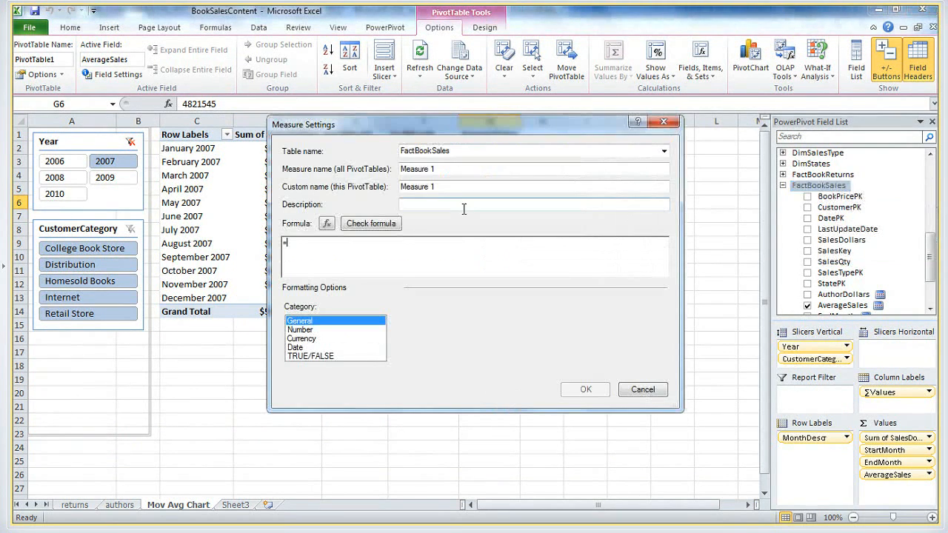
left_click_drag(455, 171, 303, 174)
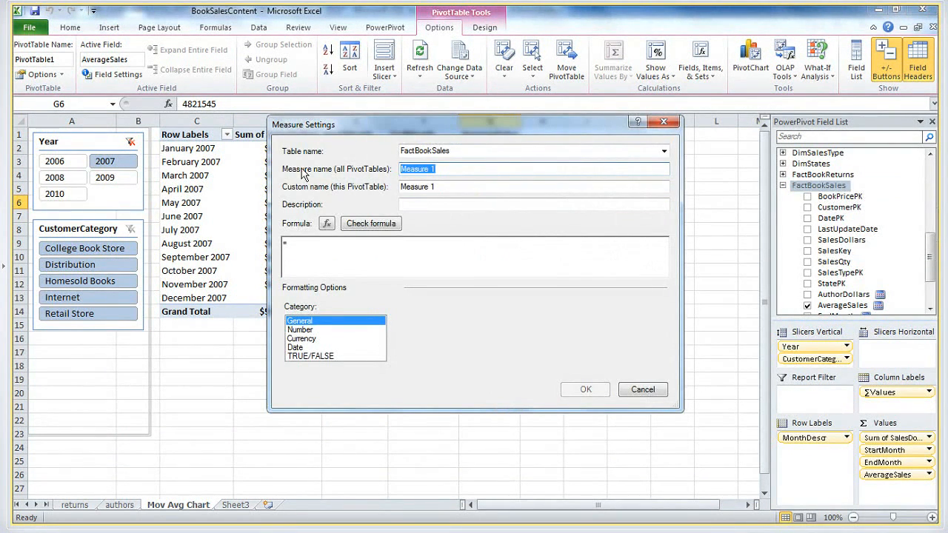
type("Mo")
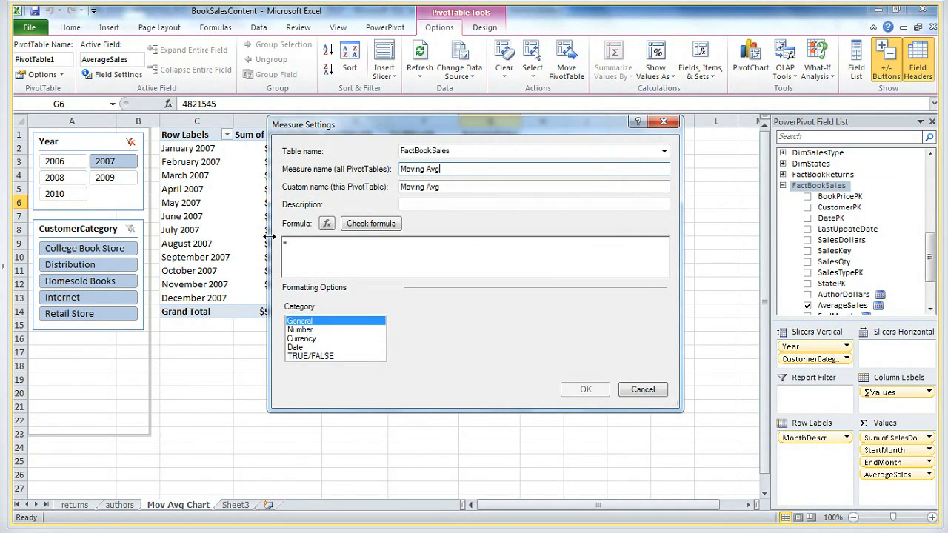
type("ving Avg")
Copy =calculate(FactBookSales[AverageSales], DATESBETWEEN(DimDates[ActualDate], [StartMonth], [EndMonth]), All(DimDates)) from the DemoDaxCode notes into the Moving Avg measure's formula and create the measure
left_click(303, 252)
key("alt+Tab")
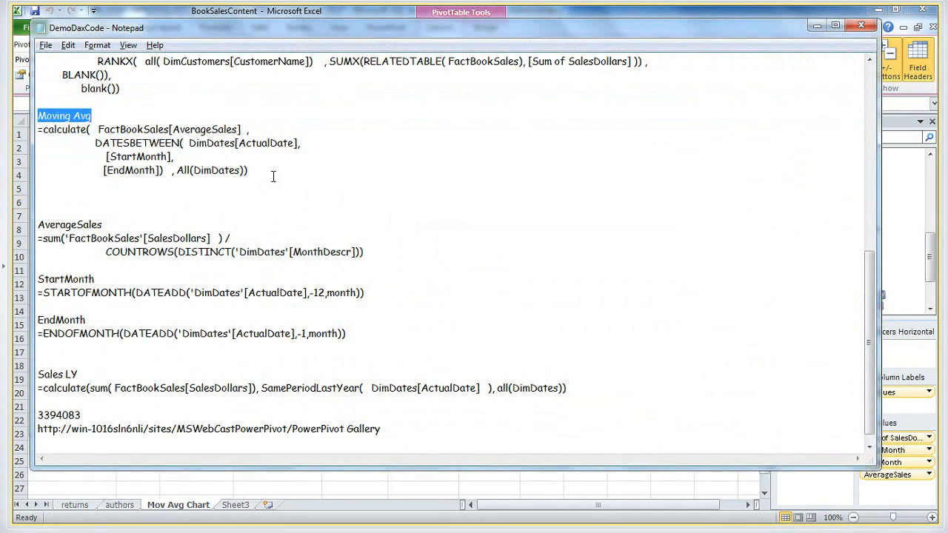
left_click_drag(267, 171, 30, 126)
key("ctrl+c")
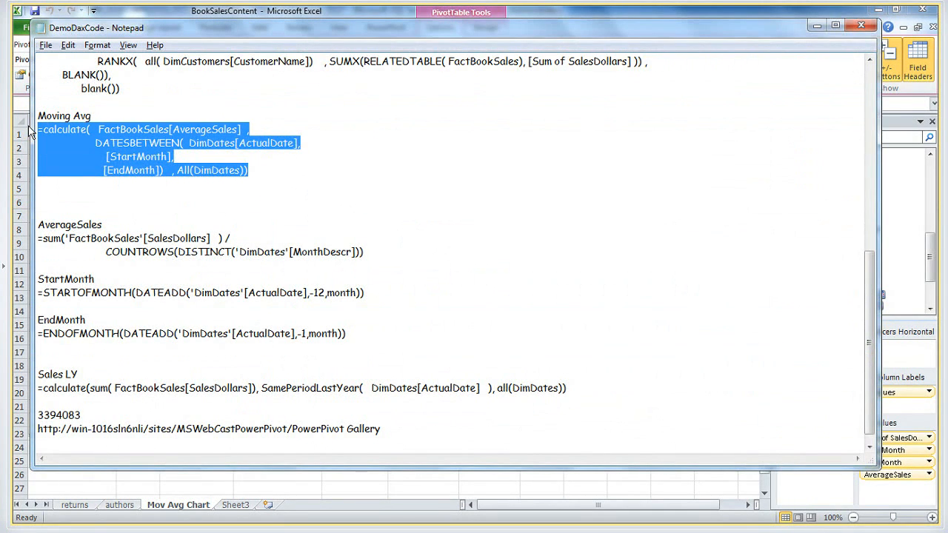
key("alt+Tab")
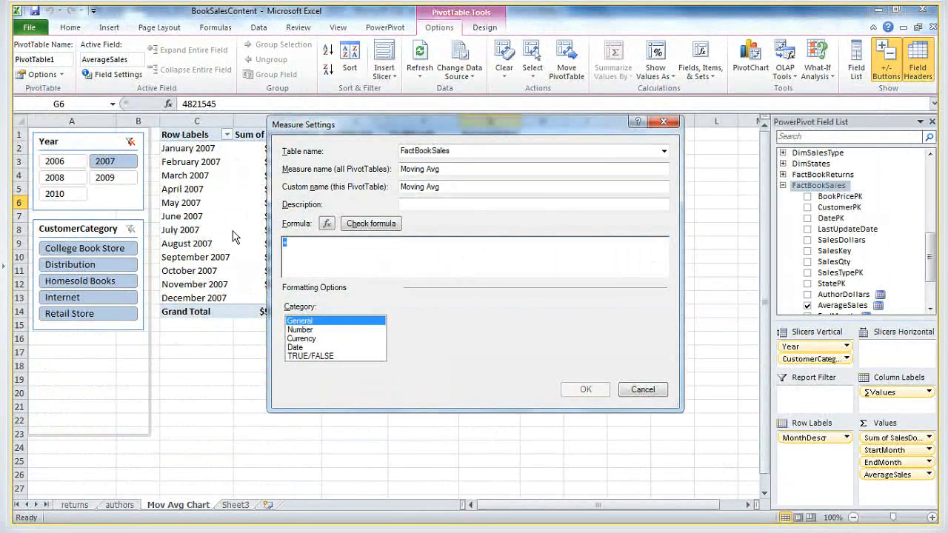
key("ctrl+v")
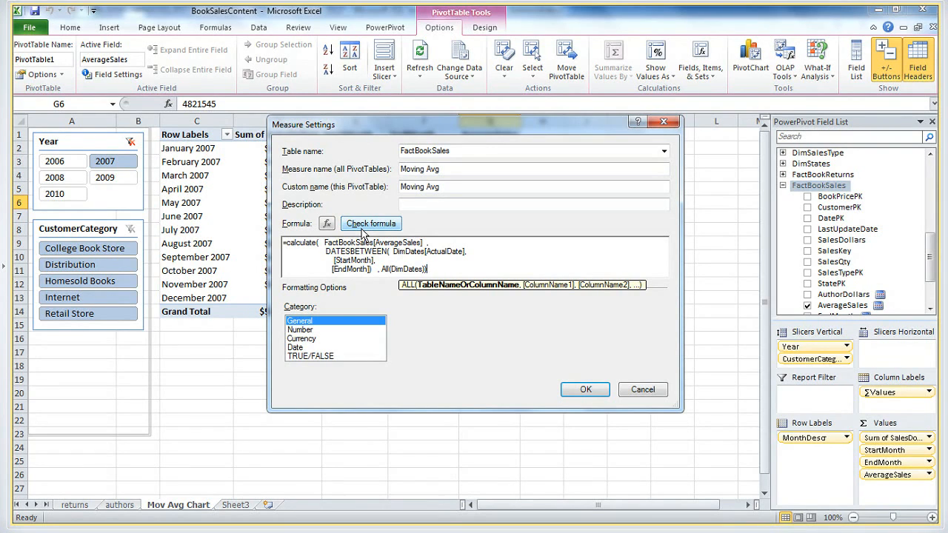
left_click(586, 391)
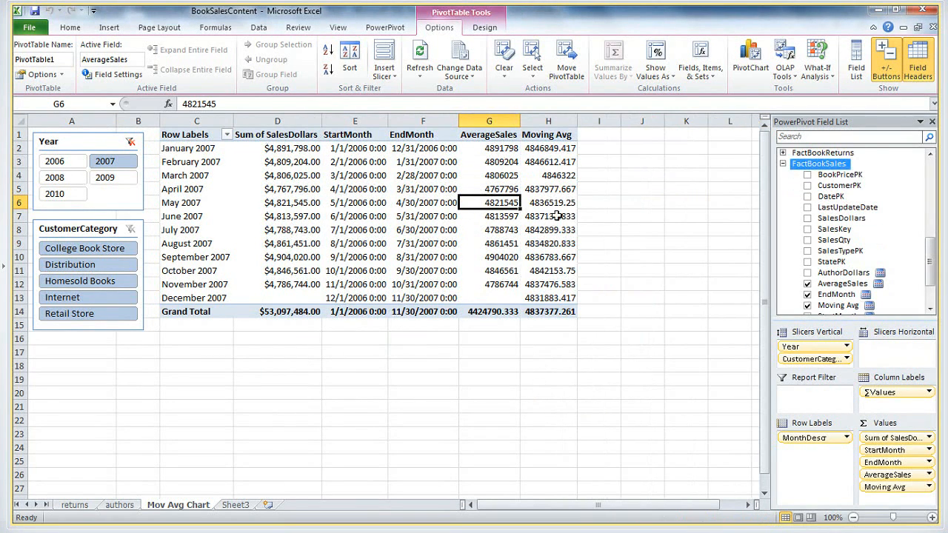
Examine the May 2007 Moving Avg value against its StartMonth and EndMonth dates, and check how StartMonth shifts for June through August
left_click(551, 204)
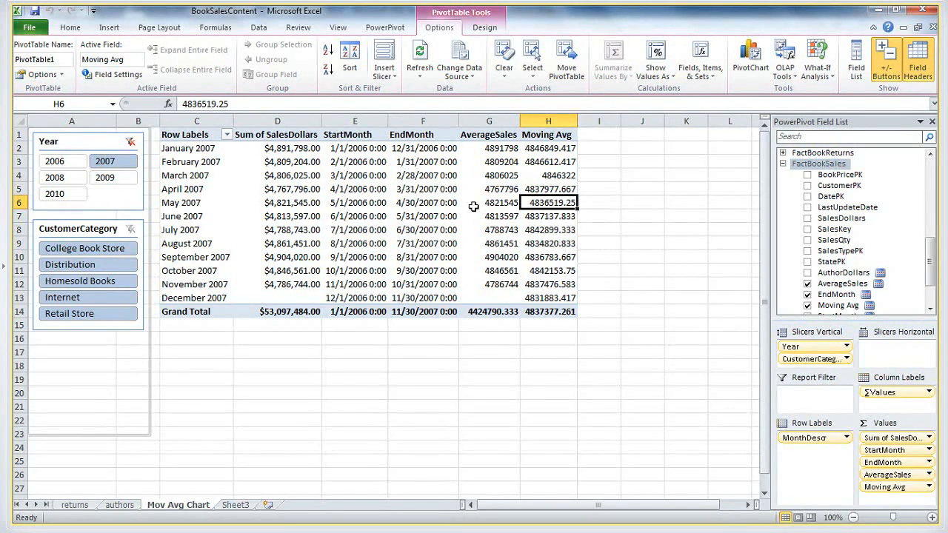
left_click(365, 206)
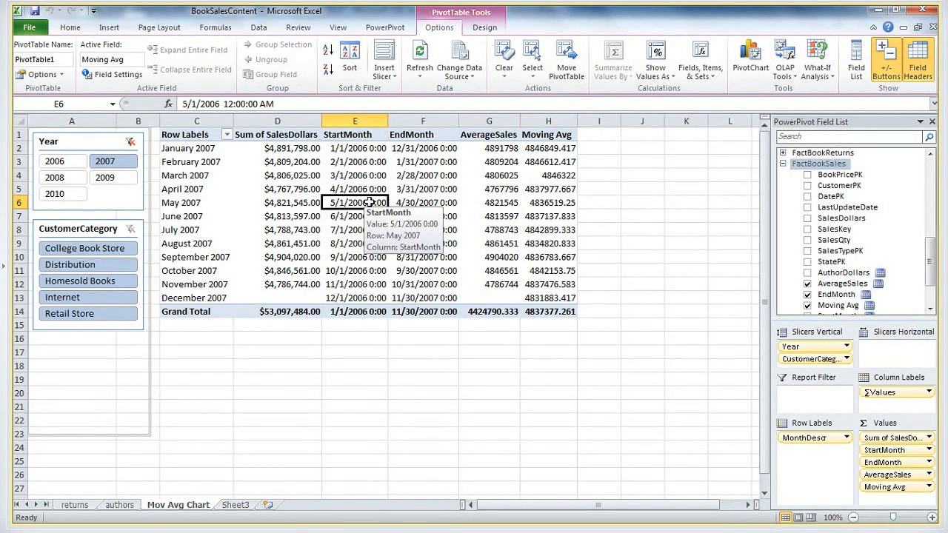
left_click(426, 202)
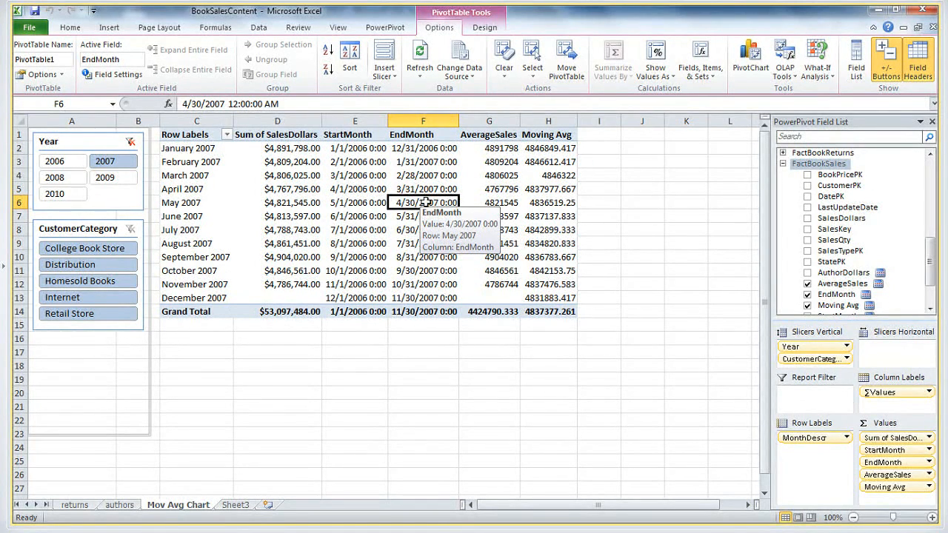
left_click(548, 203)
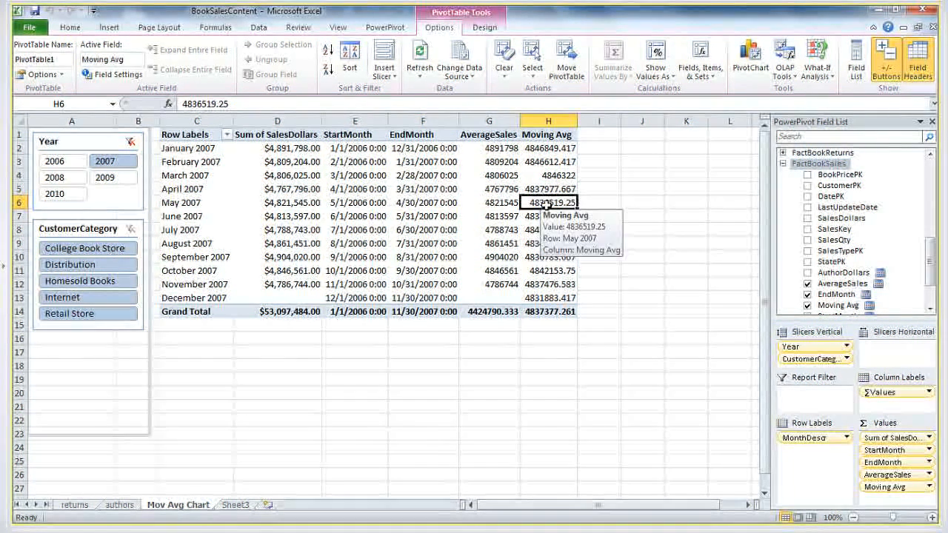
left_click(342, 217)
left_click(345, 231)
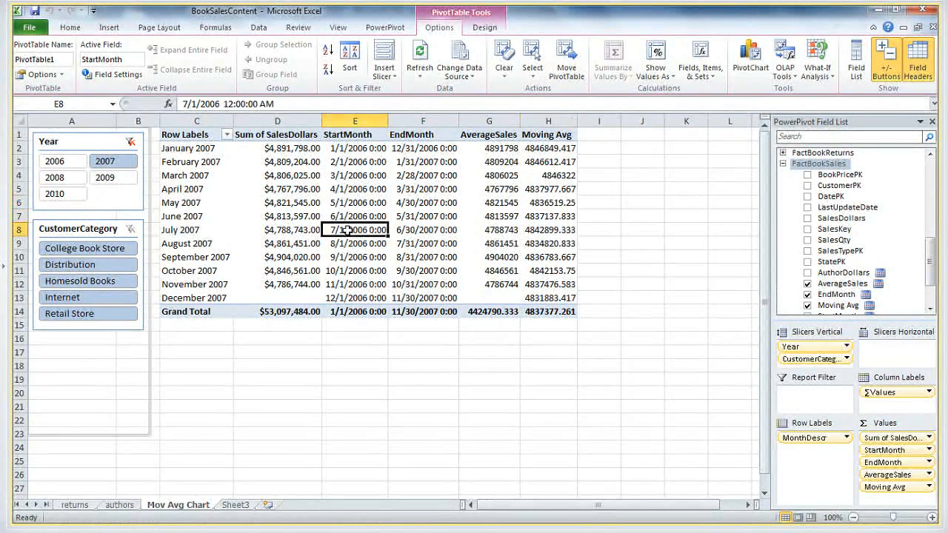
left_click(346, 243)
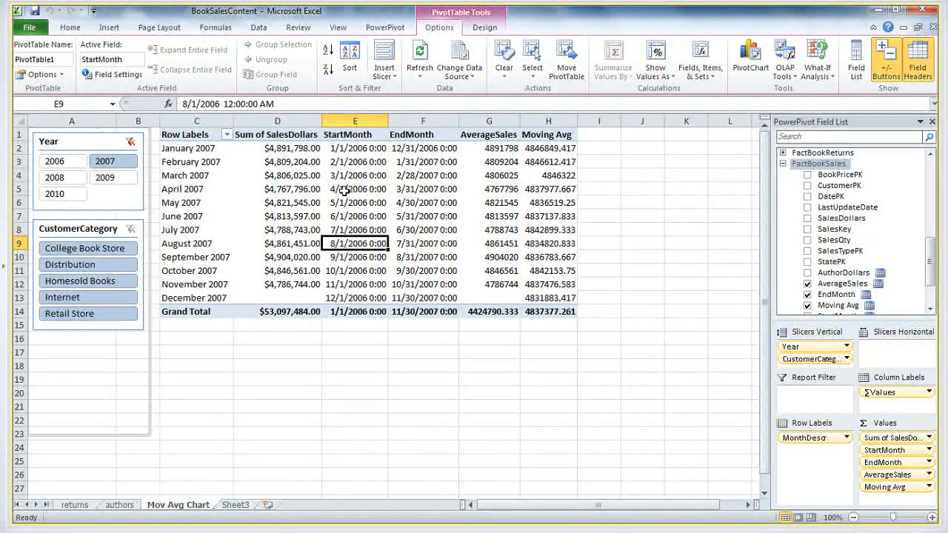
left_click(204, 217)
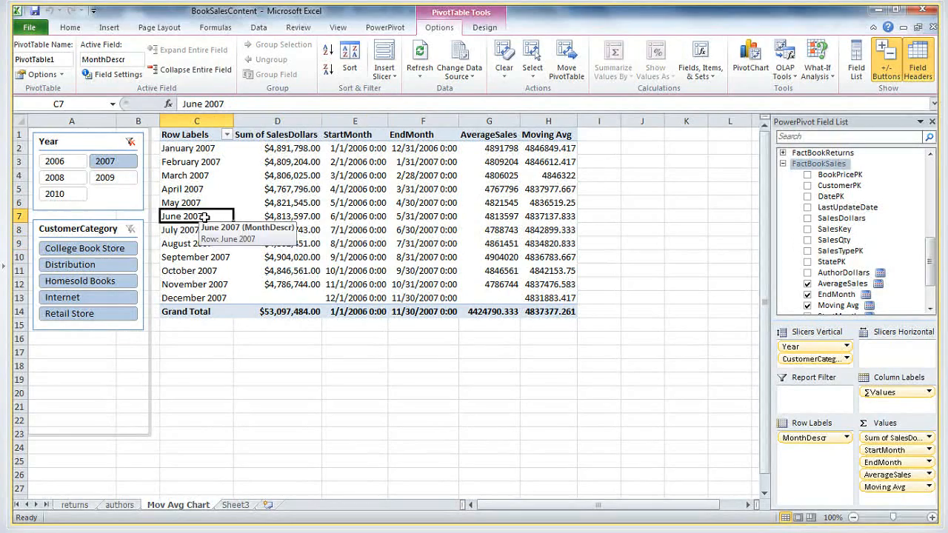
Switch to DemoDaxCode in Notepad and examine how the Sales LY formula uses SamePeriodLastYear on DimDates[ActualDate] and all(DimDates)
left_click(295, 223)
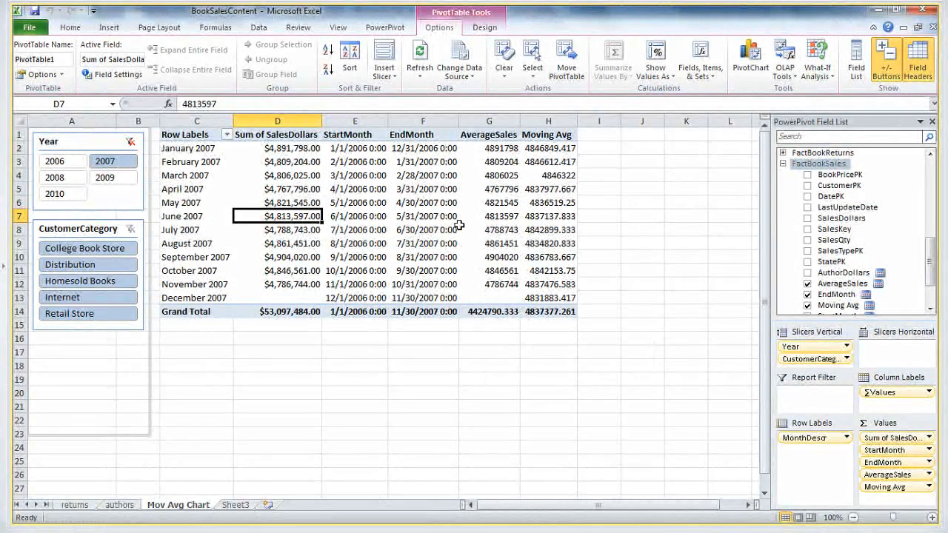
key("alt+Tab")
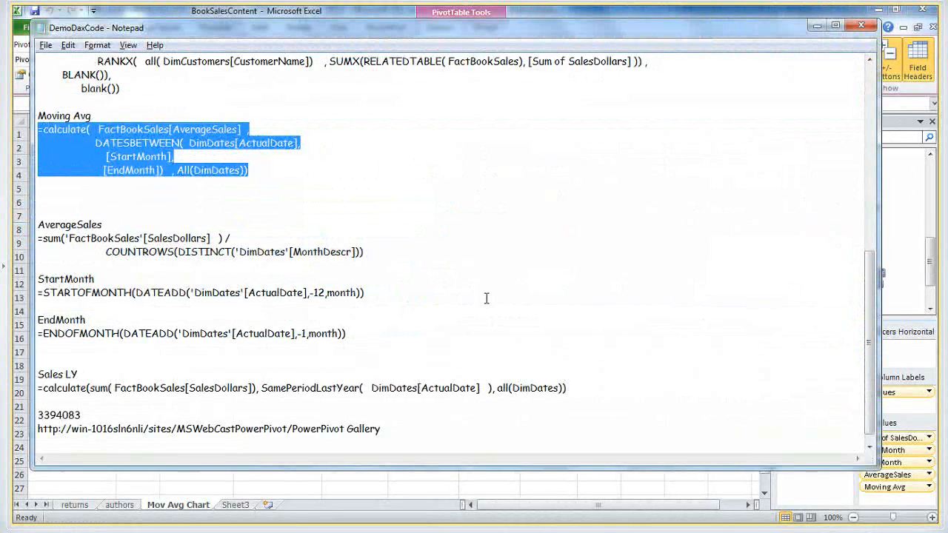
left_click(486, 298)
key("ctrl+End")
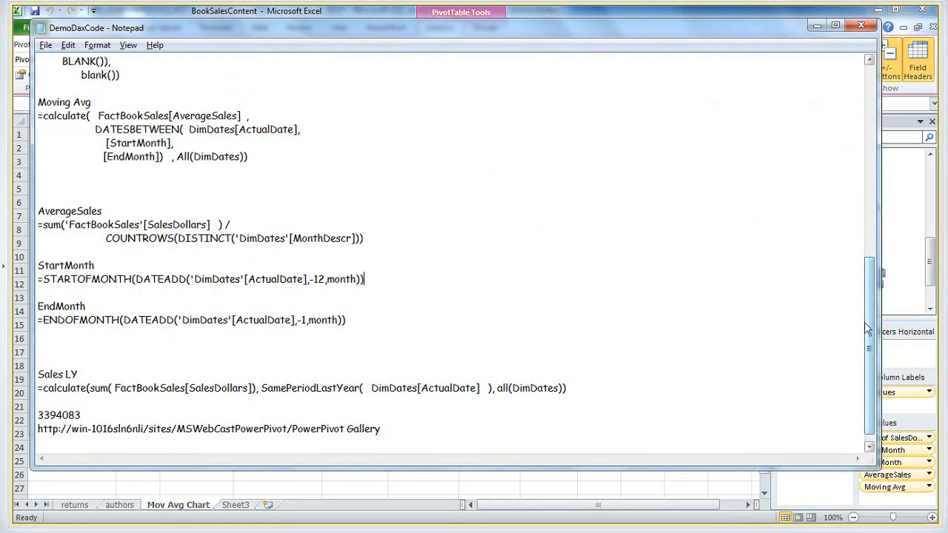
type("provider=molap;datasource=http://win-1016sln6nli/sites/TestPowerPivotGallery/PowerPivot%20Gallery/Book1.xlsx")
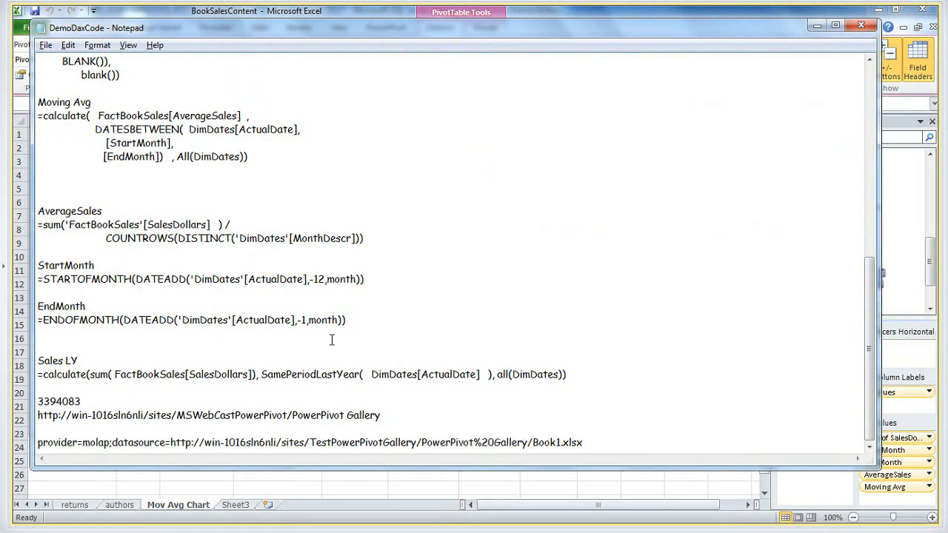
left_click(288, 375)
left_click(57, 374)
left_click_drag(499, 374, 565, 375)
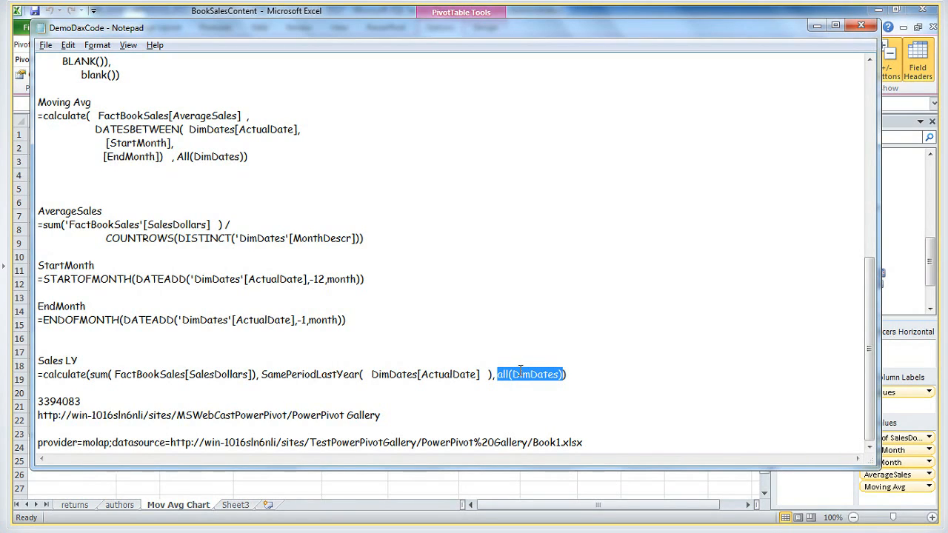
left_click(458, 374)
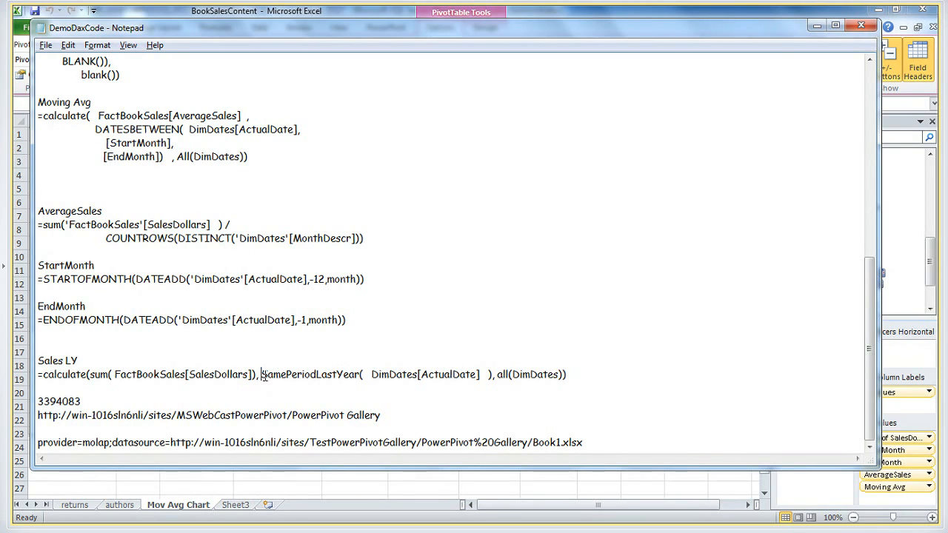
left_click_drag(264, 375, 479, 375)
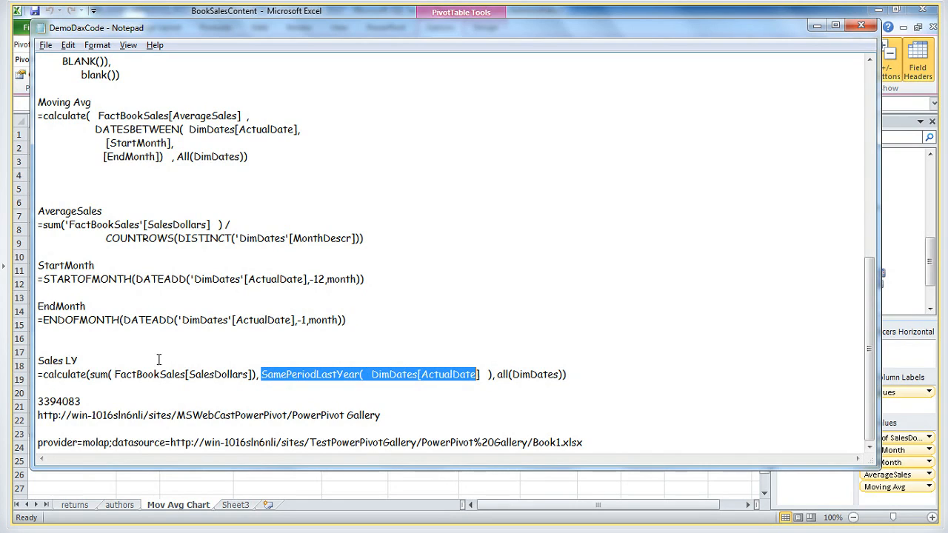
Switch back to Excel, start another new measure in the FactBookSales table, and name it Sales LY
key("alt+Tab")
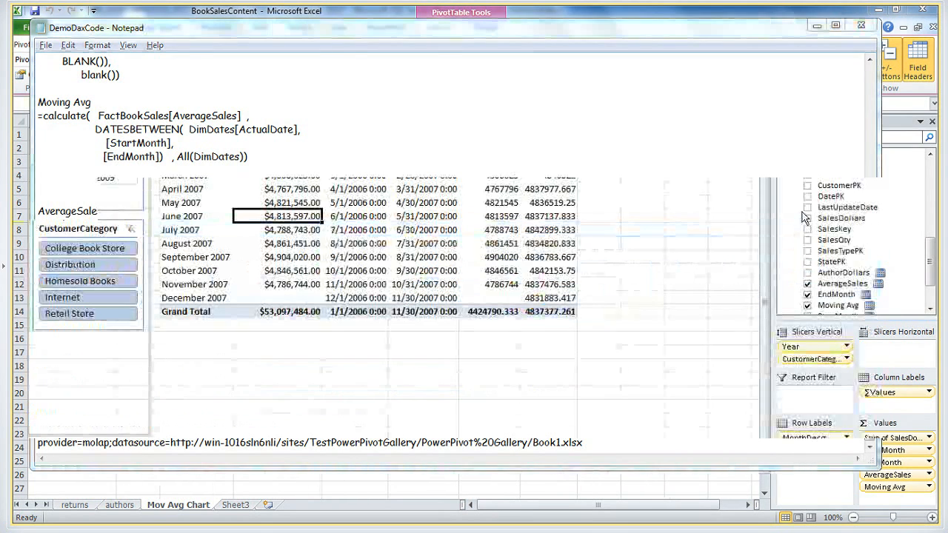
right_click(802, 163)
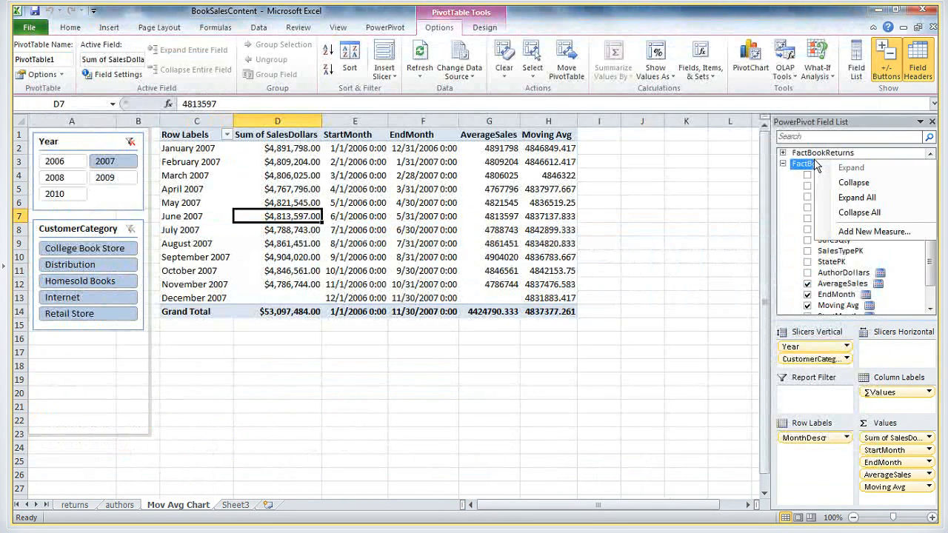
left_click(839, 232)
left_click_drag(438, 168, 278, 164)
type("Sales LY")
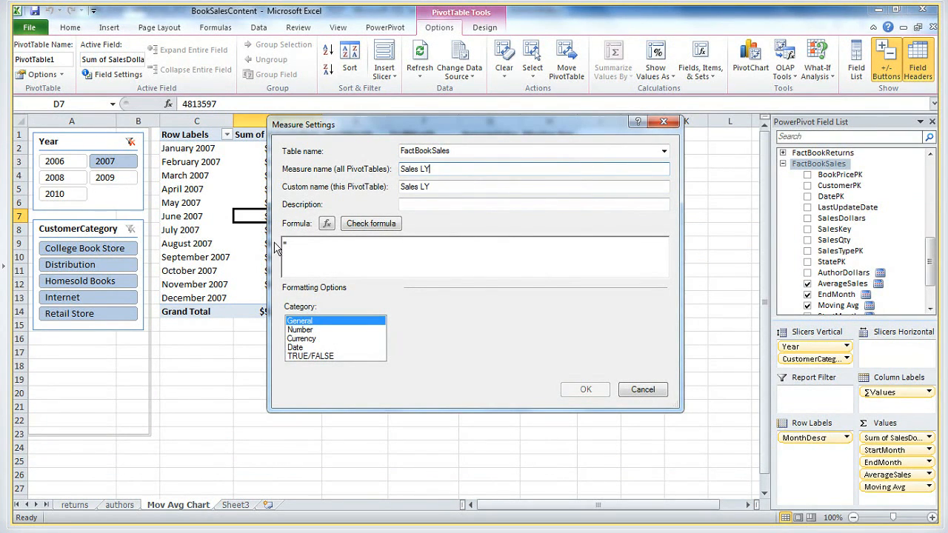
left_click(343, 257)
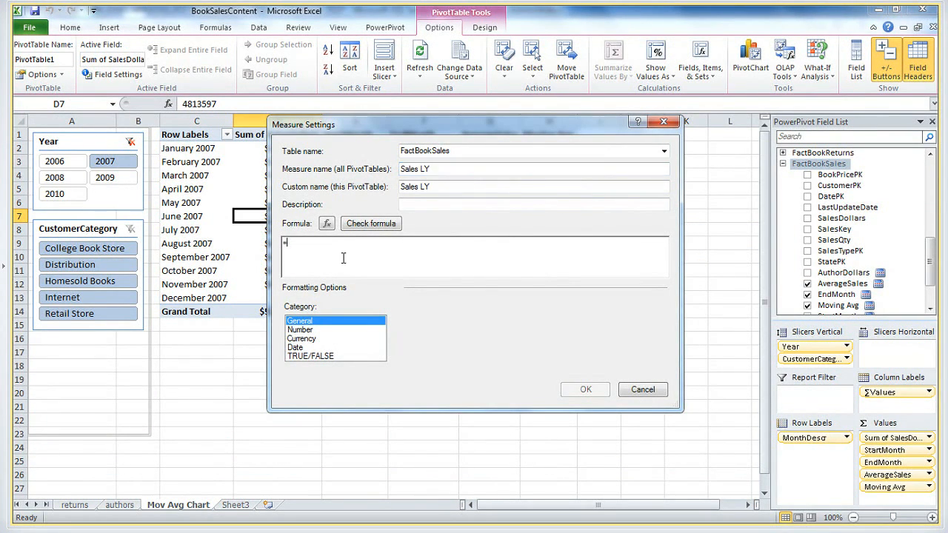
Copy =calculate(sum(FactBookSales[SalesDollars]), SamePeriodLastYear(DimDates[ActualDate]), all(DimDates)) from the DemoDaxCode notes into the Sales LY formula, check it, and create the measure
key("alt+Tab")
left_click(506, 376)
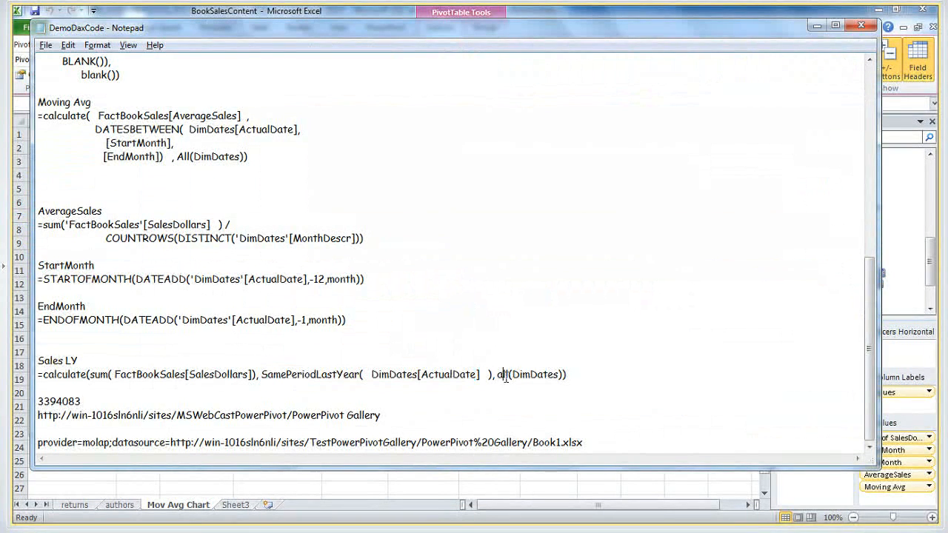
left_click_drag(568, 375, 26, 374)
key("ctrl+c")
key("alt+Tab")
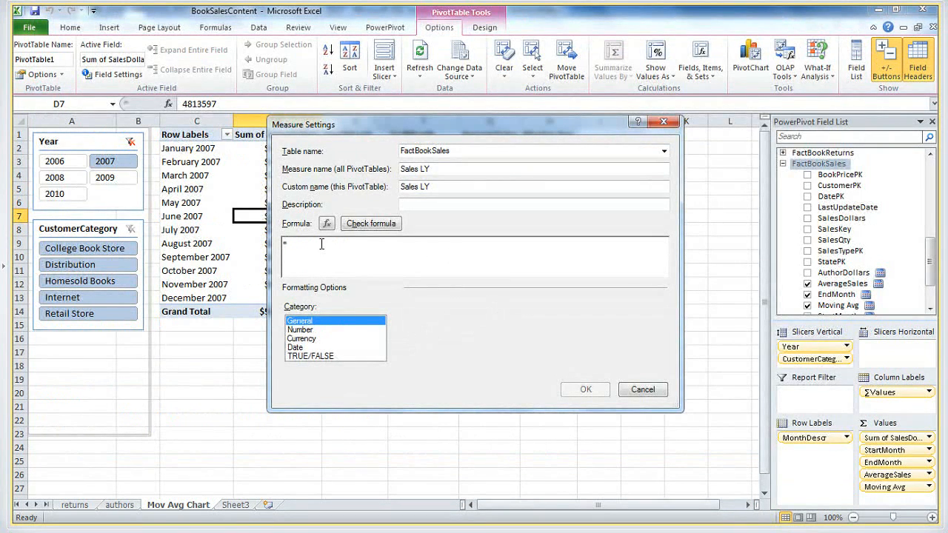
key("ctrl+a")
key("ctrl+v")
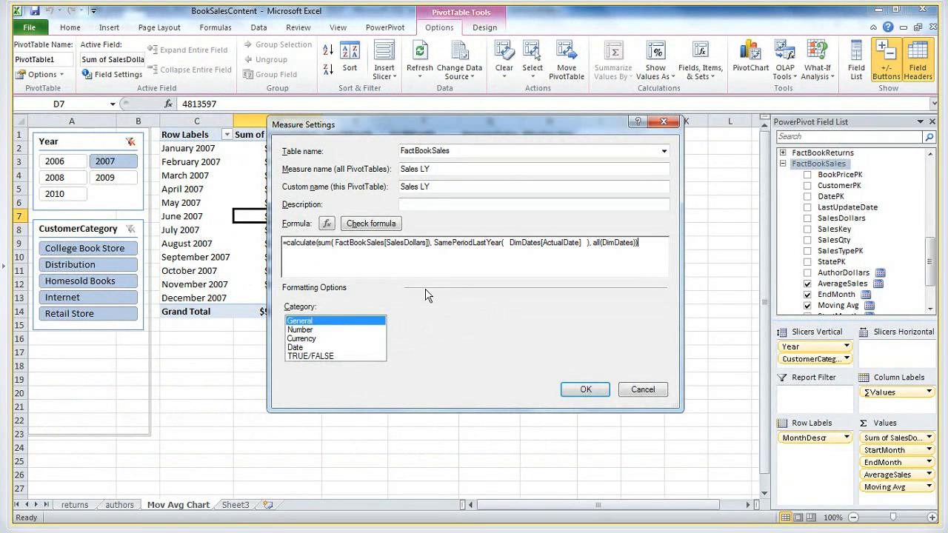
left_click(370, 224)
left_click(581, 460)
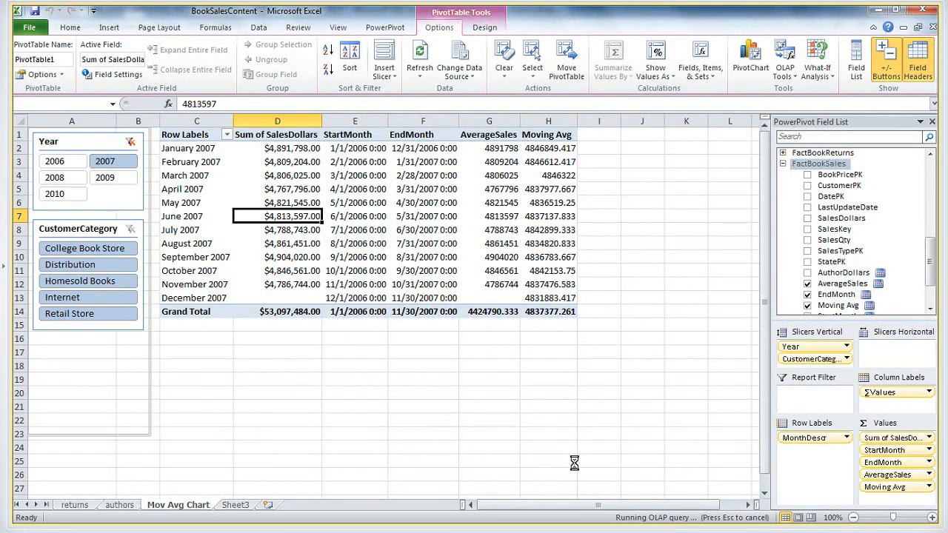
Compare the June 2007 Sales LY value with the same month's Sum of SalesDollars
left_click(590, 216)
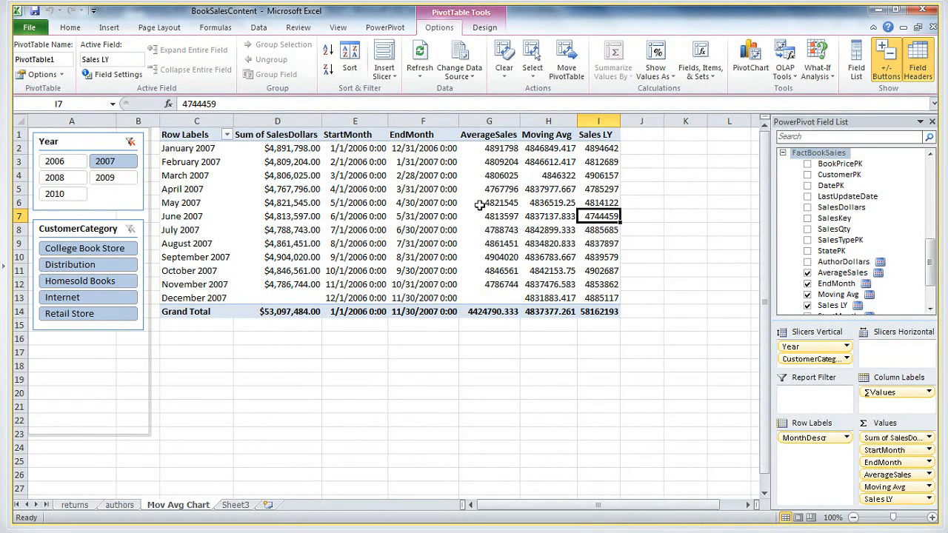
left_click(292, 217)
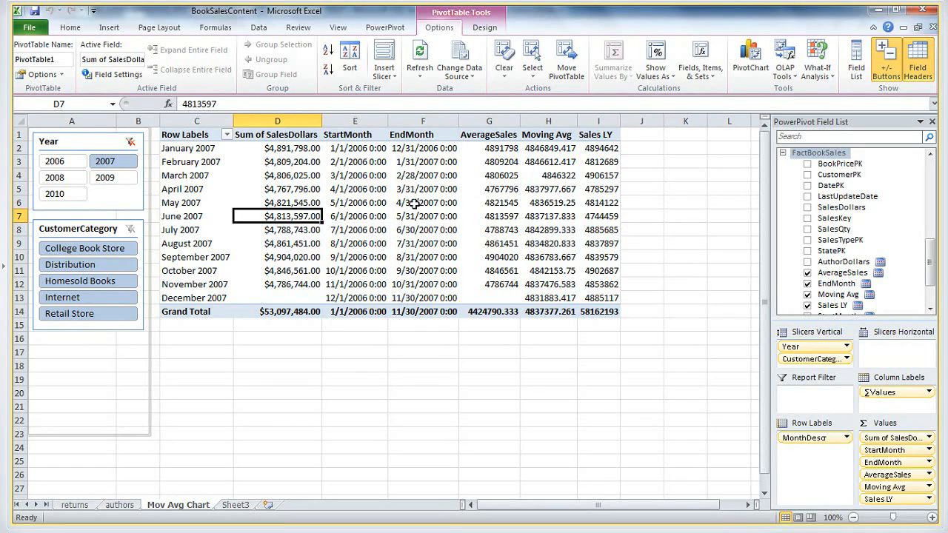
left_click(606, 216)
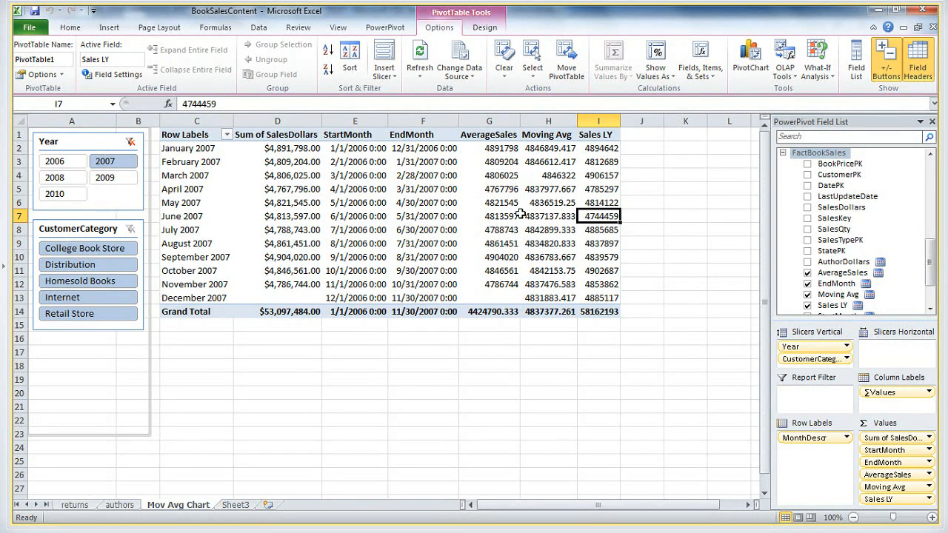
mouse_move(599, 219)
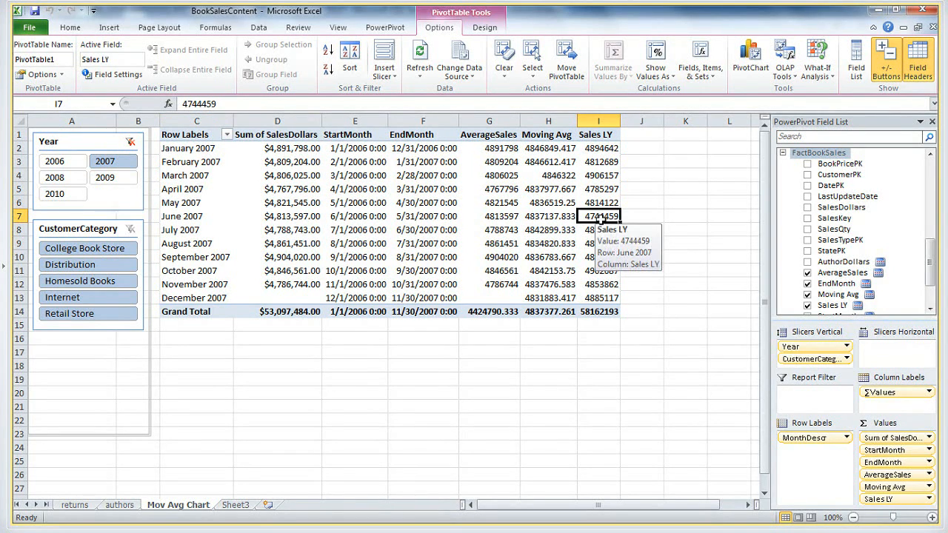
left_click(282, 217)
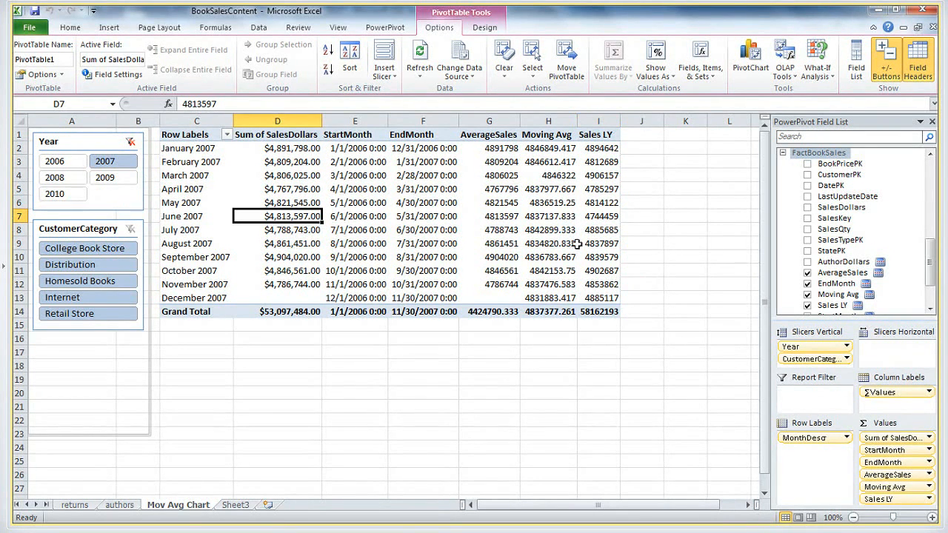
mouse_move(584, 216)
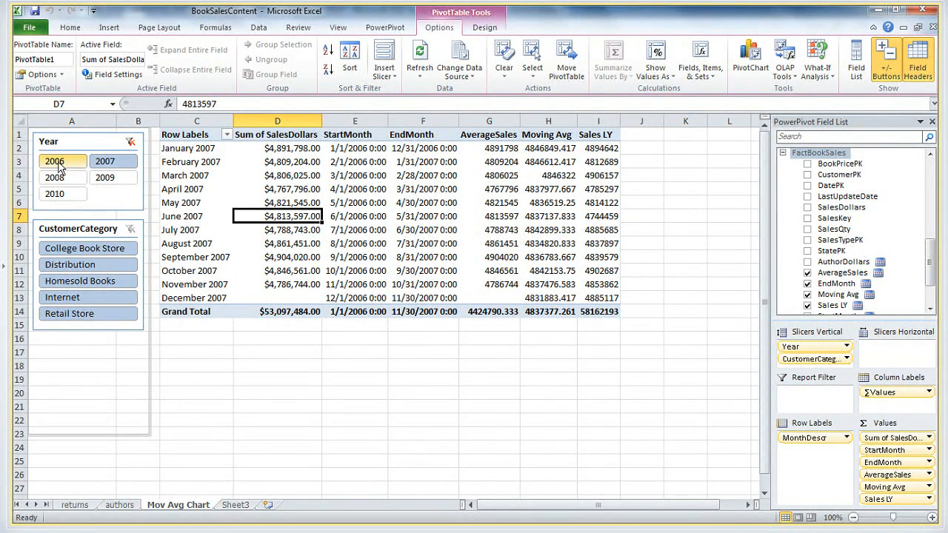
Verify June 2007's Sales LY against June 2006 sales by filtering Year to 2006, and return the filter to 2007
left_click(604, 223)
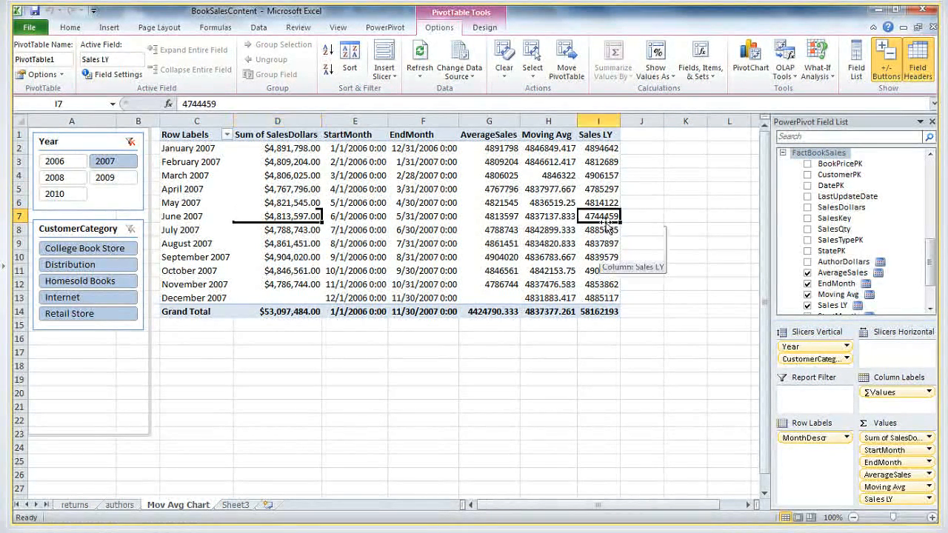
left_click(275, 219)
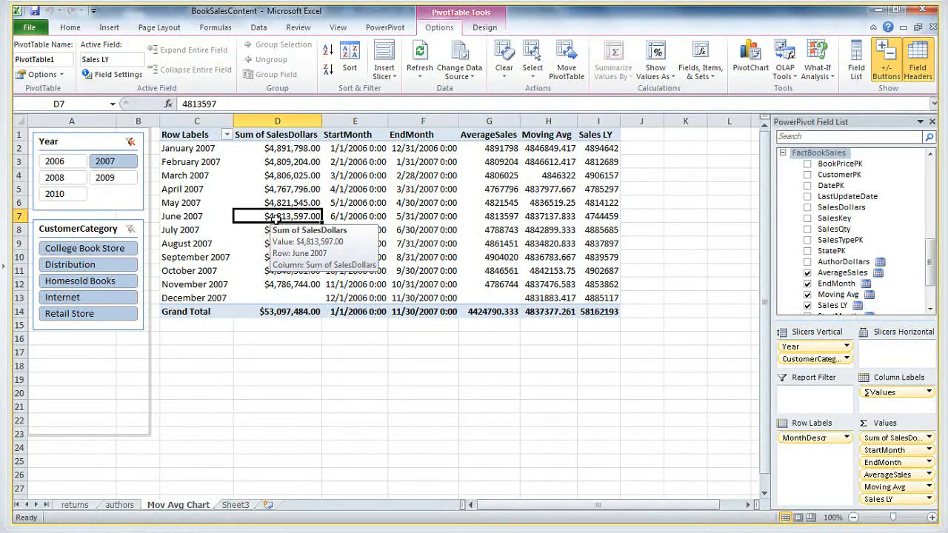
left_click(600, 215)
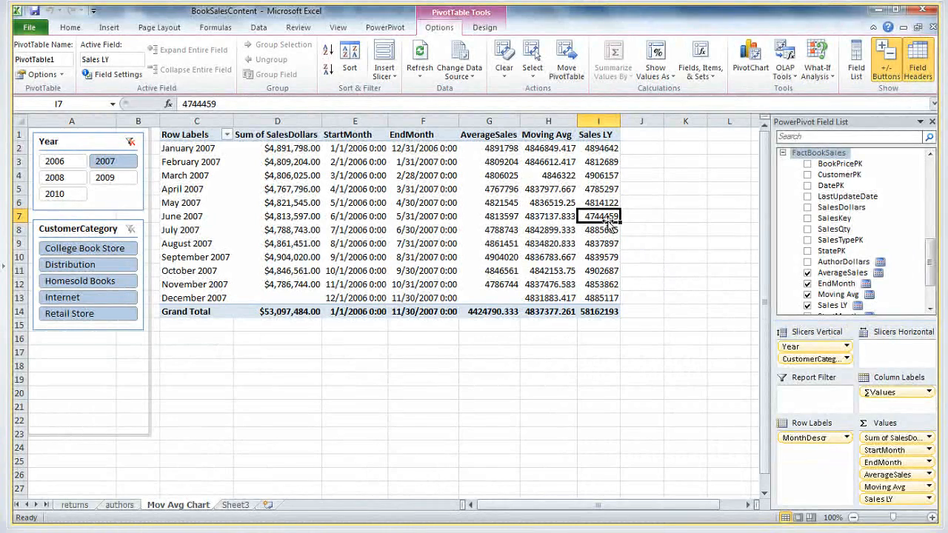
left_click(283, 217)
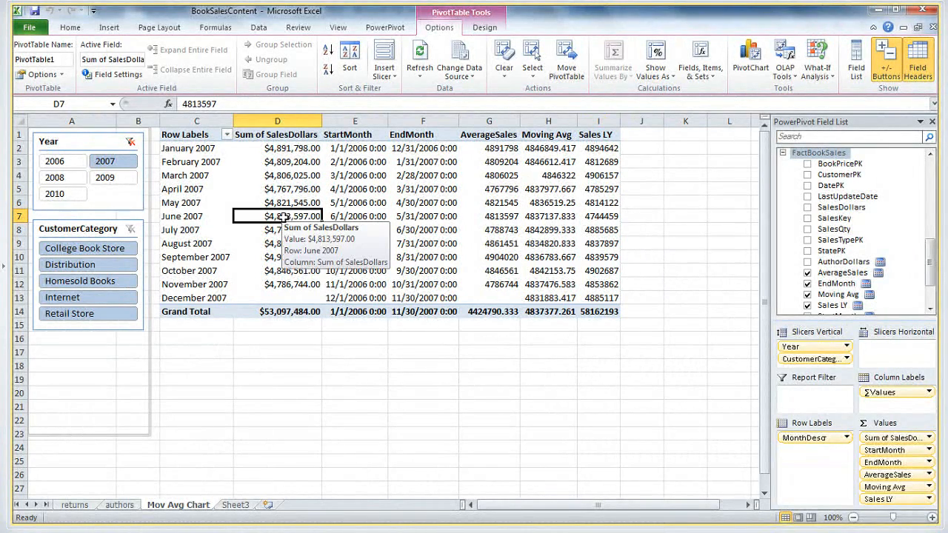
left_click(63, 163)
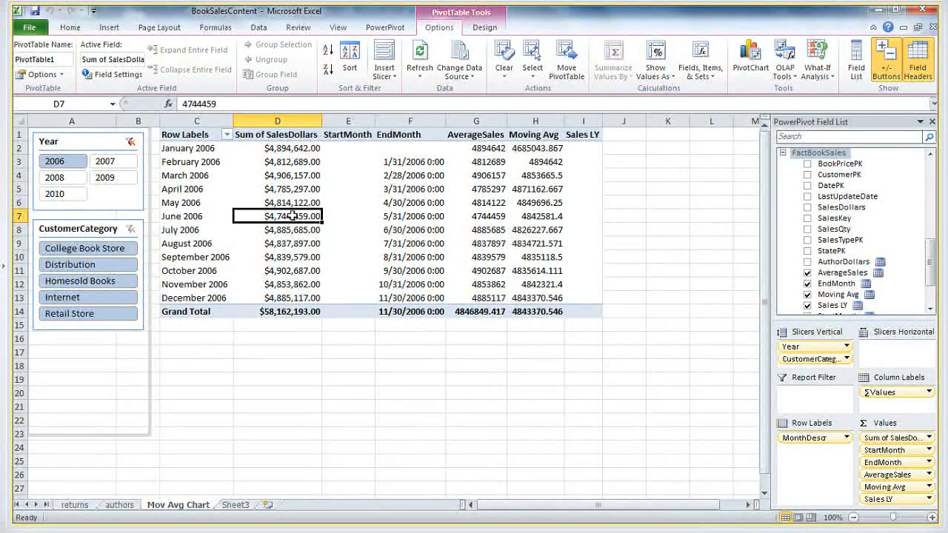
left_click(95, 162)
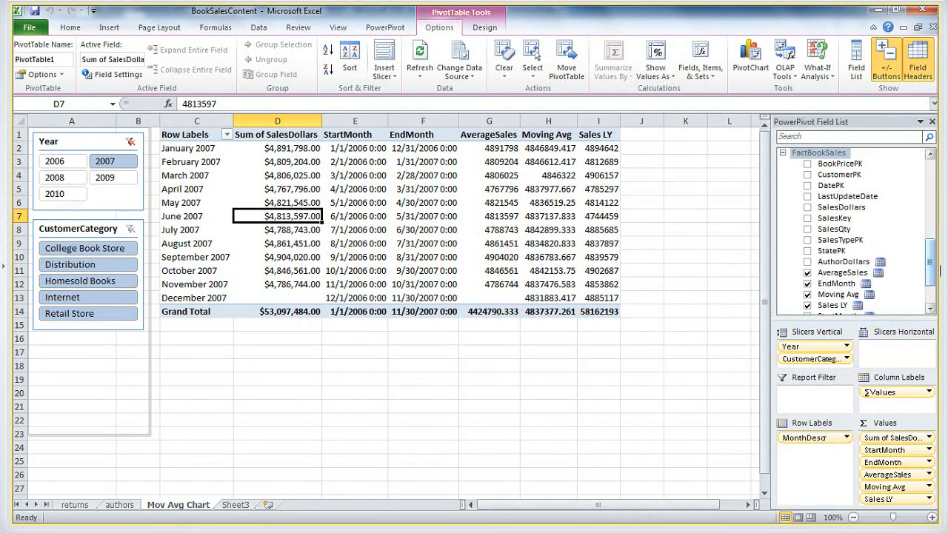
Remove the StartMonth, EndMonth and AverageSales measures from the pivot table's values
scroll(888, 282, "down", 1)
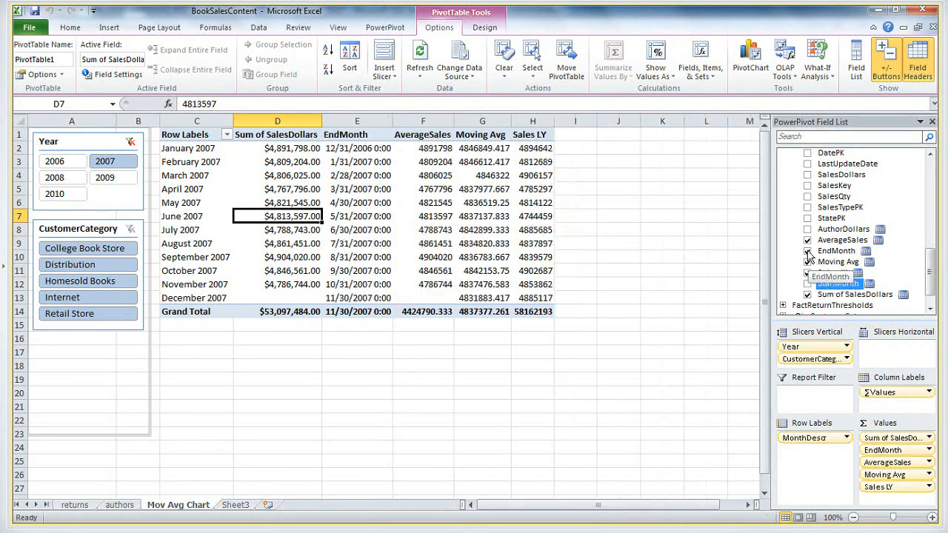
left_click(808, 252)
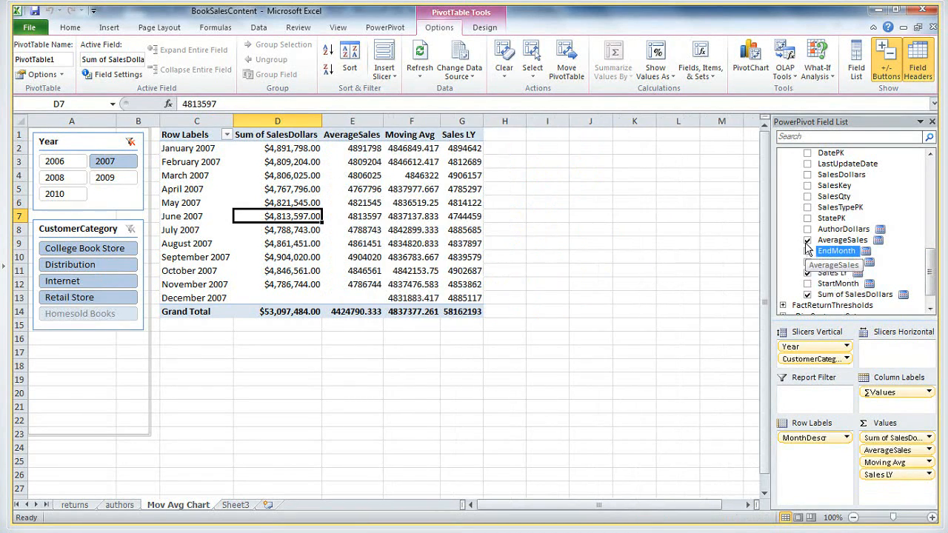
left_click(807, 242)
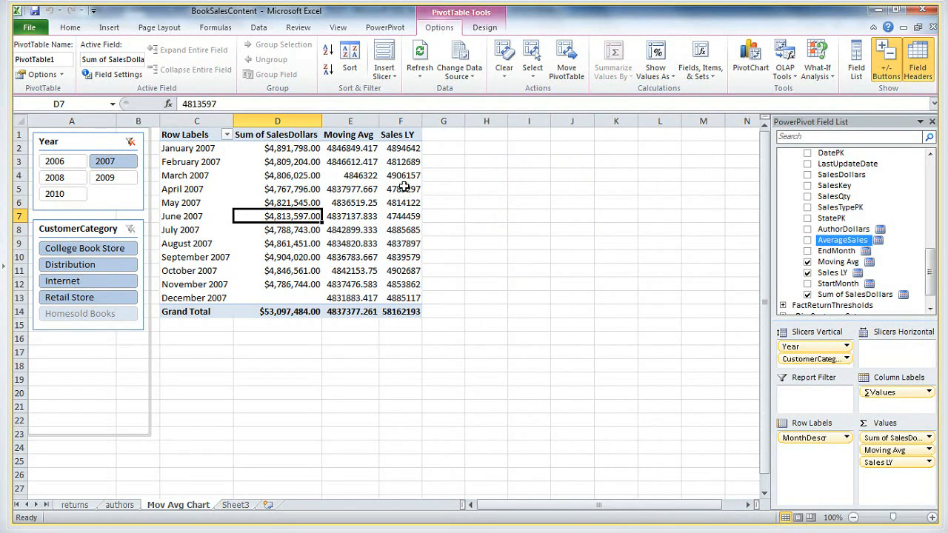
Try to apply the $ English (U.S.) accounting format to the pivot table's Moving Avg heading cell
left_click(346, 136)
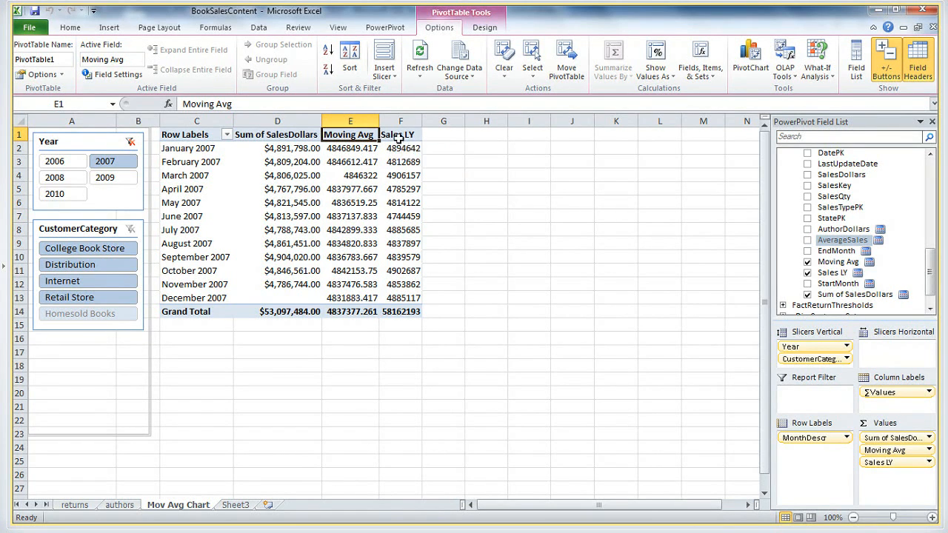
left_click(409, 137)
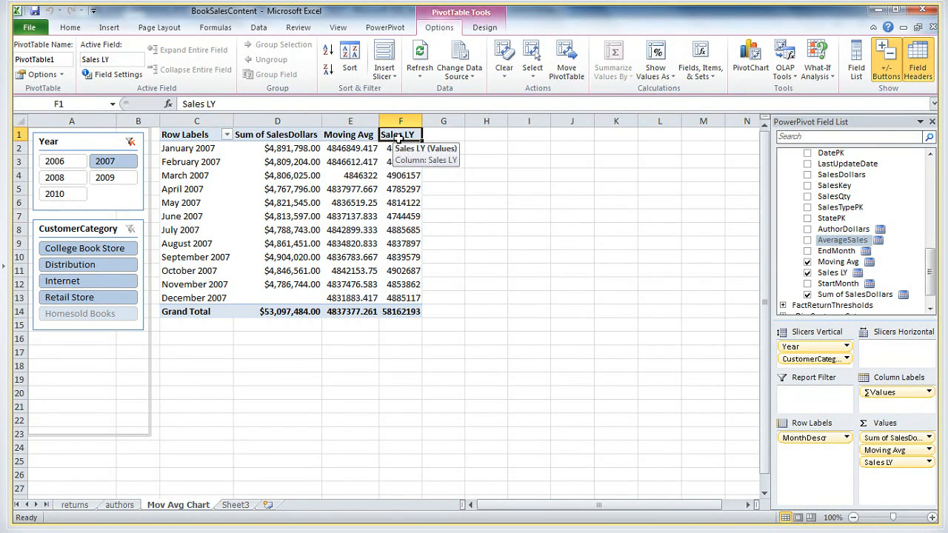
left_click(337, 134)
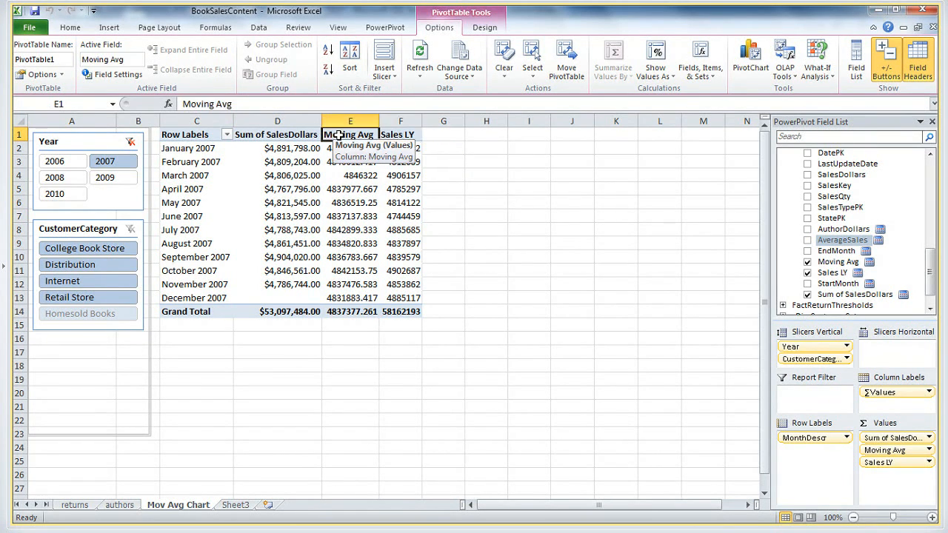
left_click(72, 30)
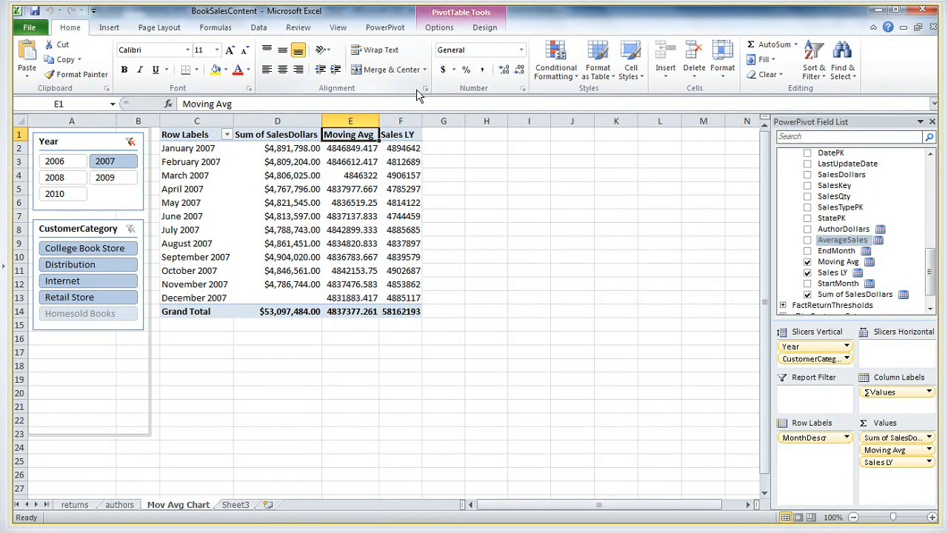
left_click(454, 73)
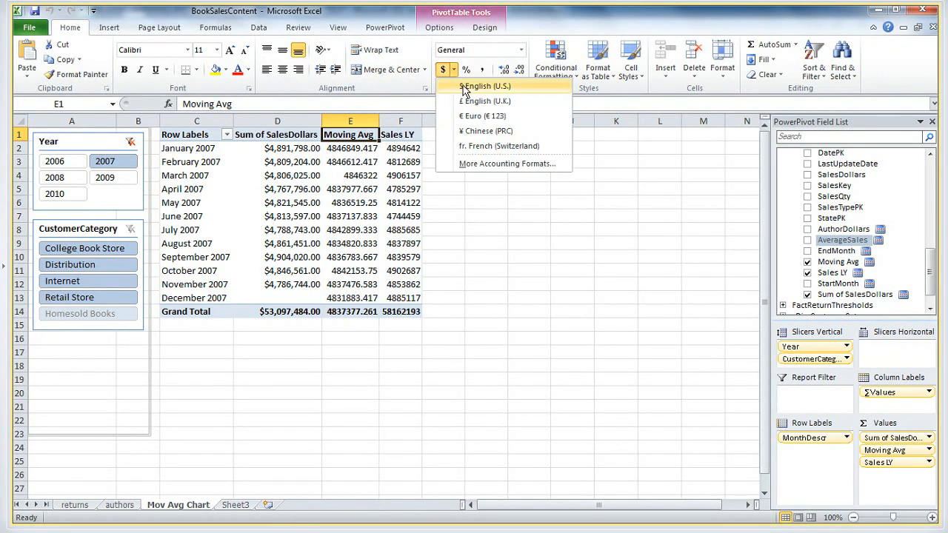
left_click(480, 87)
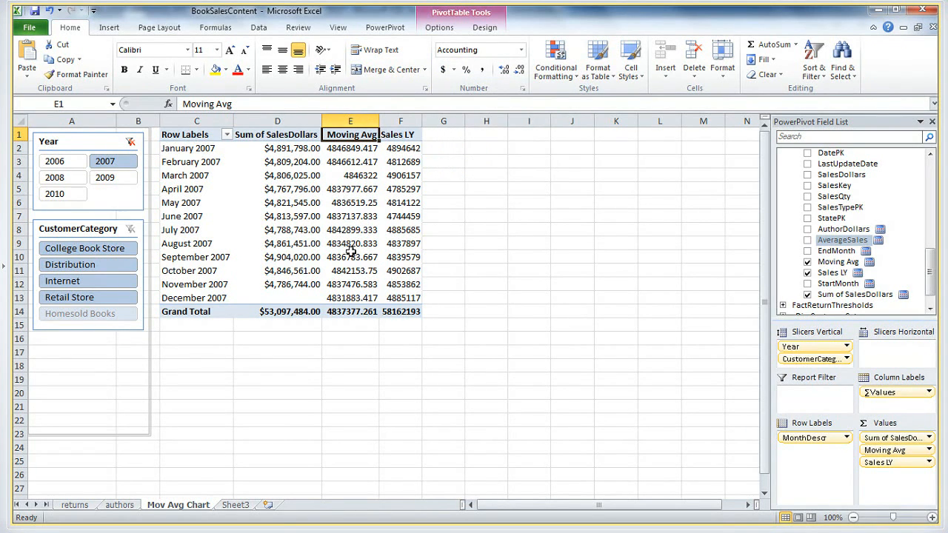
Format the Moving Avg column, E1 through E14, as Currency with 2 decimal places and the $ symbol, and widen column E to fit
left_click(348, 311, "shift")
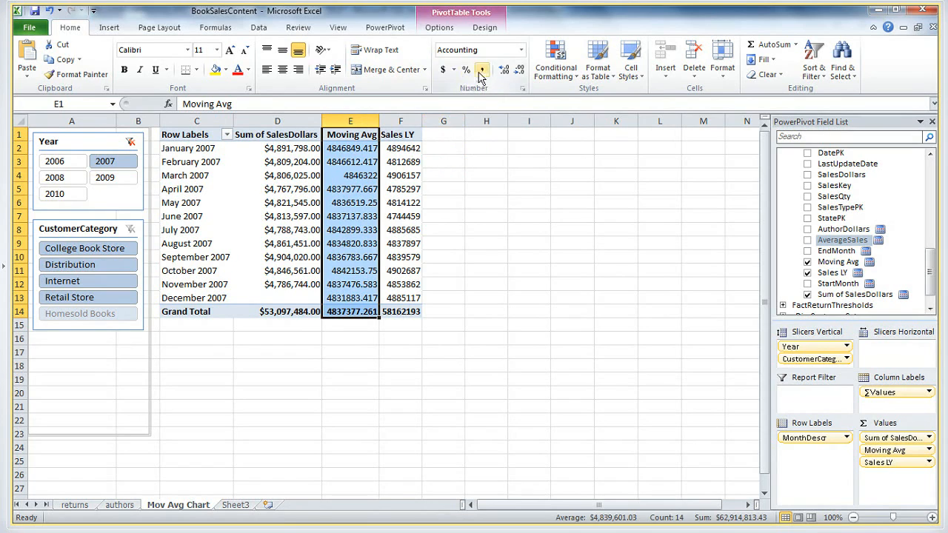
left_click(453, 70)
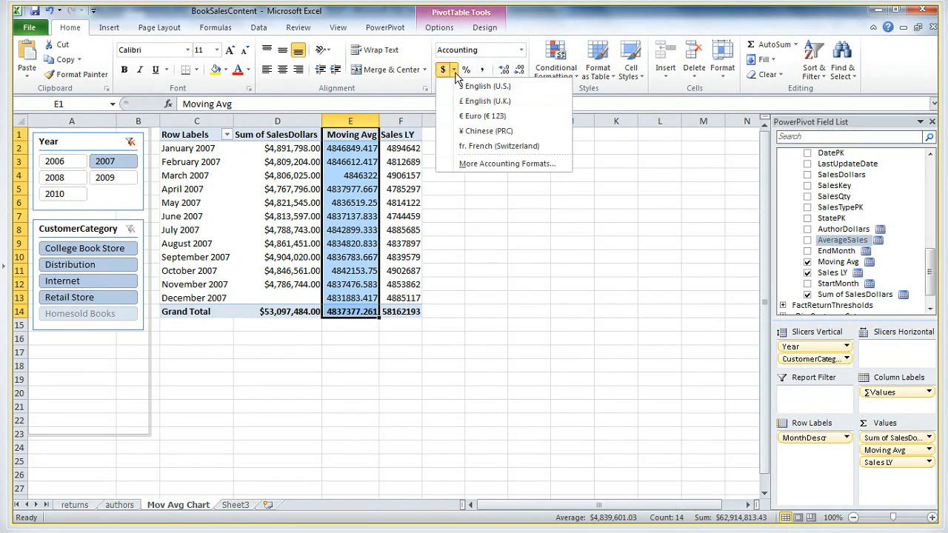
left_click(466, 163)
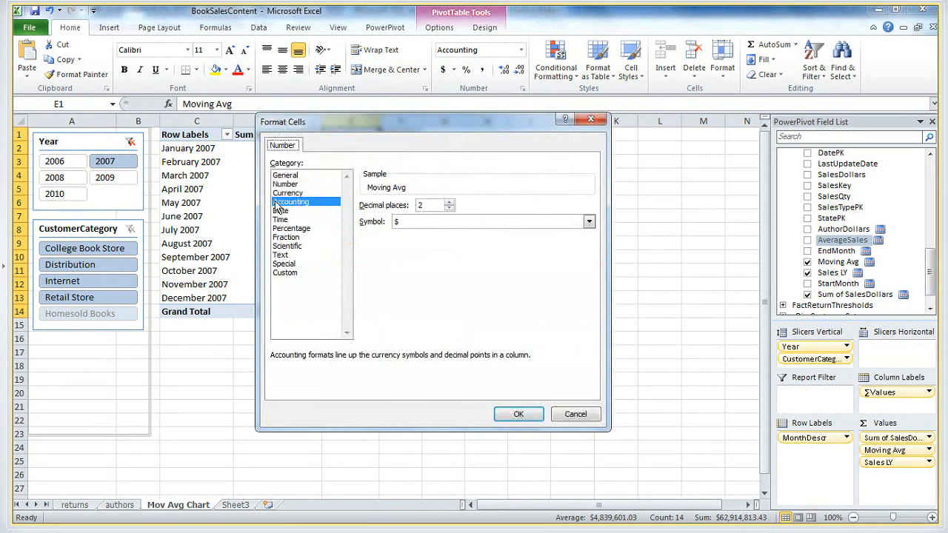
left_click(282, 193)
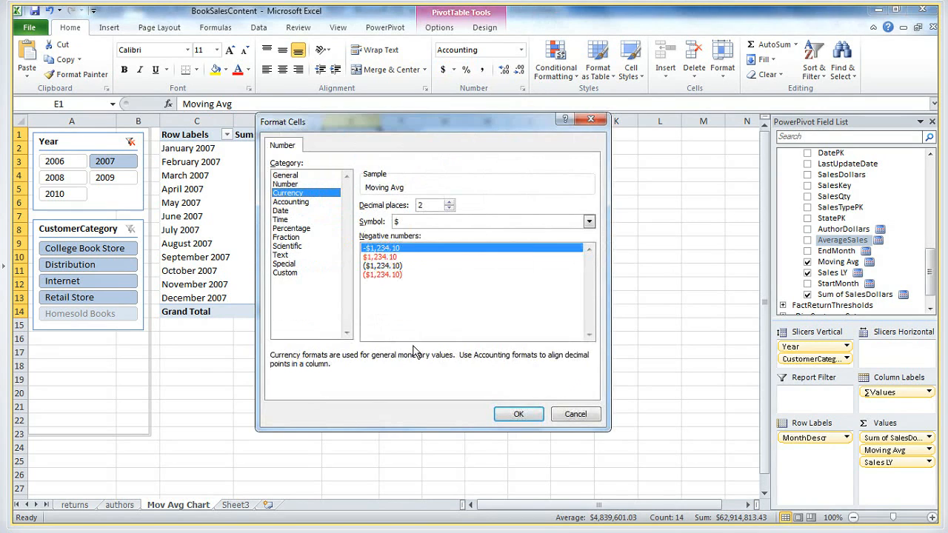
left_click(518, 415)
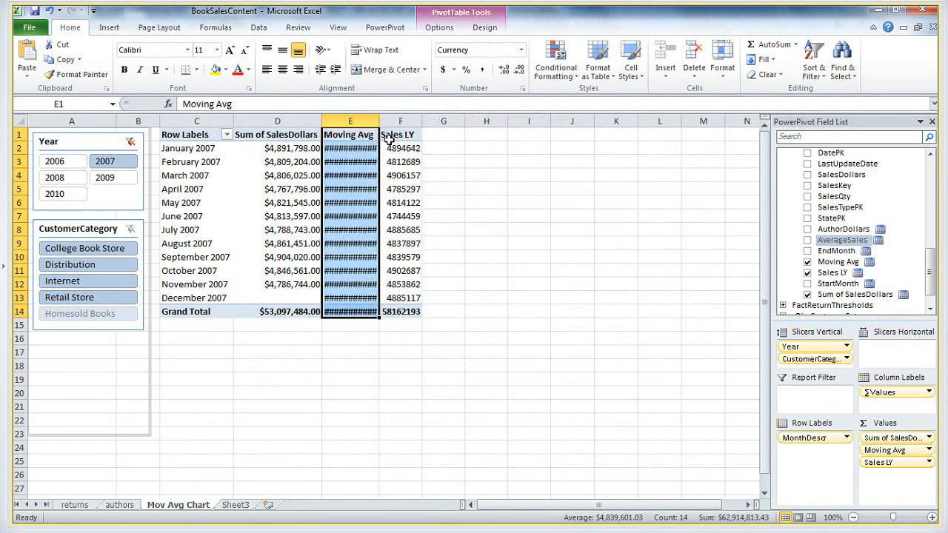
left_click_drag(380, 120, 400, 120)
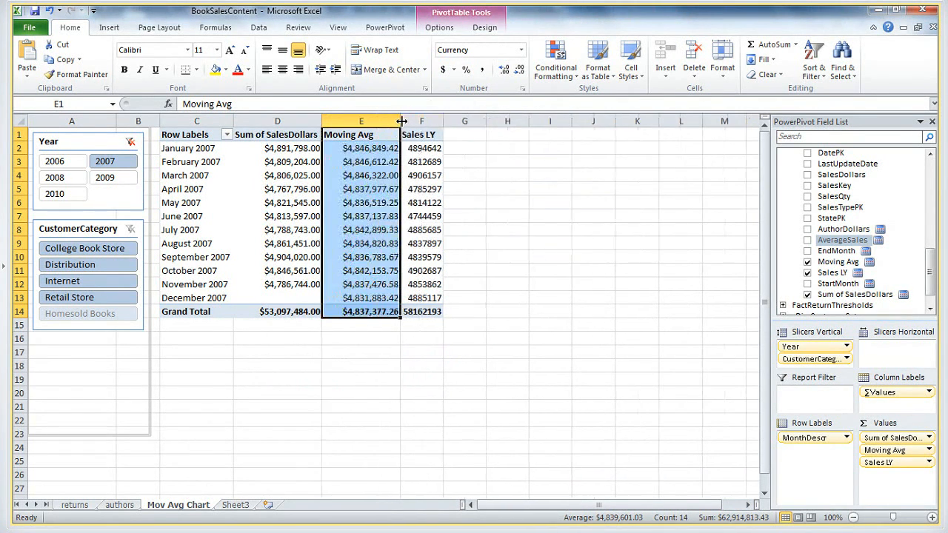
Format the Sales LY column, F1 through F14, as Currency with 2 decimal places and the $ symbol, and widen column F
left_click(427, 134)
left_click(422, 312, "shift")
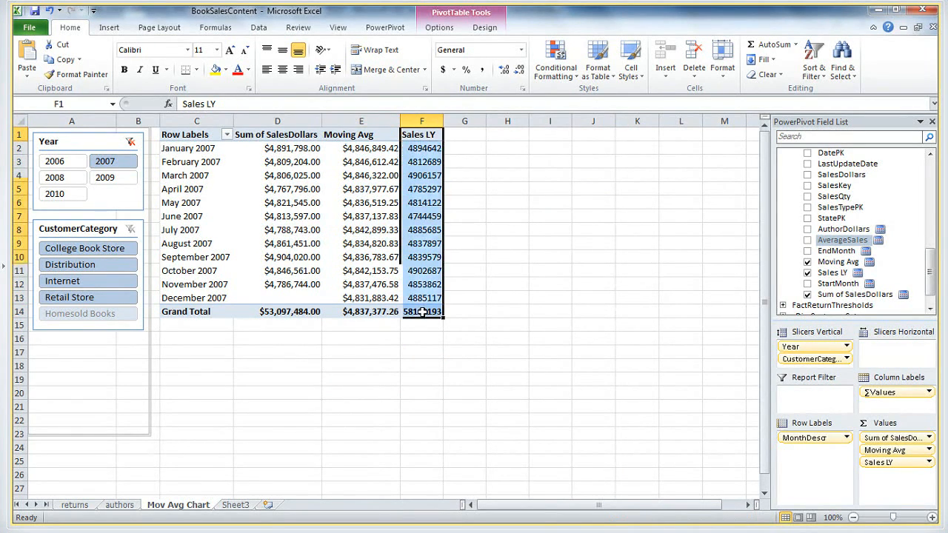
left_click(453, 70)
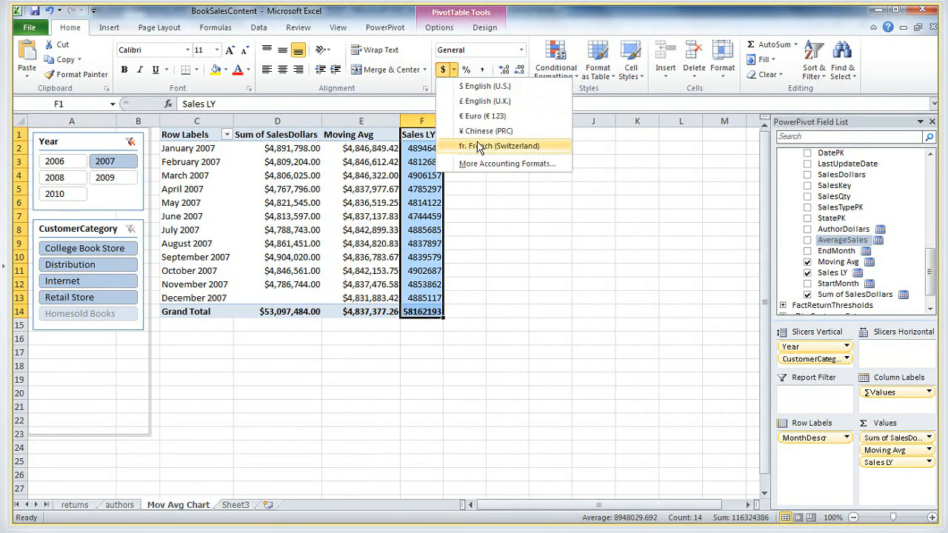
left_click(468, 166)
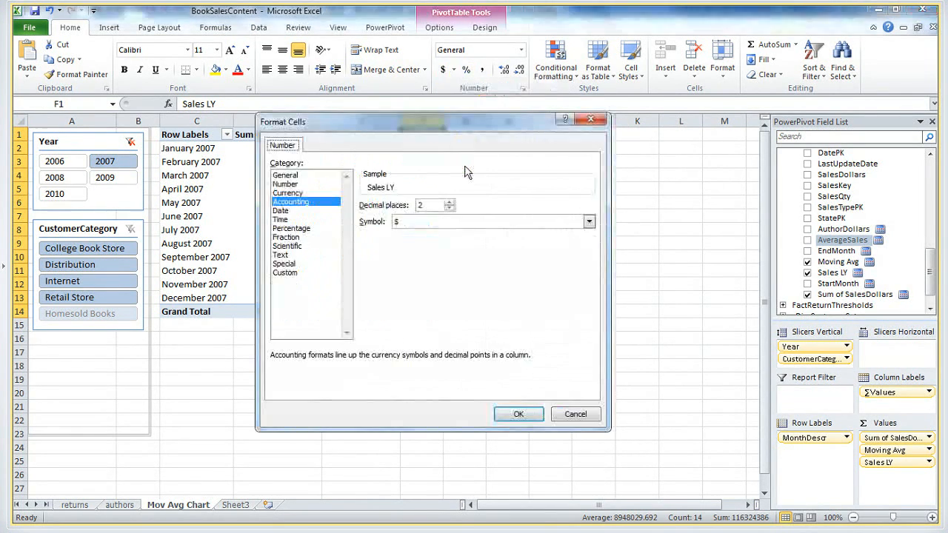
left_click(289, 193)
left_click(519, 414)
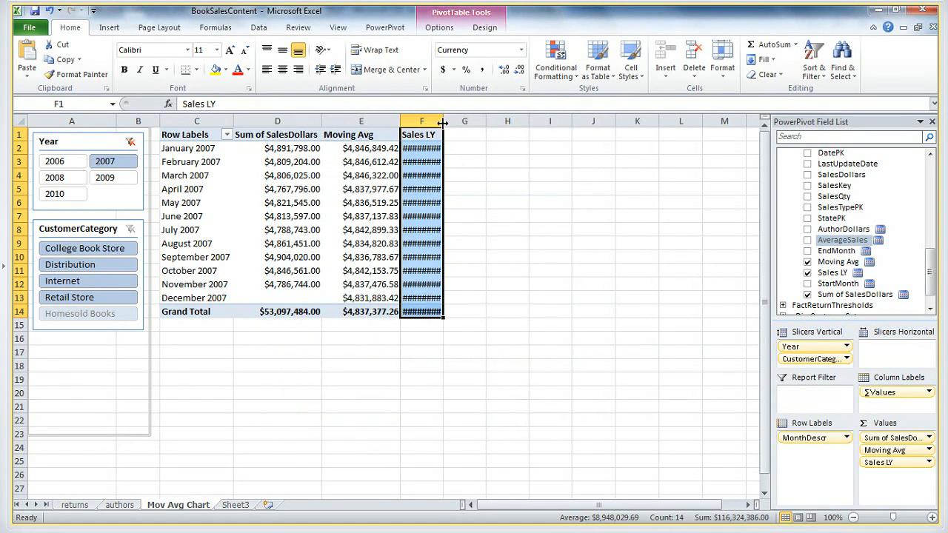
left_click_drag(442, 123, 501, 123)
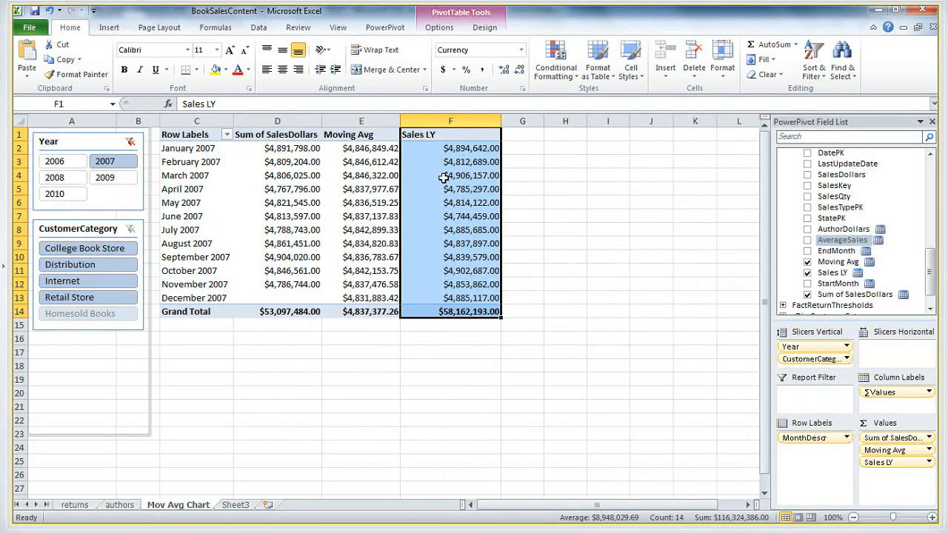
Compare January 2007's Sum of SalesDollars with its Sales LY value, and examine the Sum of SalesDollars grand total
left_click(200, 215)
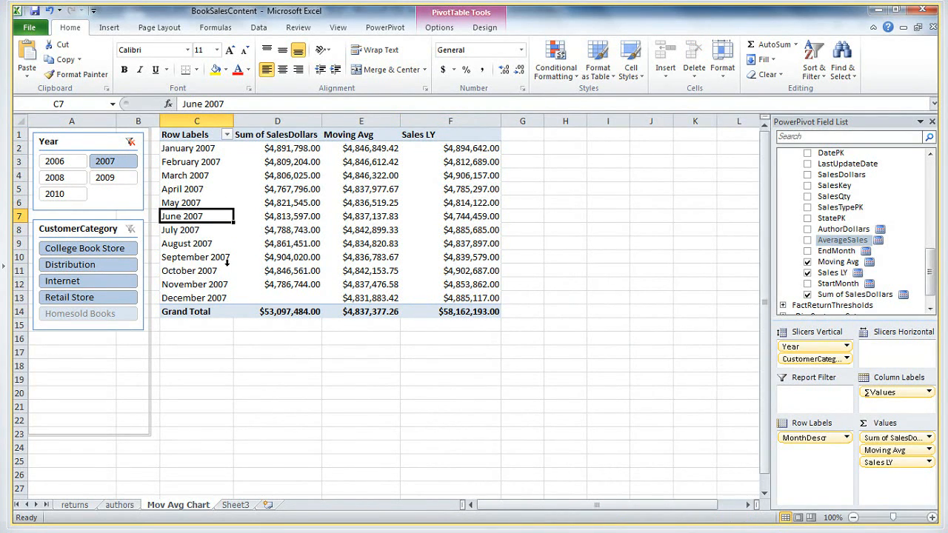
left_click(279, 147)
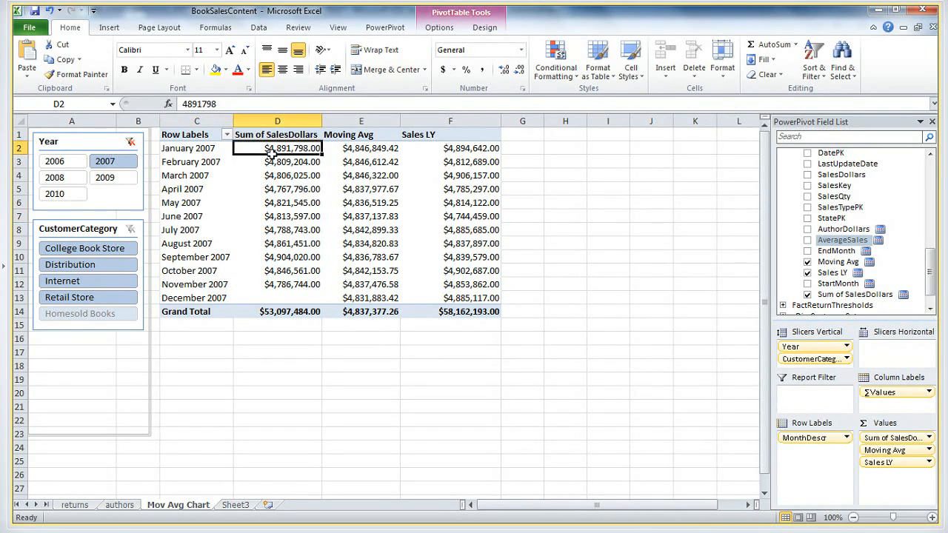
left_click(440, 148)
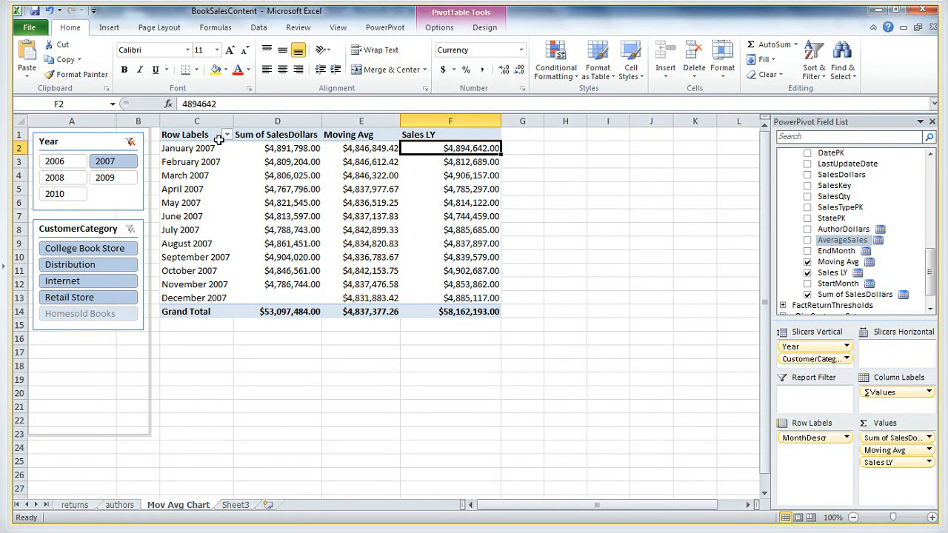
left_click(278, 137)
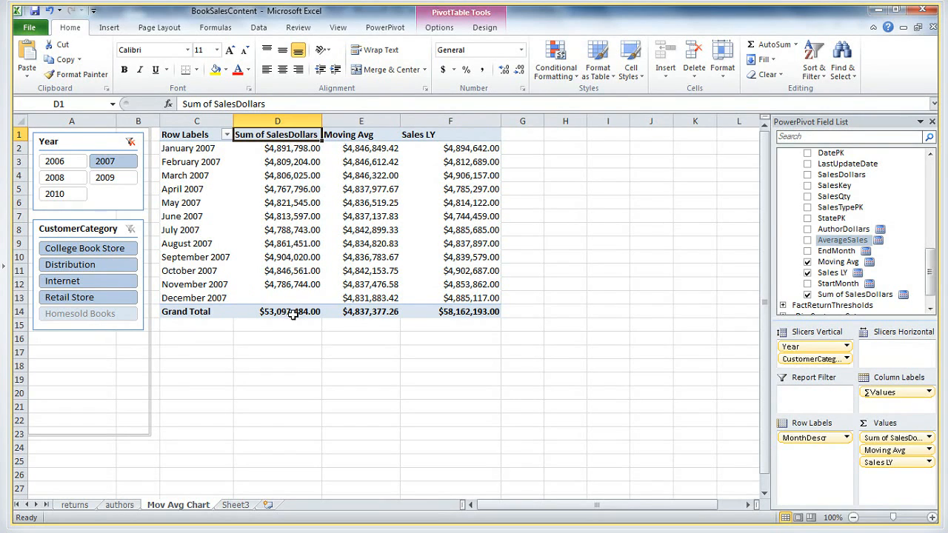
mouse_move(271, 310)
Turn off the pivot table's grand totals for both rows and columns
left_click(461, 144)
left_click(461, 136)
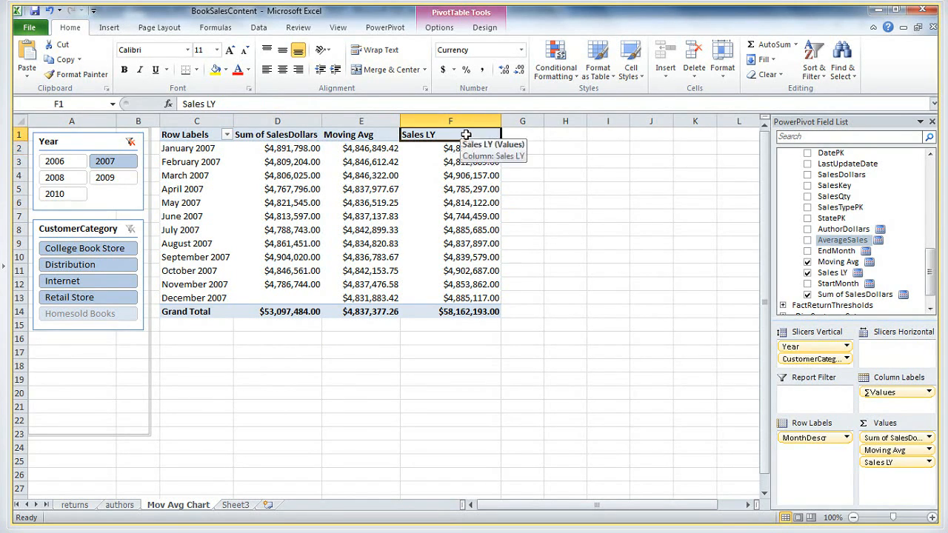
right_click(466, 136)
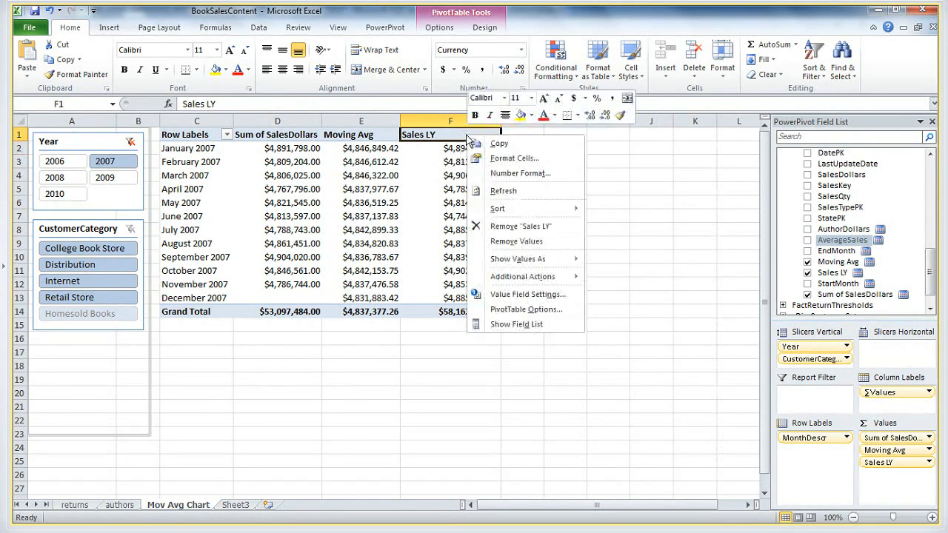
left_click(519, 309)
left_click(459, 191)
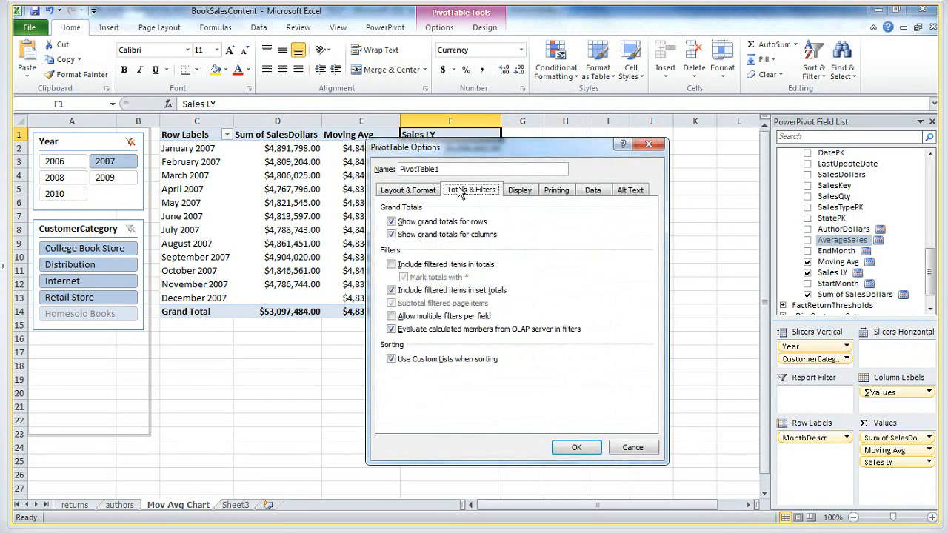
left_click(391, 221)
left_click(391, 234)
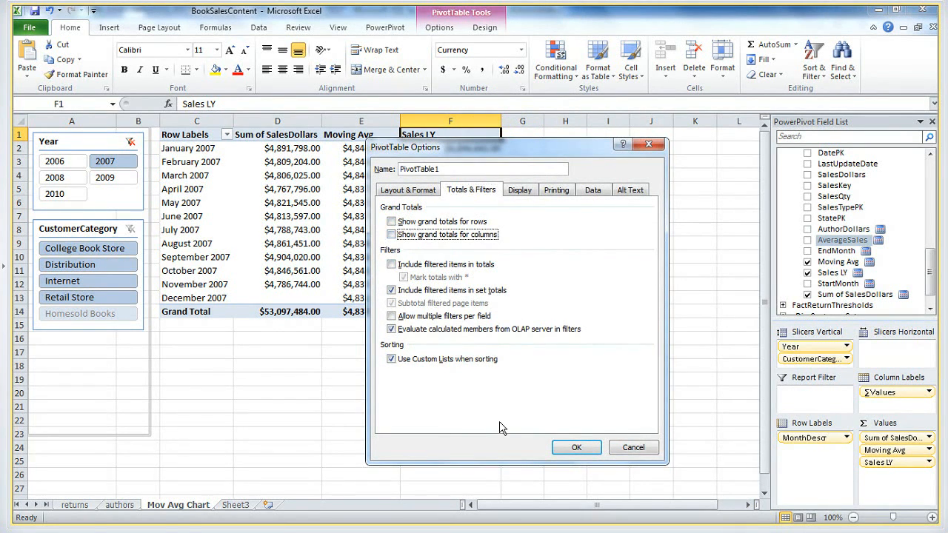
left_click(576, 447)
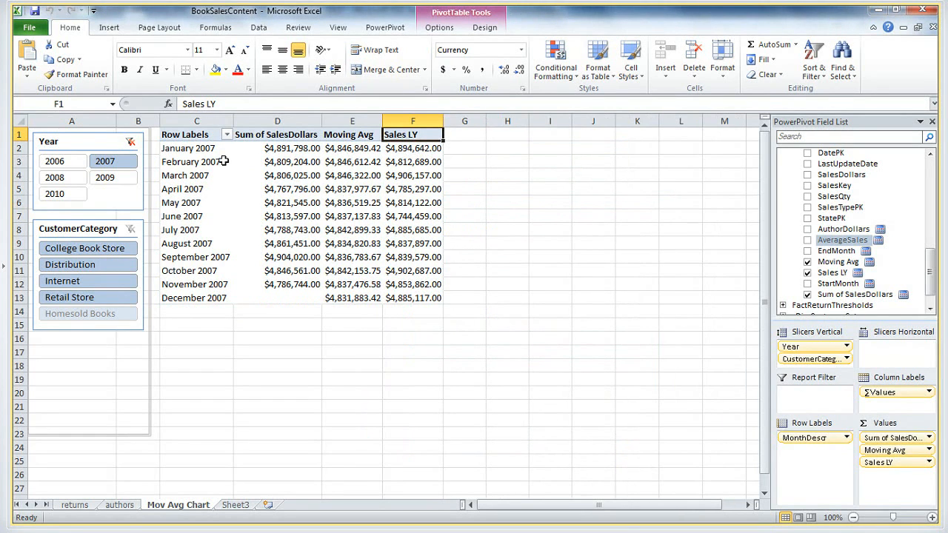
Insert a clustered column PivotChart of the pivot table and enlarge it to cover about D8 to L27
left_click(109, 28)
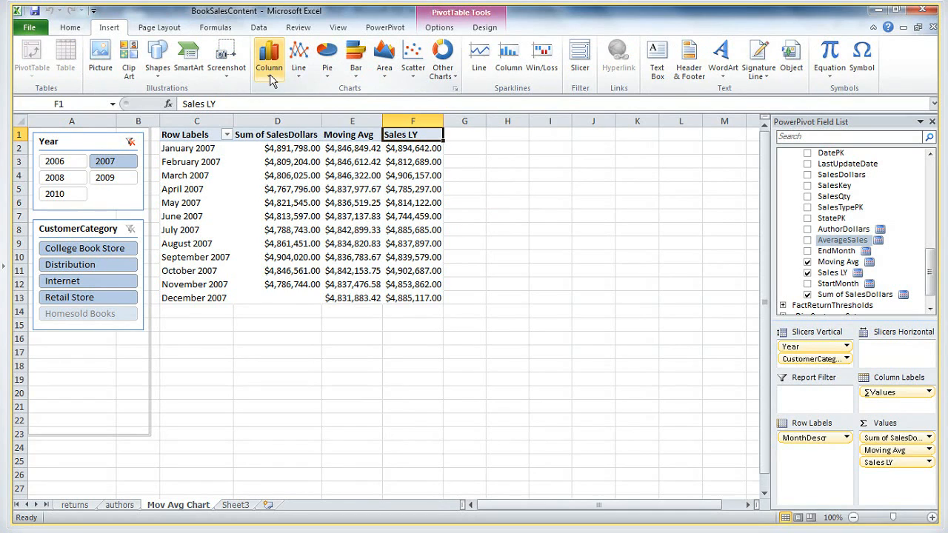
left_click(270, 70)
left_click(274, 113)
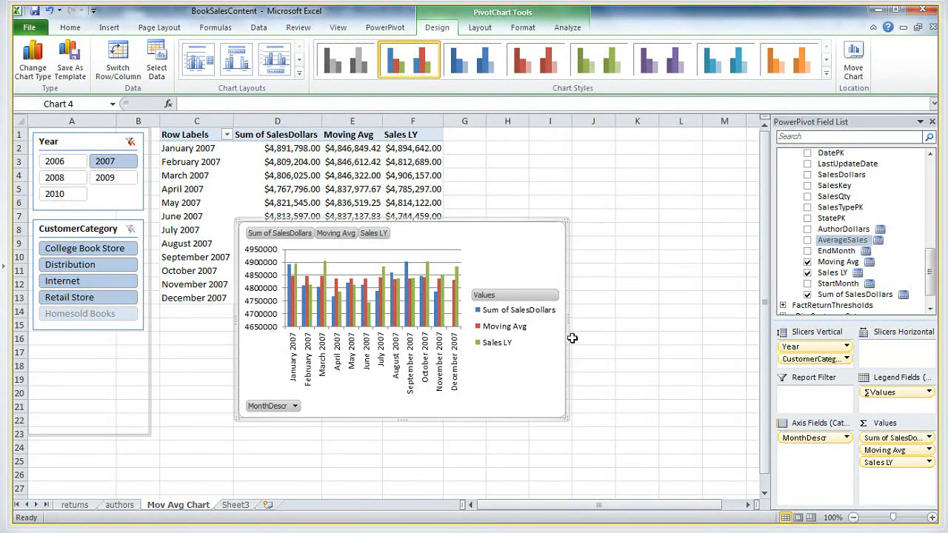
left_click_drag(567, 319, 687, 319)
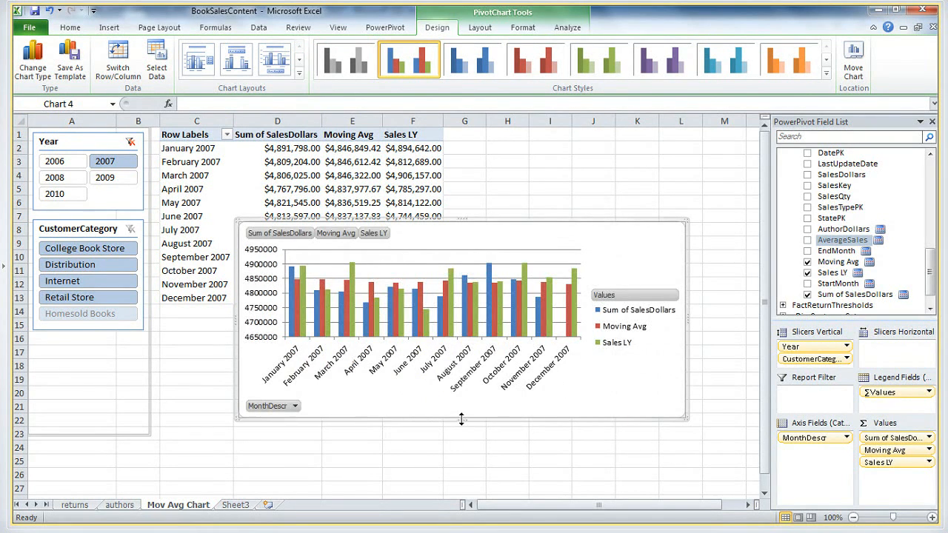
left_click_drag(461, 419, 449, 486)
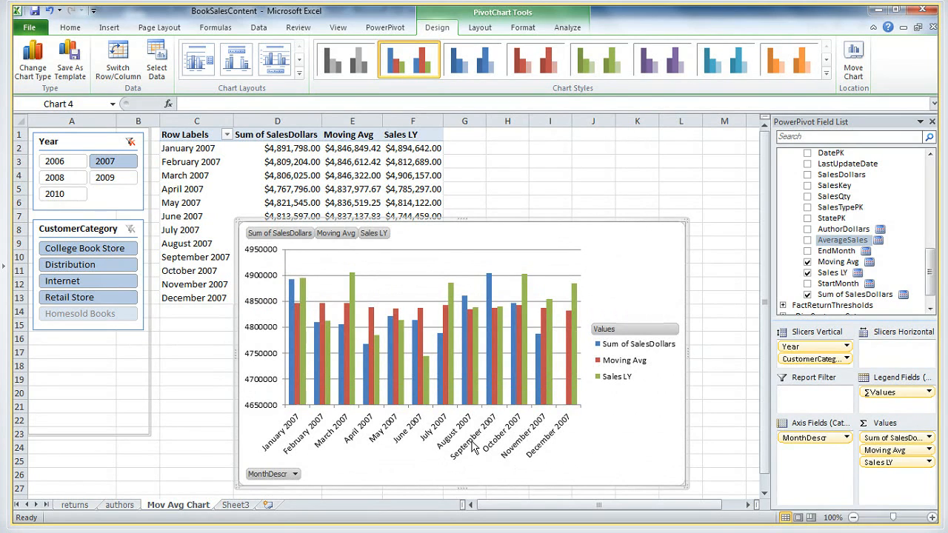
Change the Moving Avg series in the PivotChart to a line with markers
mouse_move(440, 366)
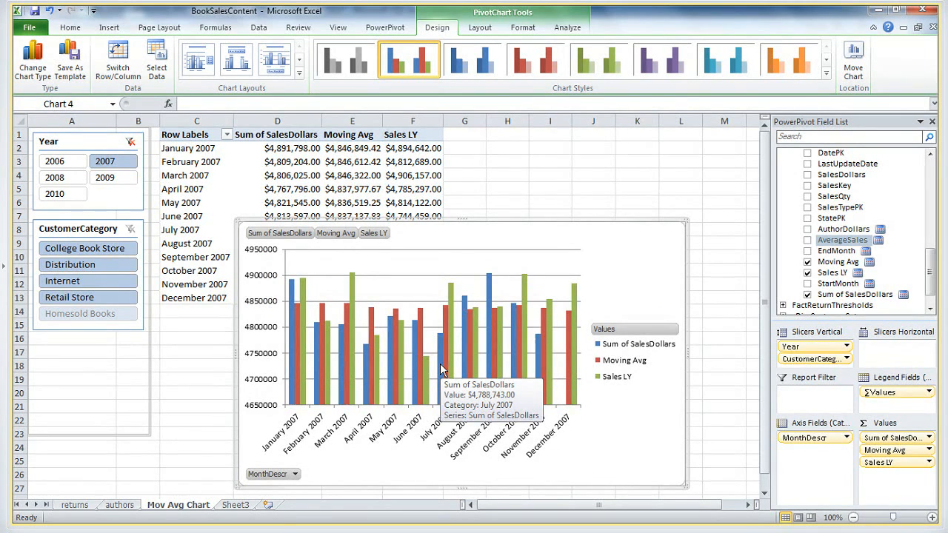
left_click(626, 368)
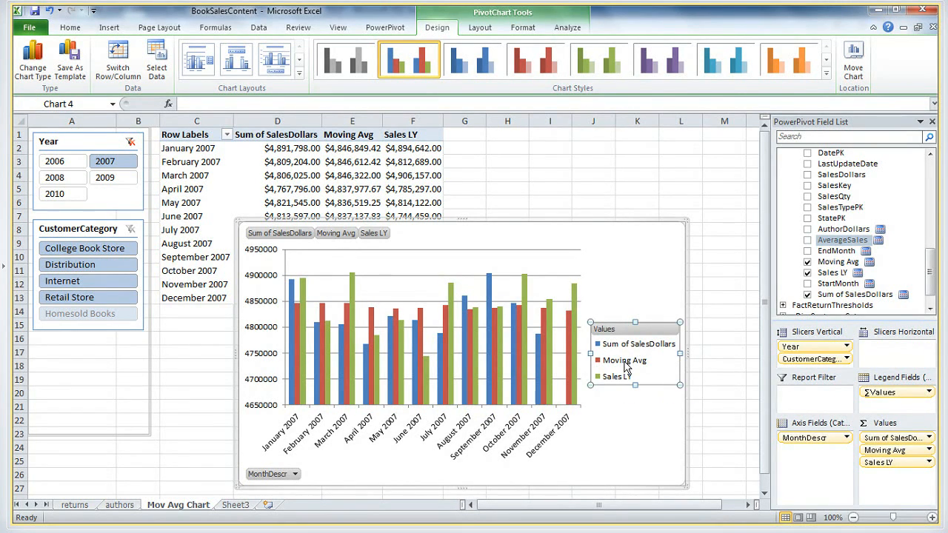
left_click(626, 368)
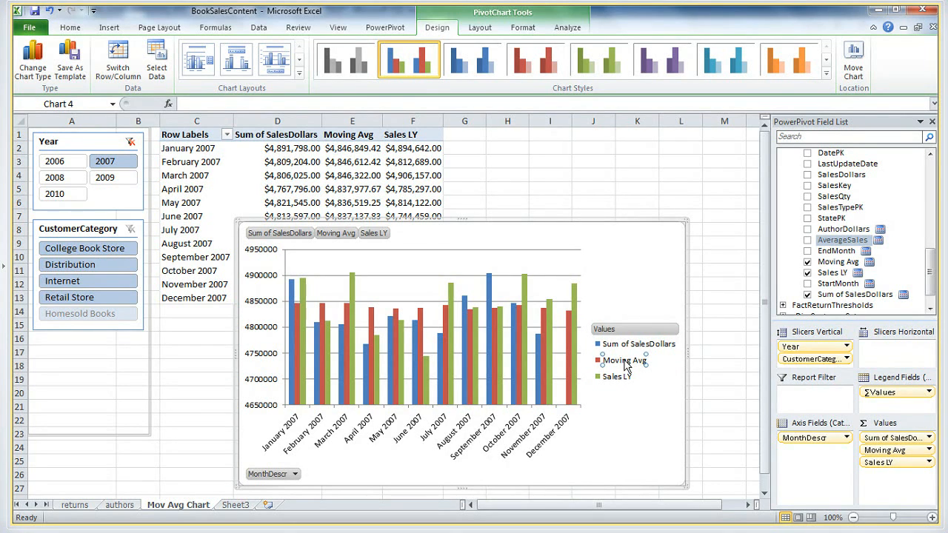
right_click(626, 365)
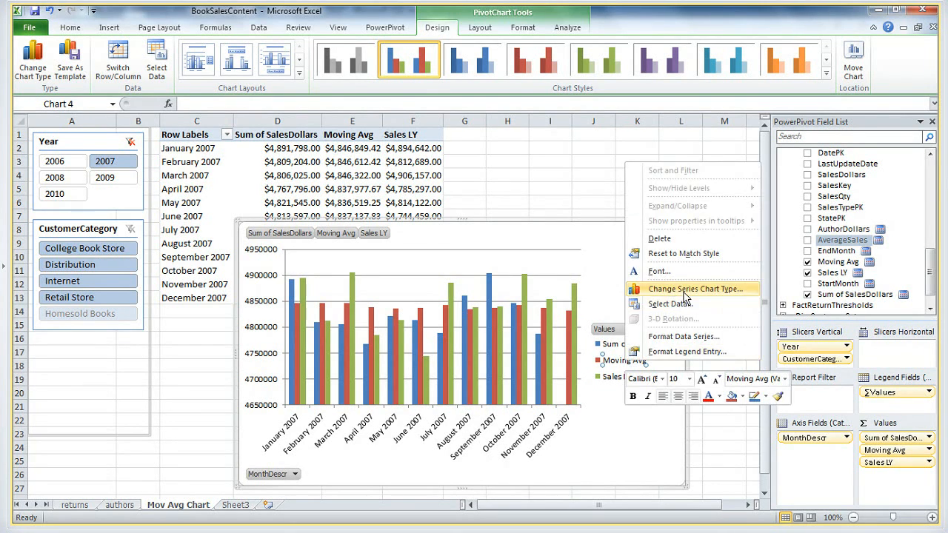
left_click(670, 289)
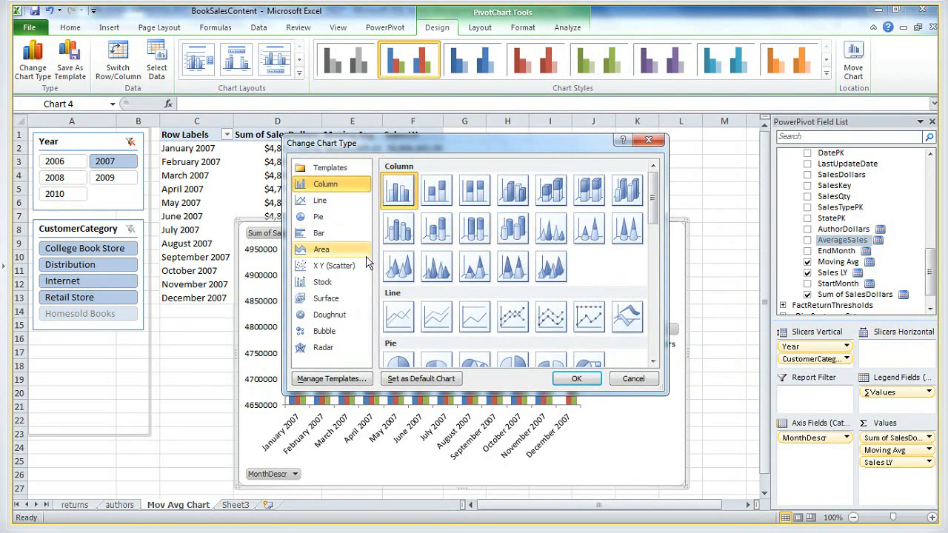
left_click(340, 202)
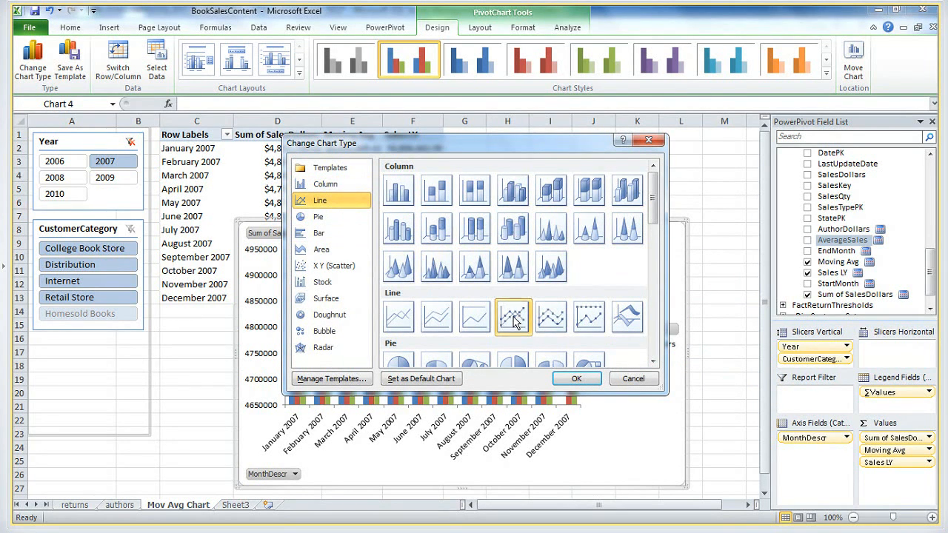
left_click(581, 380)
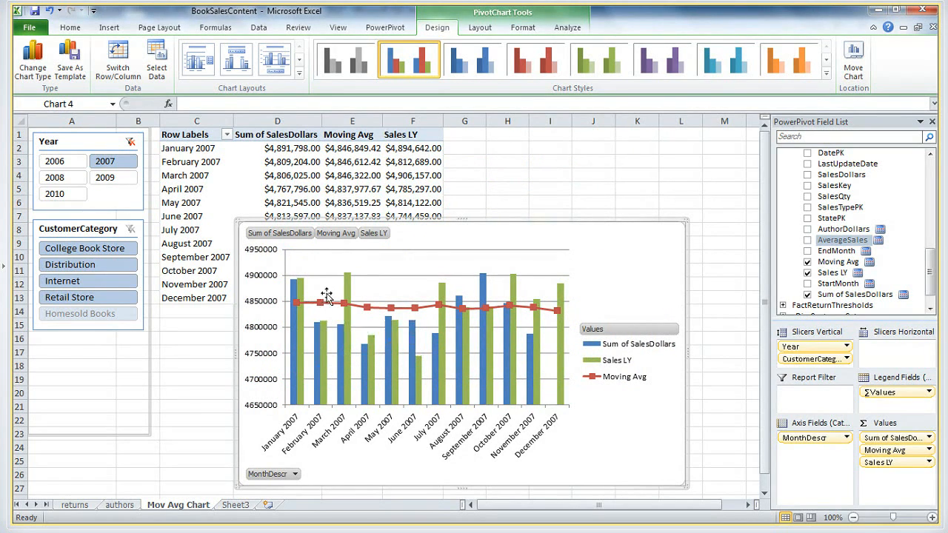
Change the Sales LY series in the PivotChart to a line with markers
left_click(612, 368)
right_click(624, 367)
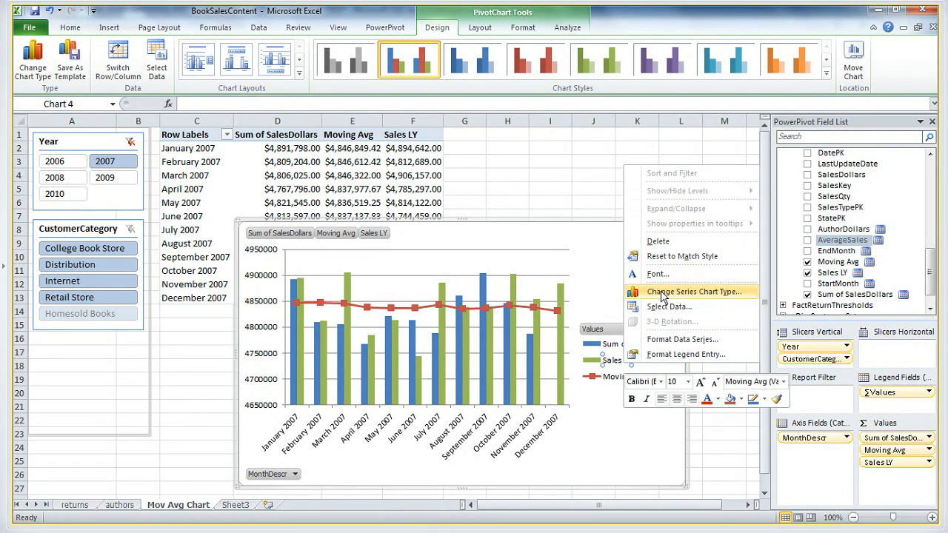
left_click(665, 293)
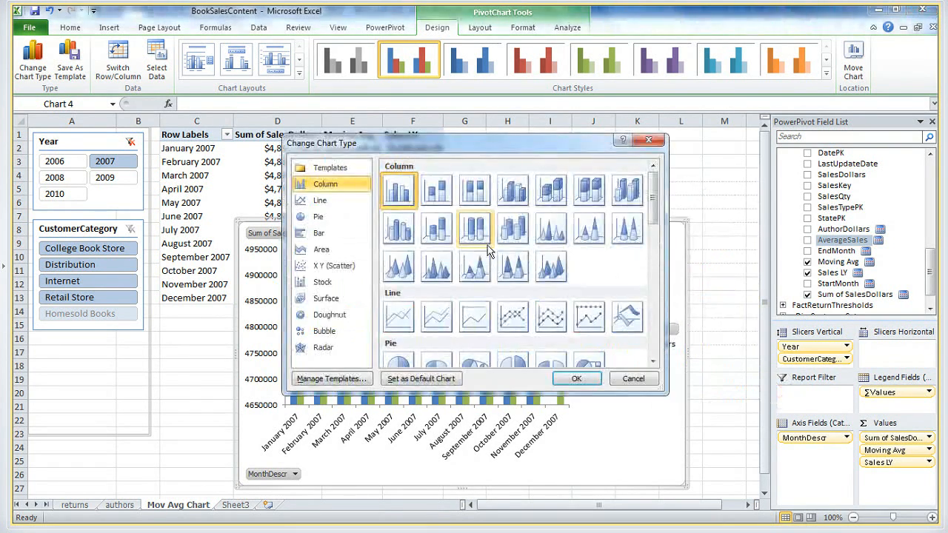
left_click(502, 322)
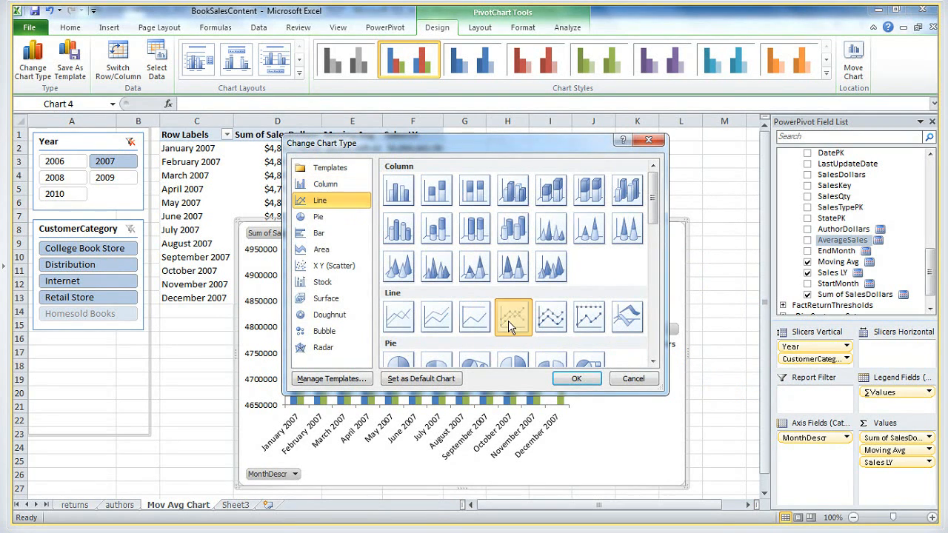
left_click(576, 378)
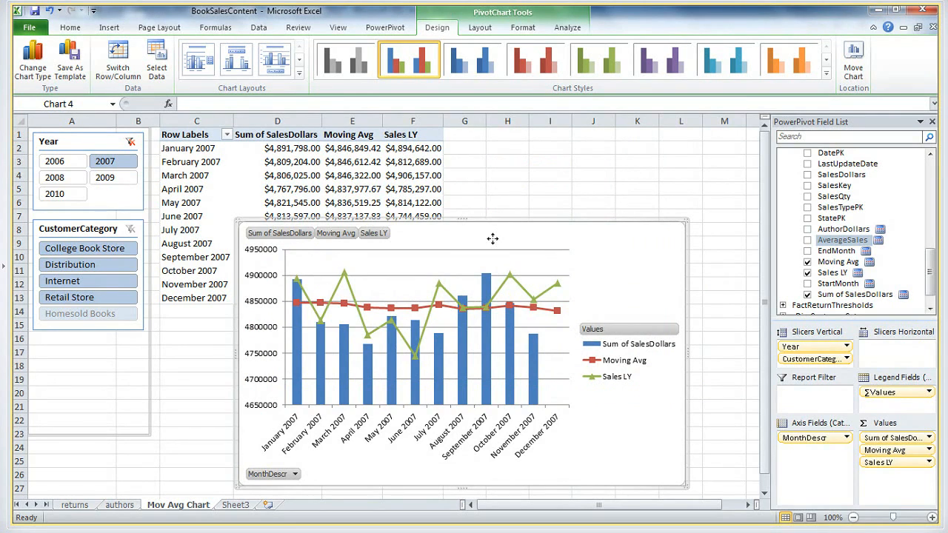
Move the PivotChart up beside the slicers so it covers the pivot table, and apply the multicolour chart style with a black background
left_click_drag(492, 238, 410, 141)
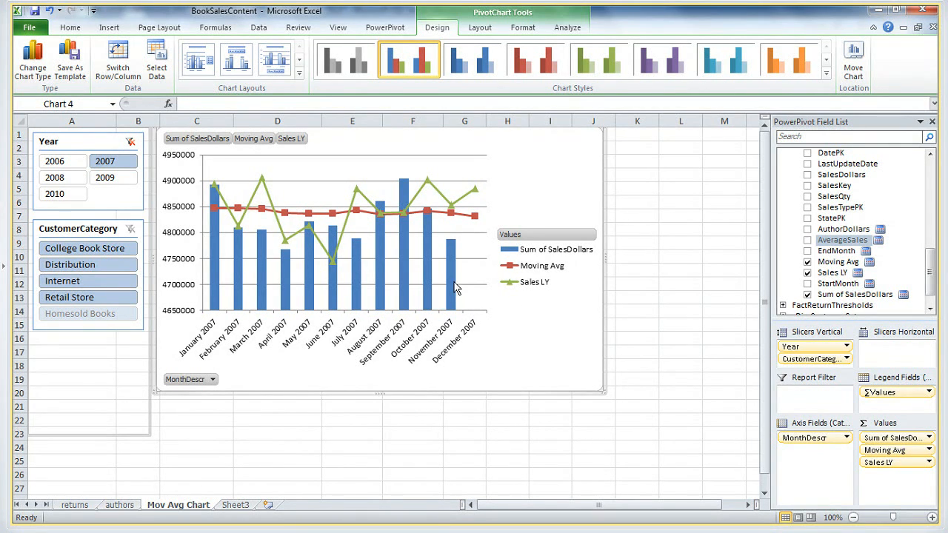
mouse_move(455, 287)
left_click(826, 74)
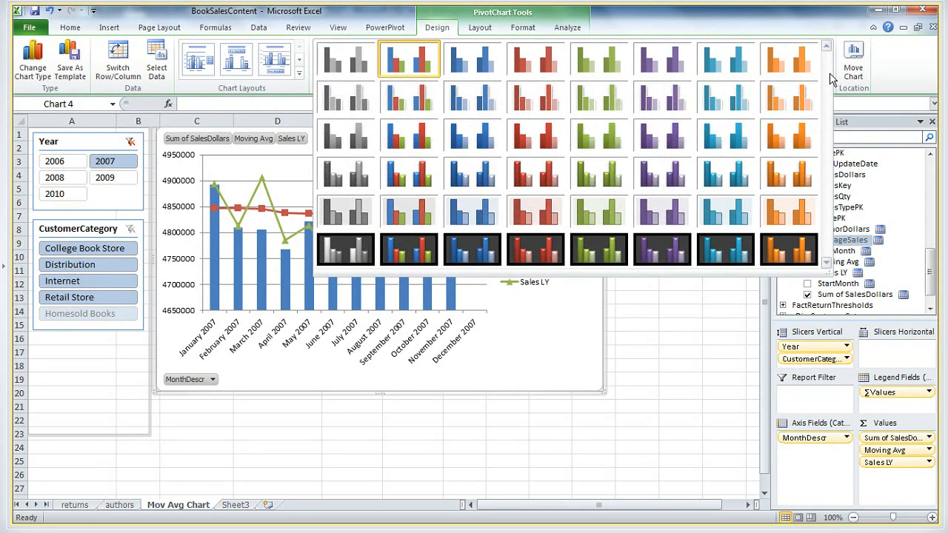
left_click(404, 252)
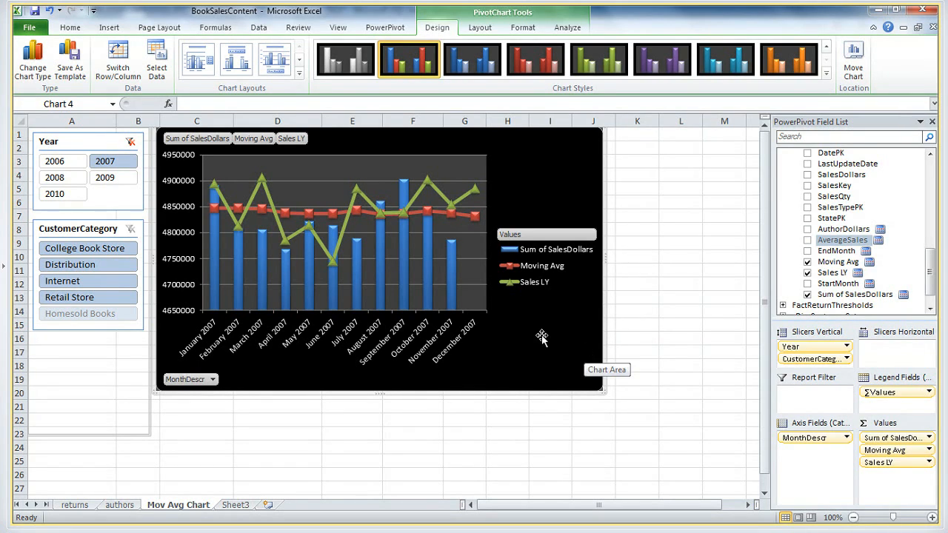
Check the slicer styling on the returns sheet and apply the dark red slicer style to the Year slicer on Mov Avg Chart
left_click(149, 268)
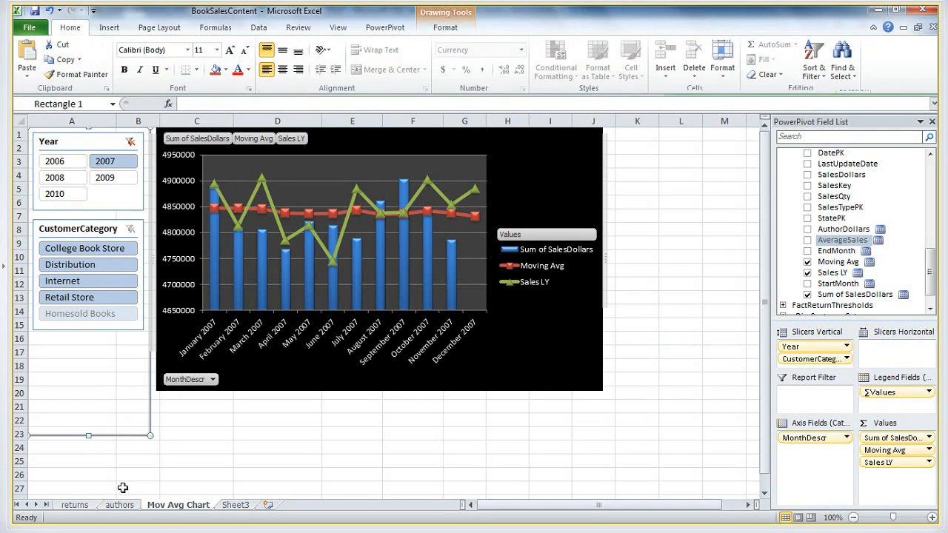
left_click(74, 504)
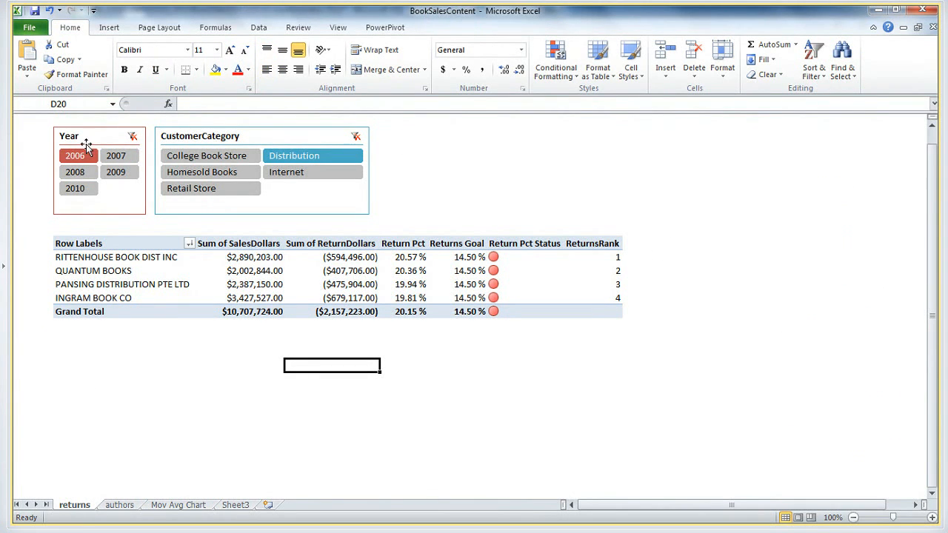
left_click(182, 505)
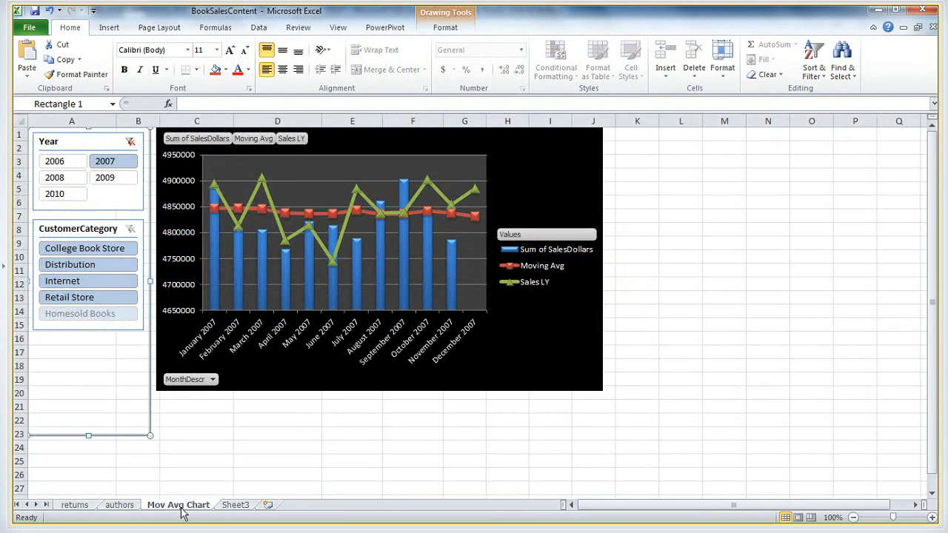
left_click(84, 148)
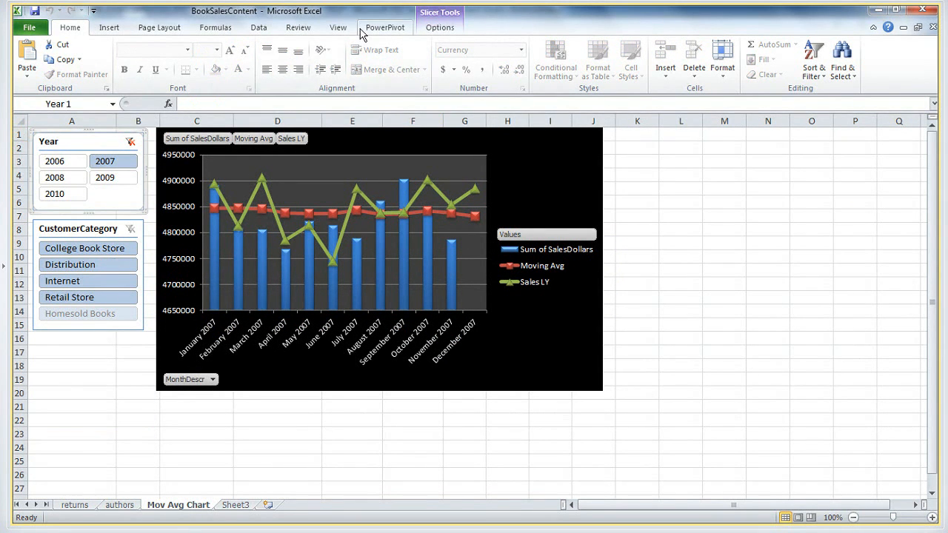
left_click(389, 29)
left_click(439, 29)
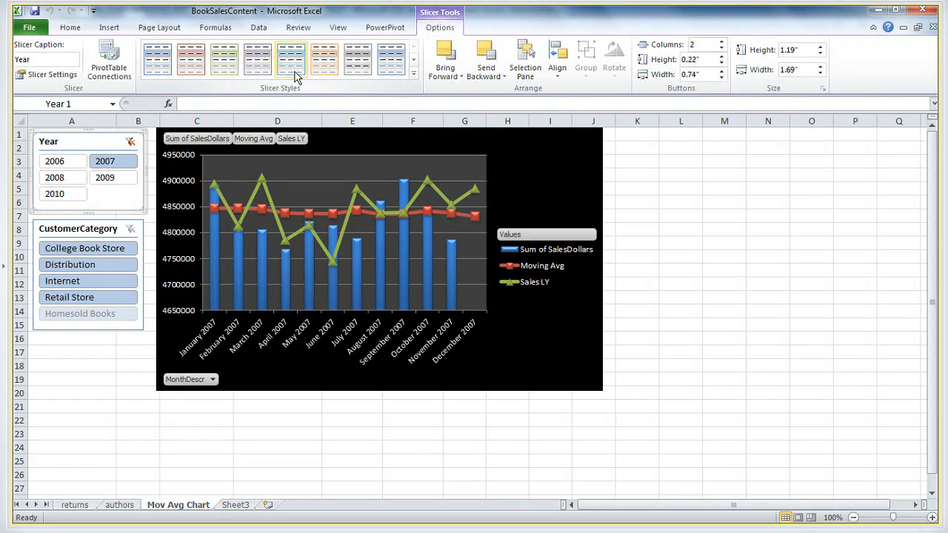
left_click(414, 79)
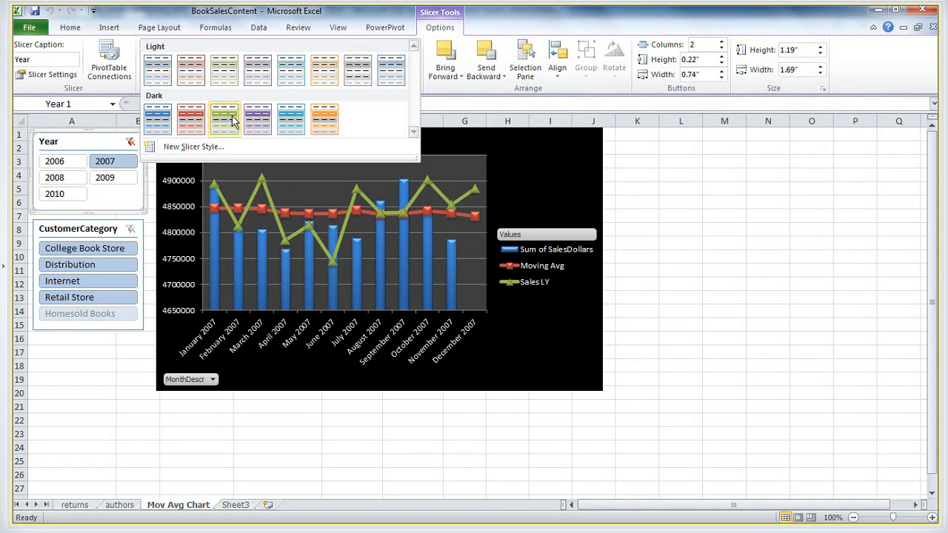
left_click(224, 119)
Apply the light aqua slicer style to the CustomerCategory slicer and change its header caption to Customer Category
left_click(78, 228)
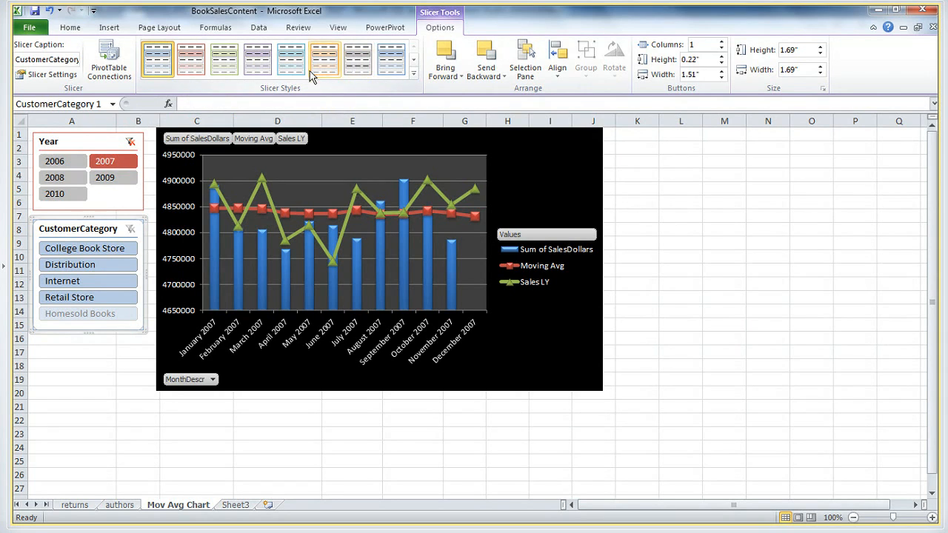
left_click(291, 60)
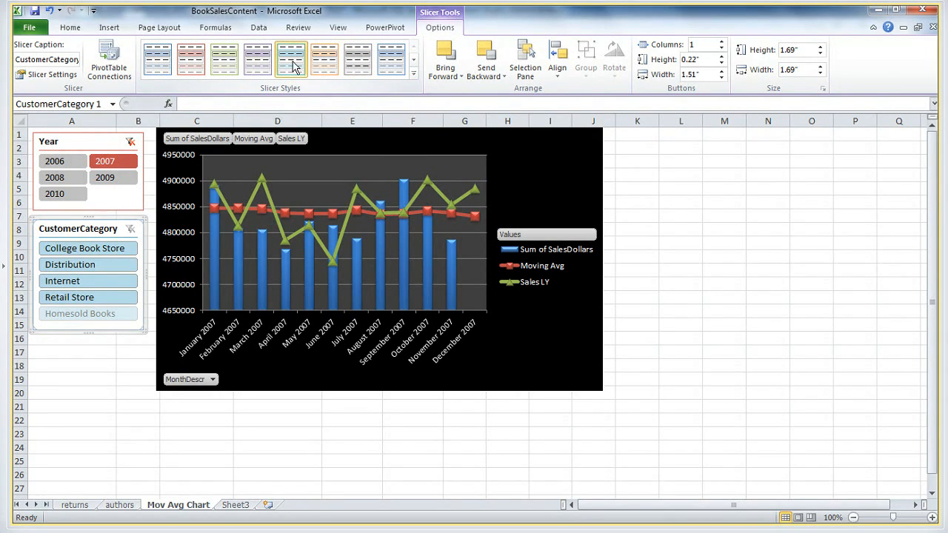
right_click(79, 231)
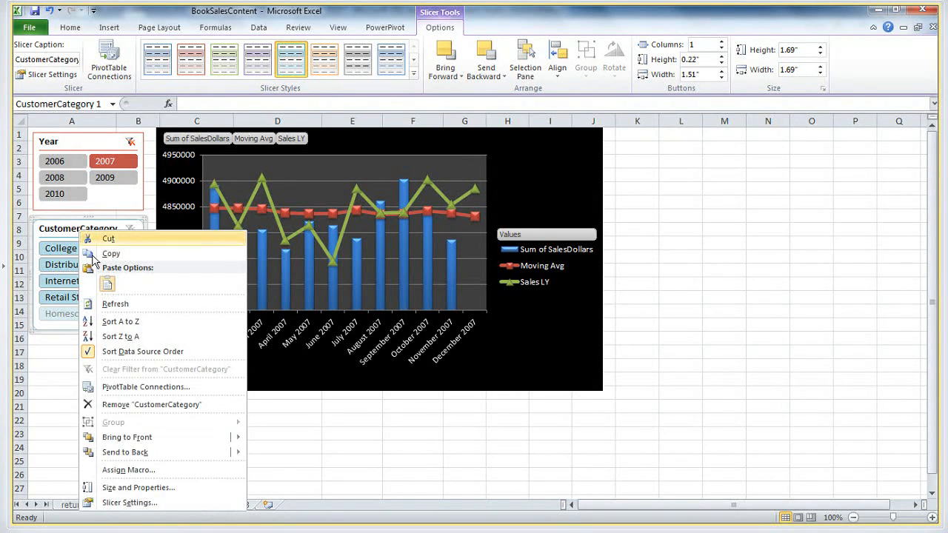
left_click(128, 503)
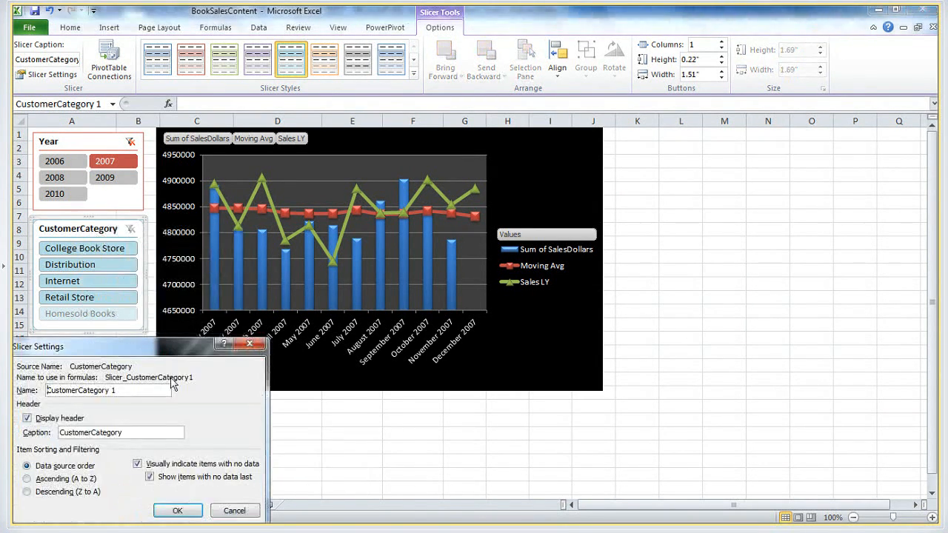
left_click(89, 432)
left_click(177, 511)
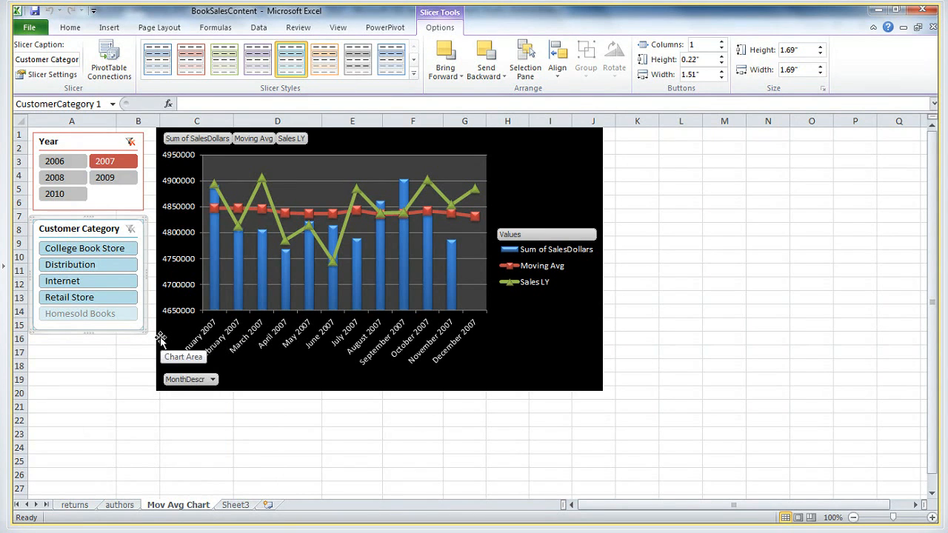
Hide the gridlines and the row and column headings on the Mov Avg Chart sheet
left_click(157, 28)
left_click(445, 59)
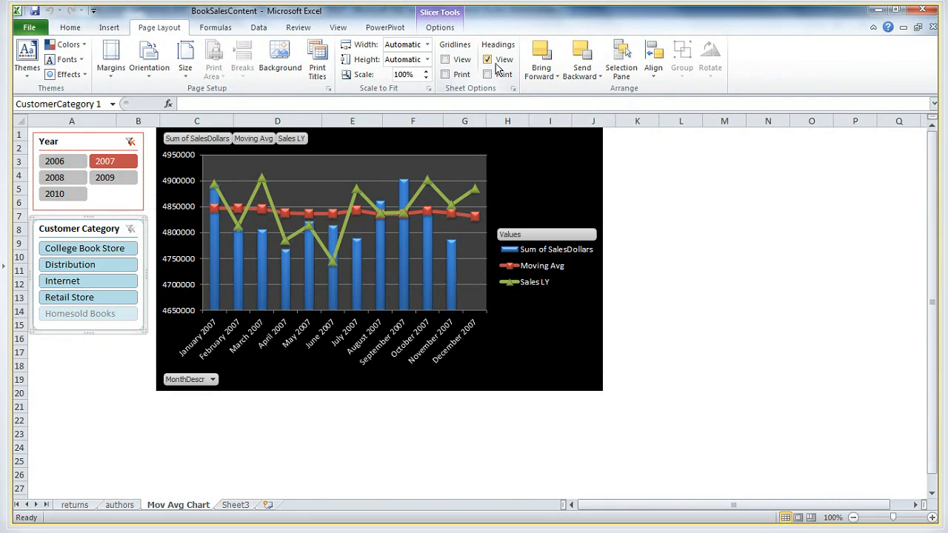
left_click(494, 60)
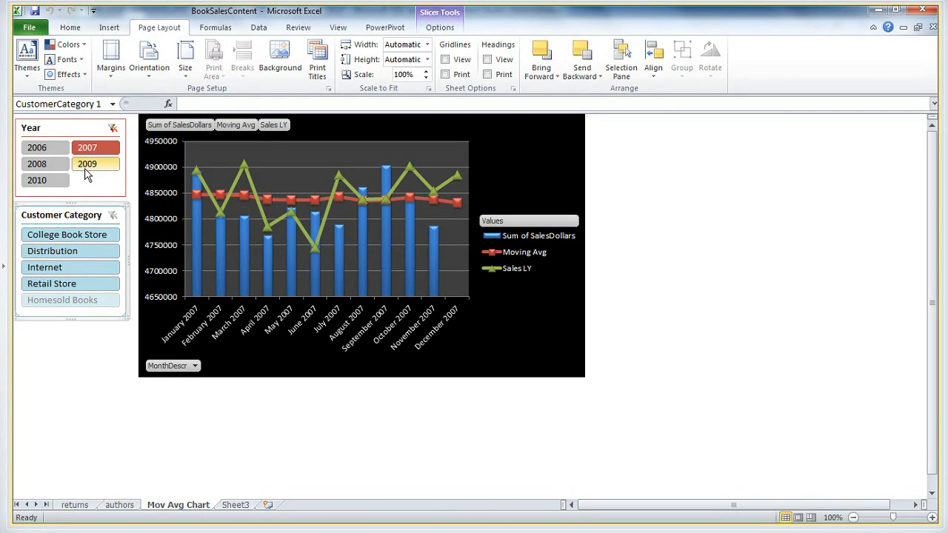
Save the workbook to the SharePoint PowerPivot Gallery over the existing BookSalesContent file, including the Mov Avg Chart sheet among the published sheets
left_click(29, 27)
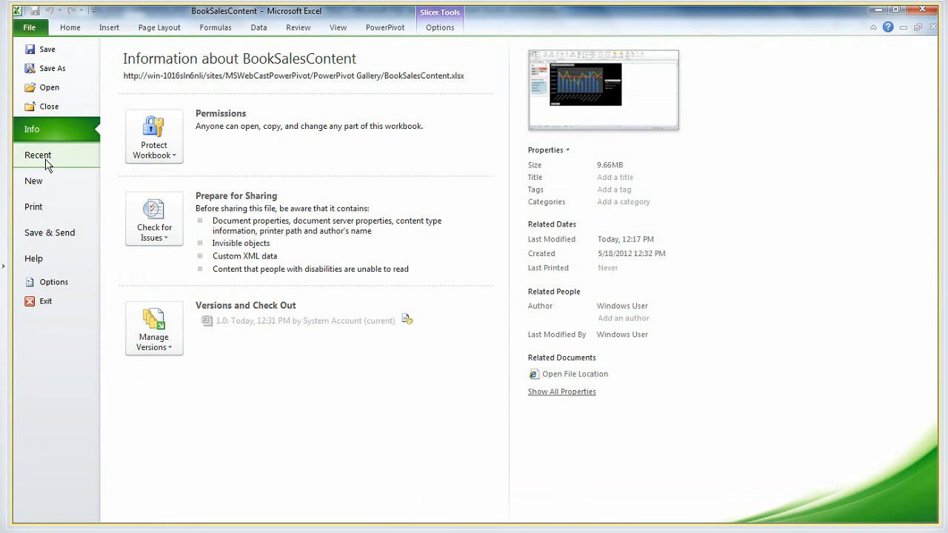
left_click(44, 236)
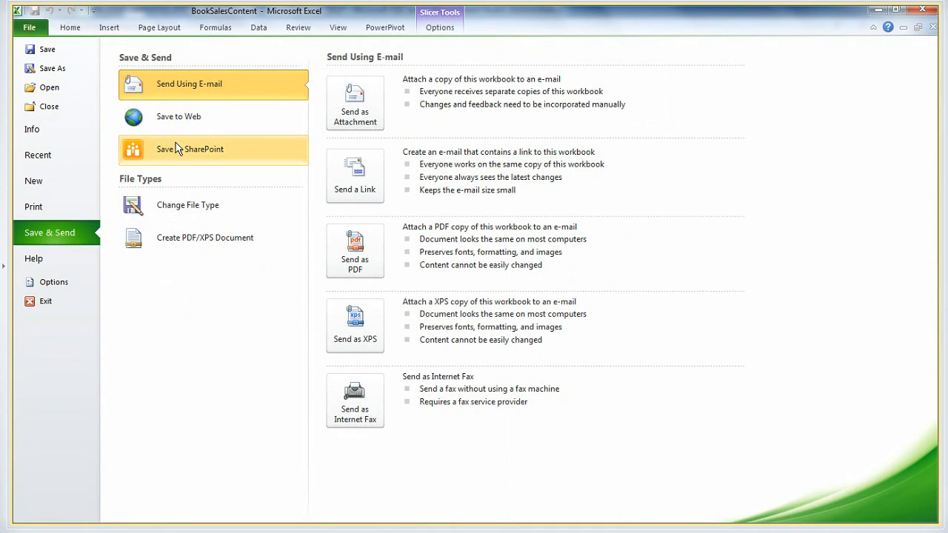
left_click(174, 151)
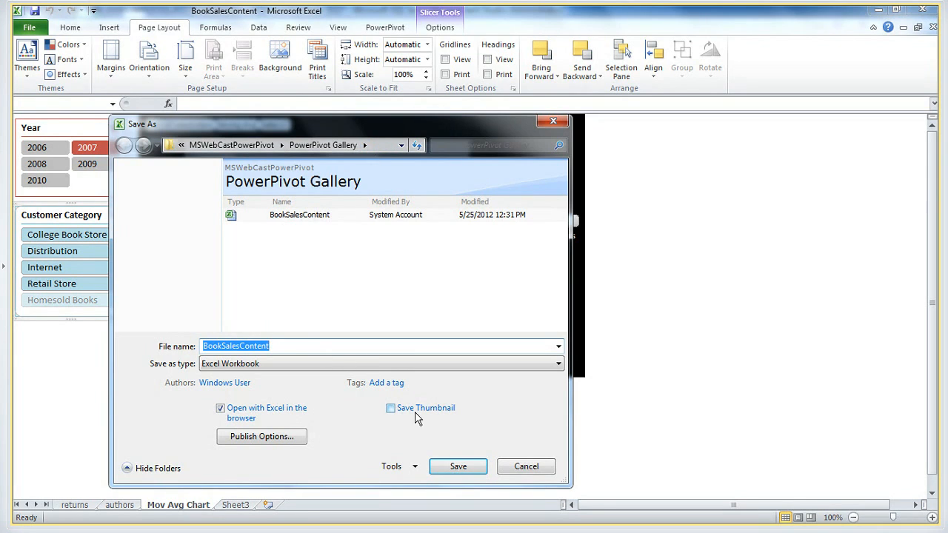
left_click(458, 468)
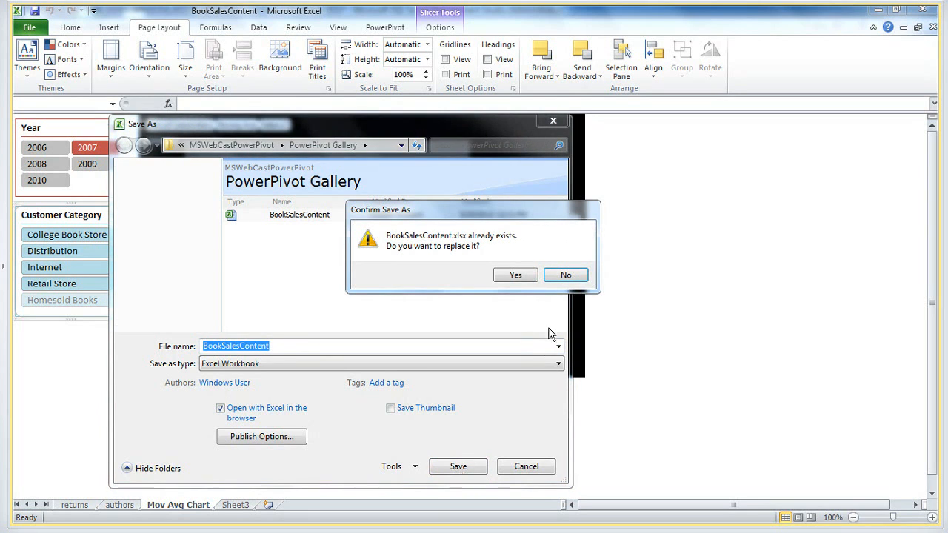
left_click(569, 276)
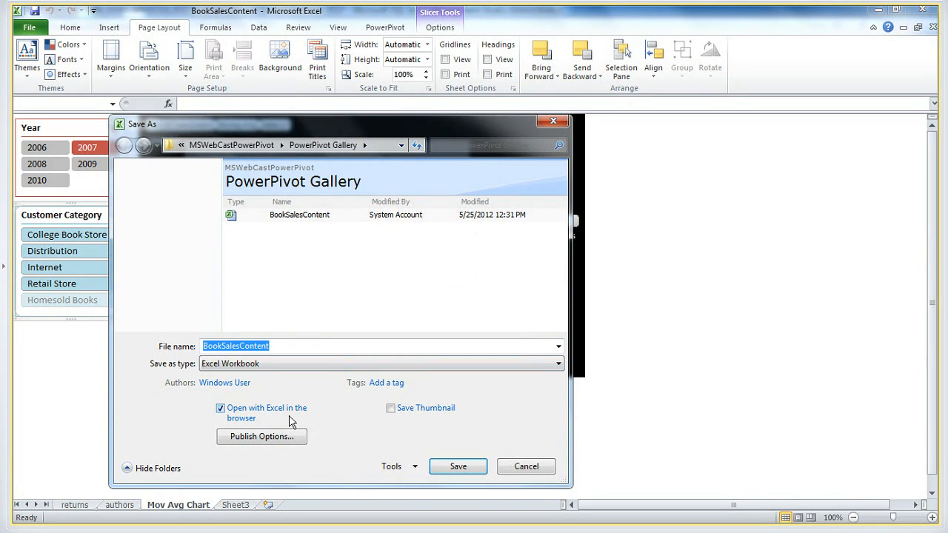
left_click(273, 437)
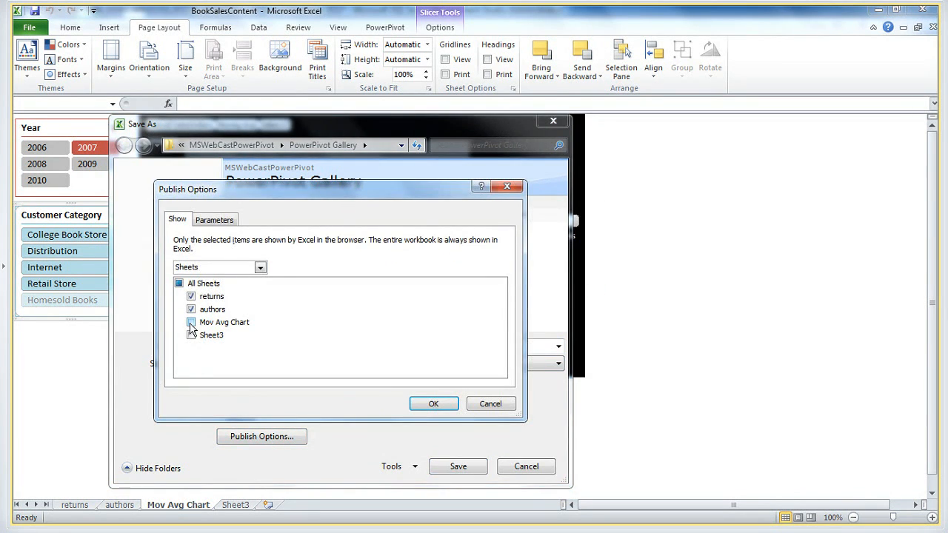
left_click(430, 406)
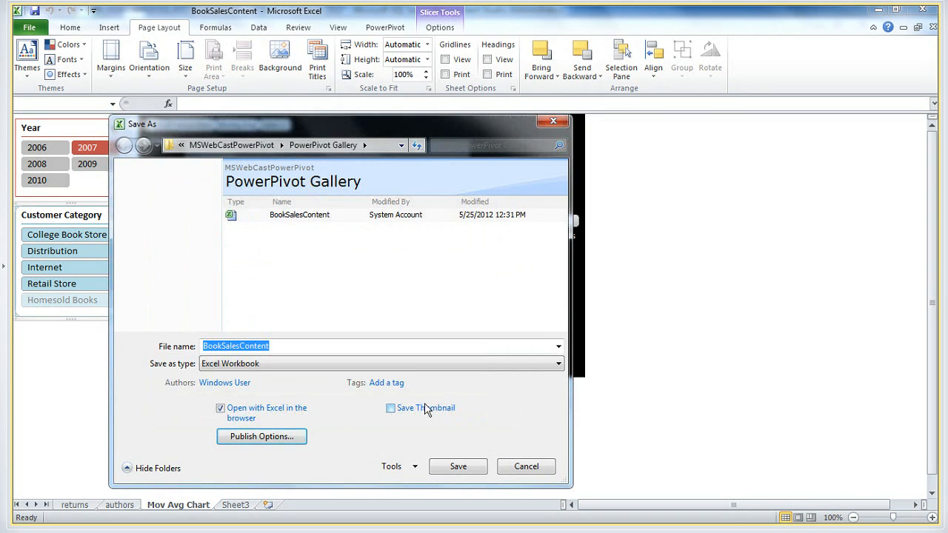
left_click(453, 468)
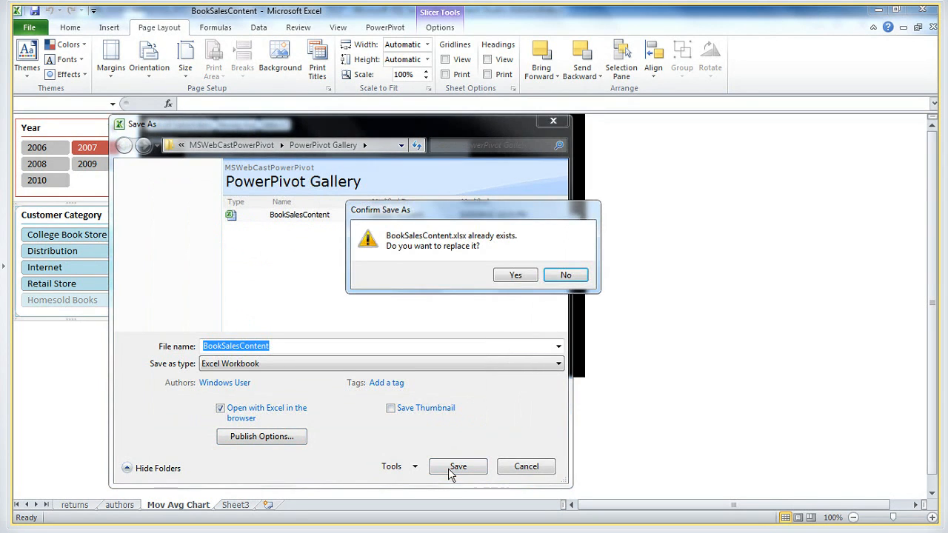
left_click(515, 275)
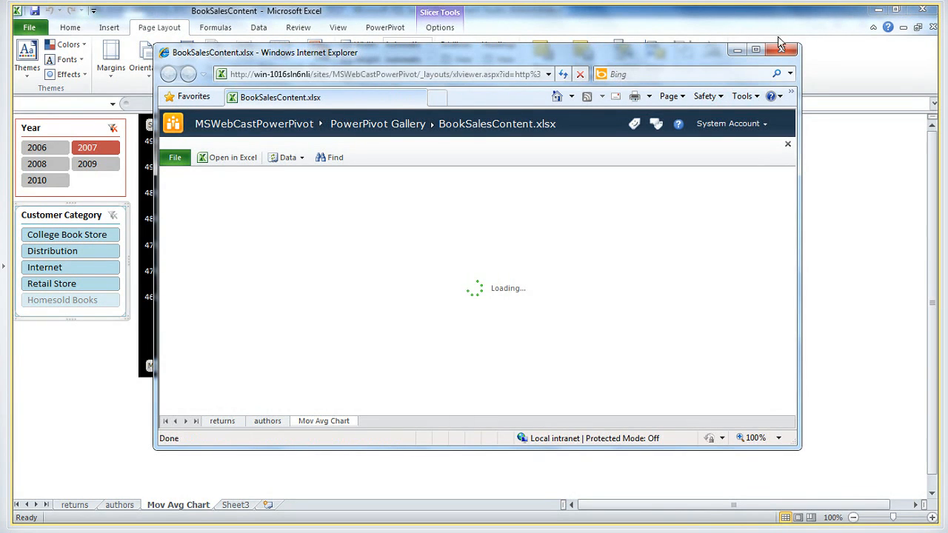
Review the published workbook in the browser by filtering the chart to Internet and viewing the authors and returns sheets, then return to PowerPivot Gallery
left_click(756, 50)
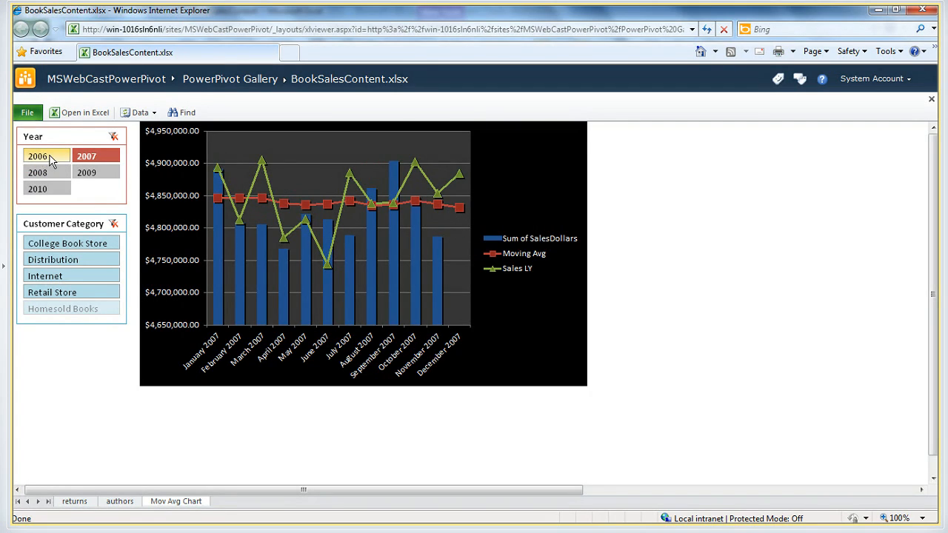
left_click(53, 277)
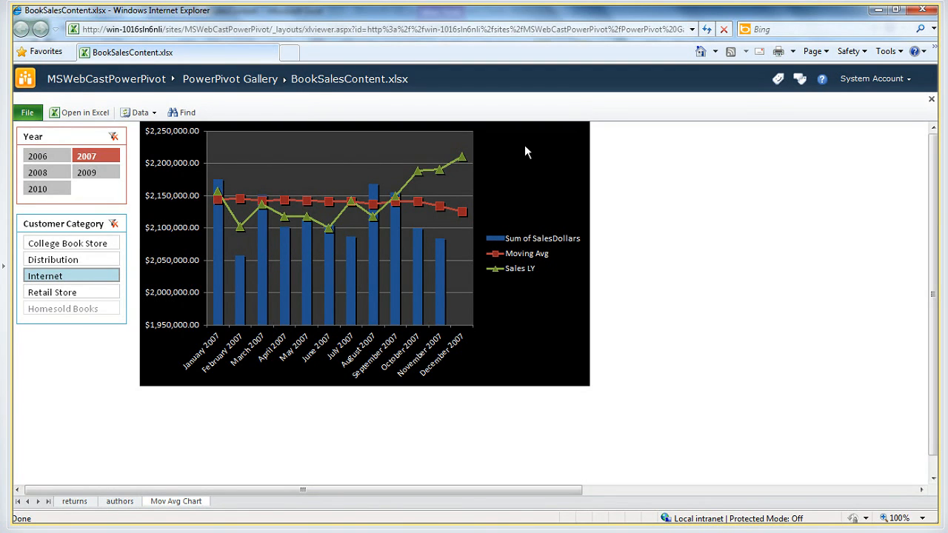
left_click(119, 501)
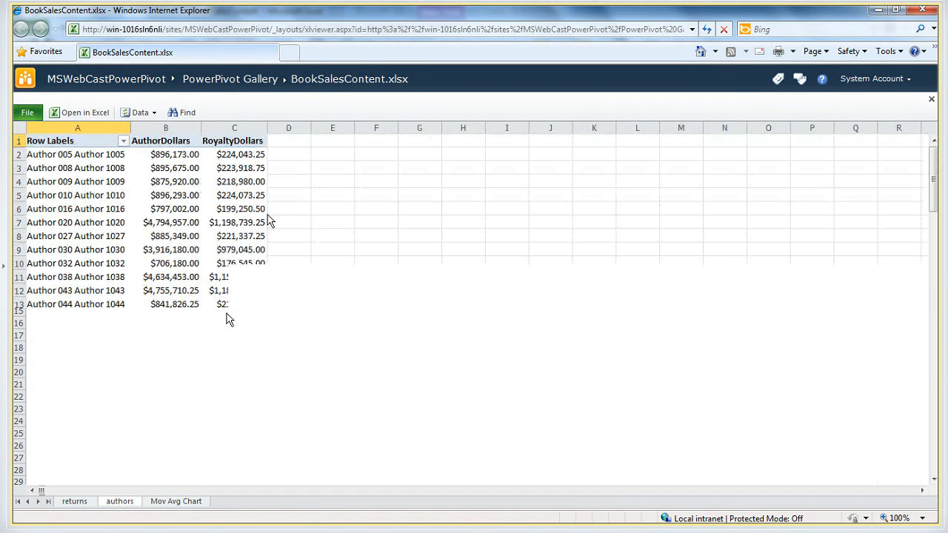
left_click(74, 502)
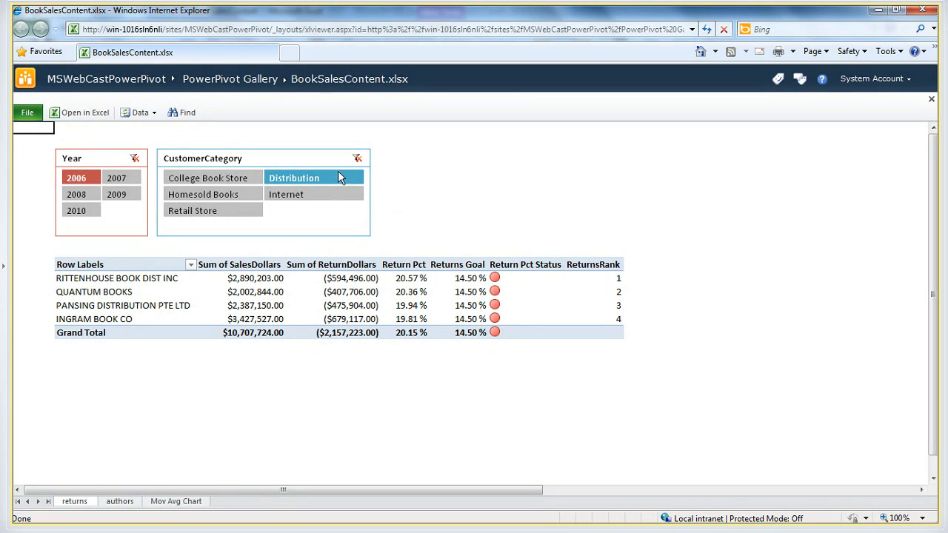
left_click(243, 80)
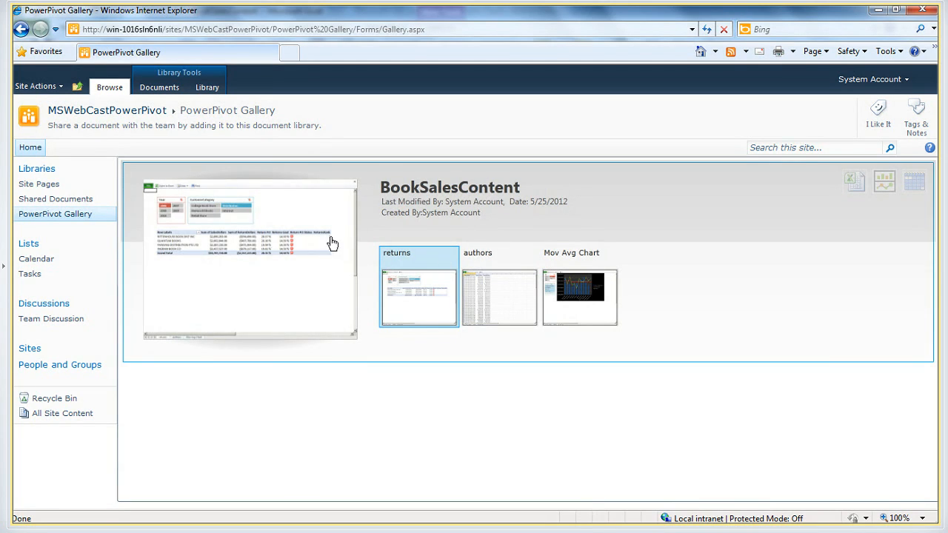
Switch to the DemoDaxCode notes in Notepad and split the old Book1.xlsx URL off the connection string after "datasource=", three lines down
key("alt+Tab")
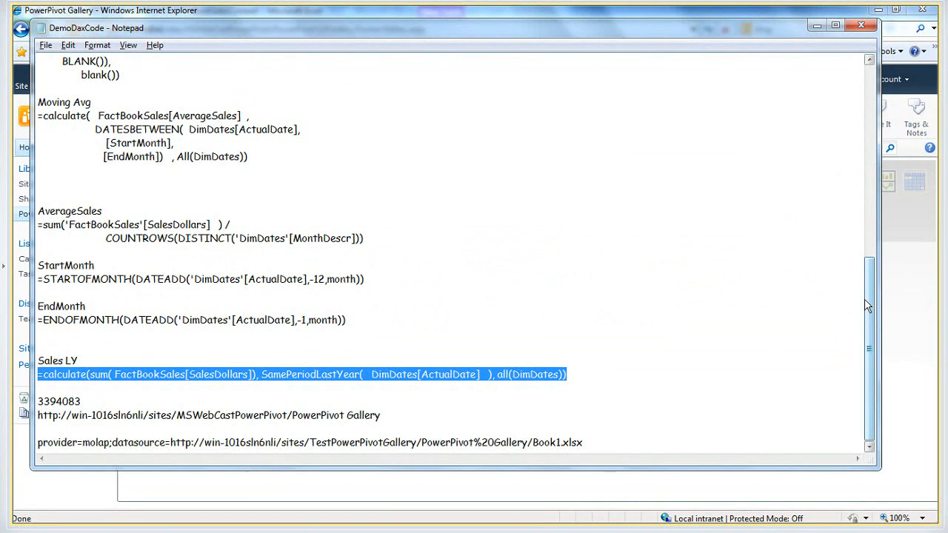
left_click(419, 420)
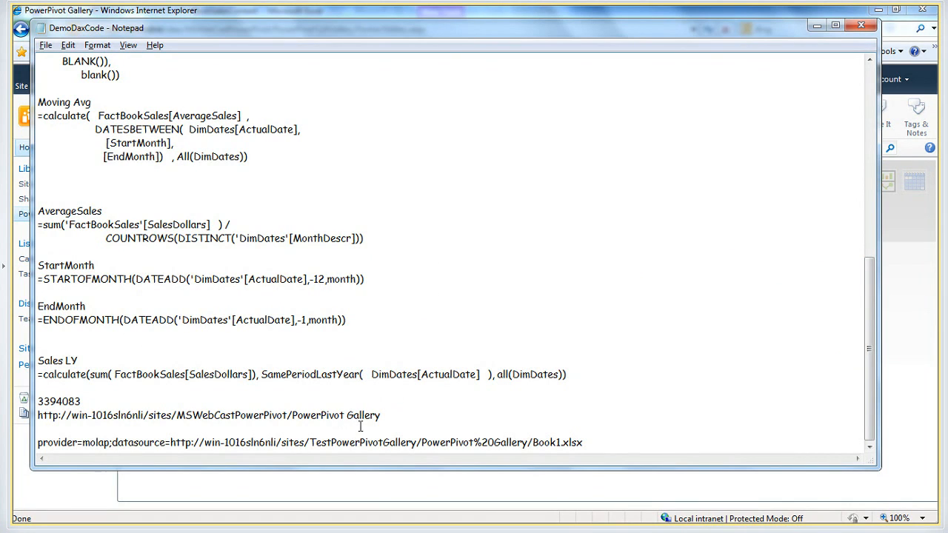
left_click(134, 442)
left_click(171, 442)
key("Return")
key("Return")
key("Return")
key("Return")
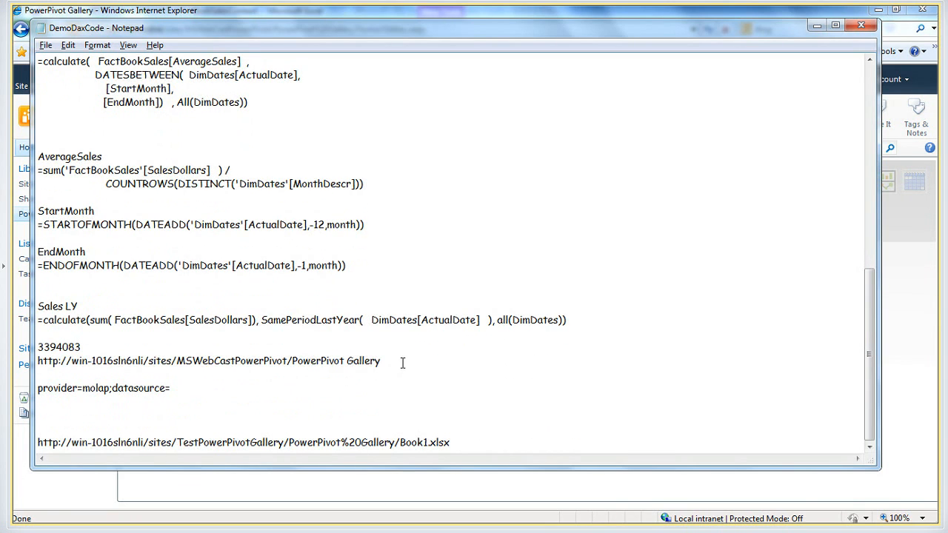
Copy the MSWebCastPowerPivot gallery URL to the end of "datasource=", replace its space with %20 and add a trailing slash
left_click_drag(403, 363, 27, 361)
key("ctrl+c")
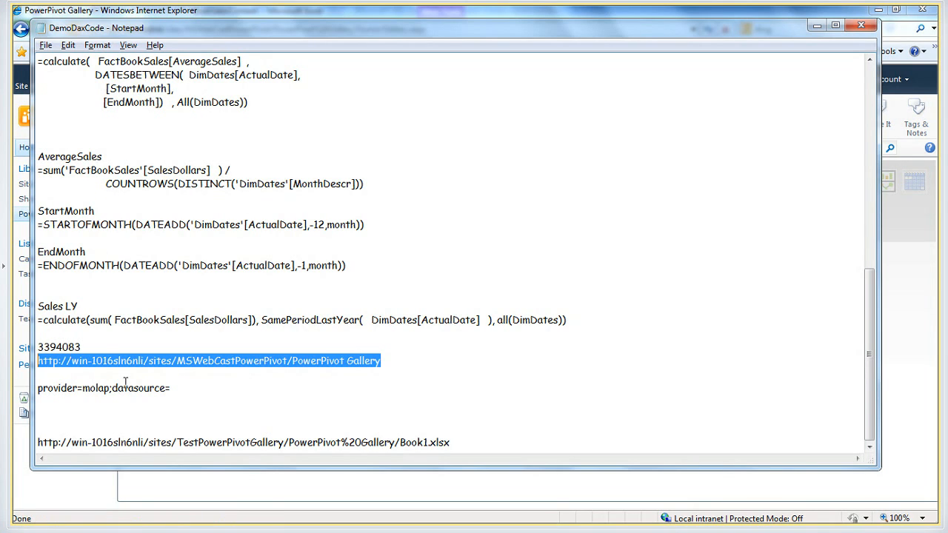
left_click(224, 386)
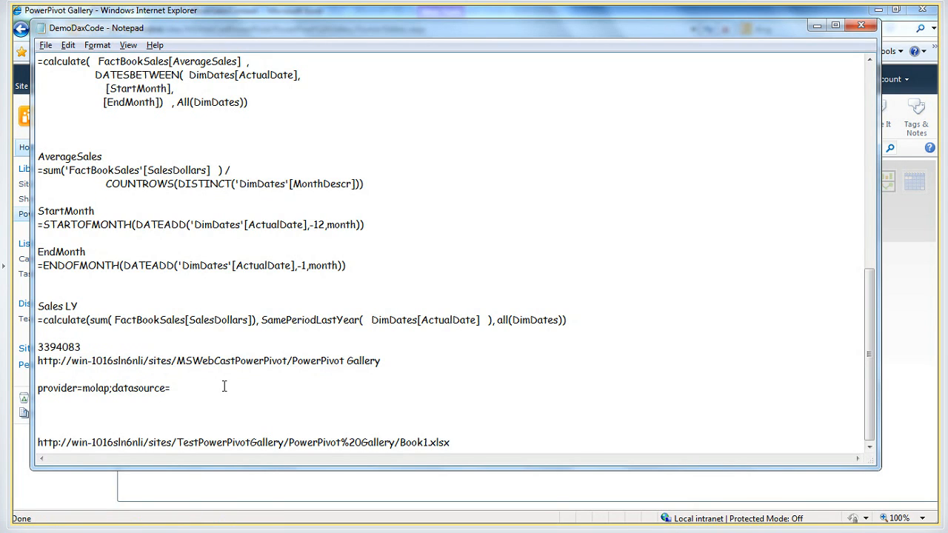
key("ctrl+v")
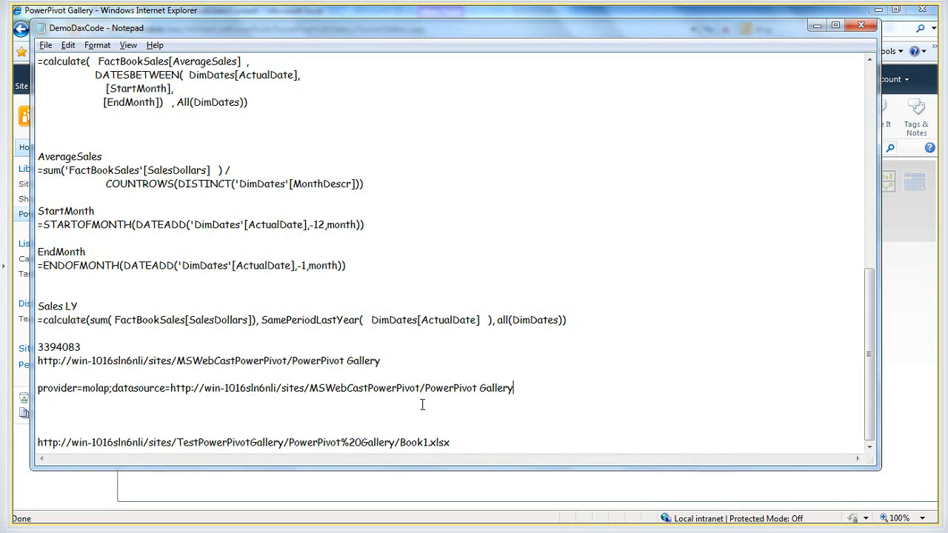
left_click(479, 389)
key("BackSpace")
type("%20")
left_click(561, 381)
type("/")
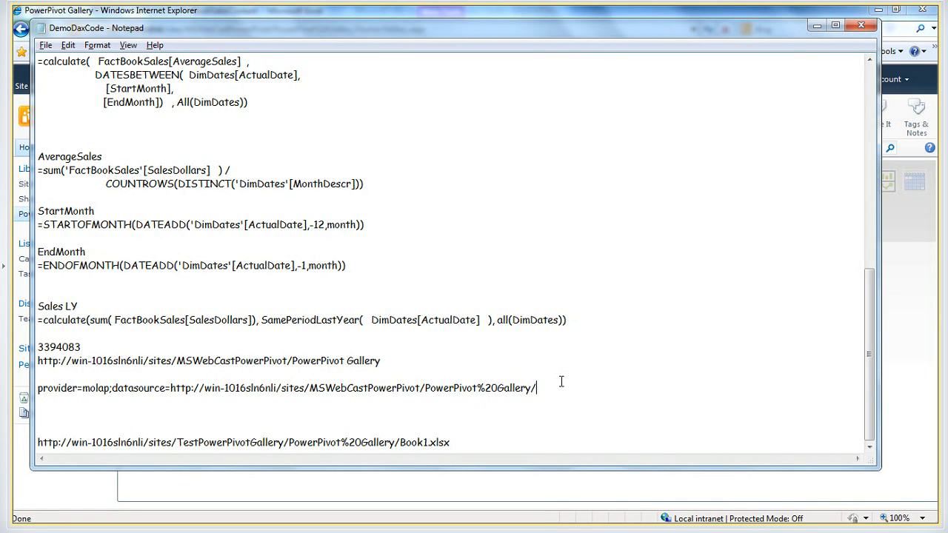
Check the workbook's name in Excel and complete the connection string with the file name BookSalesContent.xlsx, followed by a line break
key("alt+Tab")
key("Tab")
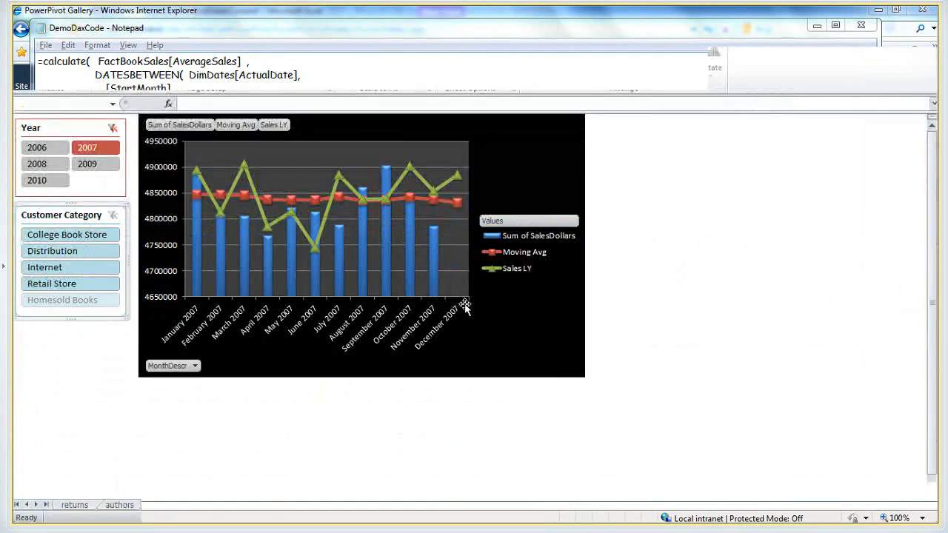
key("alt+Tab")
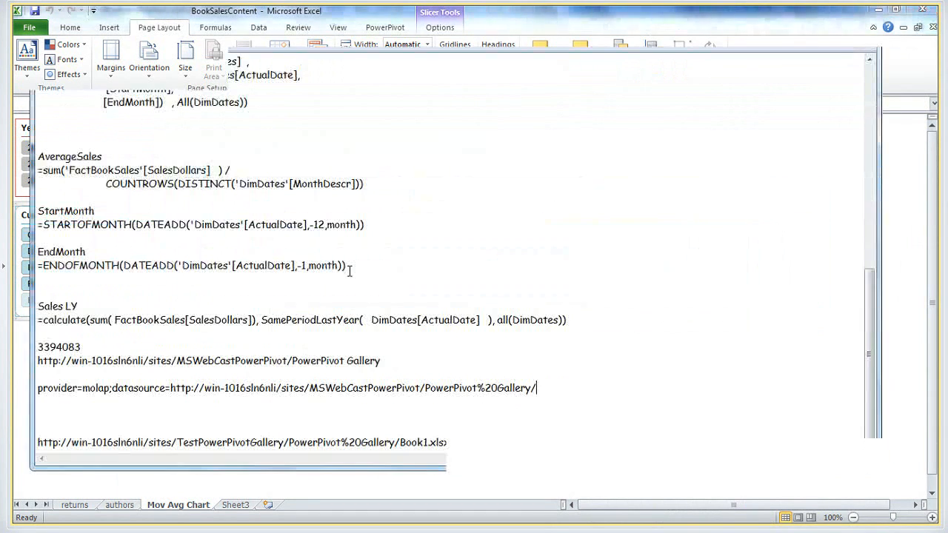
type("bo")
key("BackSpace")
key("BackSpace")
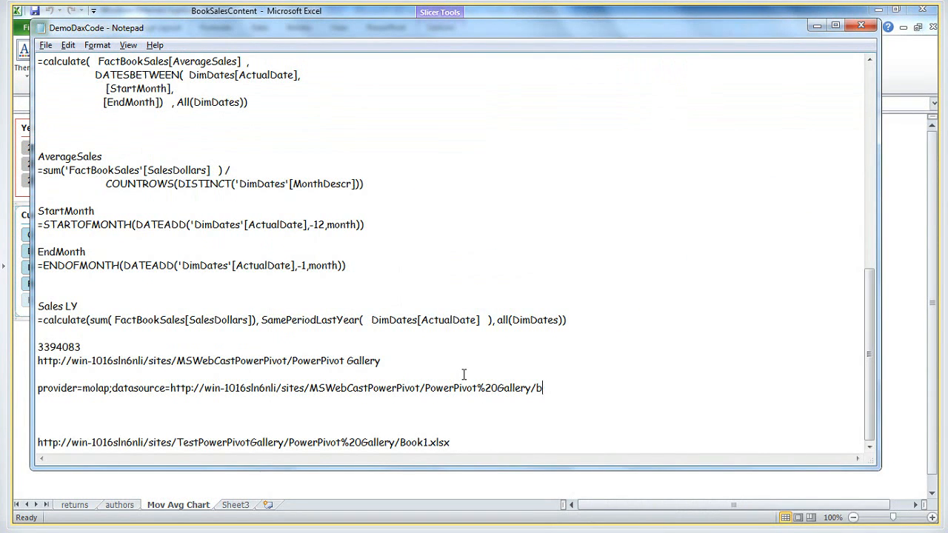
type("boo")
key("BackSpace")
key("BackSpace")
key("BackSpace")
type("BookSalesContent.xlsx")
key("Return")
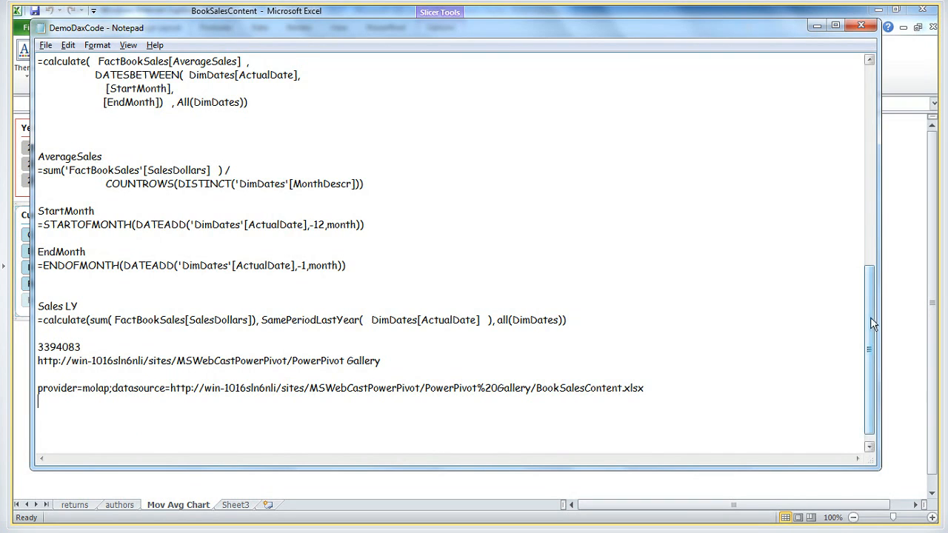
left_click_drag(870, 317, 870, 324)
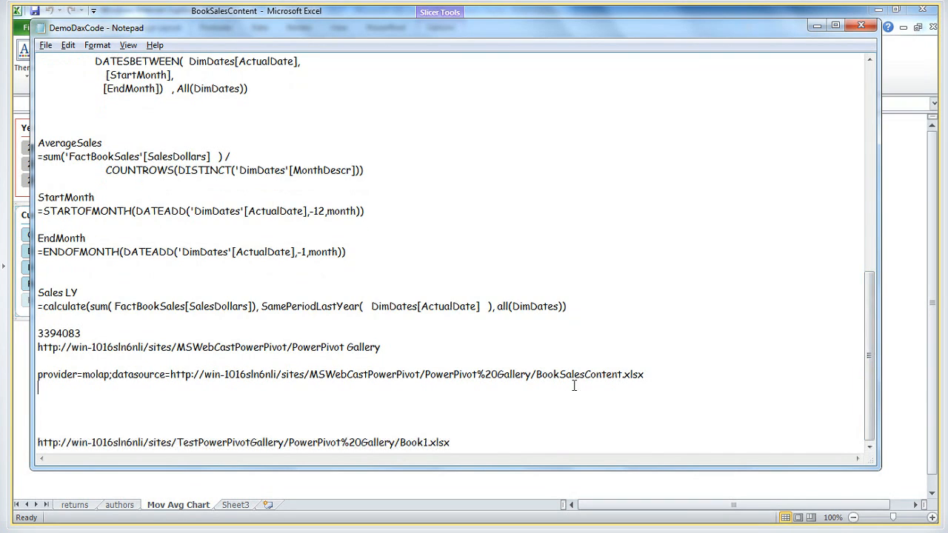
left_click(412, 371)
Launch SQL Server Data Tools and start a new project
left_click(41, 515)
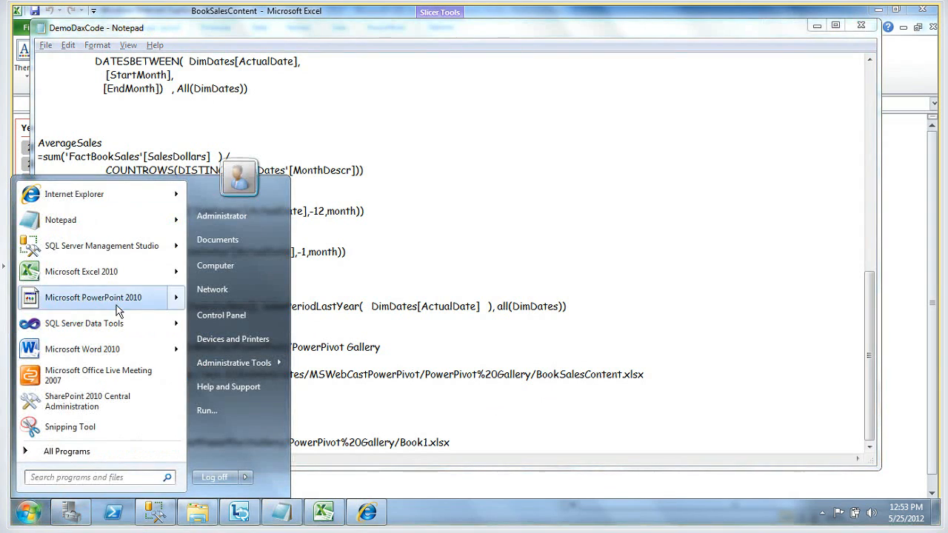
left_click(85, 326)
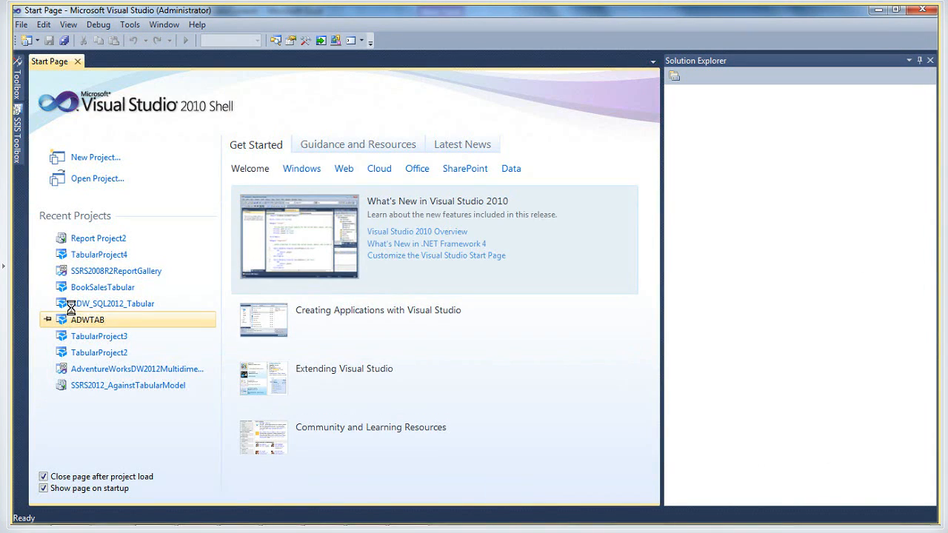
left_click(22, 24)
mouse_move(55, 45)
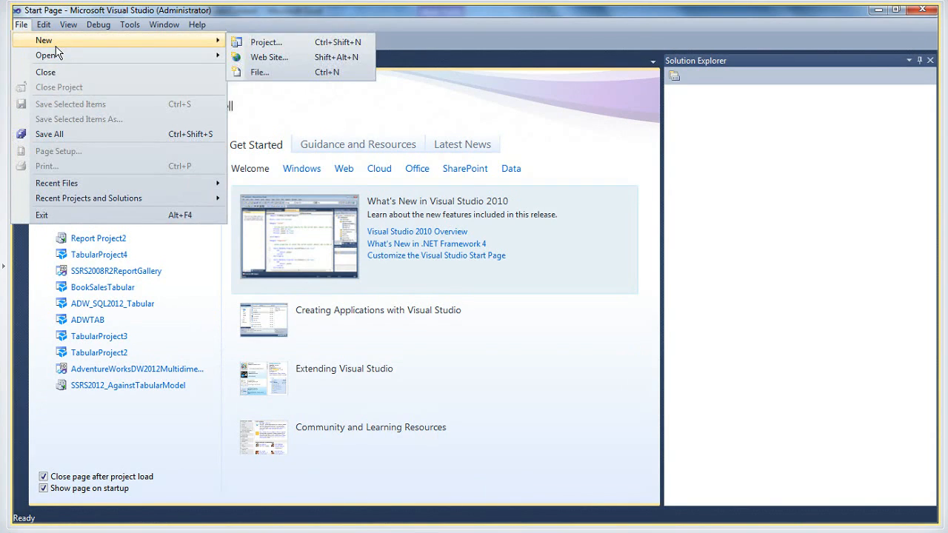
left_click(265, 42)
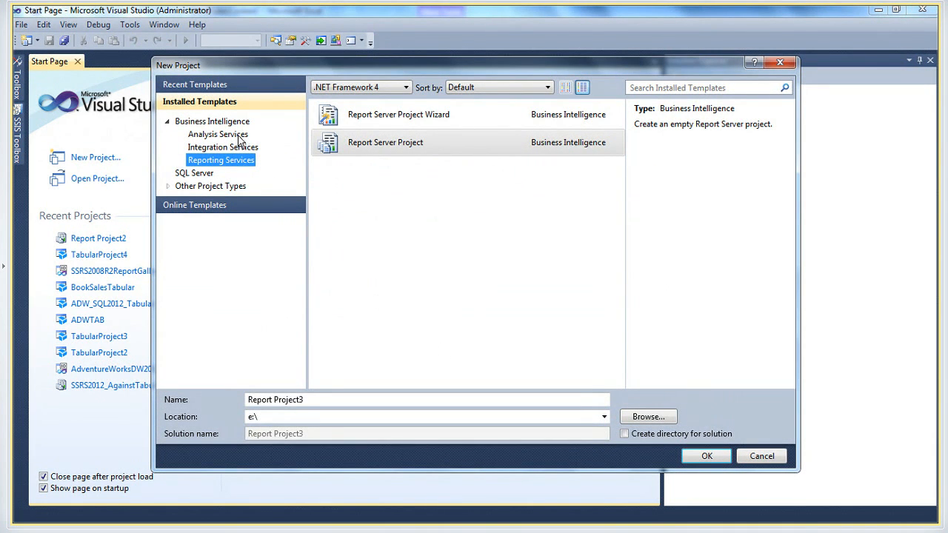
Create a Report Server Project named SSRSprojectFromPowerPivot in e:\
left_click(379, 146)
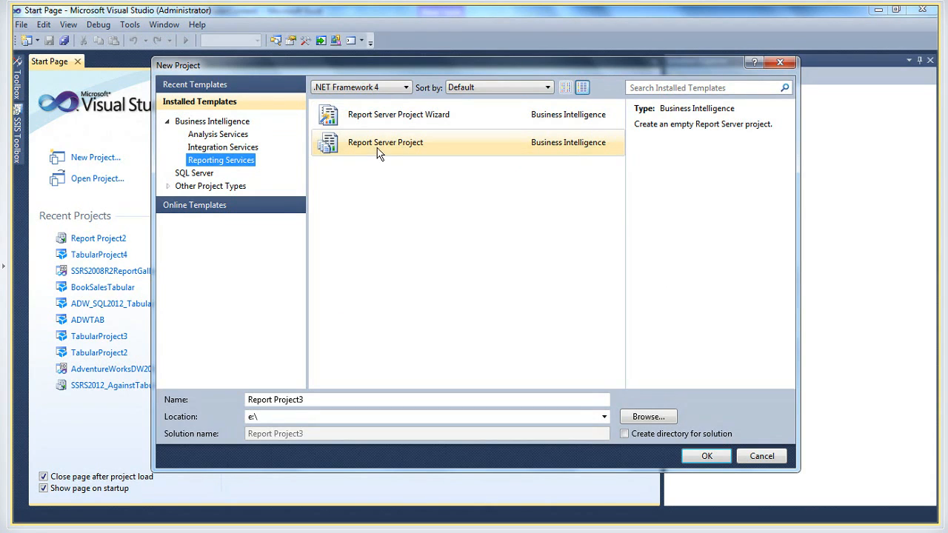
left_click_drag(303, 400, 177, 386)
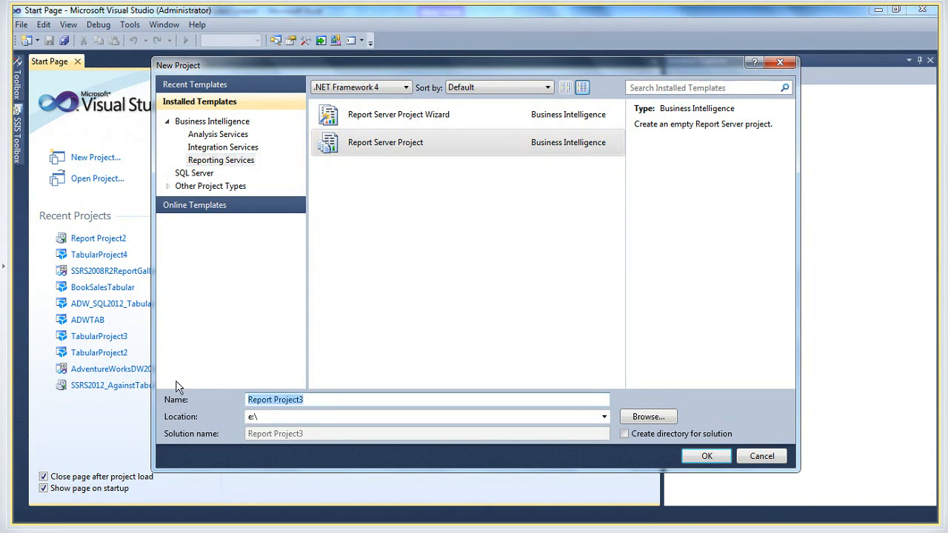
type("SSRSW")
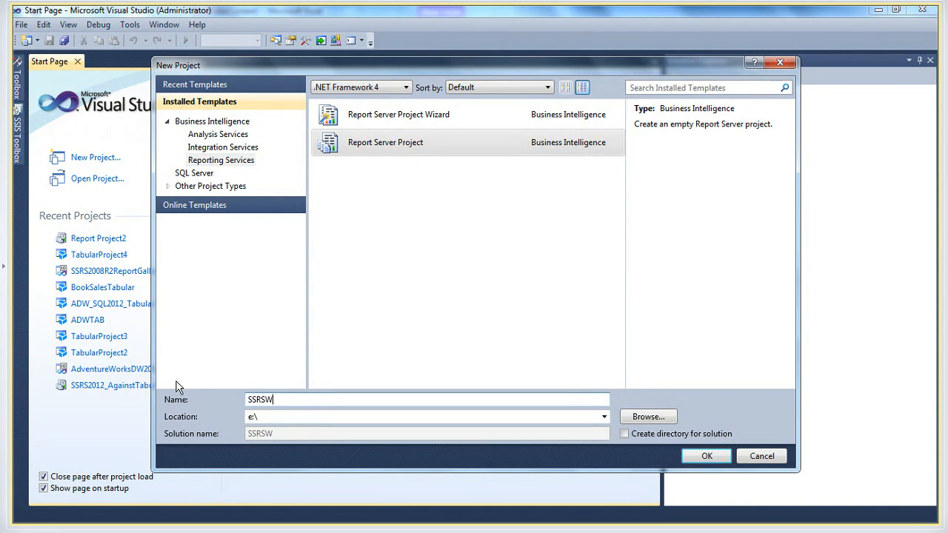
key("BackSpace")
key("BackSpace")
type("sprojectFromPowerPivot")
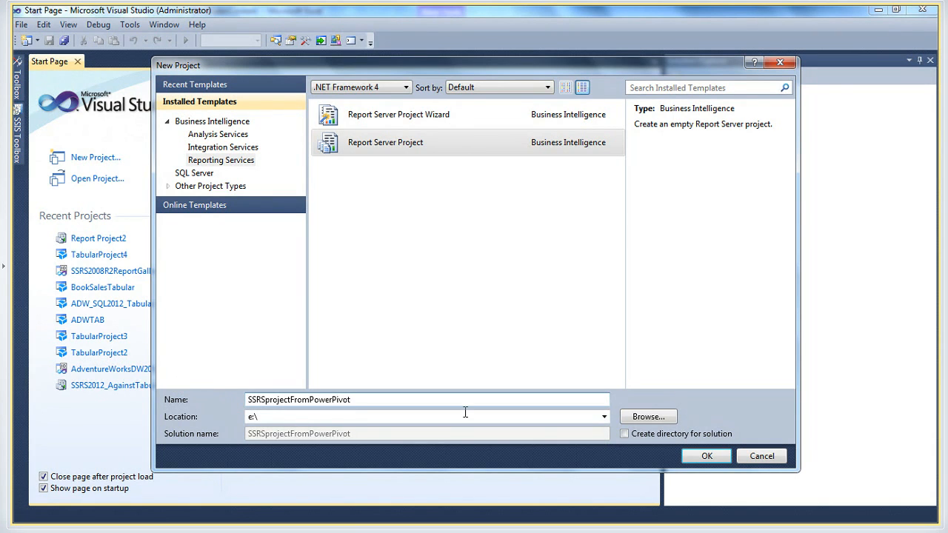
left_click(706, 457)
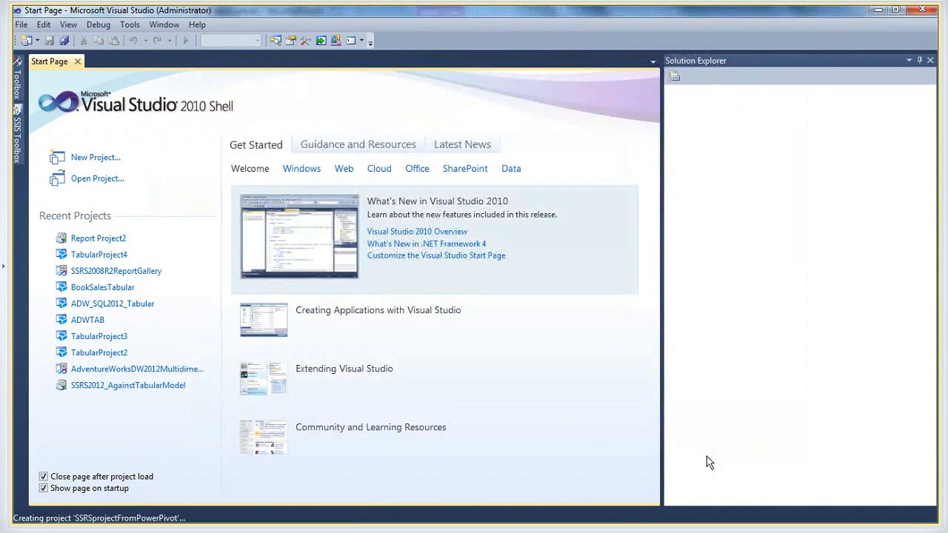
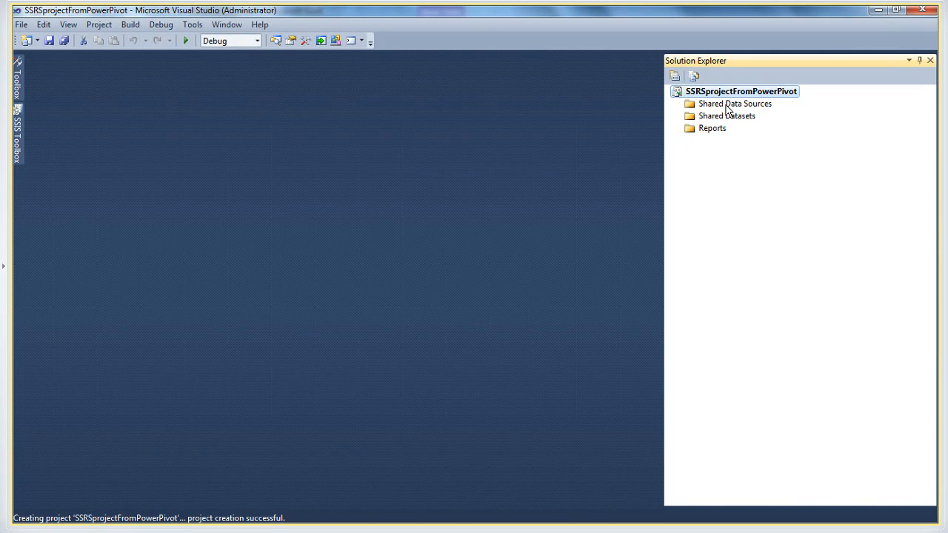
Add a shared data source named dsPowerPivot of type Microsoft SQL Server Analysis Services
left_click(726, 108)
right_click(728, 107)
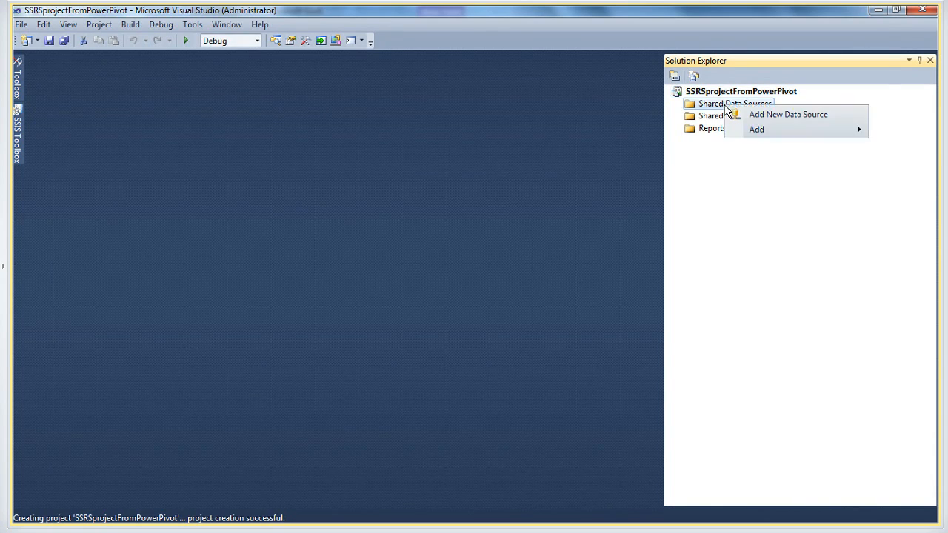
left_click(741, 117)
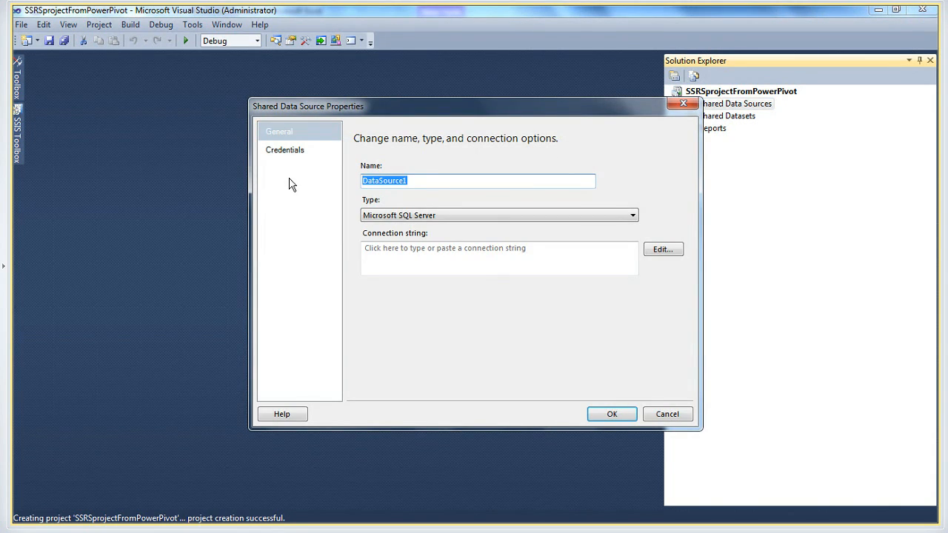
type("dsPowerPivot")
left_click(406, 217)
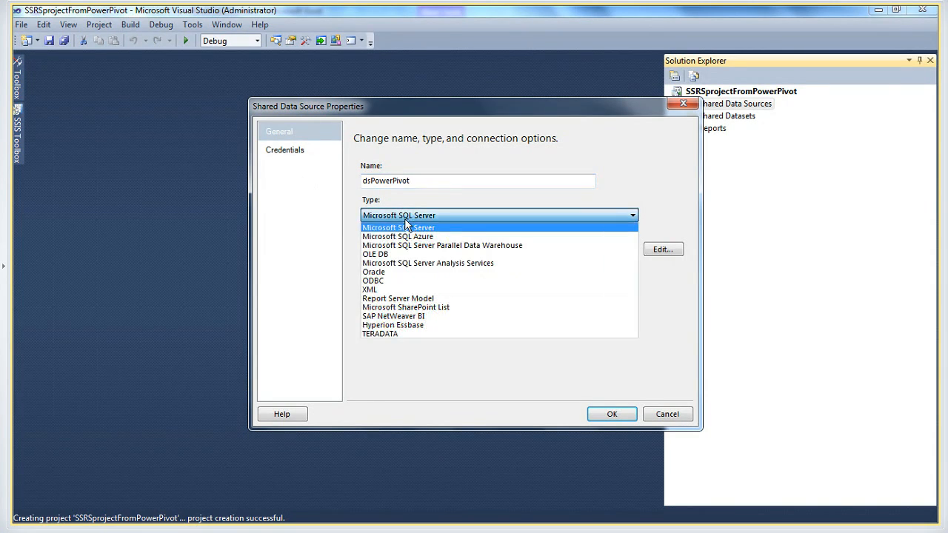
left_click(410, 265)
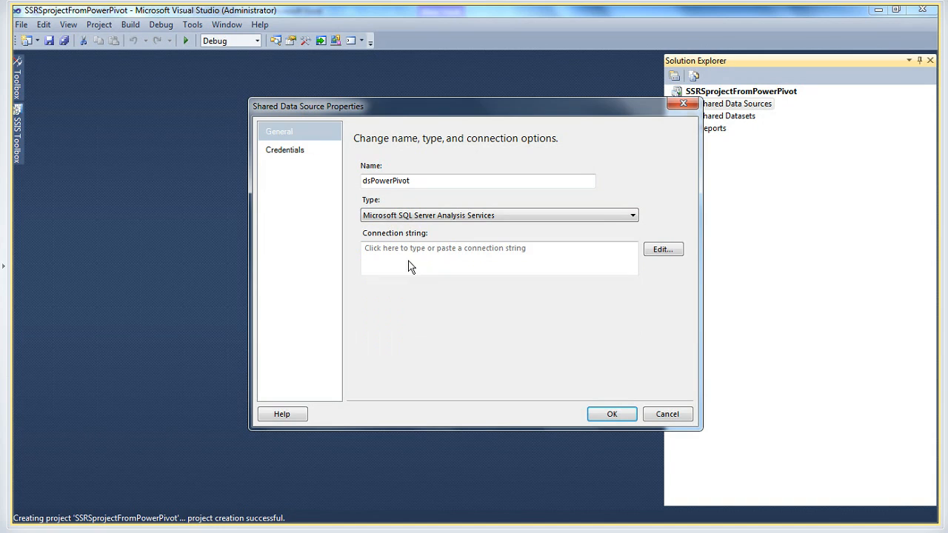
Set the connection string to the "provider=molap;datasource=" line ending in BookSalesContent.xlsx, copied from the DemoDaxCode Notepad file
left_click(478, 258)
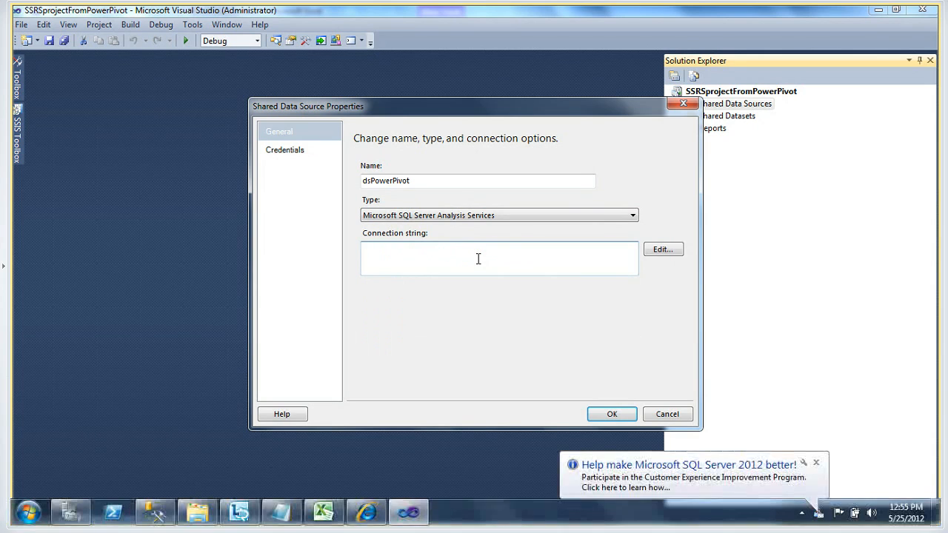
type("http://win-1016sln6nli/sites/MSWebCastPowerPivot/PowerPivot Gallery")
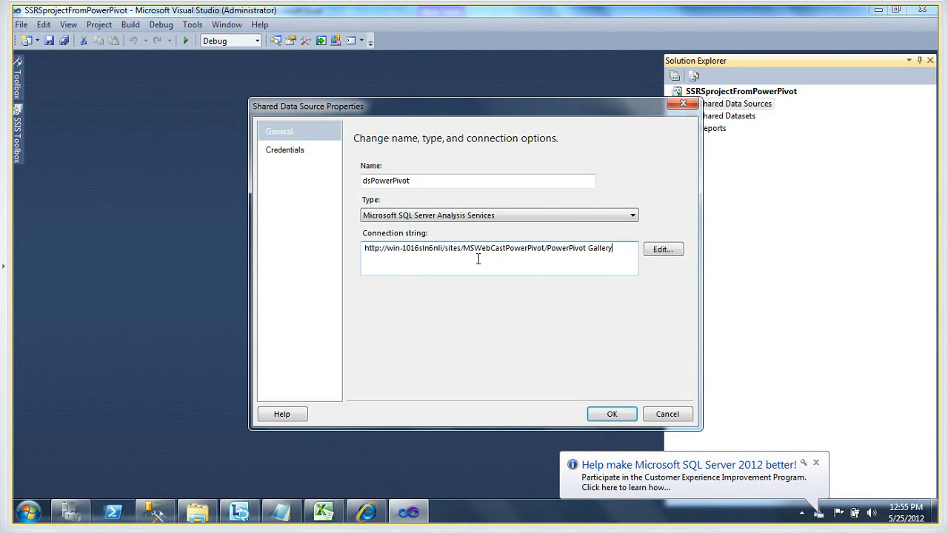
key("alt+Tab")
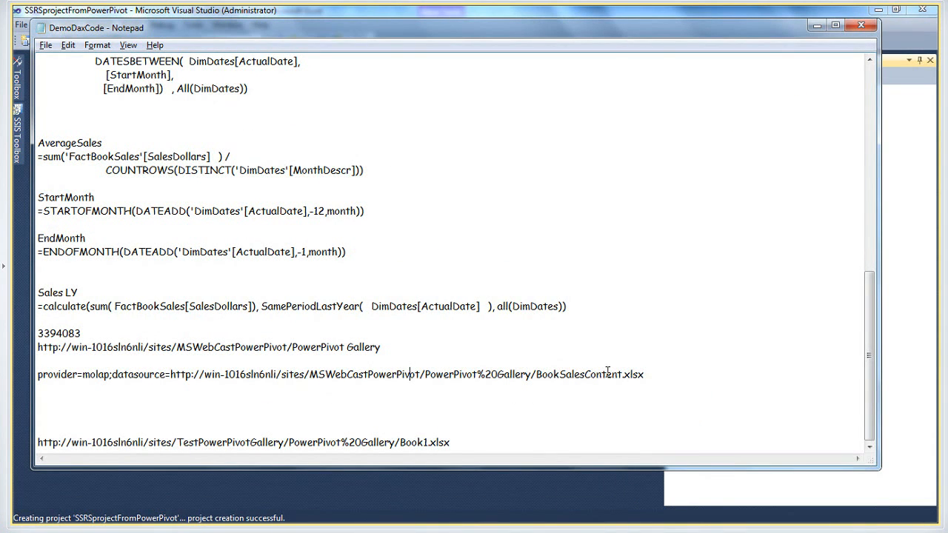
left_click_drag(642, 374, 375, 358)
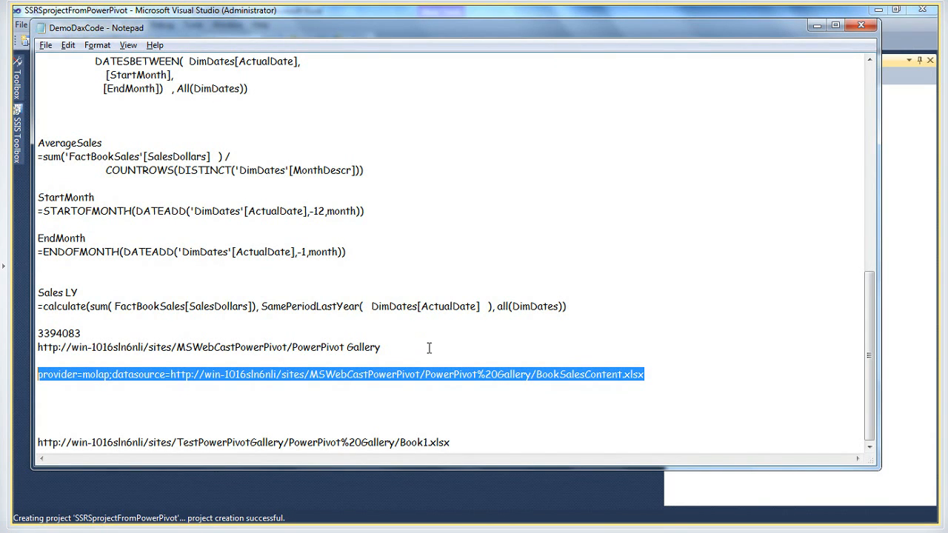
key("alt+Tab")
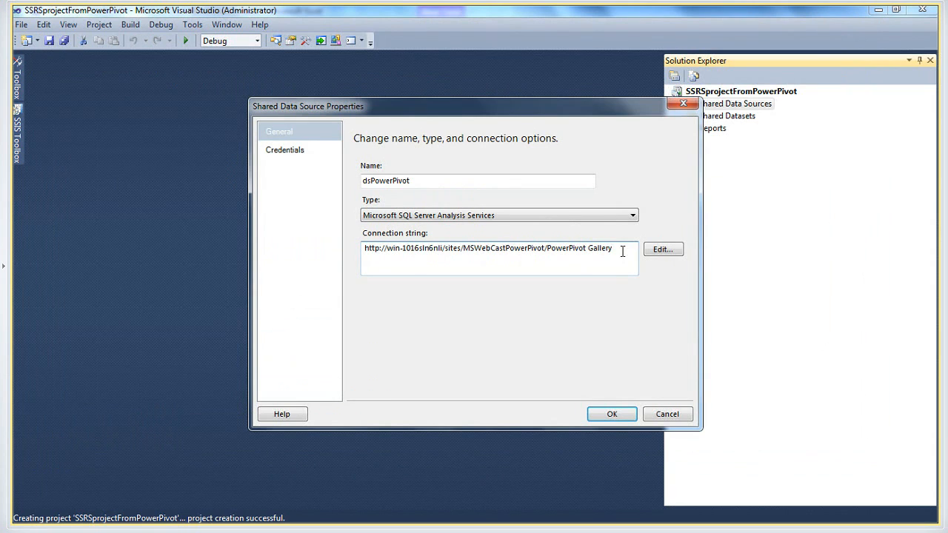
left_click_drag(622, 252, 268, 242)
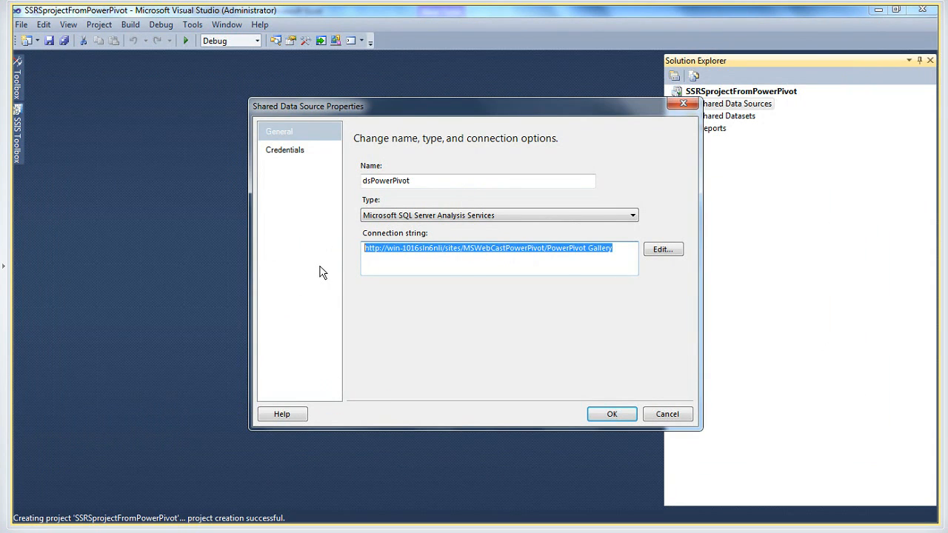
key("ctrl+v")
Set the data source's credentials to Windows Authentication (integrated security) and save the shared data source
left_click(281, 151)
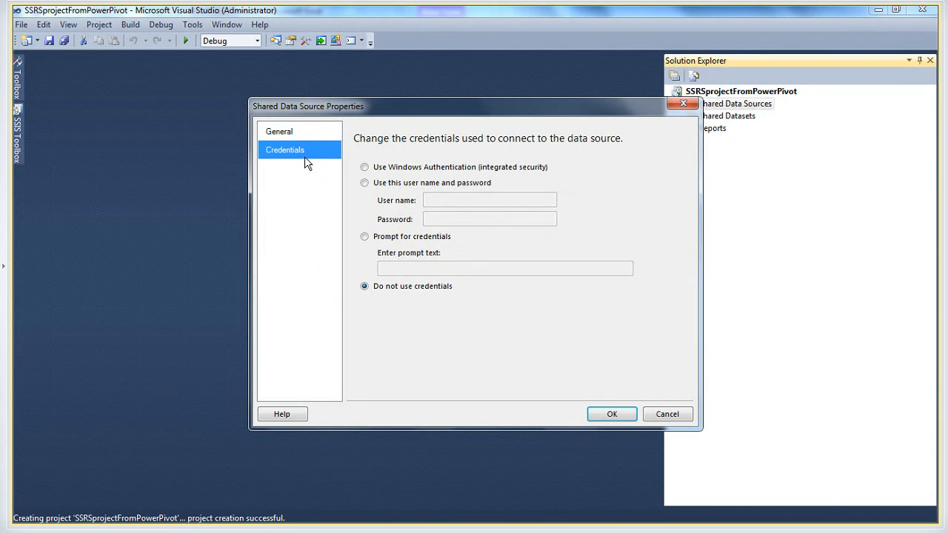
left_click(365, 167)
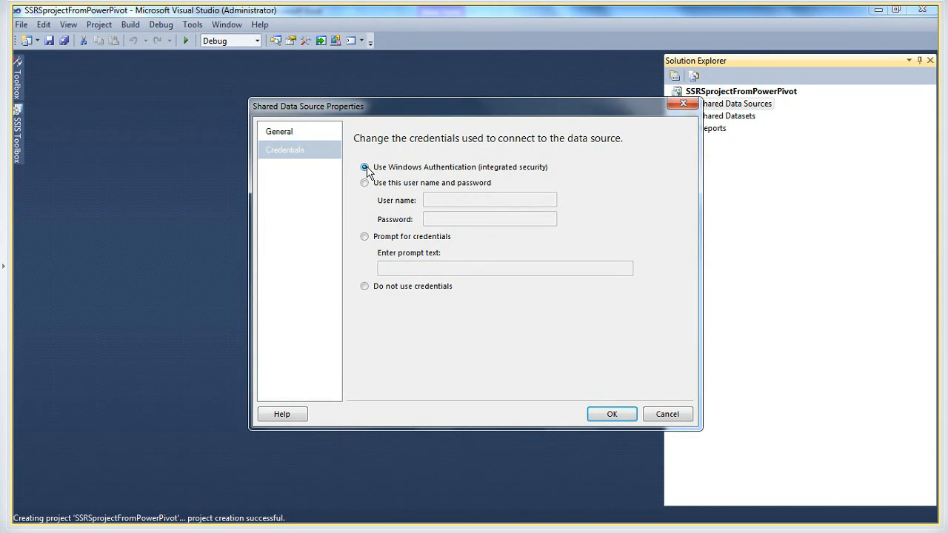
left_click(612, 415)
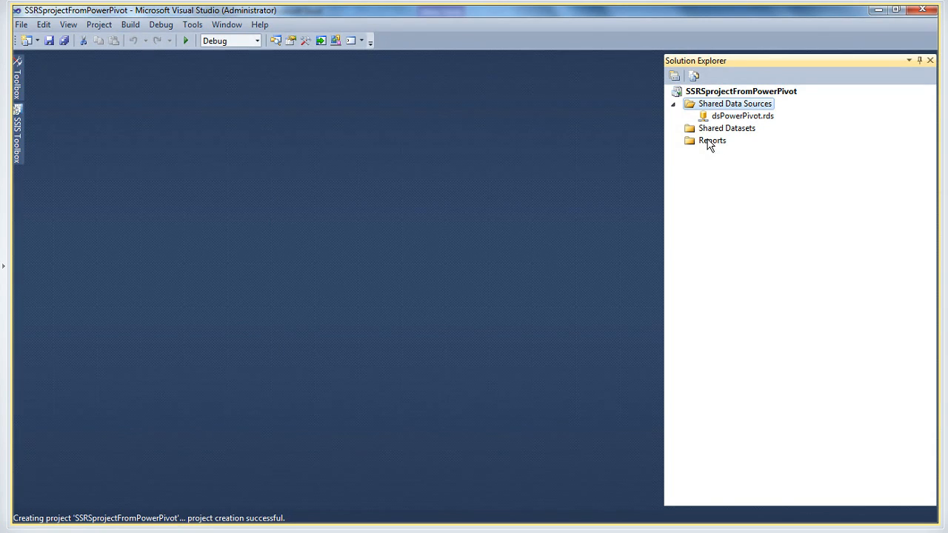
Add a new empty report named Report1.rdl to the project's Reports folder
right_click(713, 142)
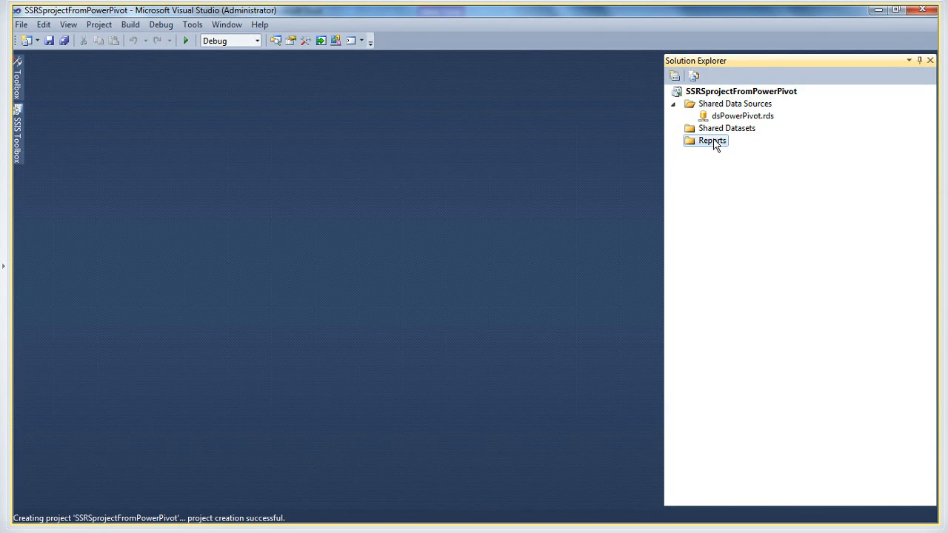
mouse_move(748, 171)
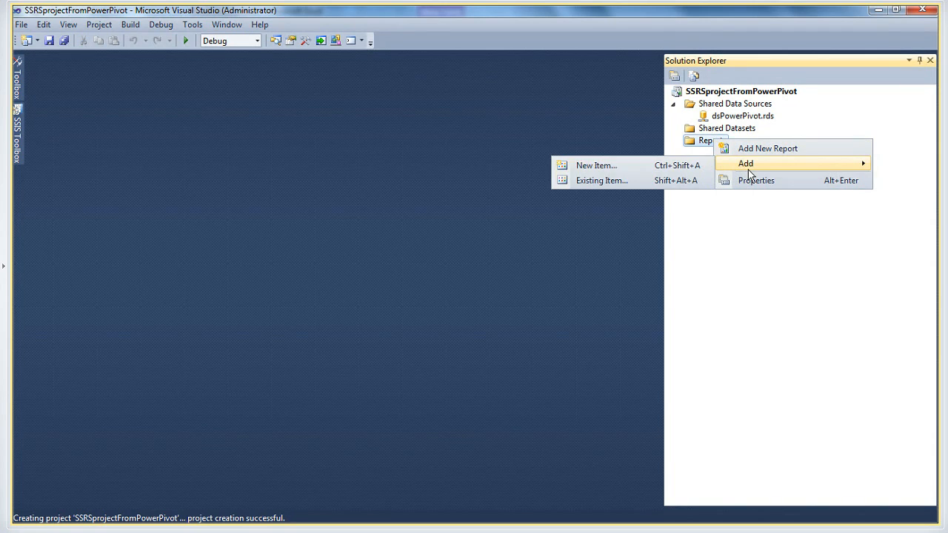
left_click(628, 171)
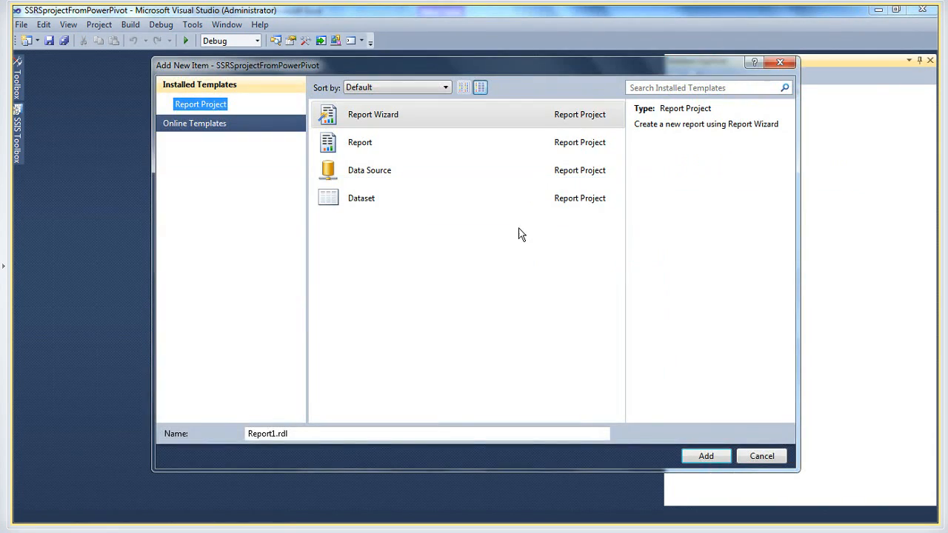
left_click(368, 145)
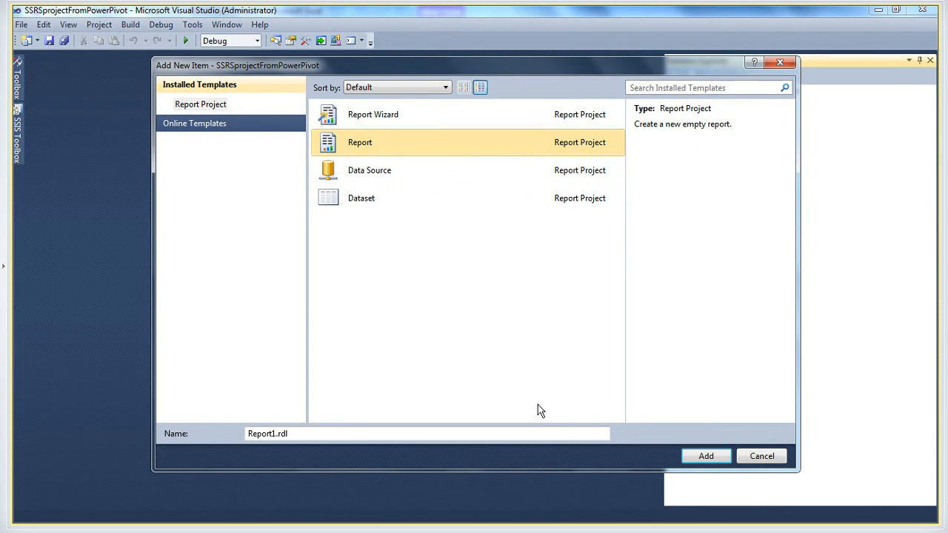
left_click(705, 456)
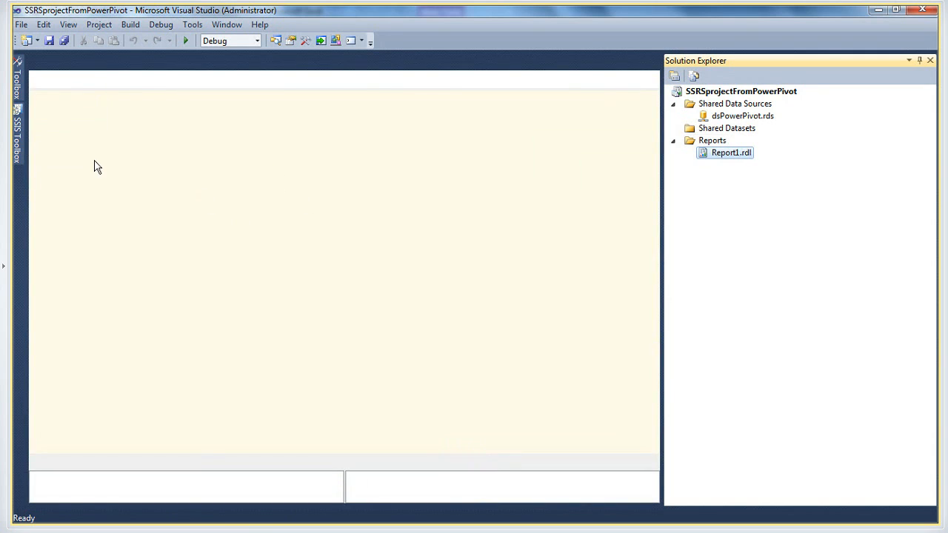
Add a dataset named dsReturns to the report and make it an embedded dataset
left_click(69, 158)
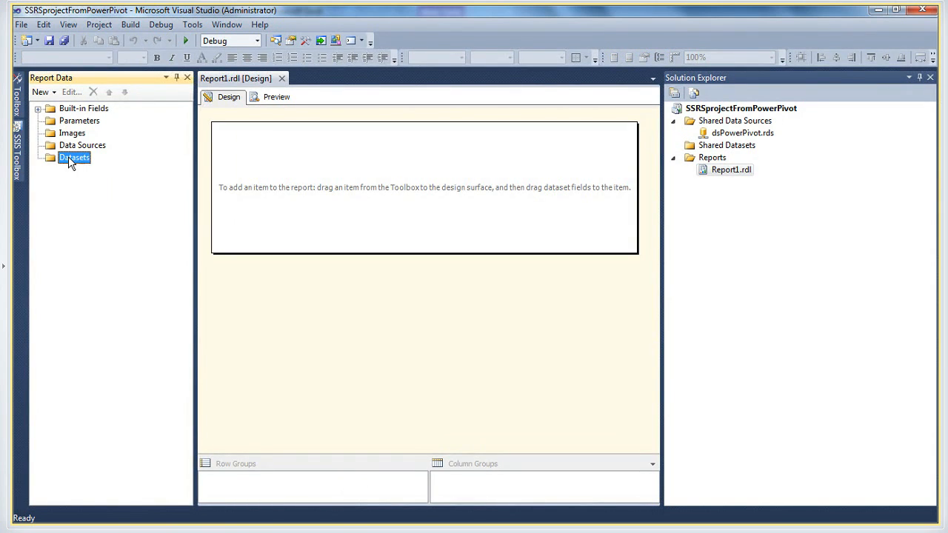
right_click(68, 157)
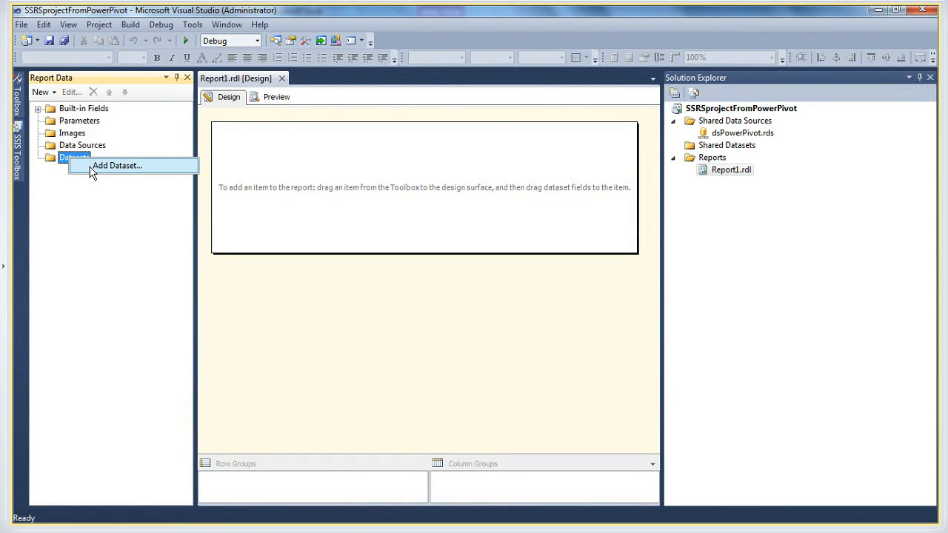
left_click(92, 168)
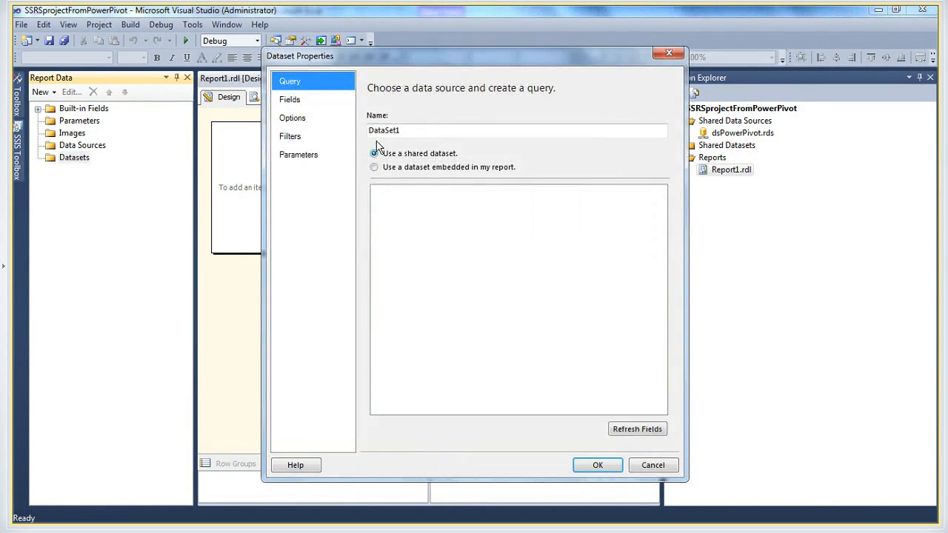
key("Tab")
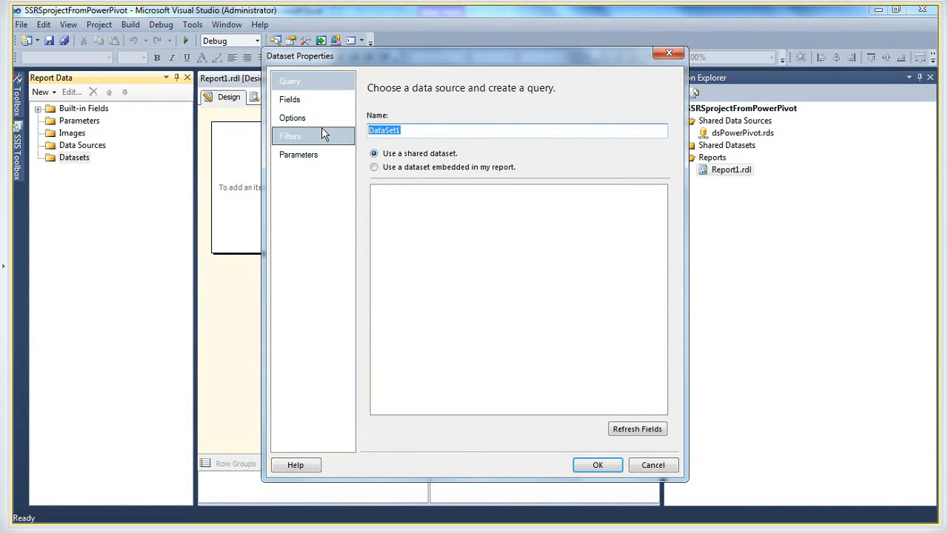
type("d")
type("sReturns")
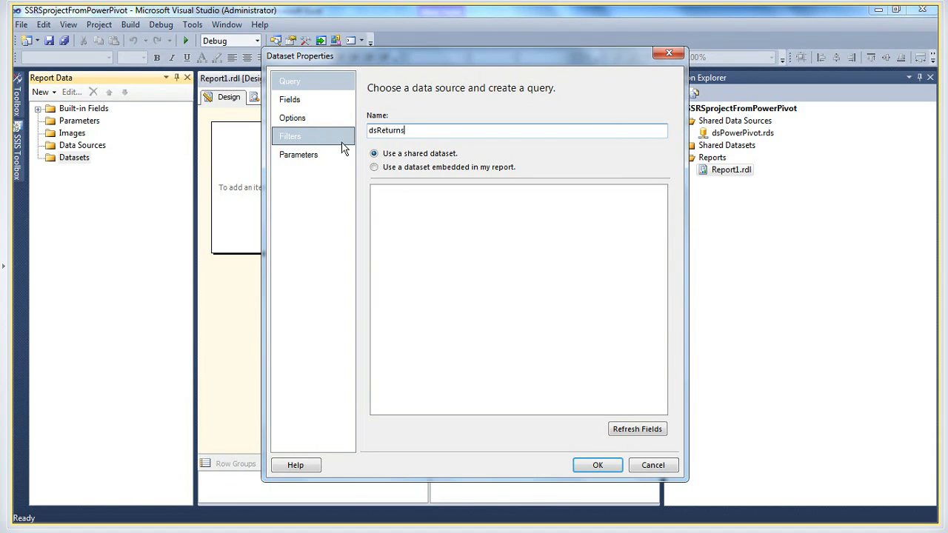
left_click(375, 167)
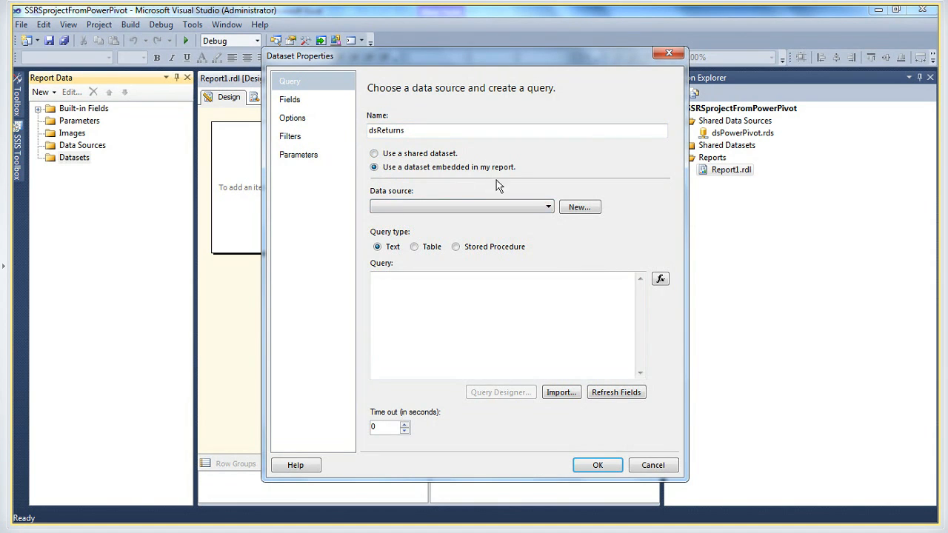
Create a data source for the dataset that references the shared data source dsPowerPivot
left_click(579, 207)
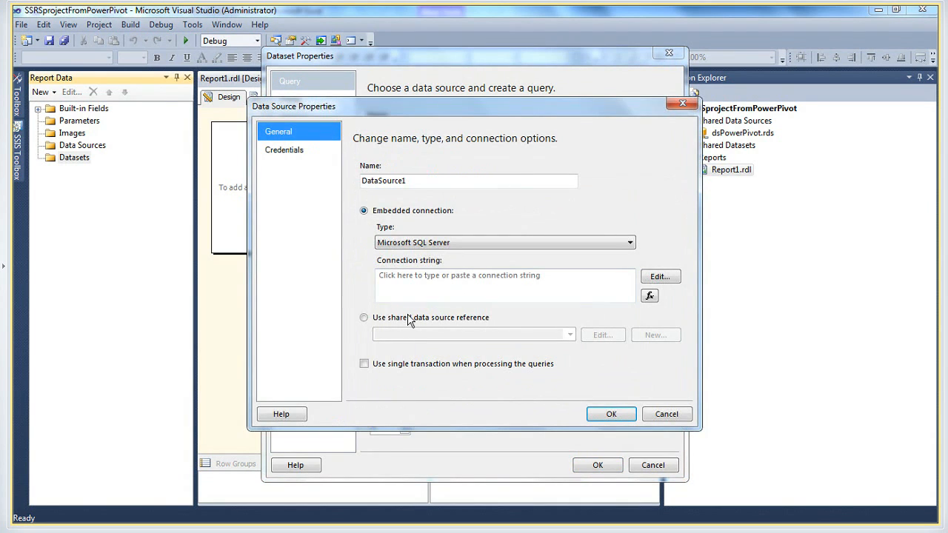
left_click(371, 319)
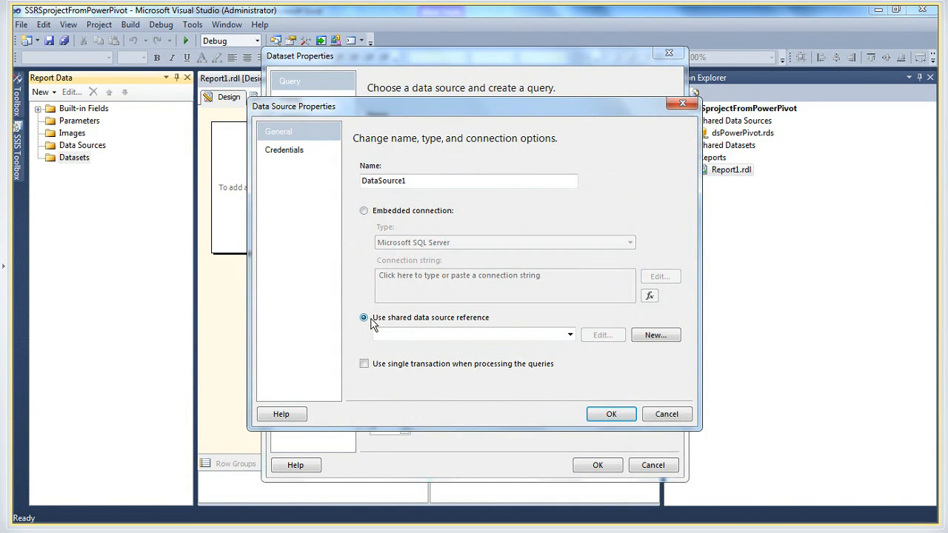
left_click(570, 335)
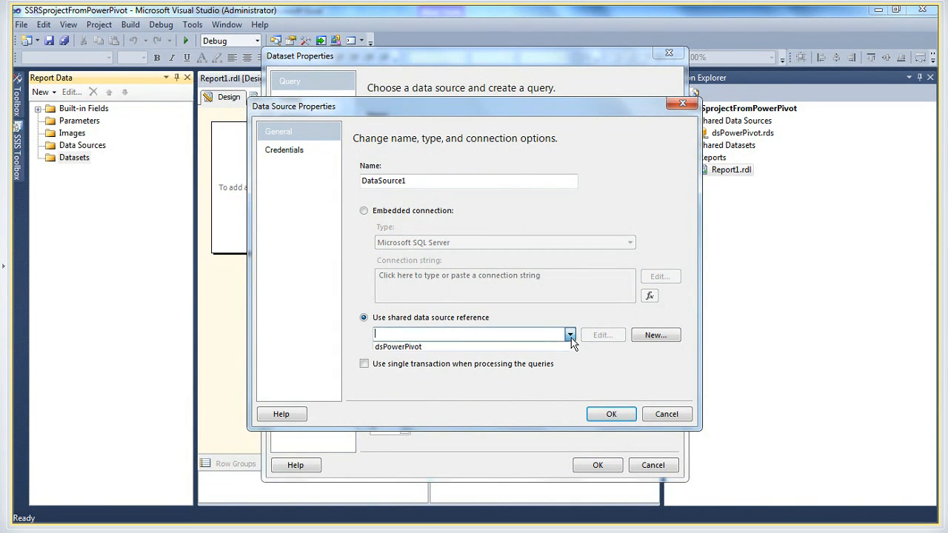
left_click(465, 347)
left_click(602, 413)
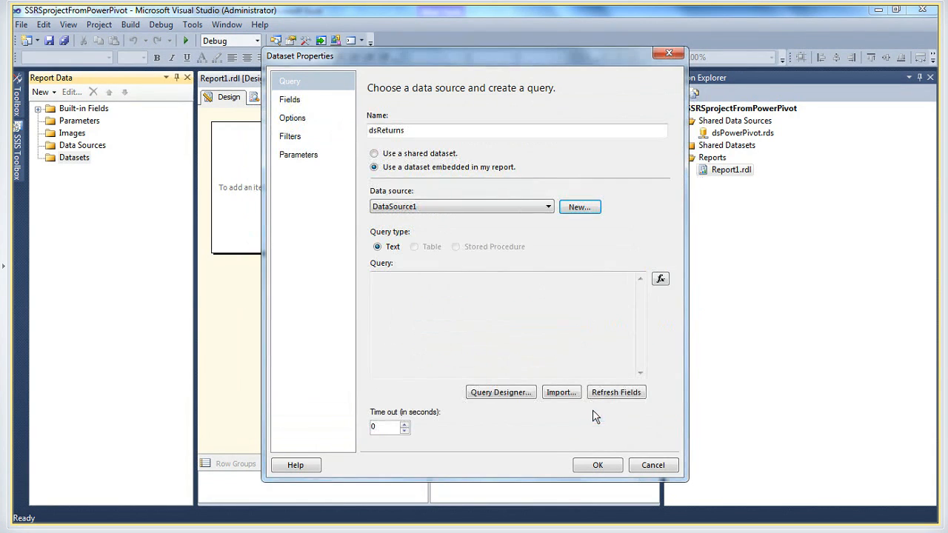
Open the Query Designer for the dsReturns dataset and reposition and enlarge its window
left_click(503, 394)
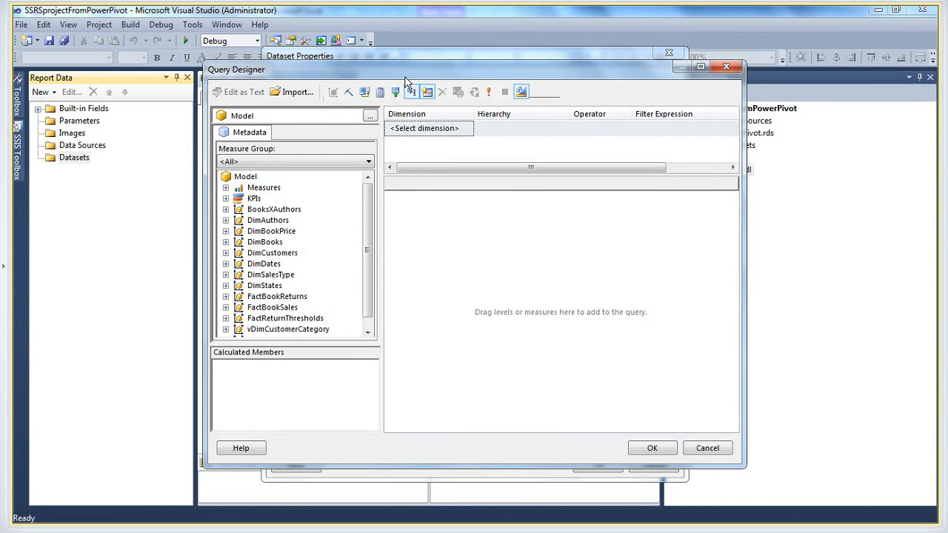
left_click_drag(403, 77, 338, 55)
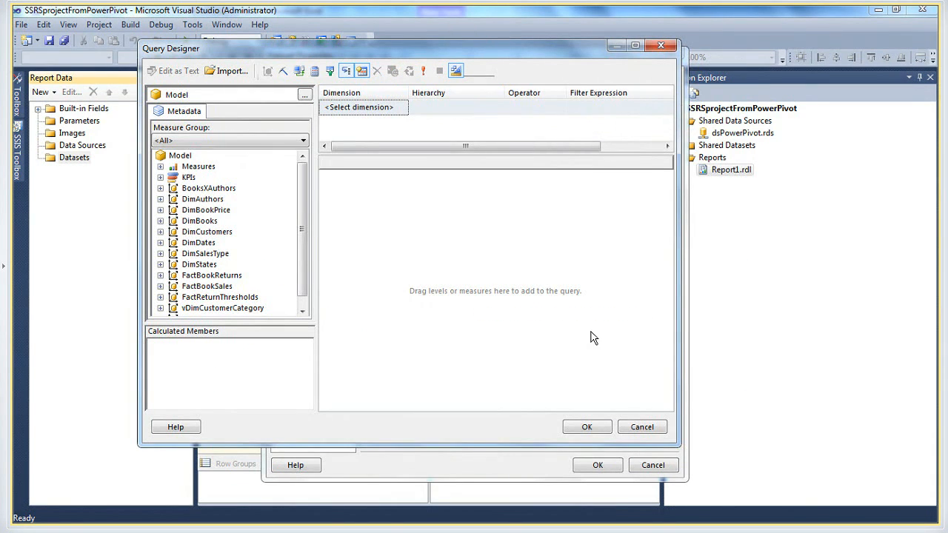
left_click_drag(676, 444, 816, 488)
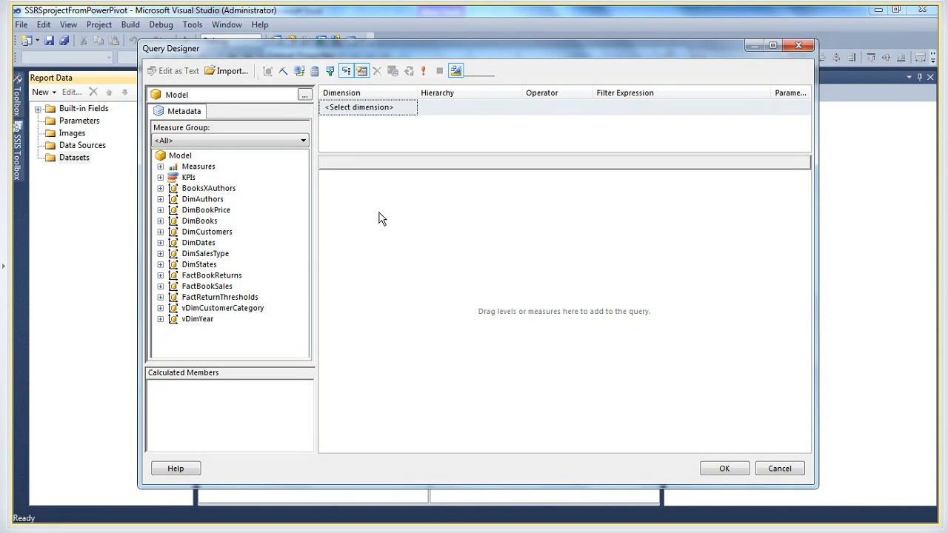
Switch to Excel to look at the Mov Avg Chart sheet of BookSalesContent, and return to the Query Designer in Visual Studio
key("alt+Tab")
key("alt+Tab")
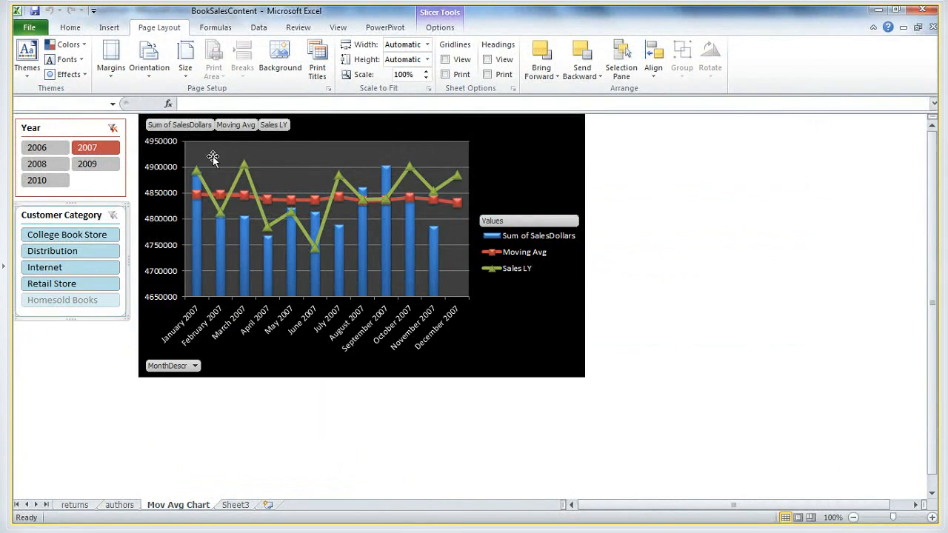
key("alt+Tab")
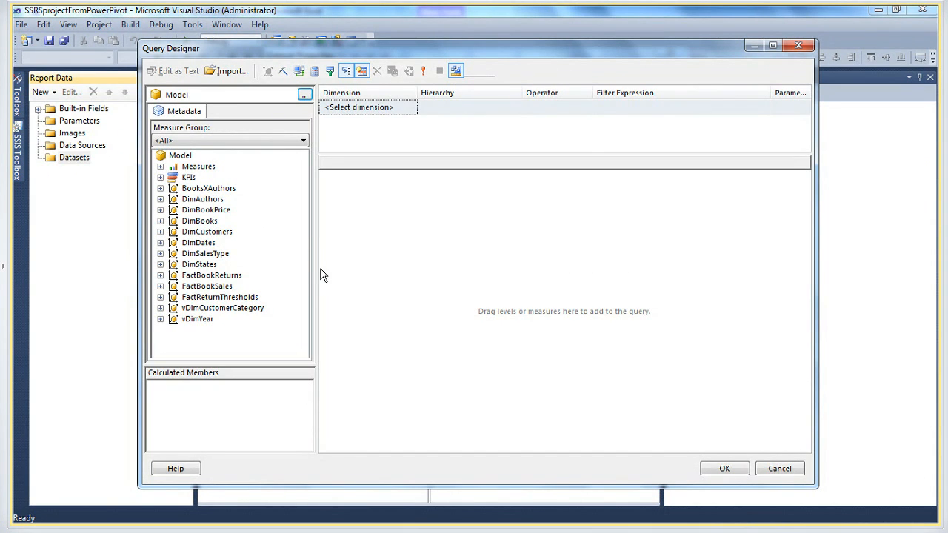
Add the Sum of ReturnDollars and Return Pct measures from FactBookReturns to the query
left_click(160, 167)
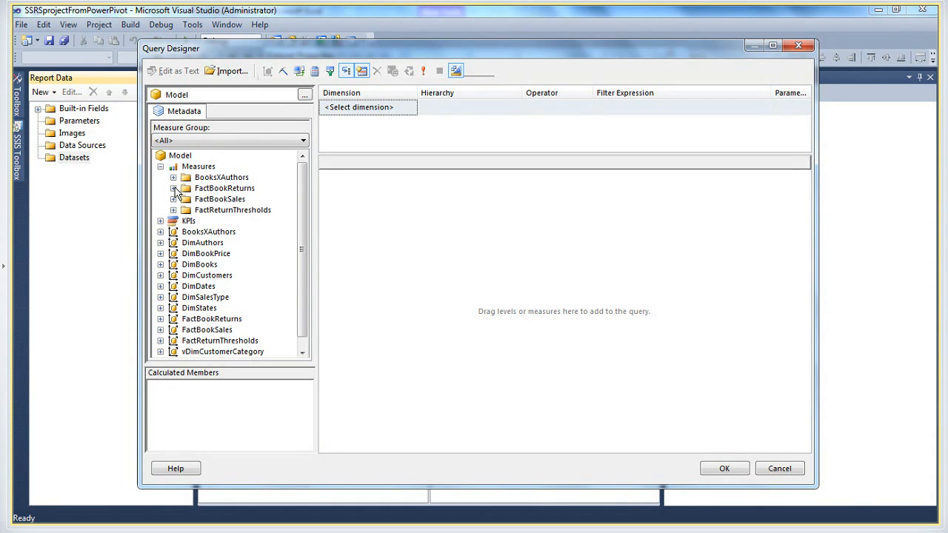
left_click(174, 189)
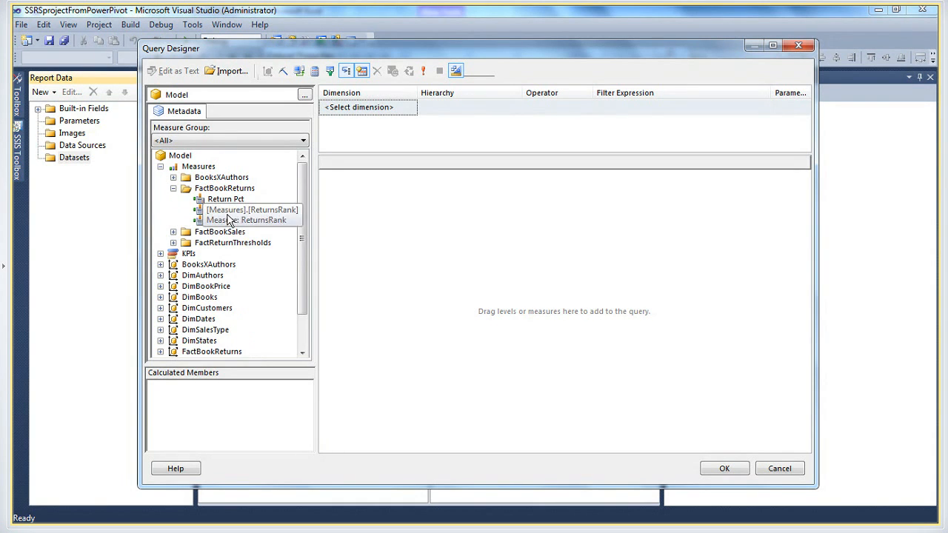
left_click_drag(247, 222, 382, 234)
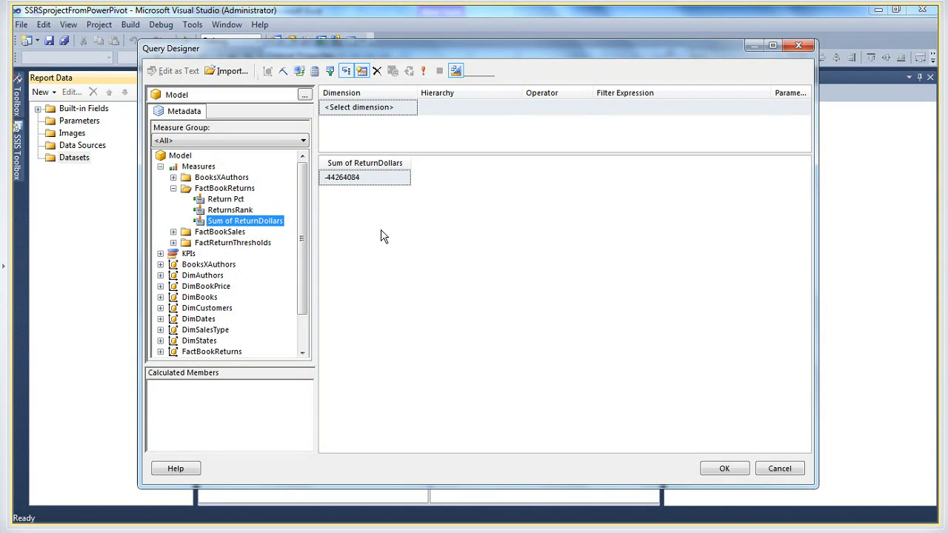
left_click(237, 212)
left_click_drag(225, 200, 463, 175)
Add CustomerCategory from DimCustomers and Year from DimDates to the query, placing Year directly after CustomerCategory
left_click_drag(301, 236, 301, 271)
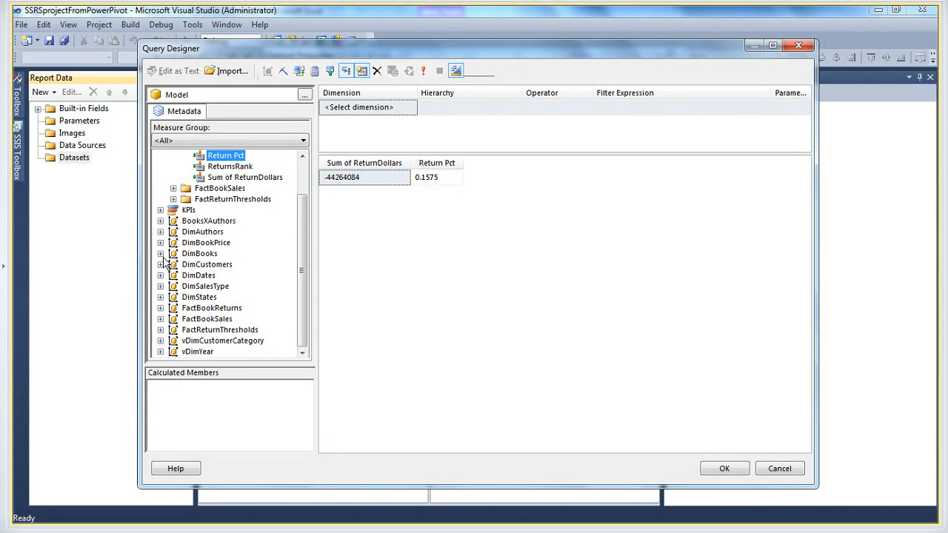
left_click(161, 264)
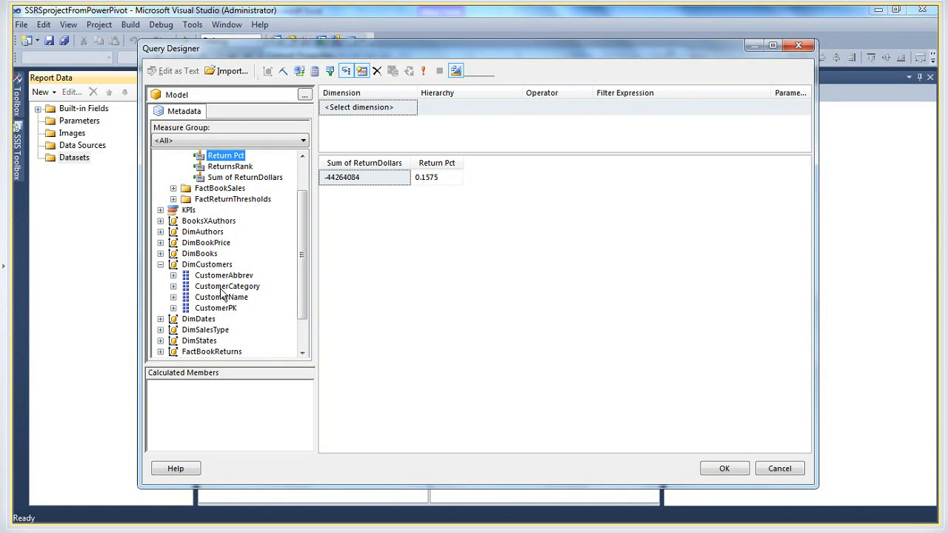
left_click_drag(223, 290, 339, 200)
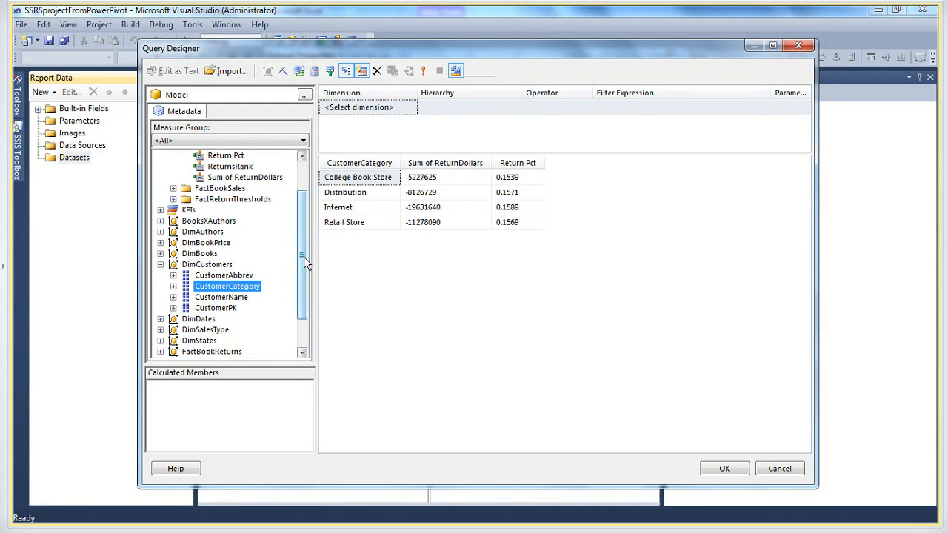
scroll(304, 256, "down", 1)
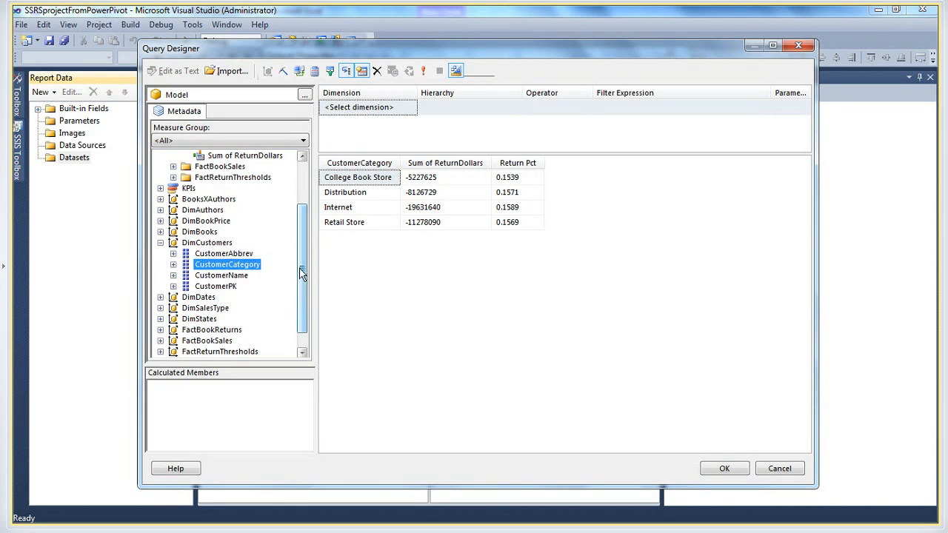
left_click(160, 297)
left_click(202, 353)
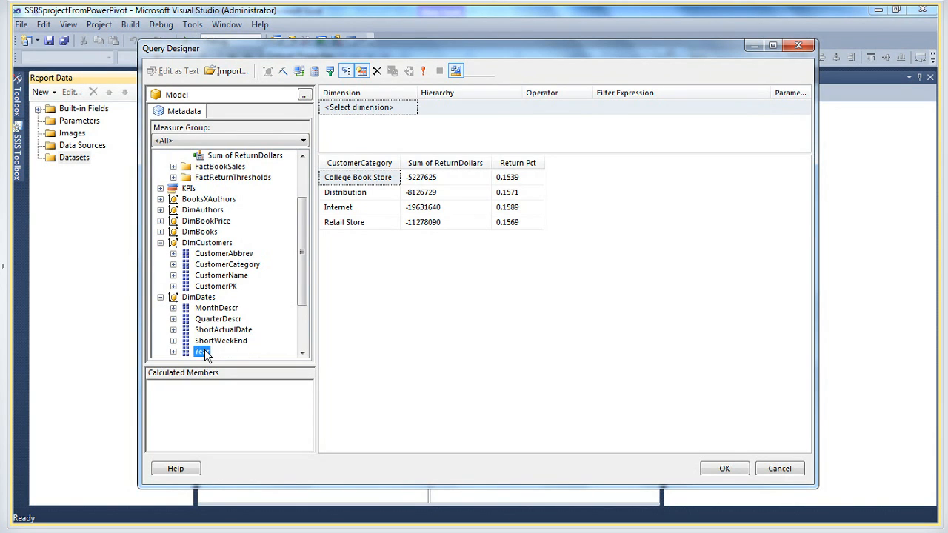
left_click_drag(329, 240, 351, 220)
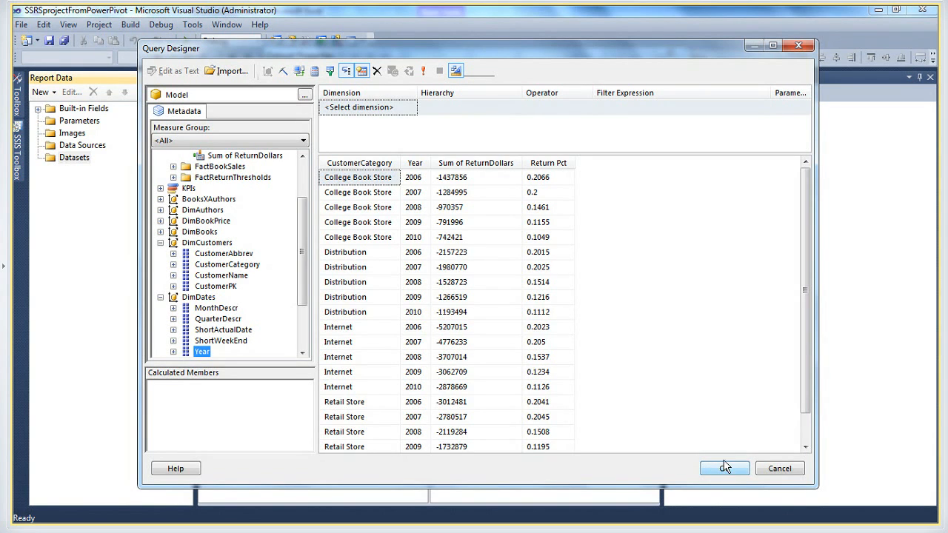
Add a query filter on the BookCategory hierarchy of the DimBooks dimension
left_click(391, 108)
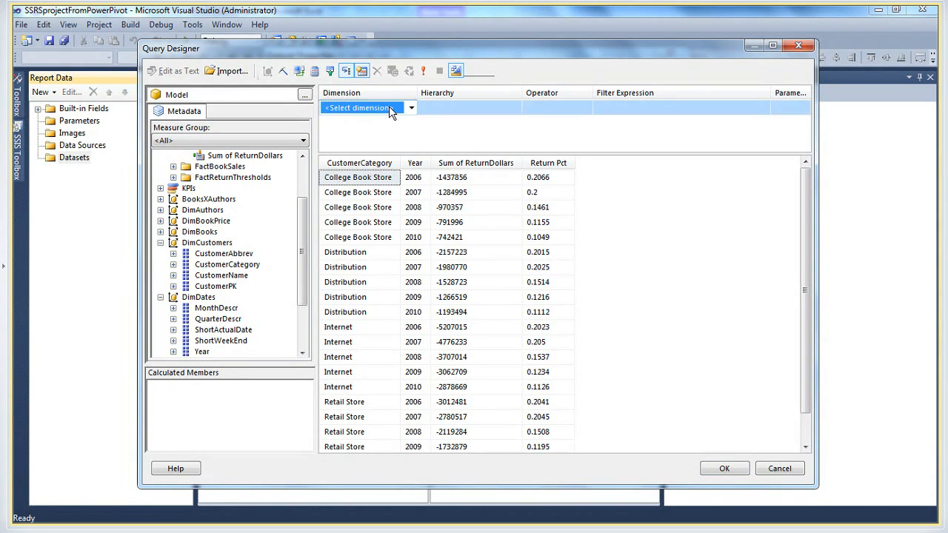
left_click(411, 108)
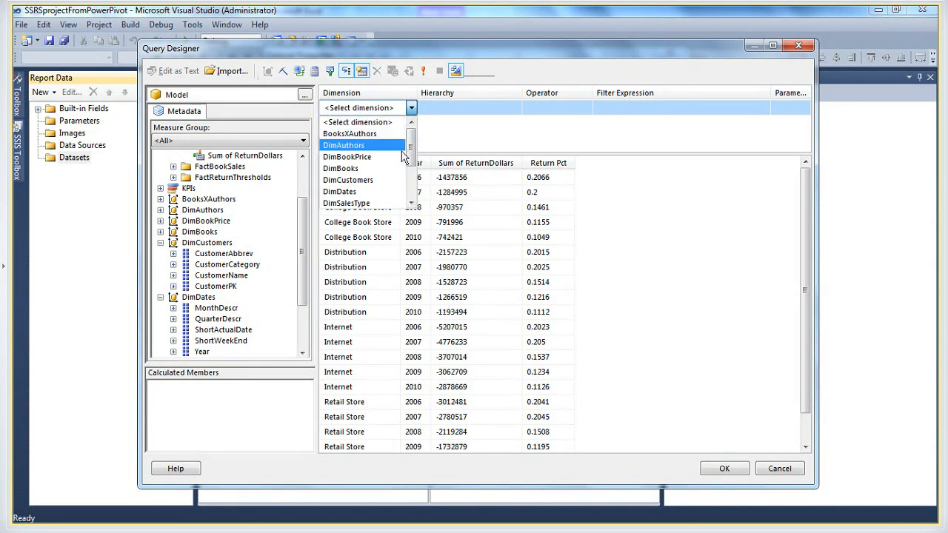
left_click(345, 169)
left_click(455, 110)
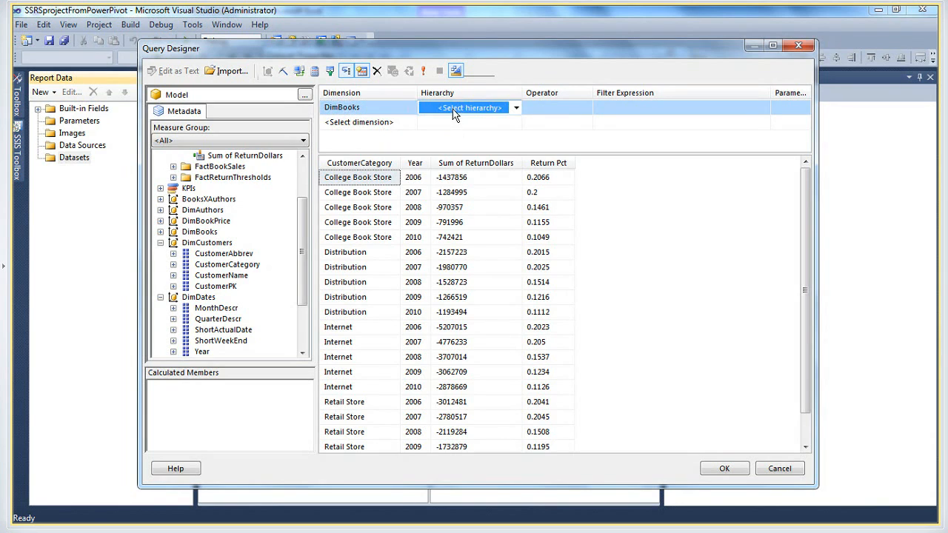
left_click(516, 108)
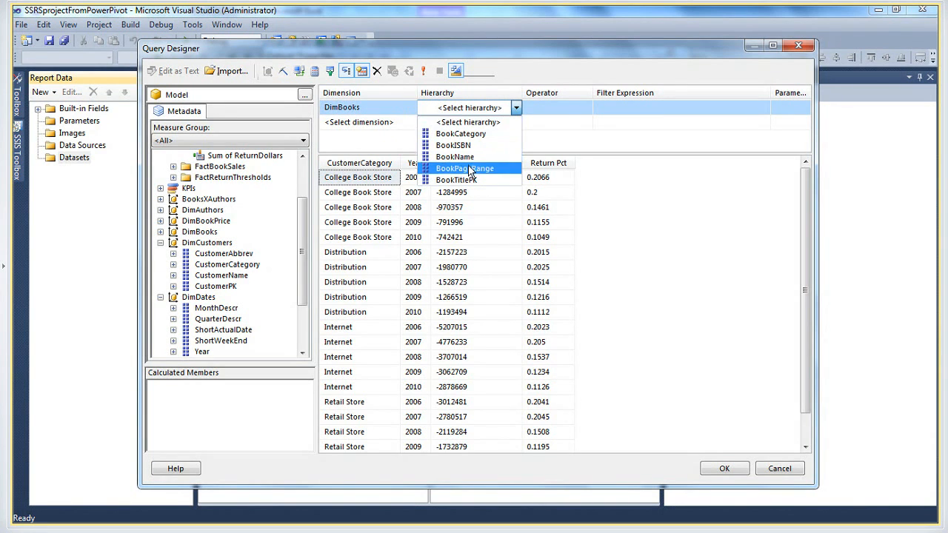
left_click(480, 135)
Set the BookCategory filter expression to All, make it a parameter, and accept the query and the dsReturns dataset
left_click(641, 112)
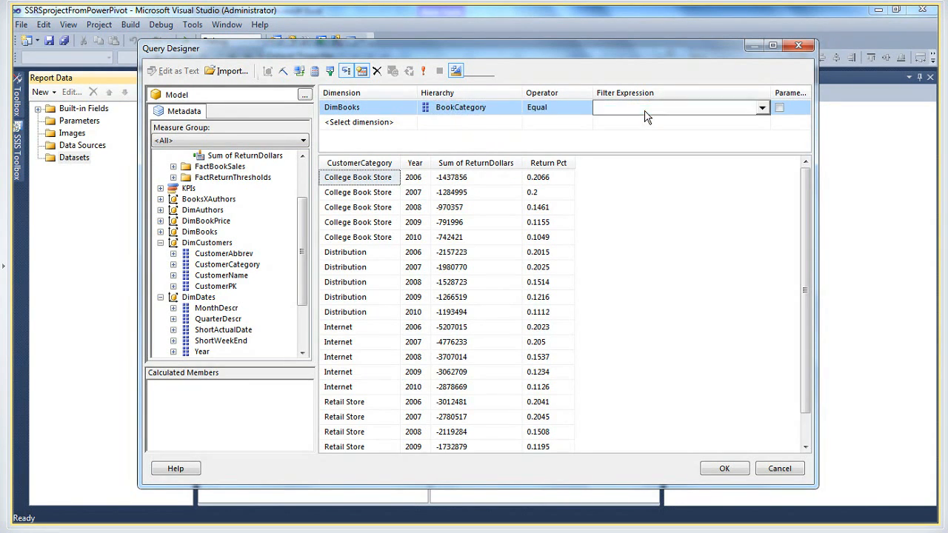
left_click(762, 108)
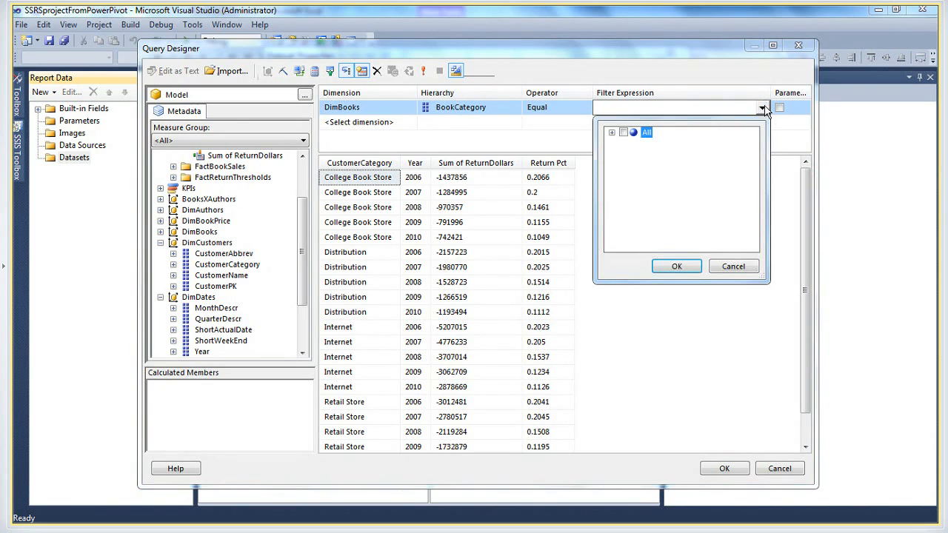
left_click(624, 133)
left_click(676, 266)
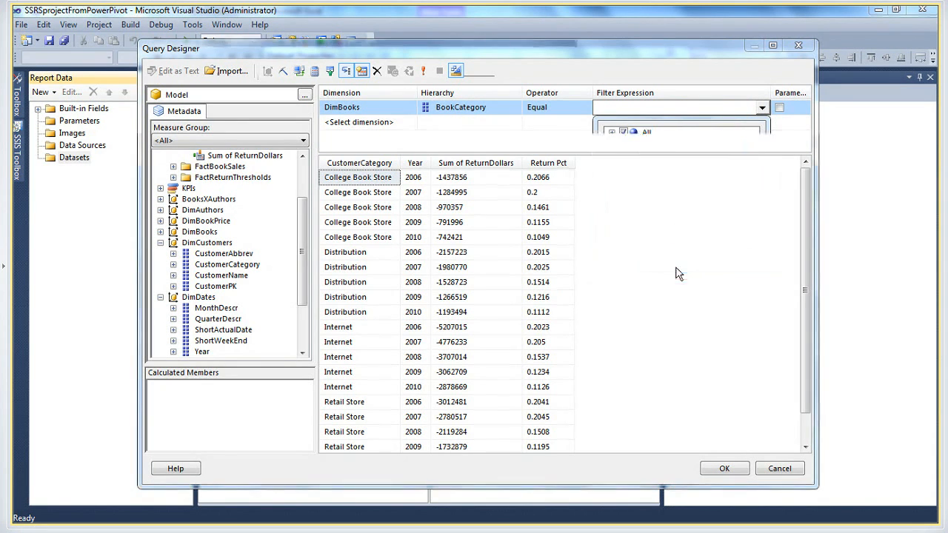
left_click(779, 107)
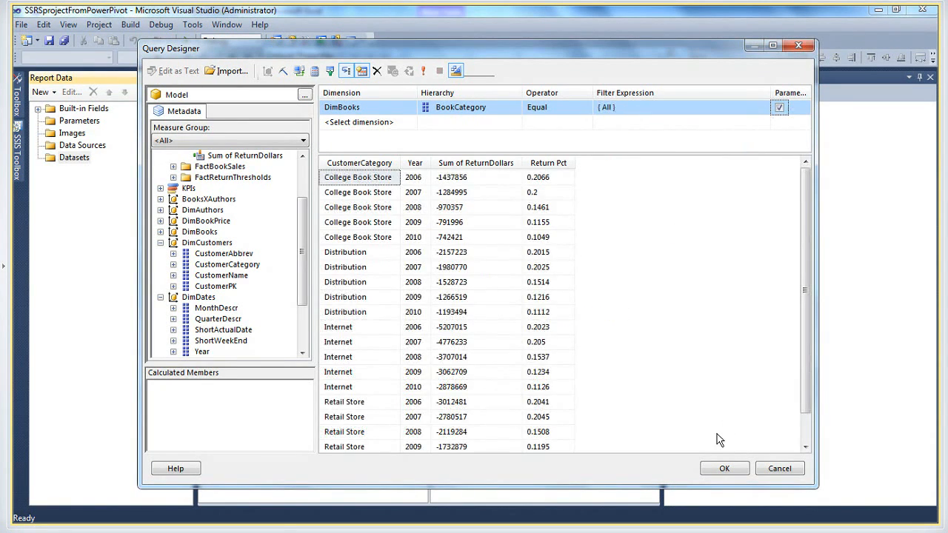
left_click(710, 470)
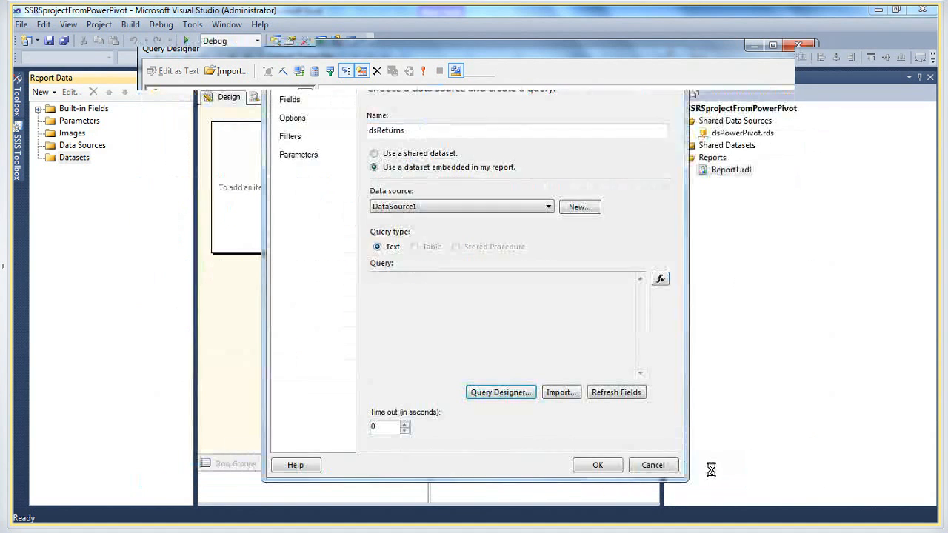
left_click(591, 467)
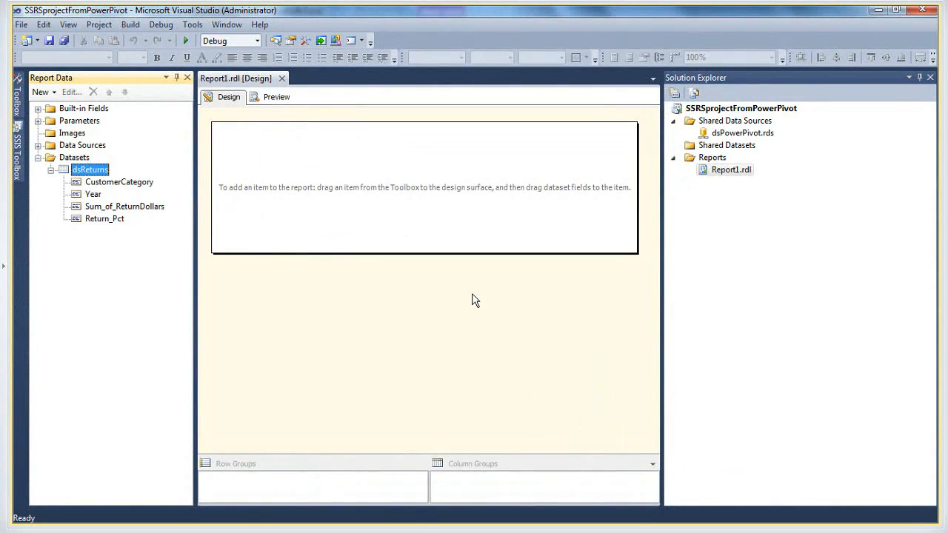
Insert a table into the upper part of the report body
left_click(69, 25)
left_click(113, 255)
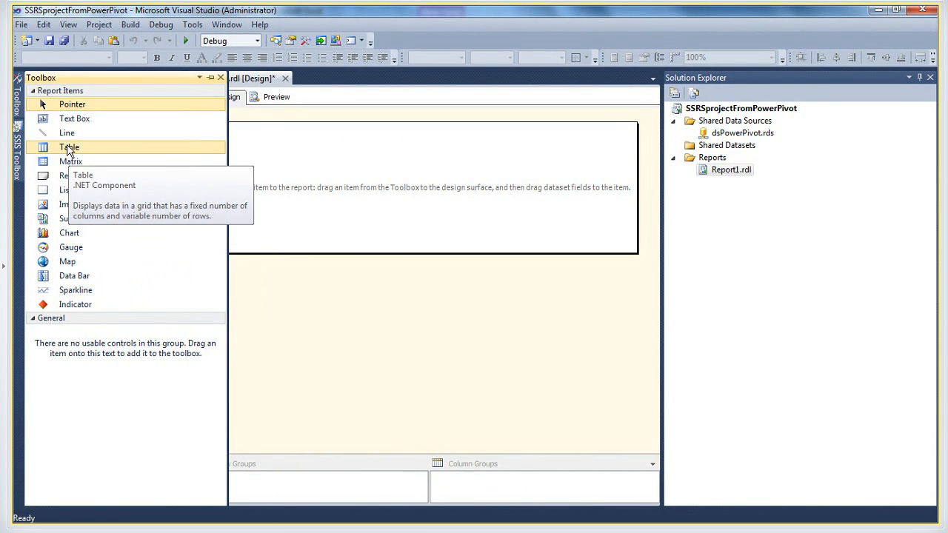
left_click_drag(67, 150, 319, 162)
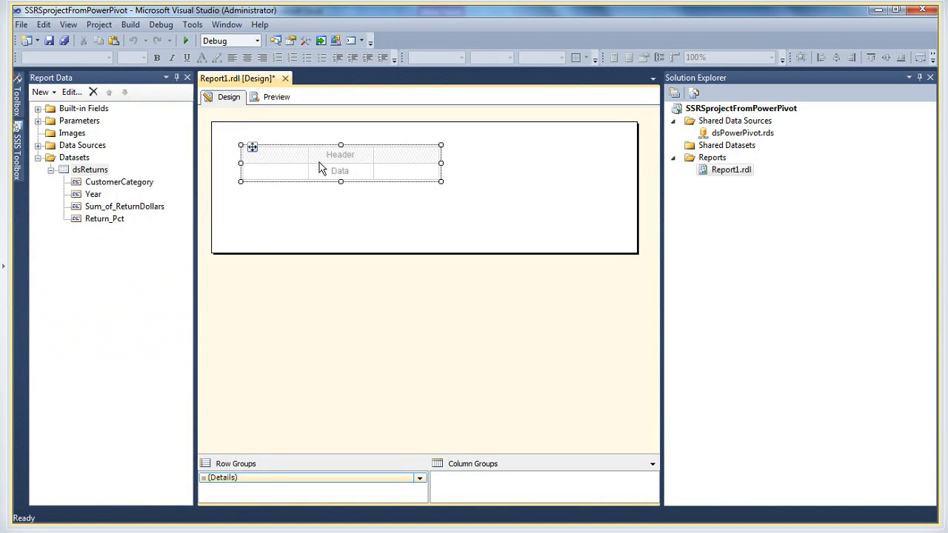
Fill the table's three data cells with the dsReturns fields CustomerCategory, Year and Sum_of_ReturnDollars
left_click(303, 172)
mouse_move(327, 187)
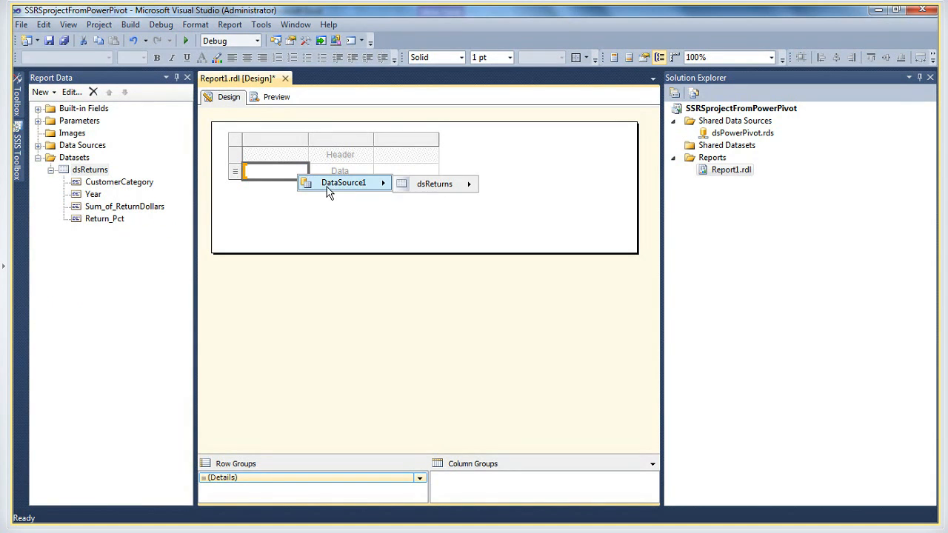
mouse_move(459, 184)
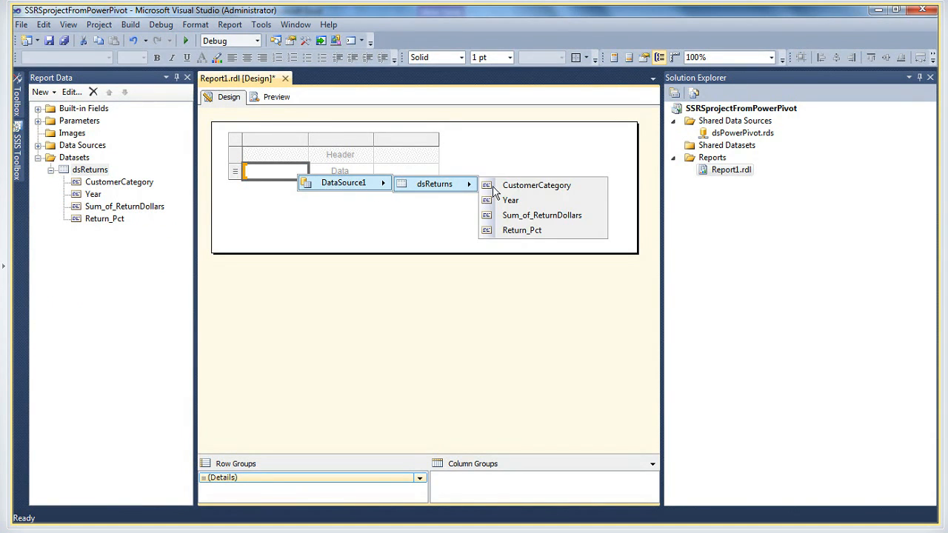
left_click(530, 189)
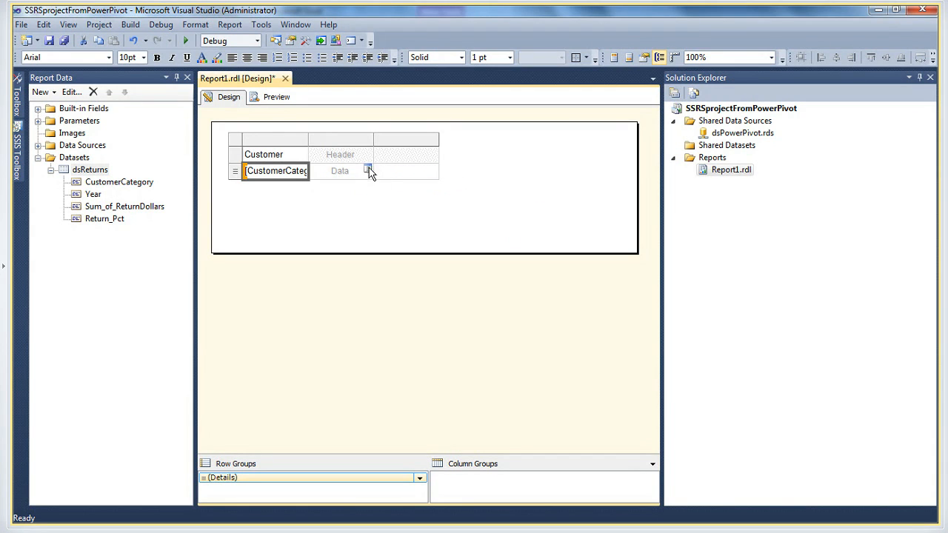
left_click(368, 170)
left_click(428, 199)
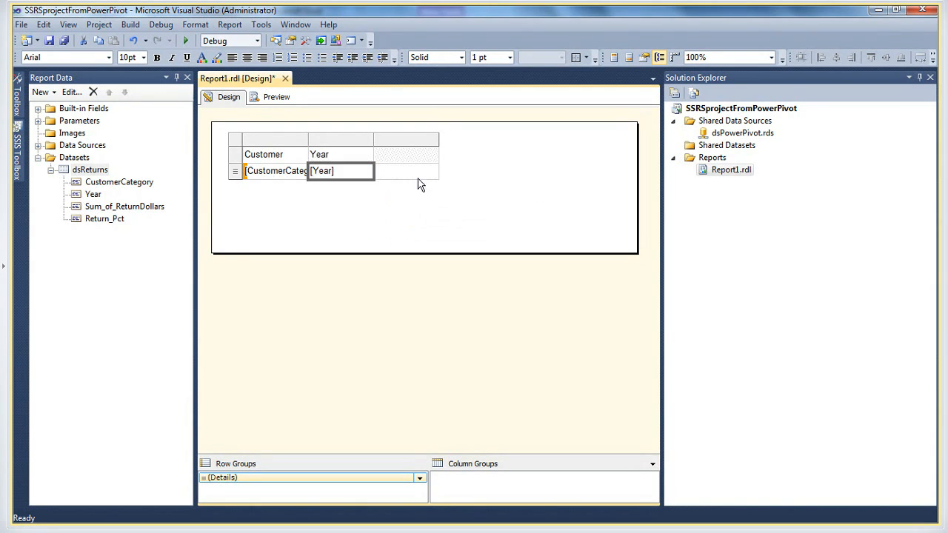
left_click(433, 172)
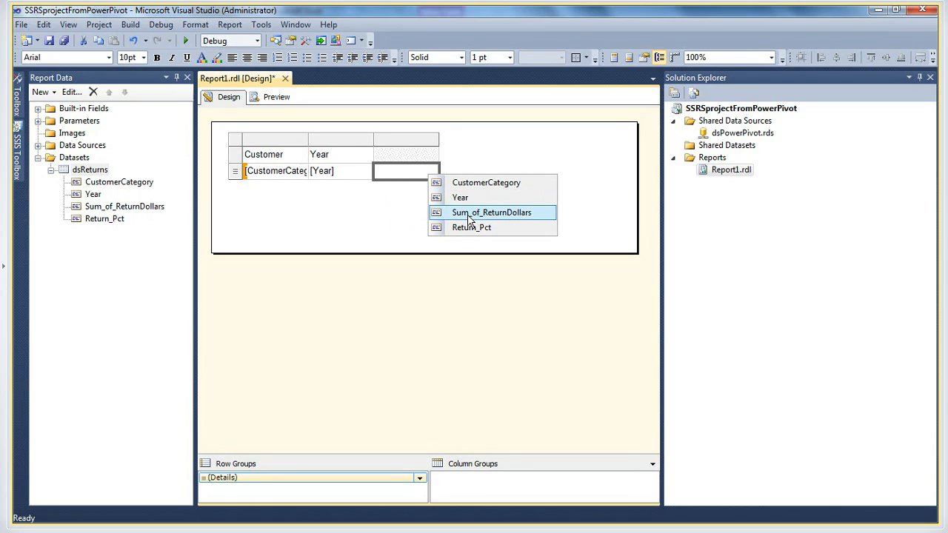
left_click(470, 215)
Insert a column to the right of the Sum of Return Dollars column and assign the Return_Pct field to its data cell
right_click(416, 140)
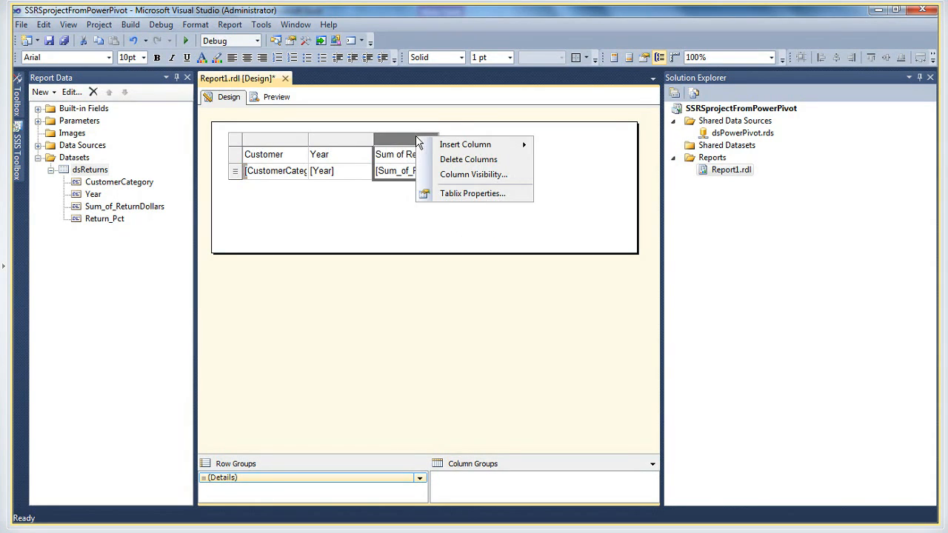
mouse_move(465, 148)
left_click(584, 169)
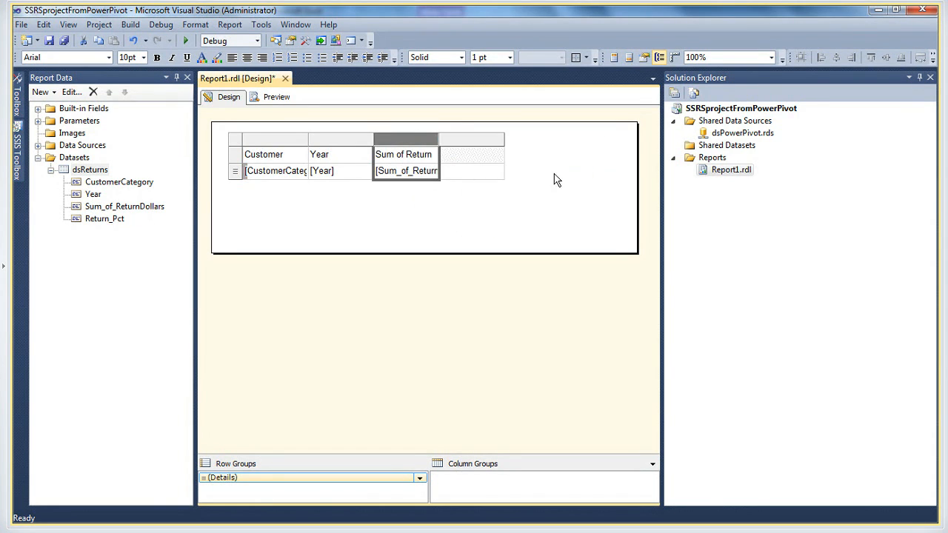
left_click(500, 173)
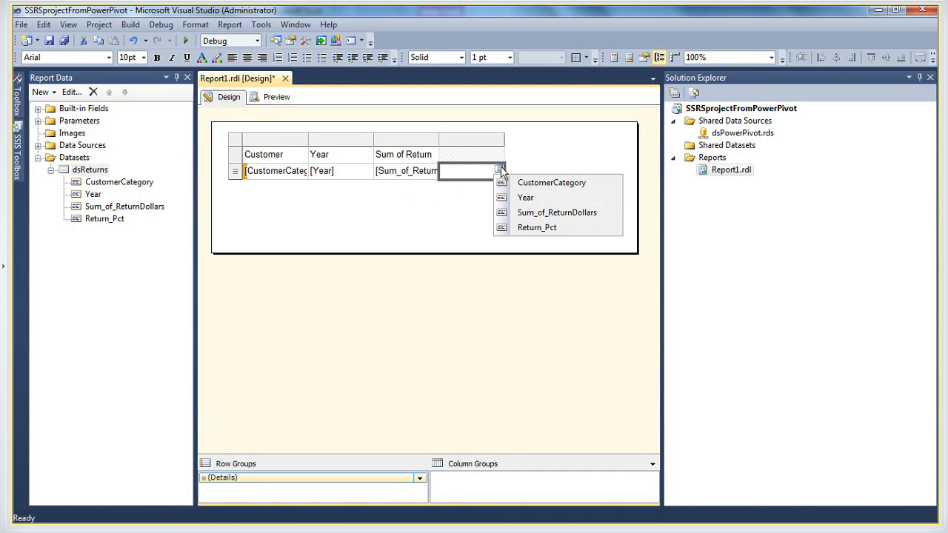
left_click(538, 228)
Try to preview Report1, and return to its design view
left_click(267, 99)
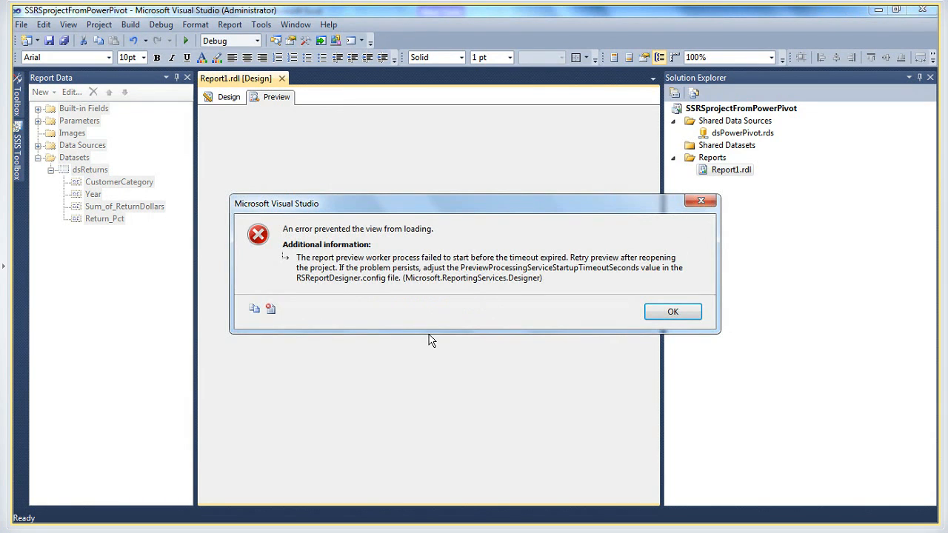
left_click(665, 314)
left_click(670, 312)
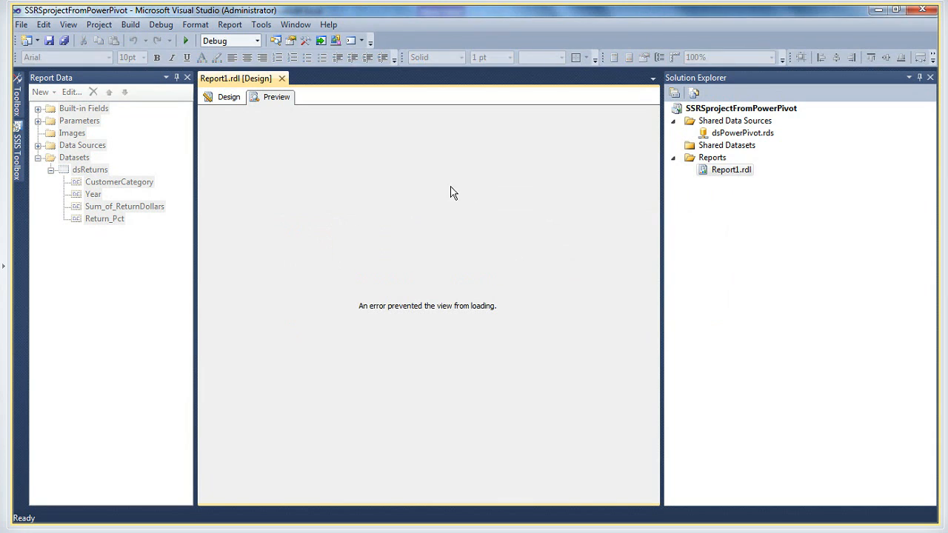
left_click(221, 99)
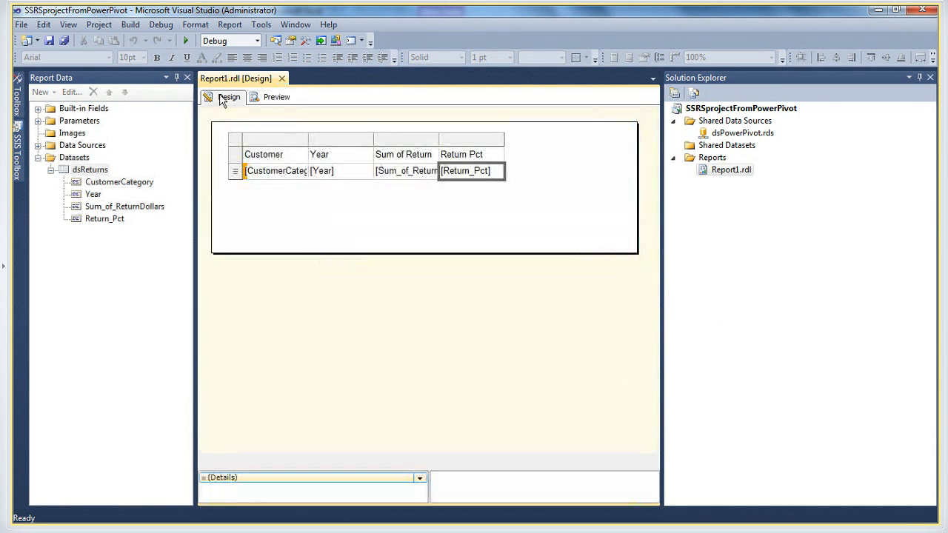
Select the whole table and nudge it slightly down in the report body
left_click(238, 150)
left_click(238, 140)
key("Down")
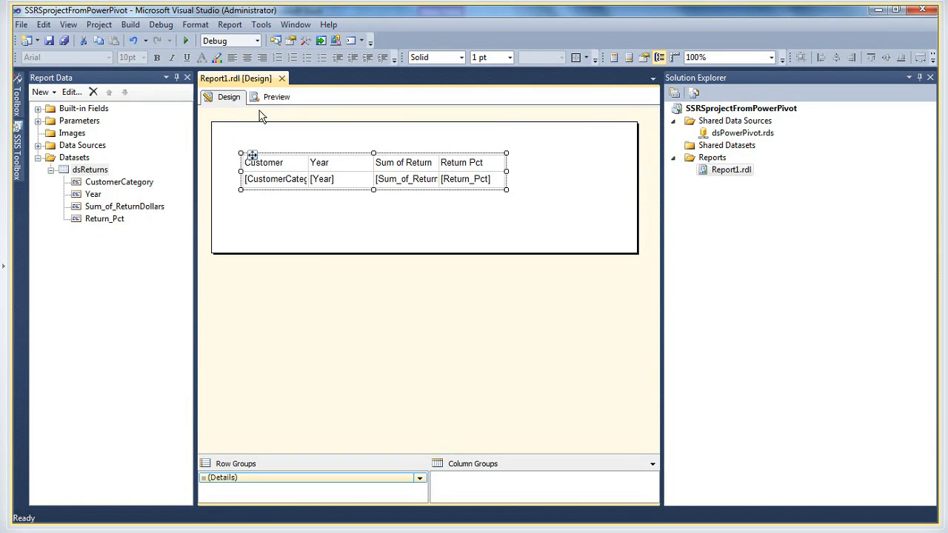
Try previewing Report1 again, return to its design view and save the report
left_click(264, 98)
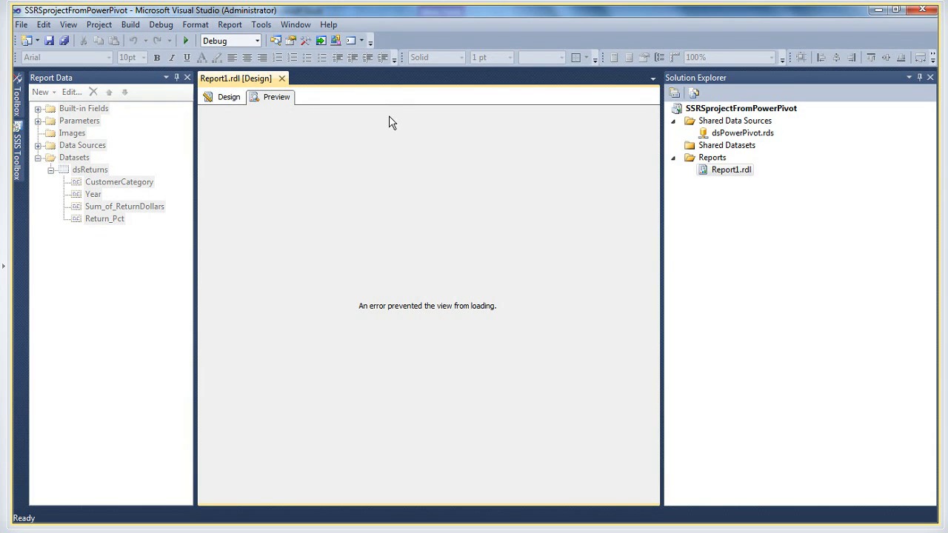
left_click(226, 97)
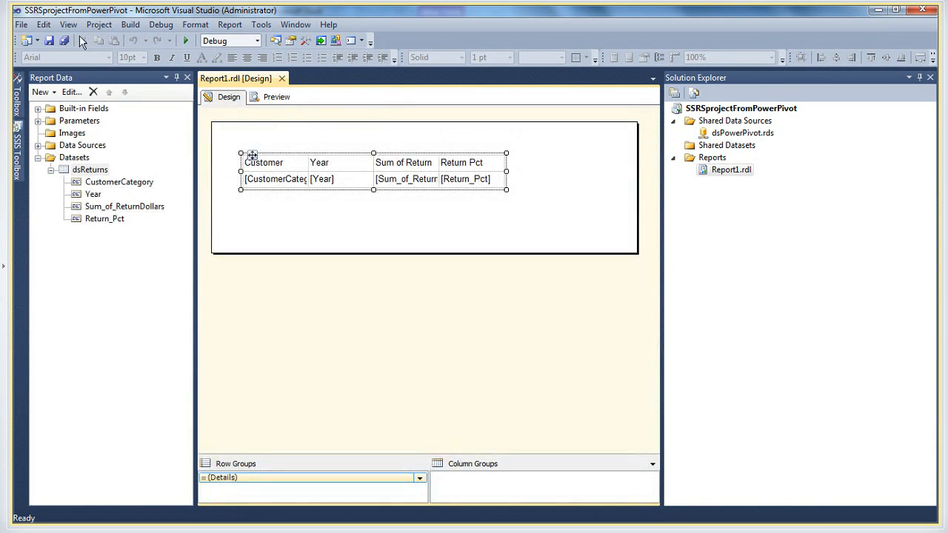
left_click(49, 41)
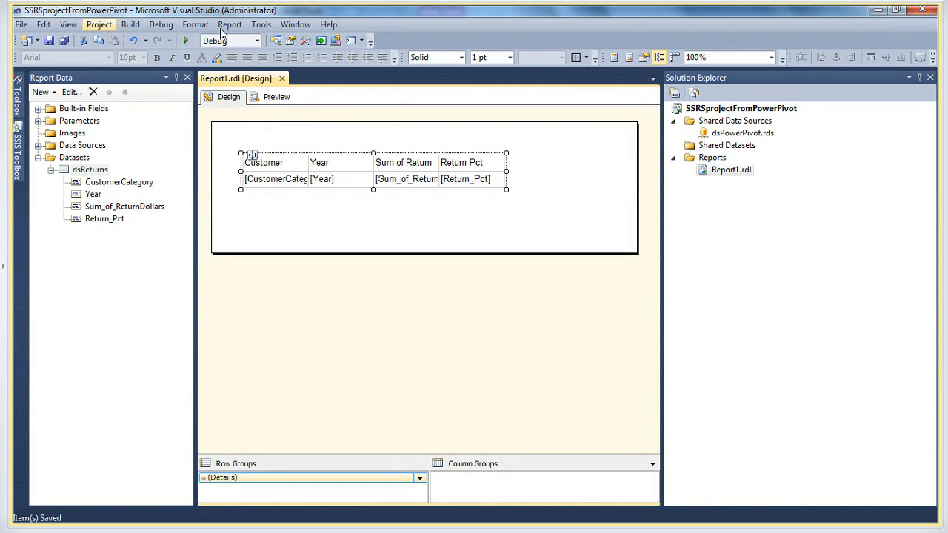
Close all open documents, reopen Report1.rdl from the project and run its preview
left_click(260, 24)
mouse_move(305, 28)
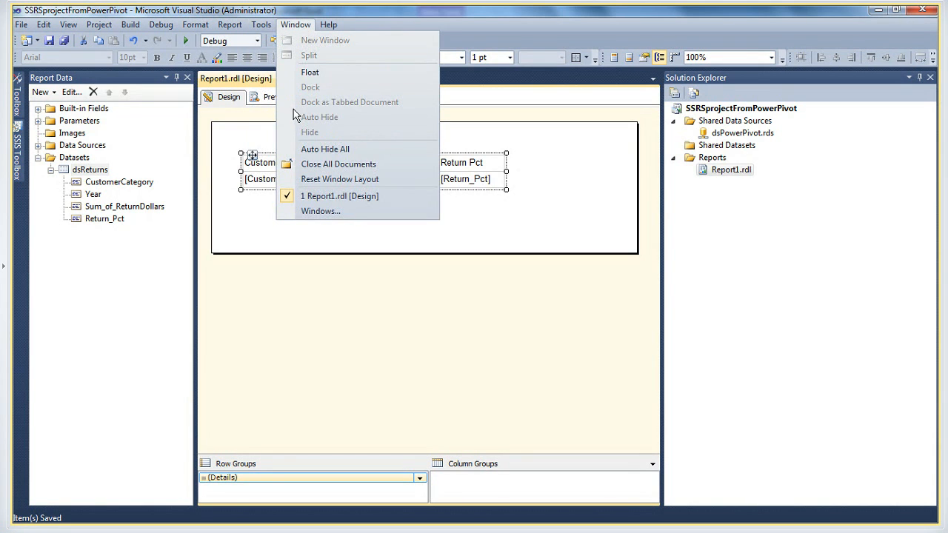
left_click(306, 165)
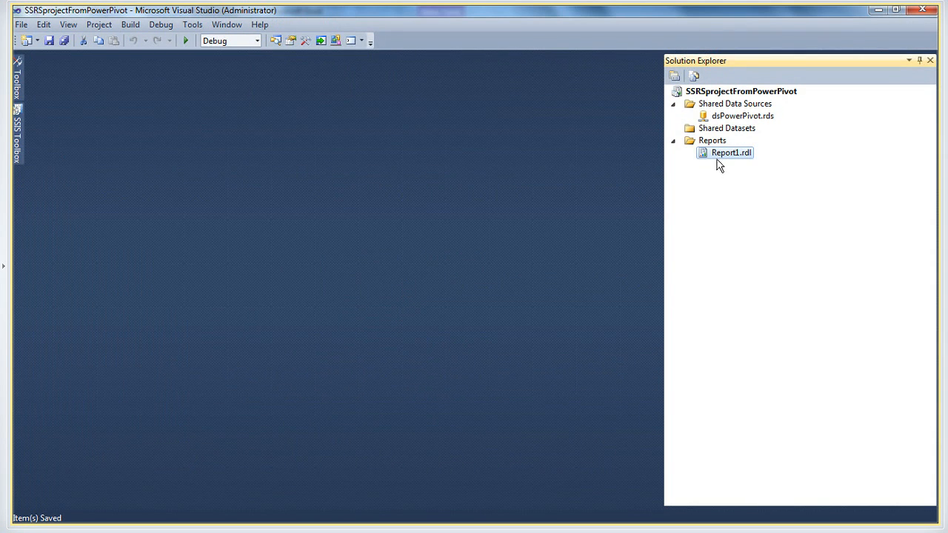
double_click(724, 152)
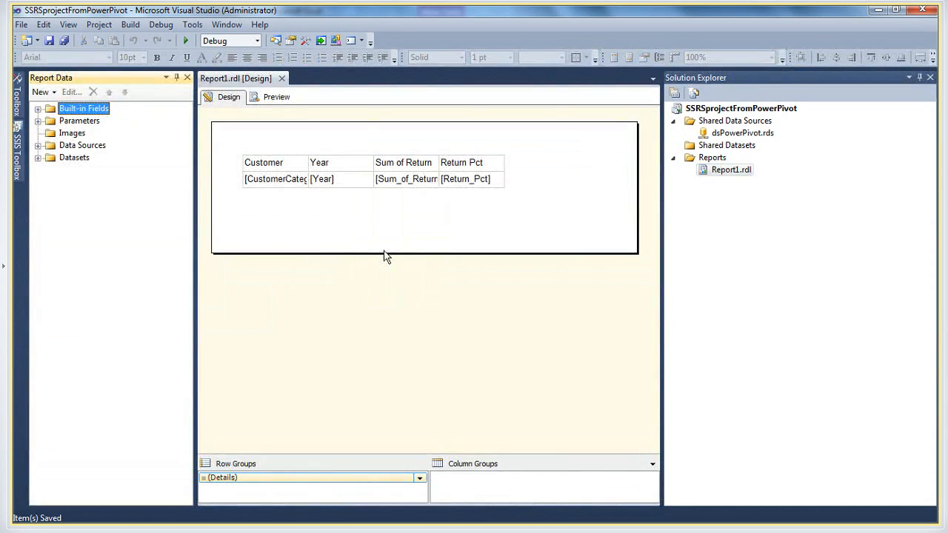
left_click(272, 97)
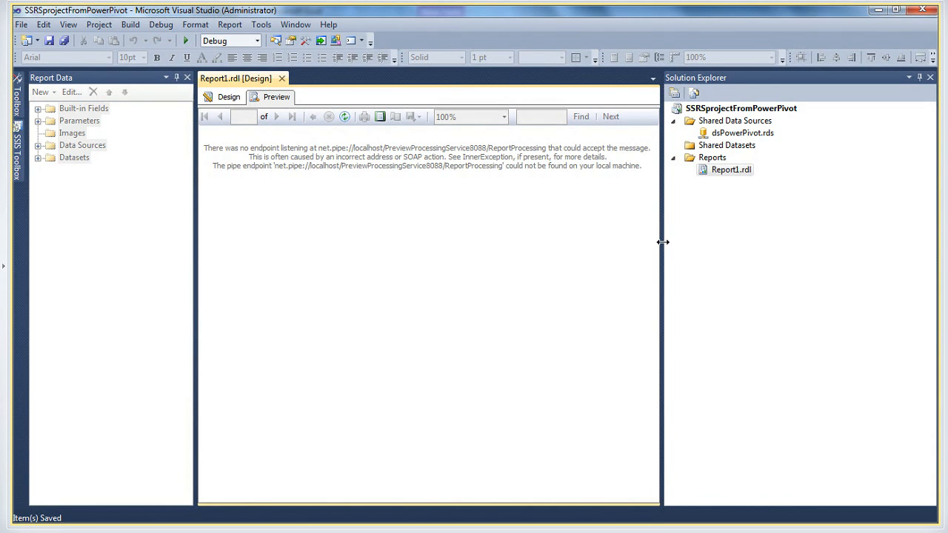
Widen the report preview area by narrowing the Solution Explorer and Report Data panes
left_click_drag(662, 242, 816, 224)
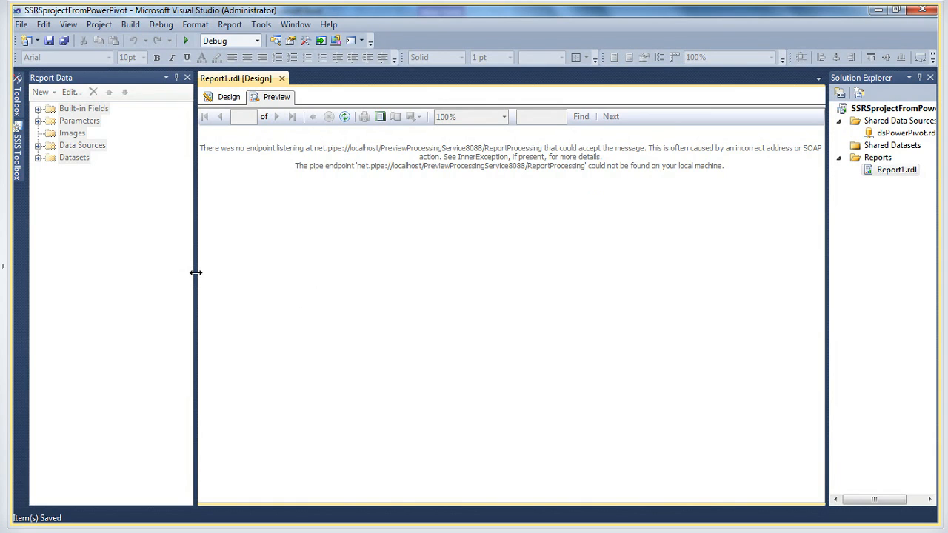
left_click_drag(192, 271, 121, 270)
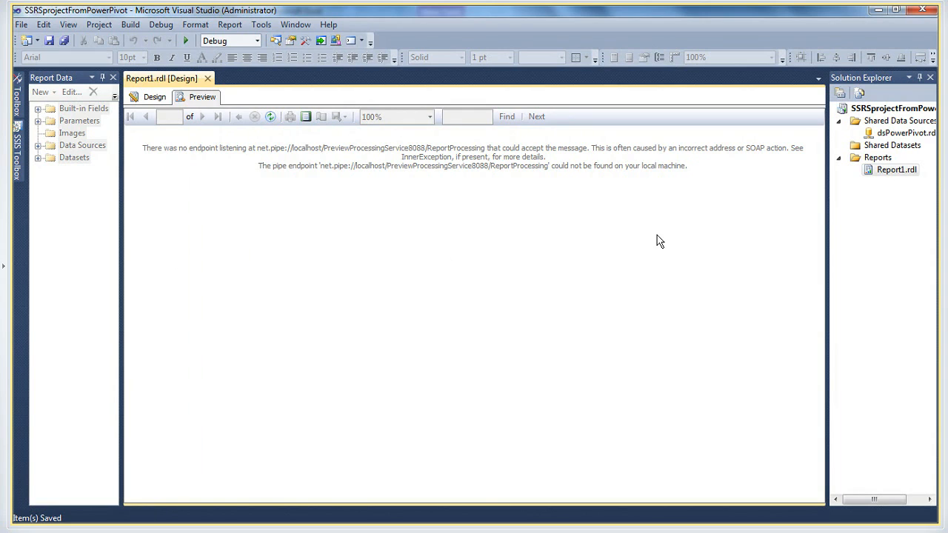
left_click_drag(828, 221, 880, 222)
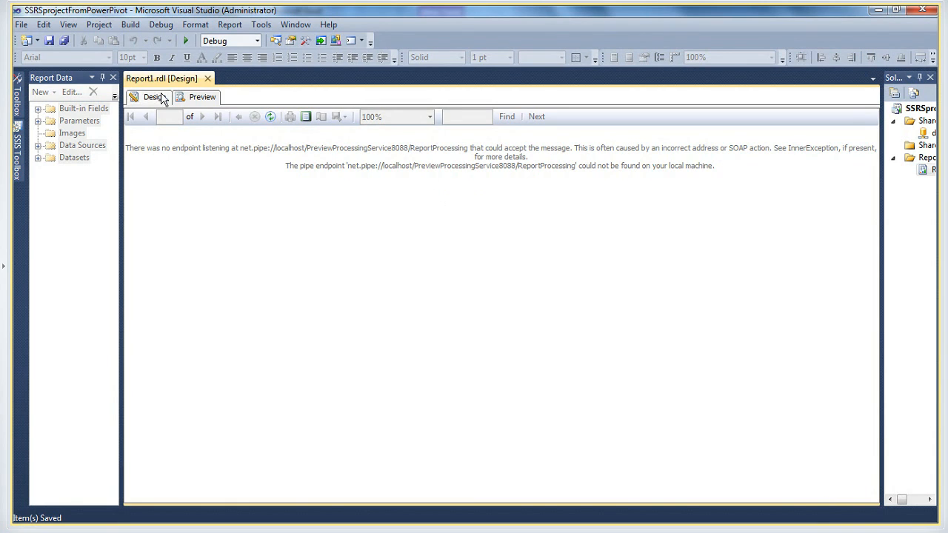
Return to the design view, inspect the dsReturns dataset's properties and query design, and close both without changes
left_click(154, 100)
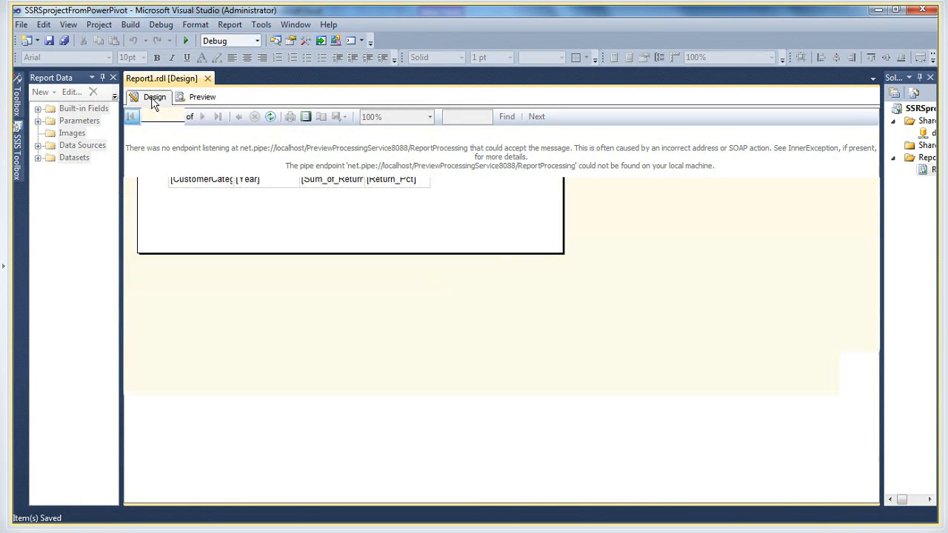
left_click(37, 159)
left_click(88, 170)
right_click(86, 171)
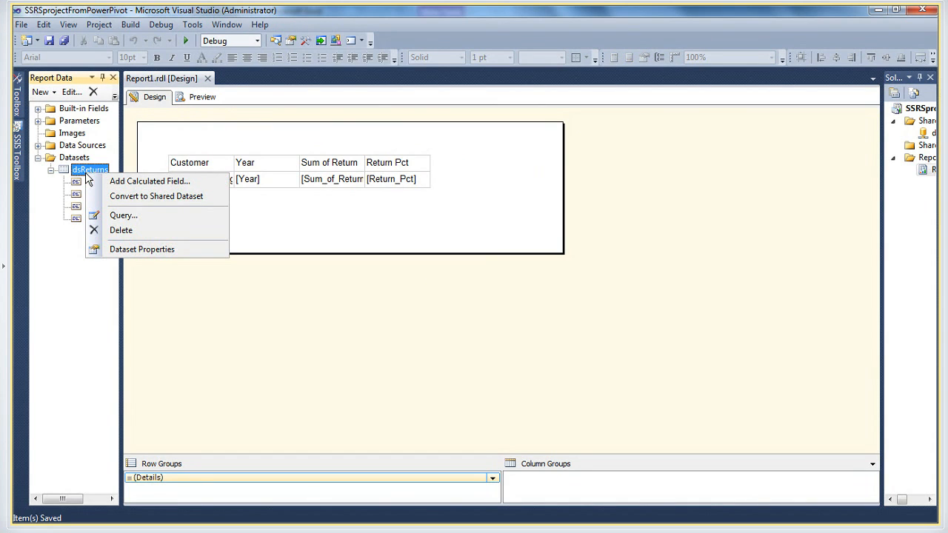
left_click(120, 250)
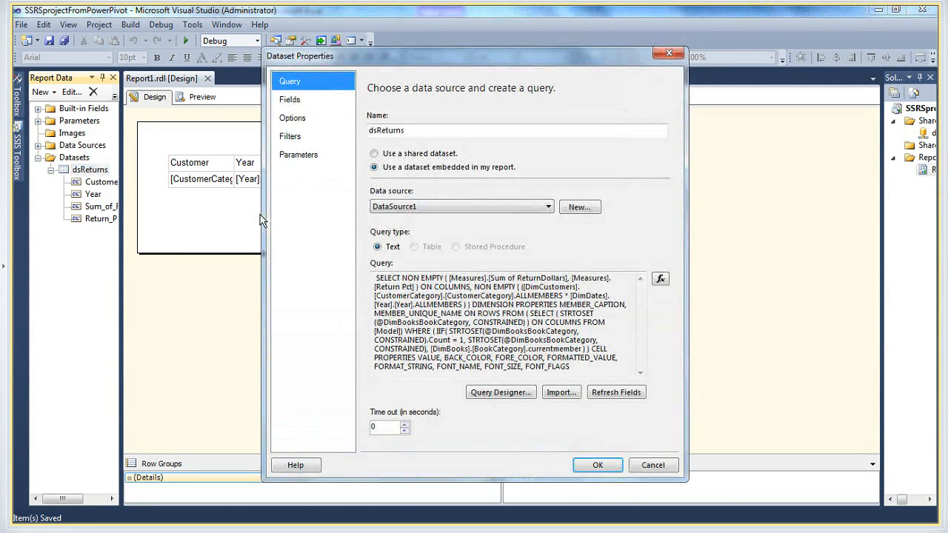
left_click(506, 393)
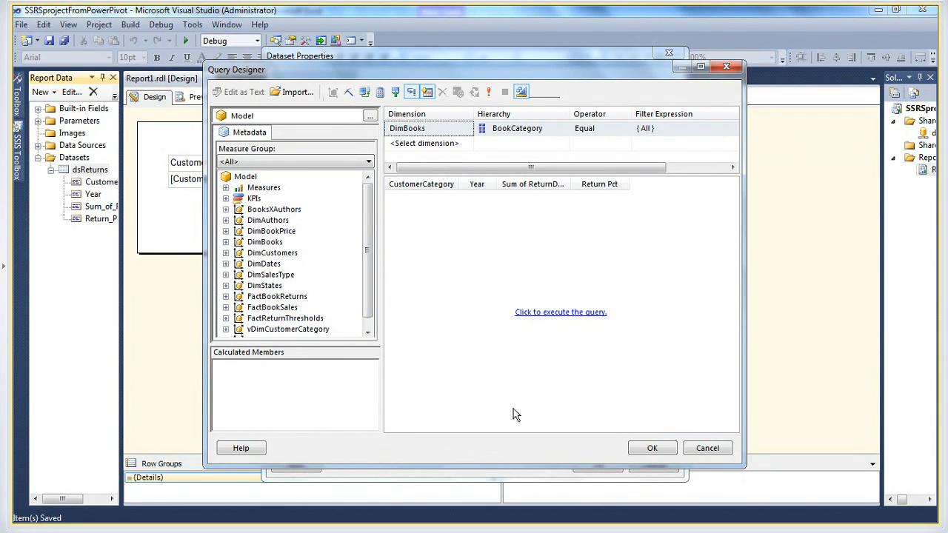
left_click(689, 453)
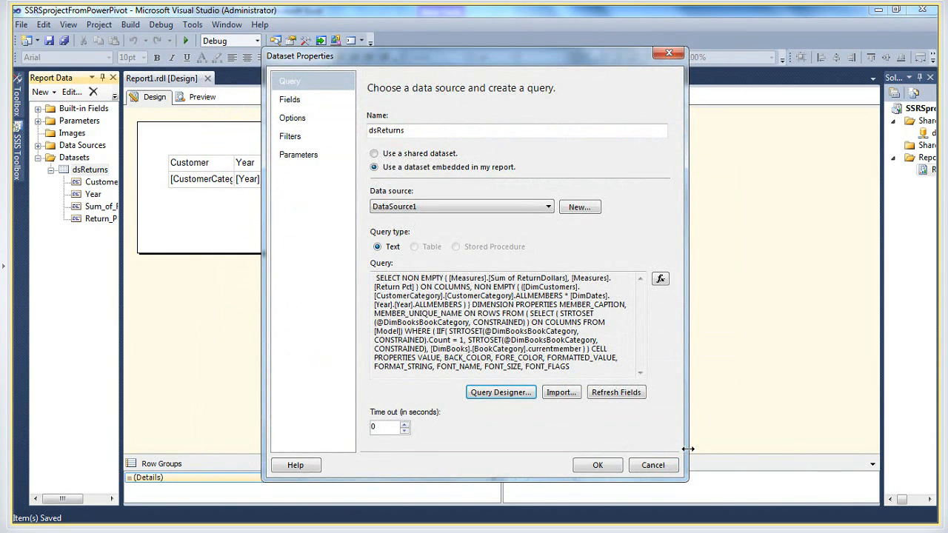
left_click(653, 465)
Switch to the DemoDaxCode file in Notepad and highlight the MOLAP connection string for BookSalesContent.xlsx
mouse_move(364, 501)
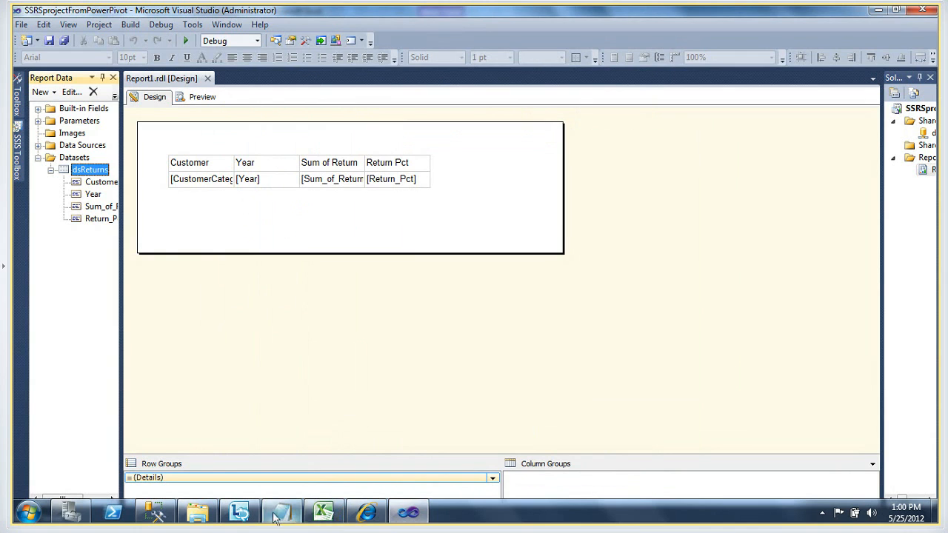
left_click(281, 511)
left_click(334, 406)
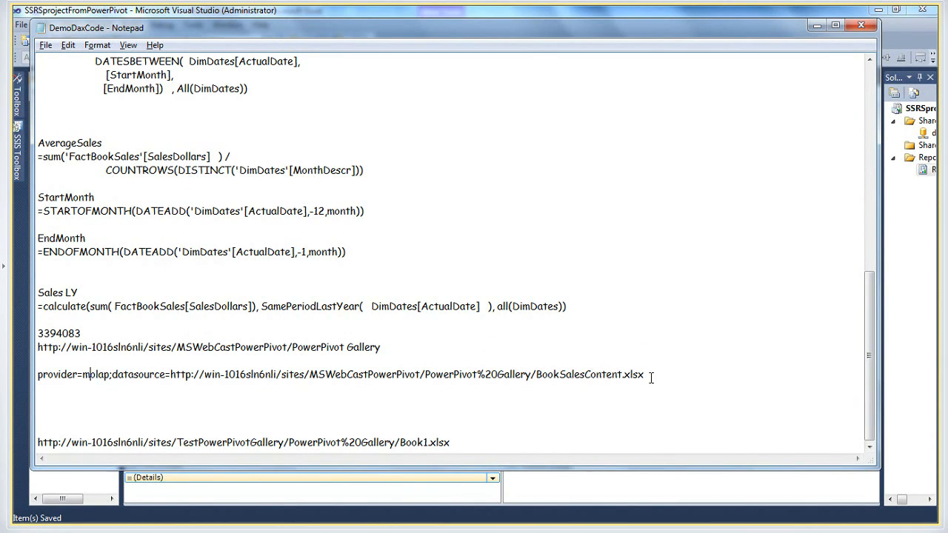
left_click_drag(650, 377, 33, 374)
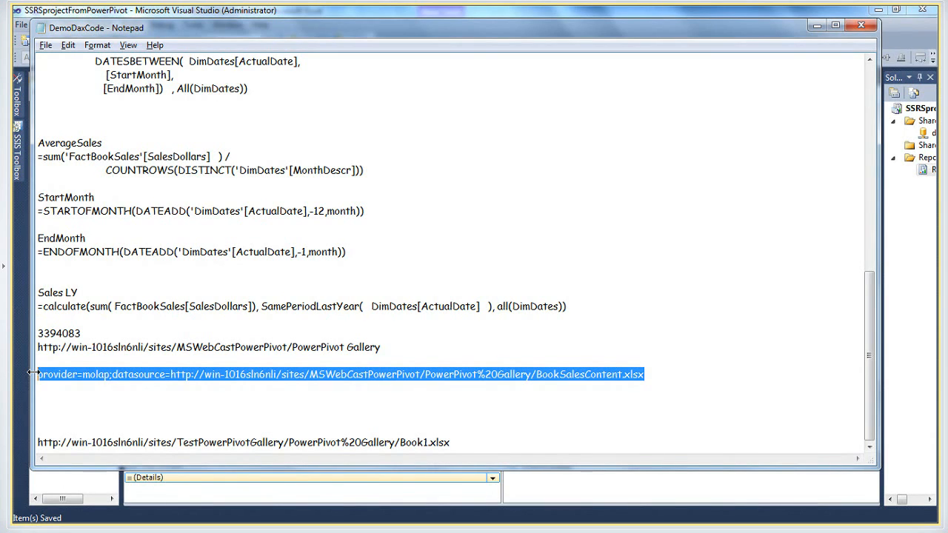
Switch to the PowerPivot Gallery in Internet Explorer and create a Power View report from the BookSalesContent workbook
mouse_move(219, 524)
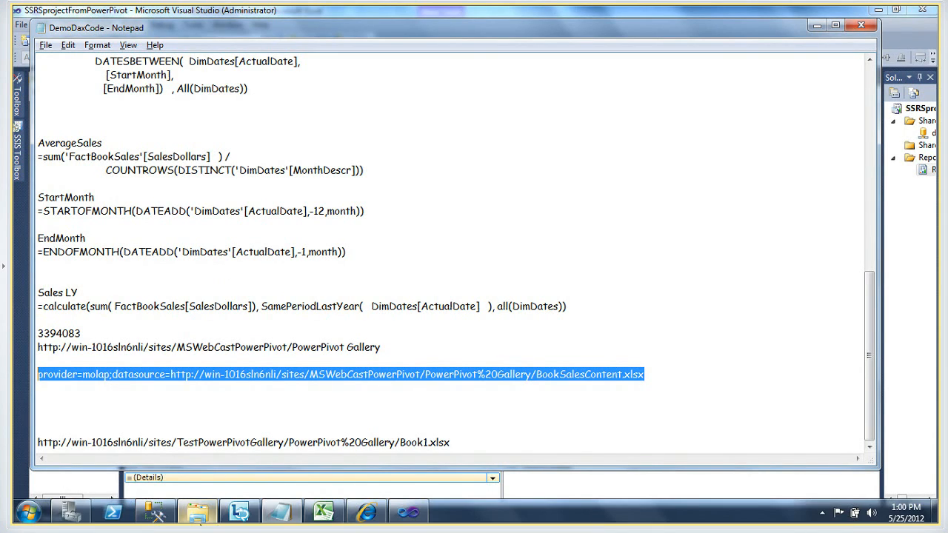
mouse_move(365, 512)
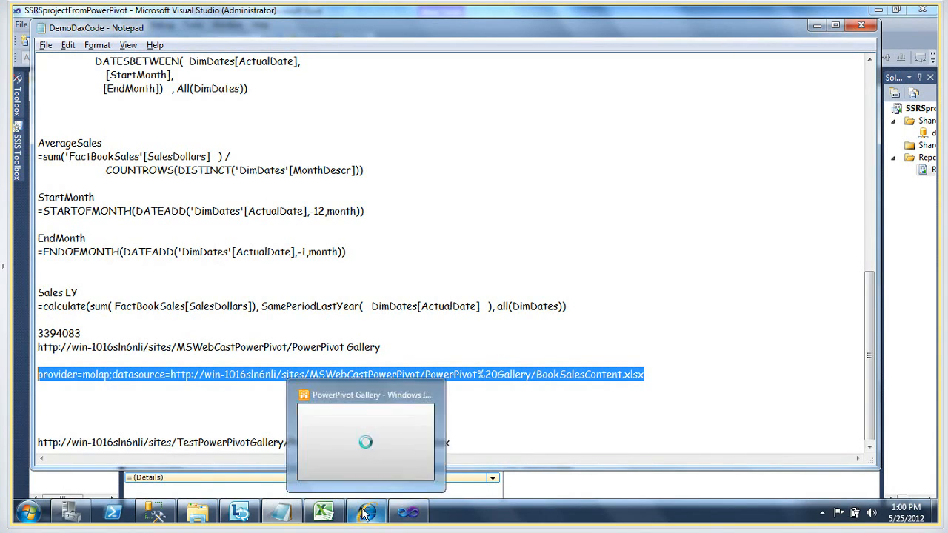
left_click(332, 465)
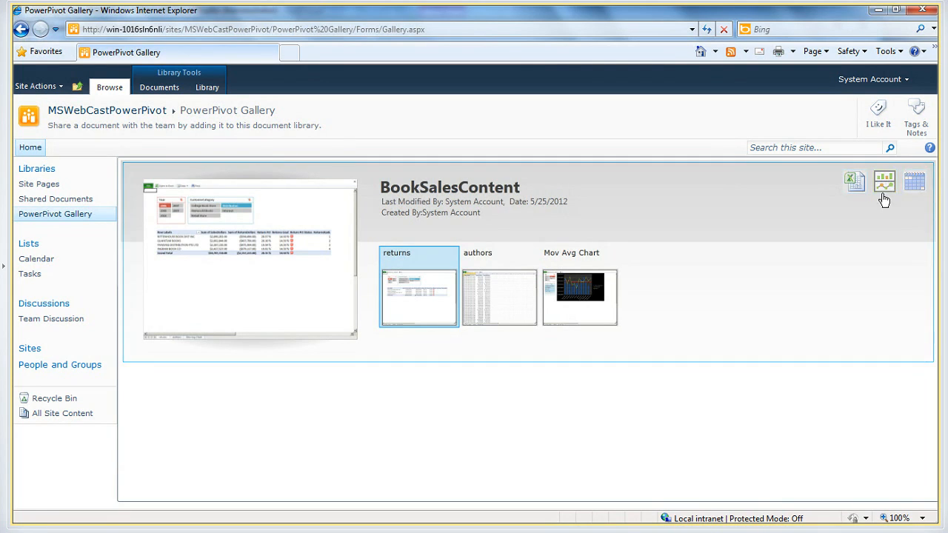
left_click(885, 182)
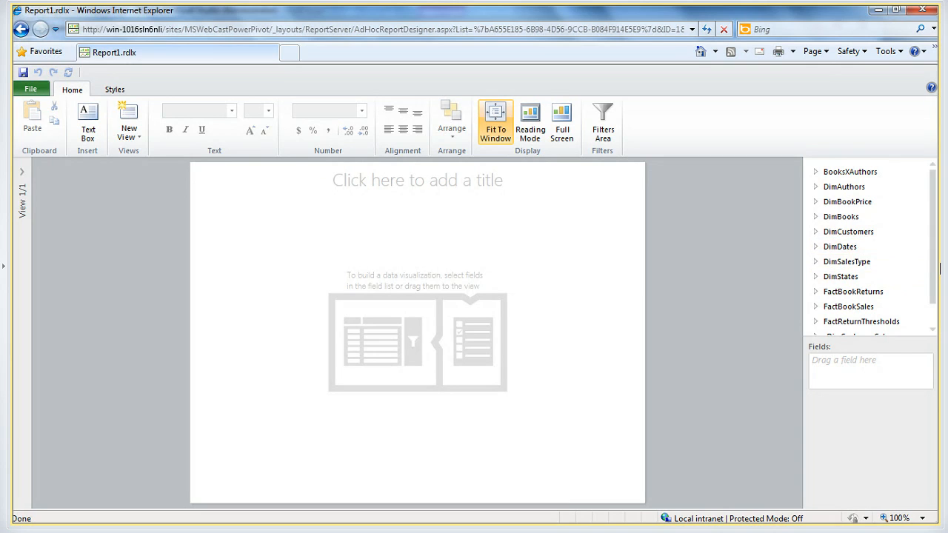
Add the SalesDollars field from FactBookSales to the view and enlarge its table toward the middle of the canvas
left_click_drag(935, 271, 906, 299)
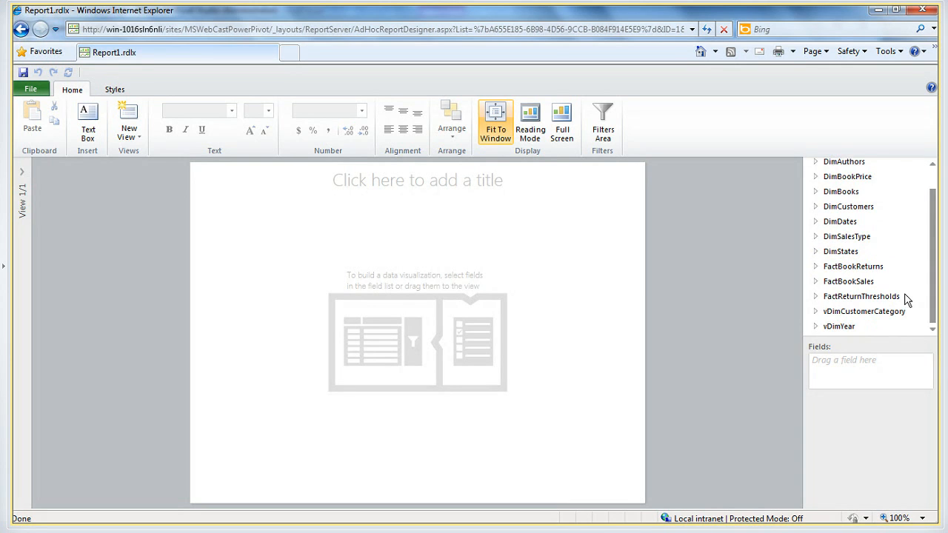
left_click(815, 282)
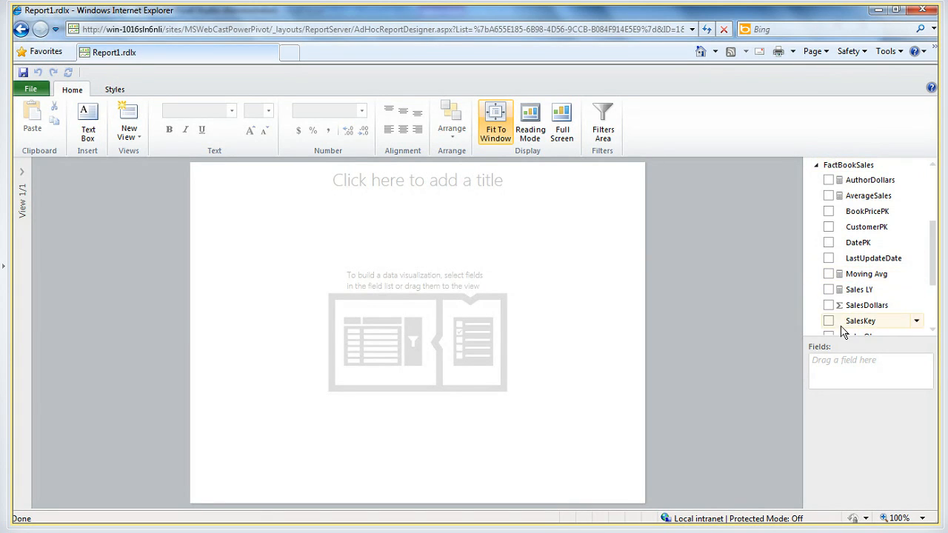
left_click(829, 306)
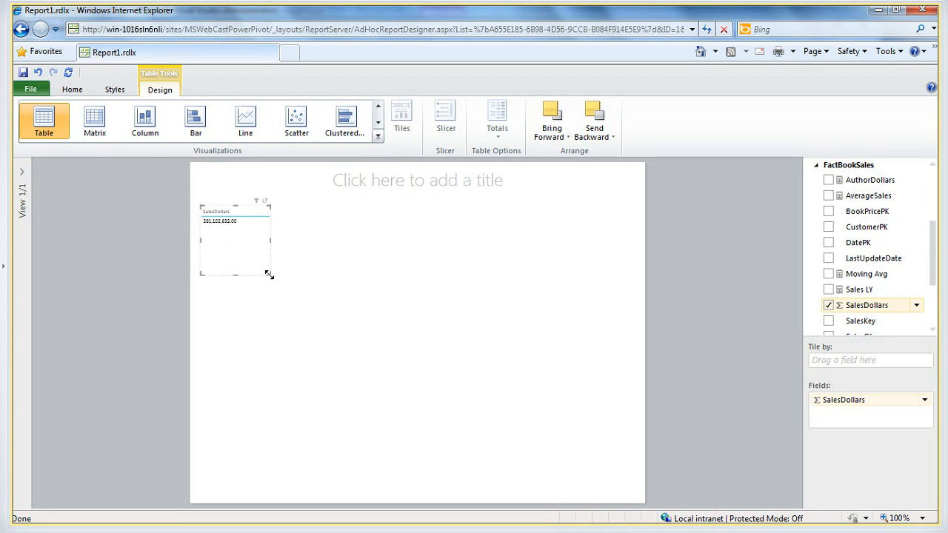
left_click_drag(271, 273, 480, 382)
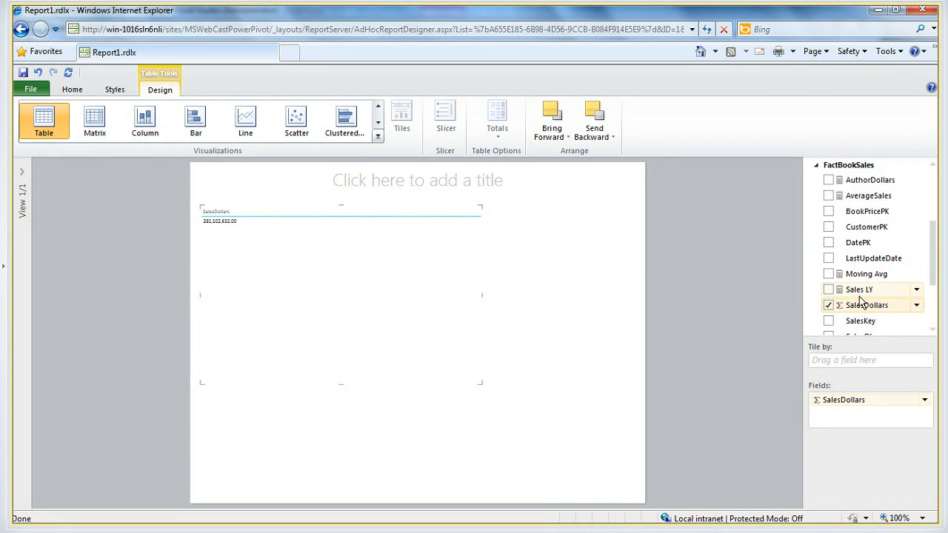
Add the MonthDescr field from DimDates and show SalesDollars by month as a column chart
left_click_drag(933, 263, 938, 210)
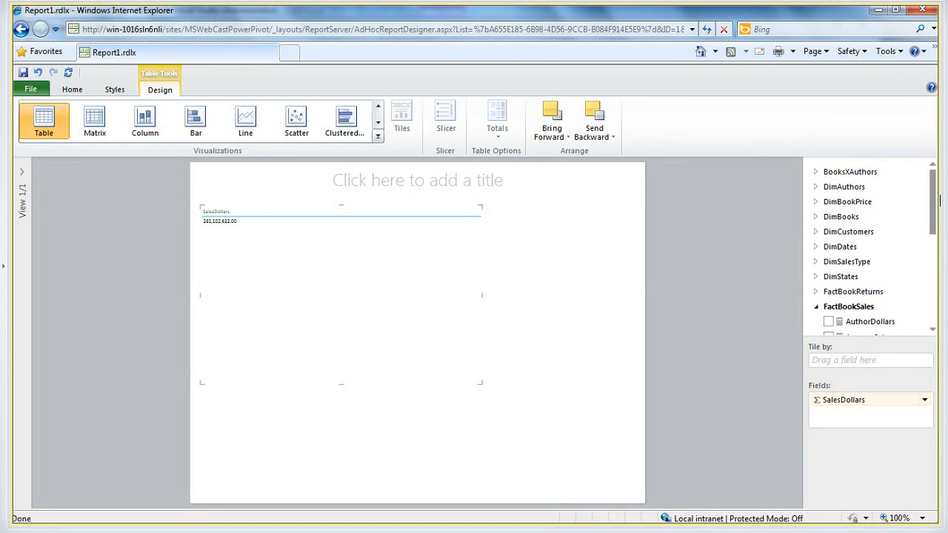
left_click(816, 247)
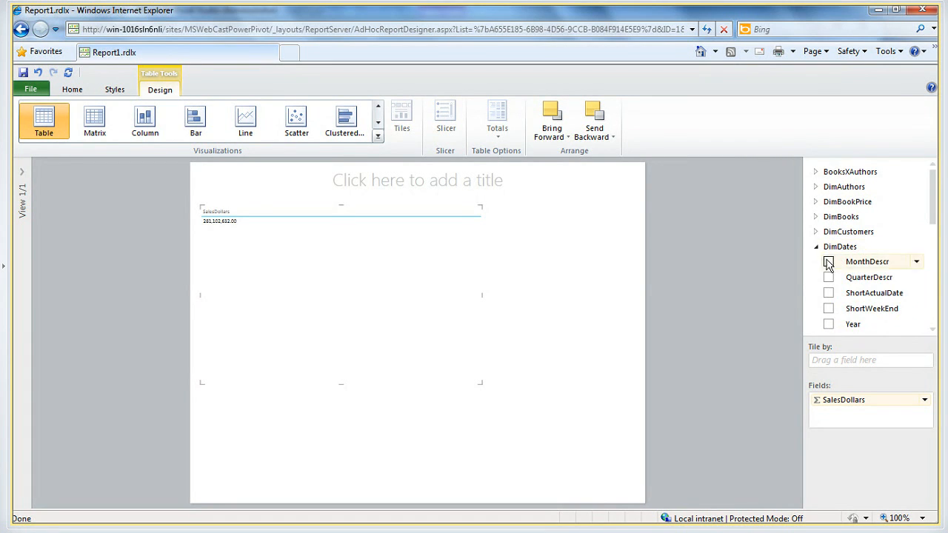
left_click(828, 262)
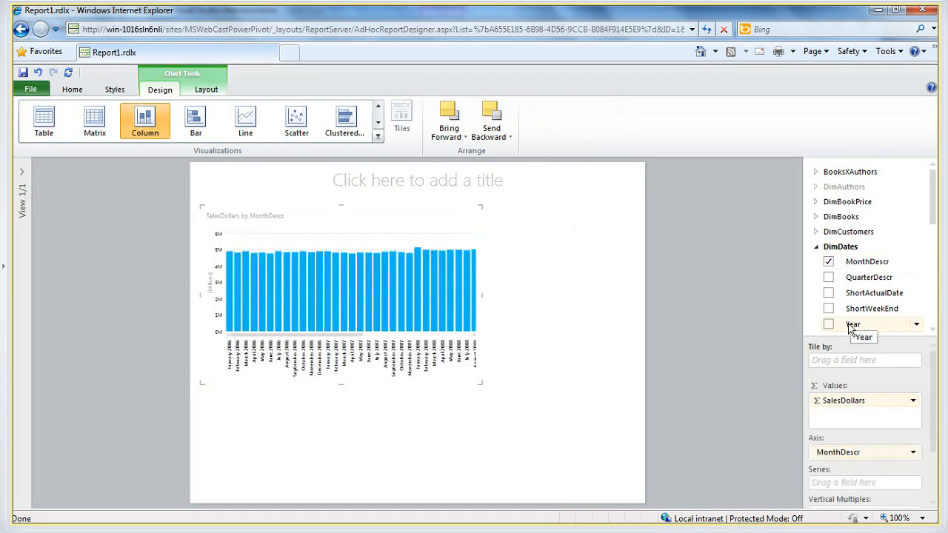
Review the full set of available visualization types, keep the column chart and deselect it
left_click(379, 138)
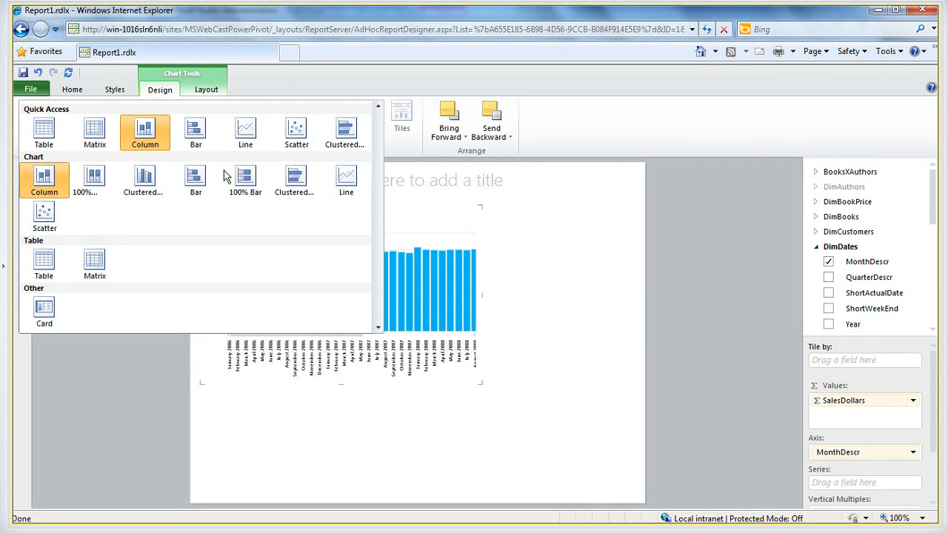
mouse_move(385, 9)
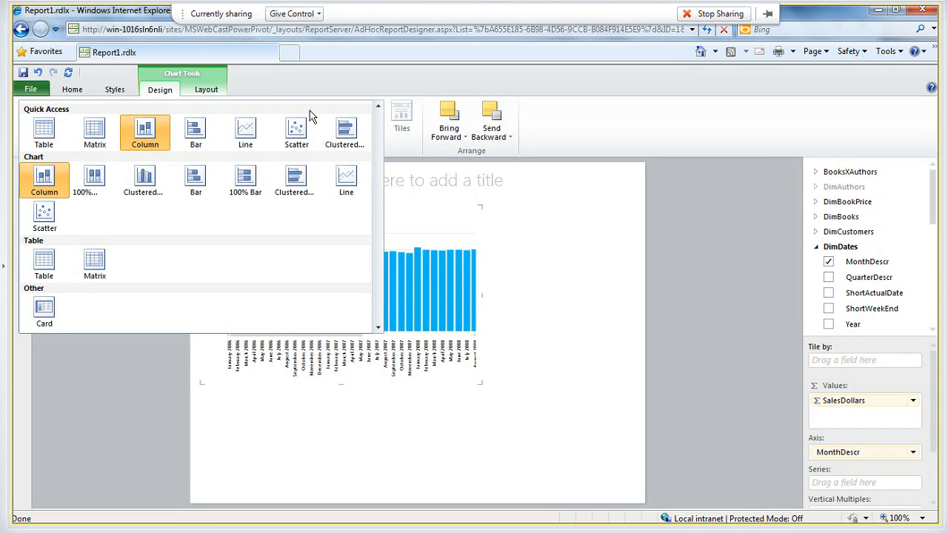
left_click(574, 280)
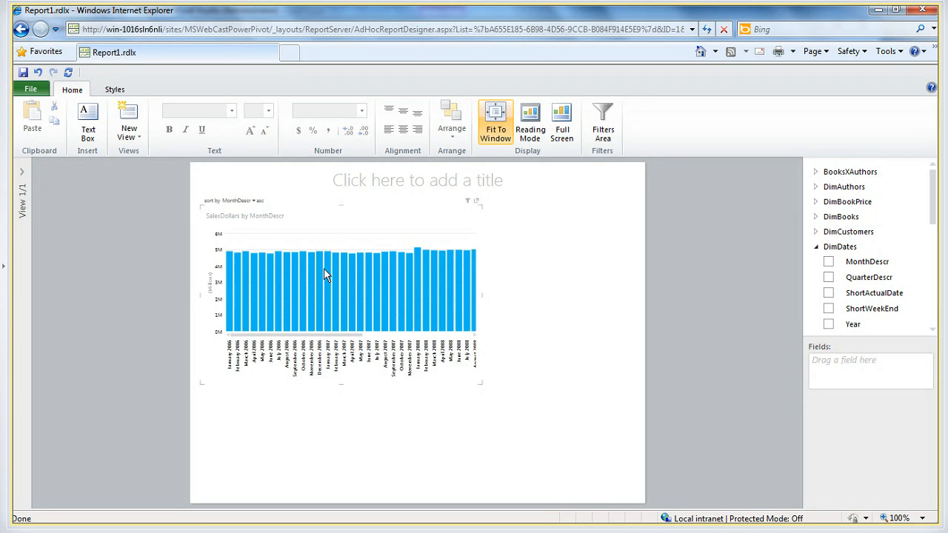
Leave the Power View report for the PowerPivot Gallery, discarding the unsaved changes
left_click(20, 32)
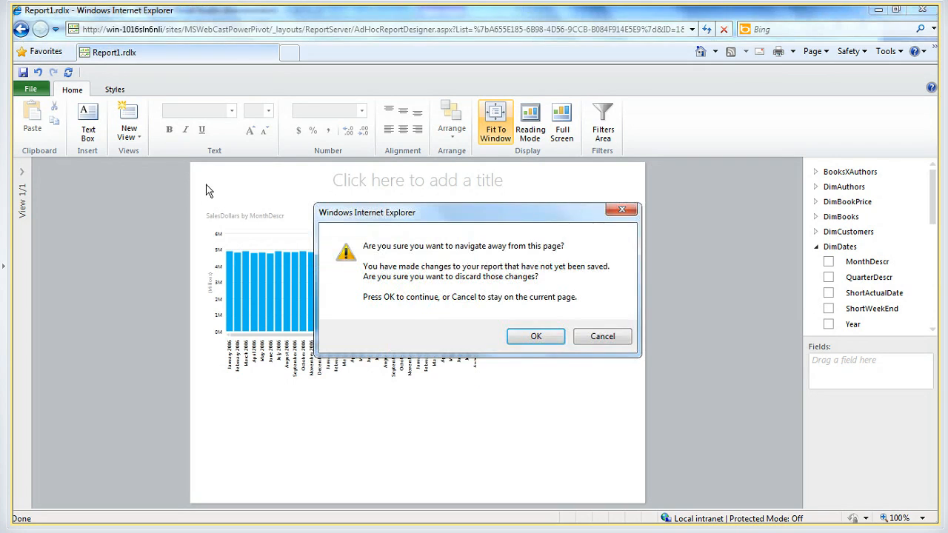
left_click(530, 342)
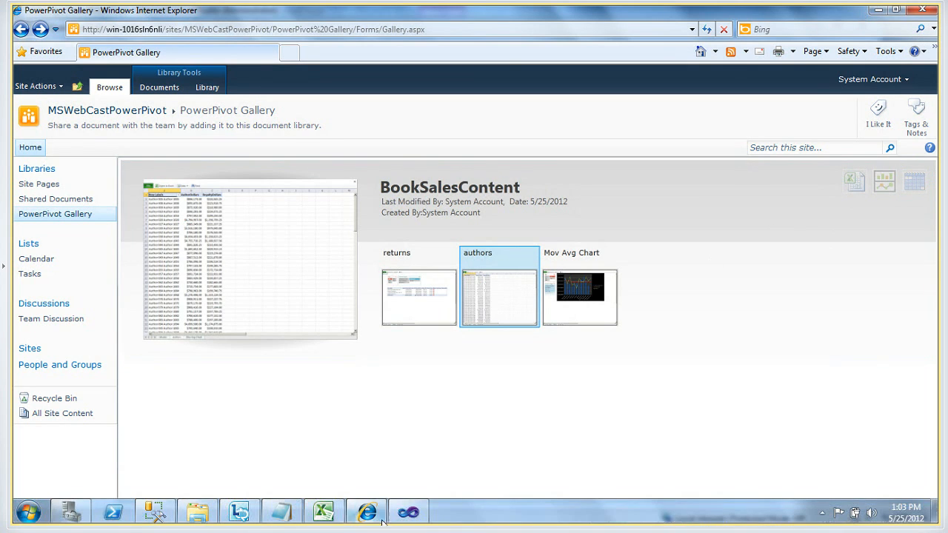
mouse_move(403, 521)
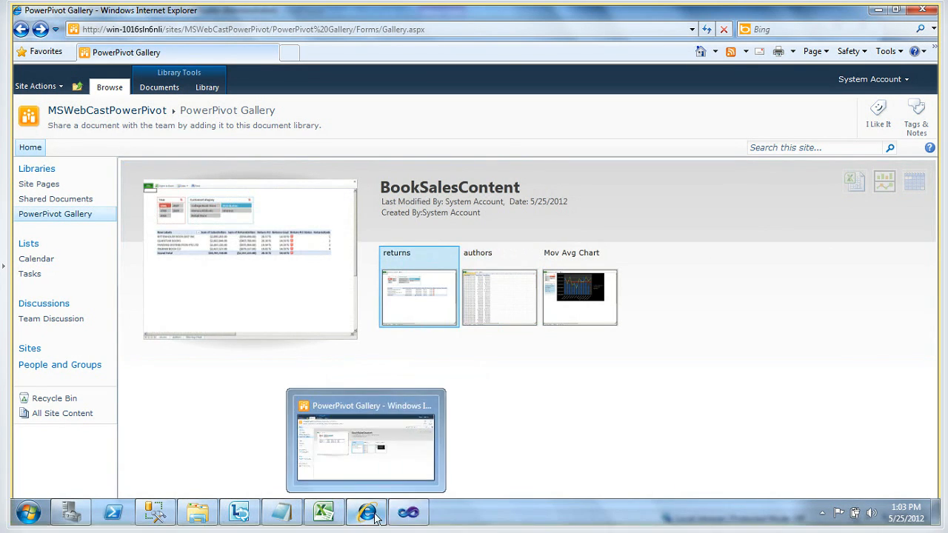
Minimize the PowerPivot Gallery browser and the DemoDaxCode Notepad window, and switch to the Lync meeting window
mouse_move(248, 508)
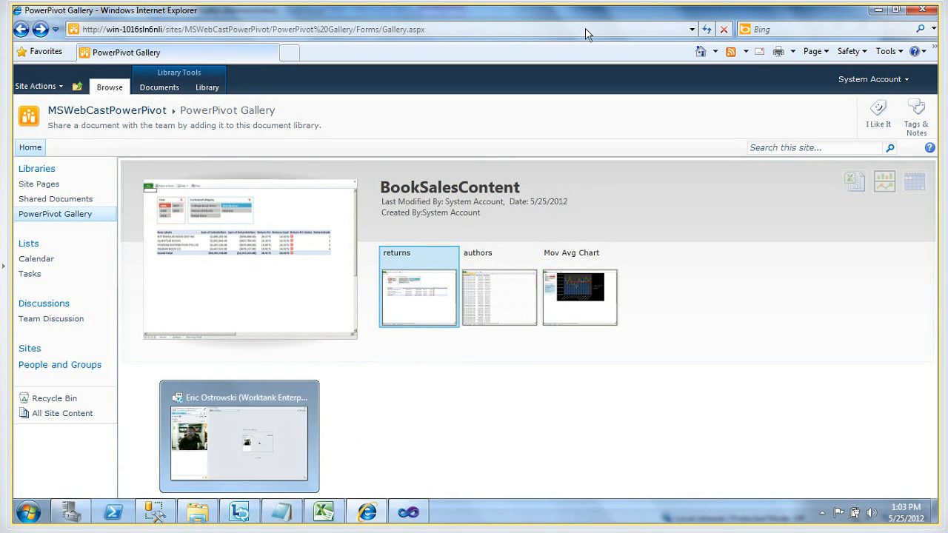
left_click(877, 10)
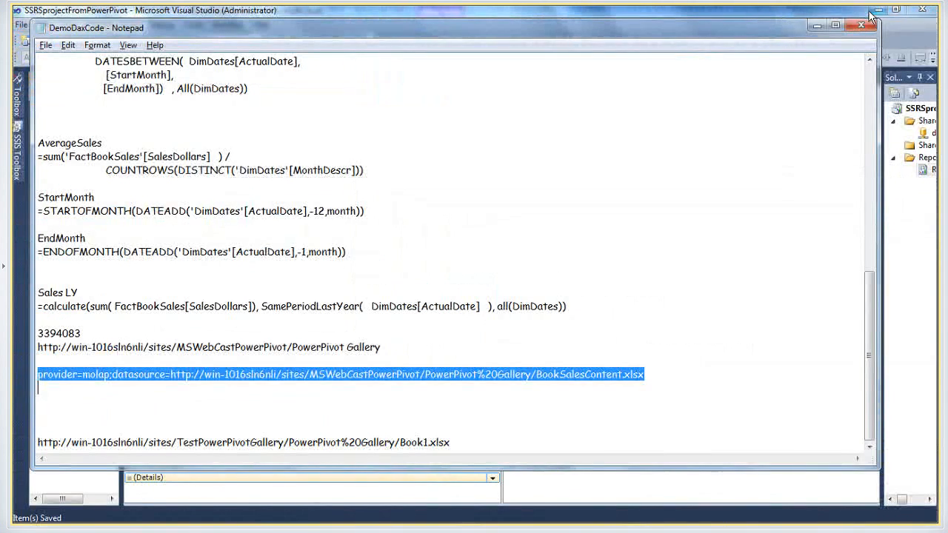
left_click(823, 29)
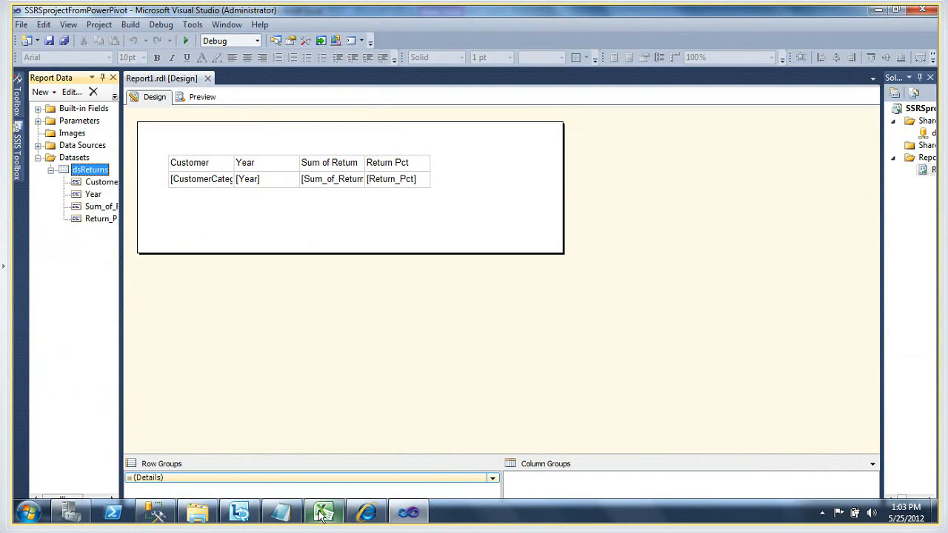
left_click(249, 509)
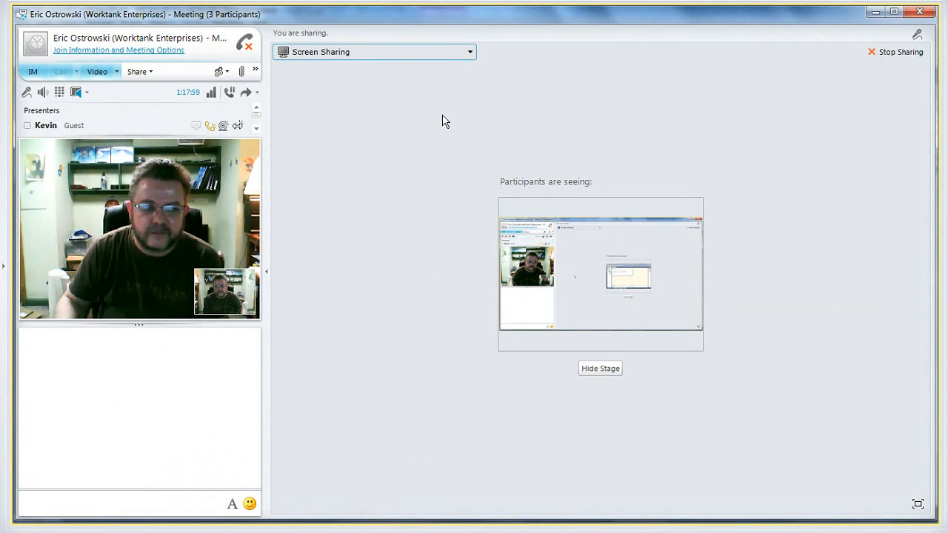
Share the already loaded PowerPoint presentation in the meeting instead of the screen and advance to the Schedule of Presentations slide
left_click(425, 53)
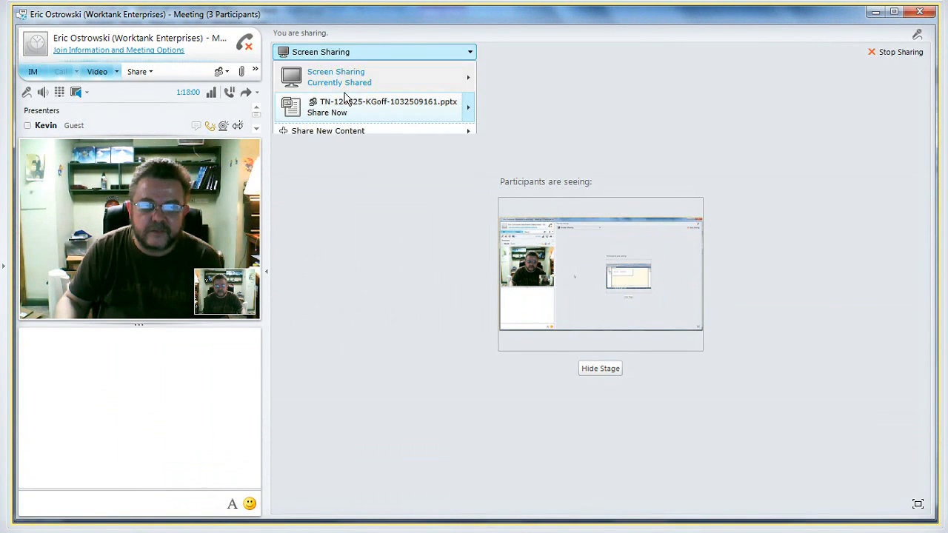
left_click(330, 111)
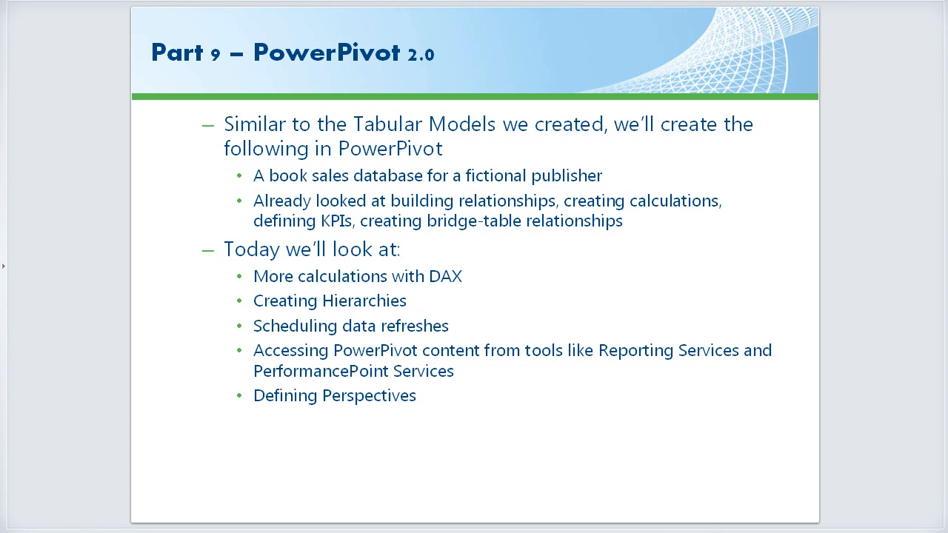
key("Right")
key("Right")
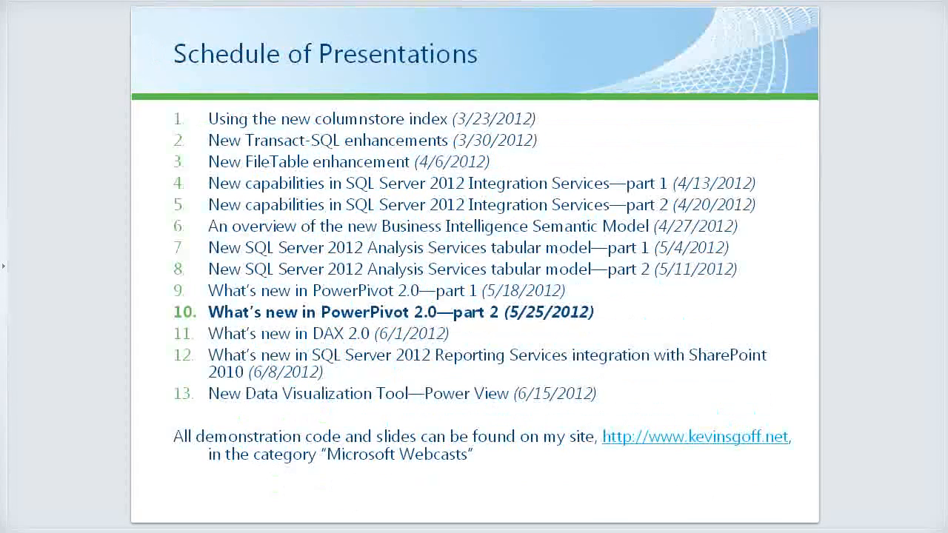